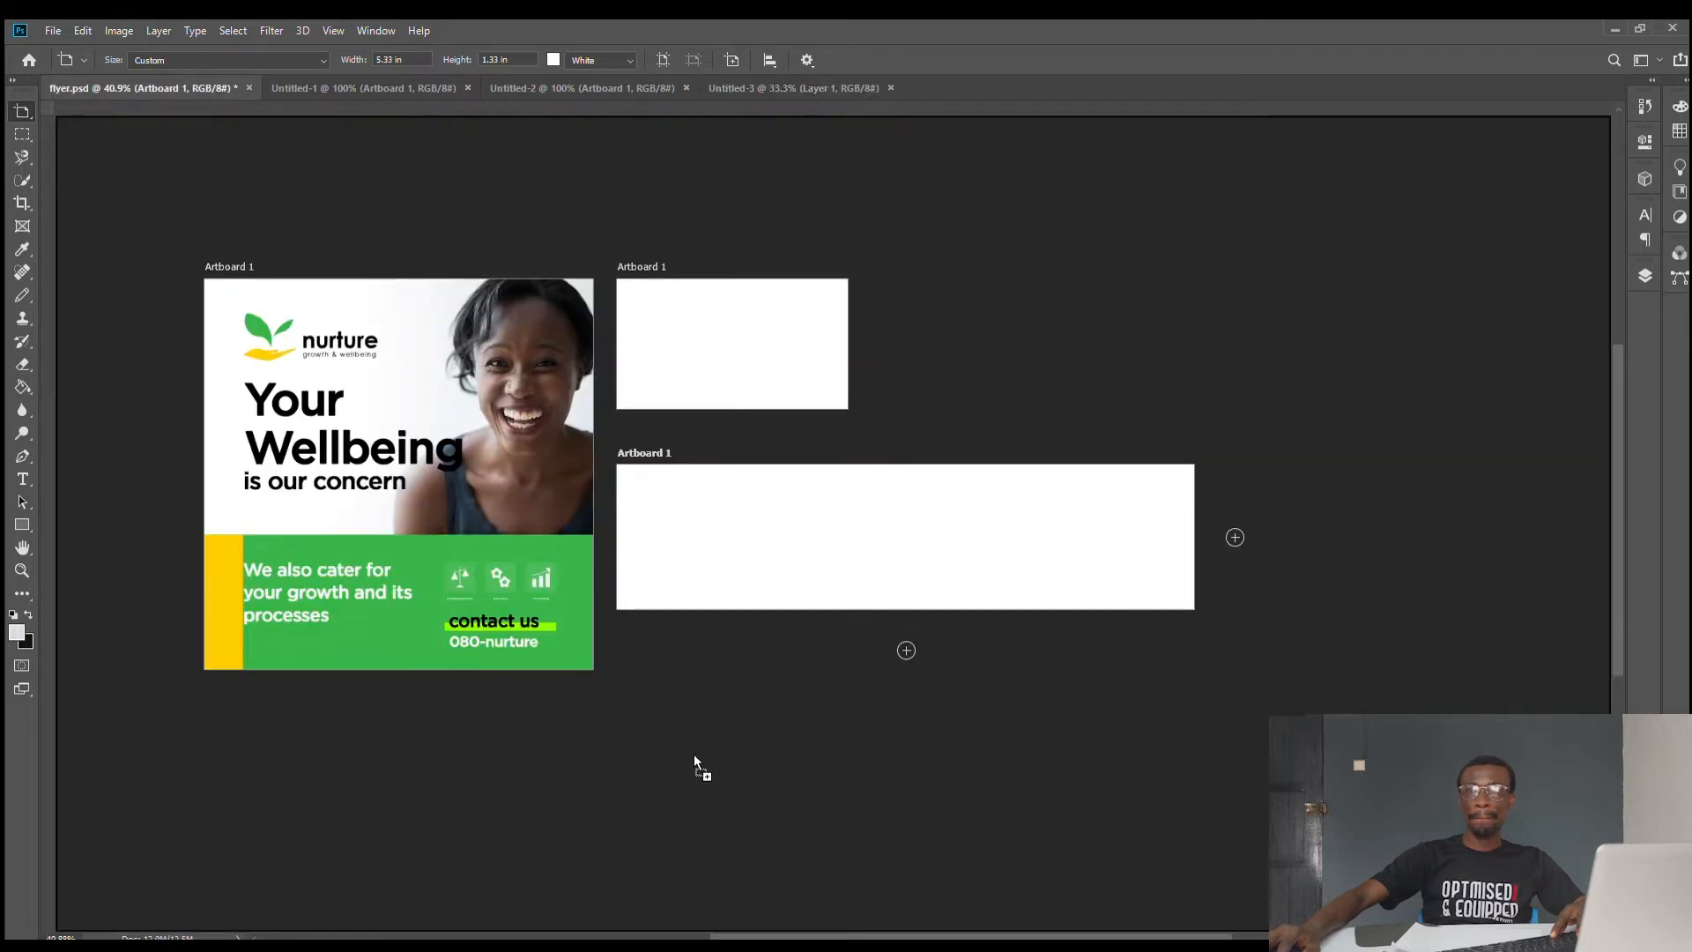
- Bring the 1080 × 1920 px artboard into flyer.psd and place it left of the flyer artboard, aligned with its top edge
{"action": "left_click_drag", "start_coordinate": [694, 760], "coordinate": [693, 750]}
{"action": "scroll", "coordinate": [811, 718], "scroll_direction": "down", "scroll_amount": 5}
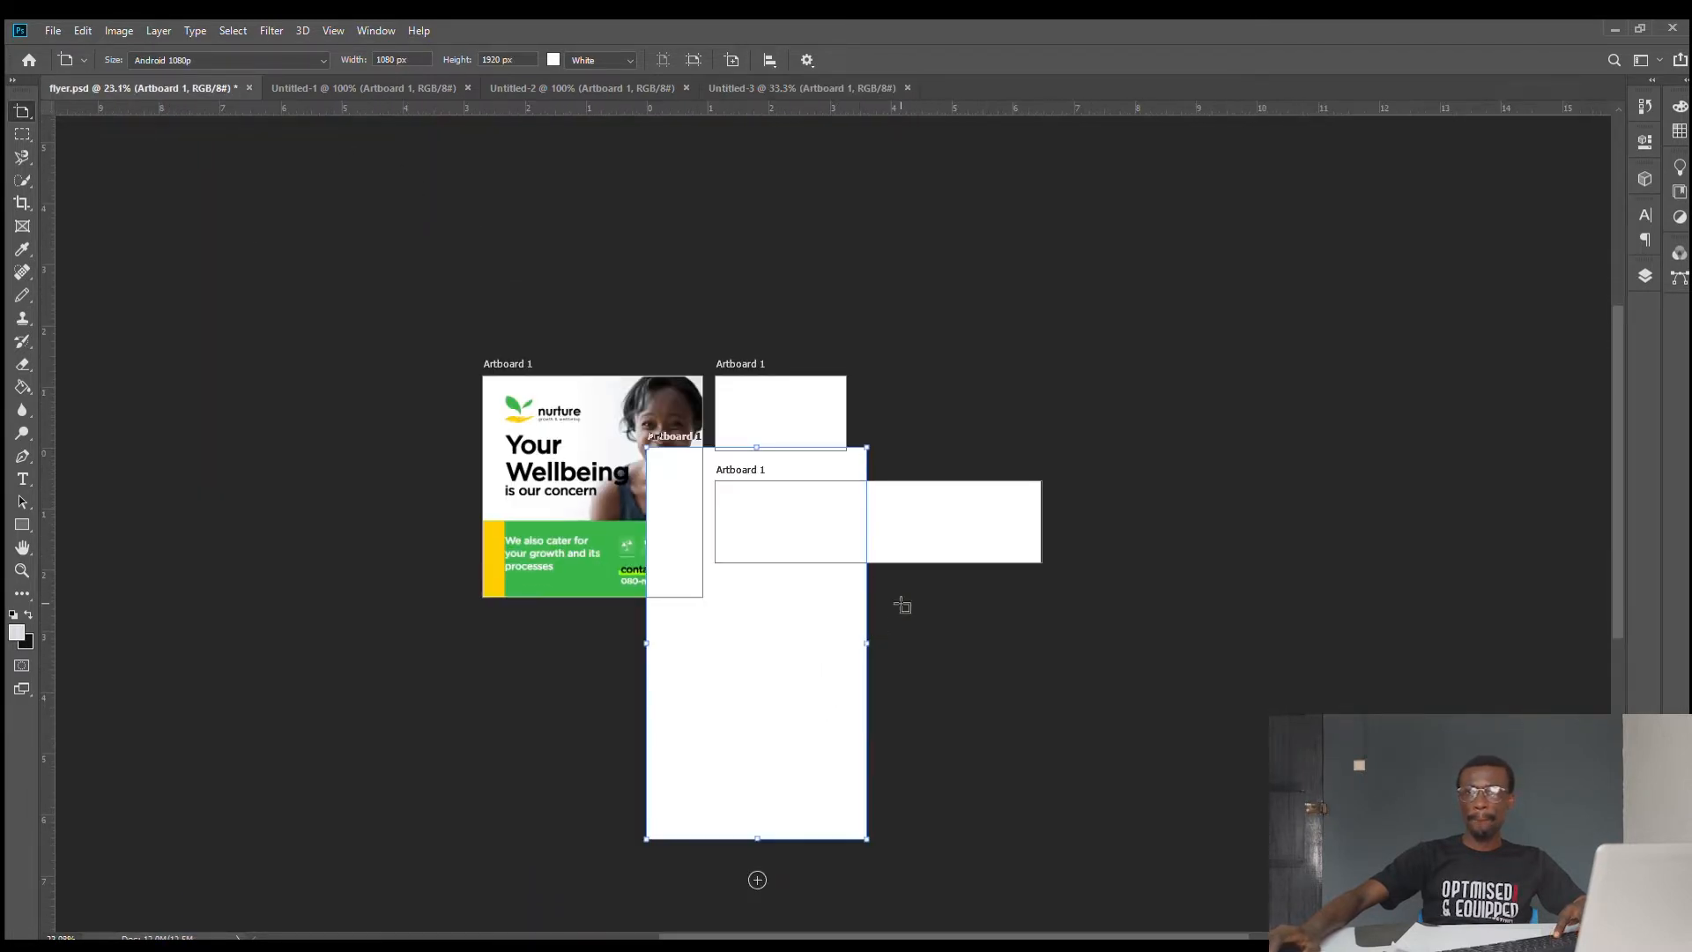
{"action": "left_click_drag", "start_coordinate": [951, 392], "coordinate": [1366, 384]}
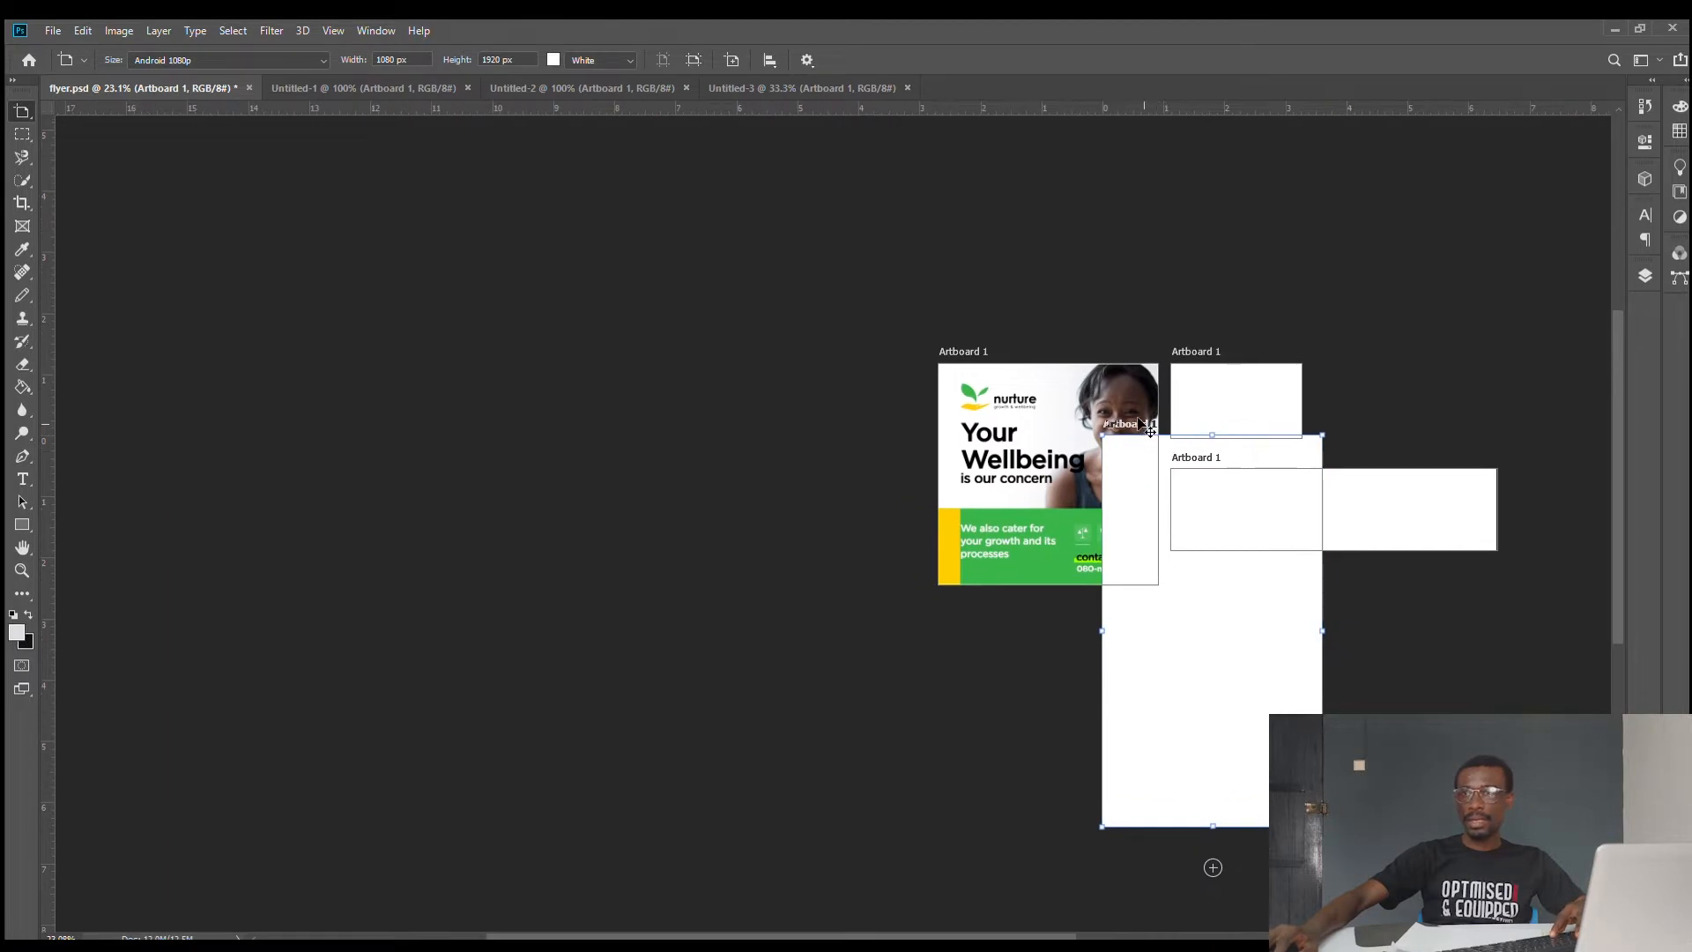
{"action": "left_click_drag", "start_coordinate": [1150, 429], "coordinate": [731, 356]}
{"action": "key", "text": "v"}
- Rename the small blank artboard beside the flyer as "Fb header"
{"action": "scroll", "coordinate": [1309, 435], "scroll_direction": "up", "scroll_amount": 3}
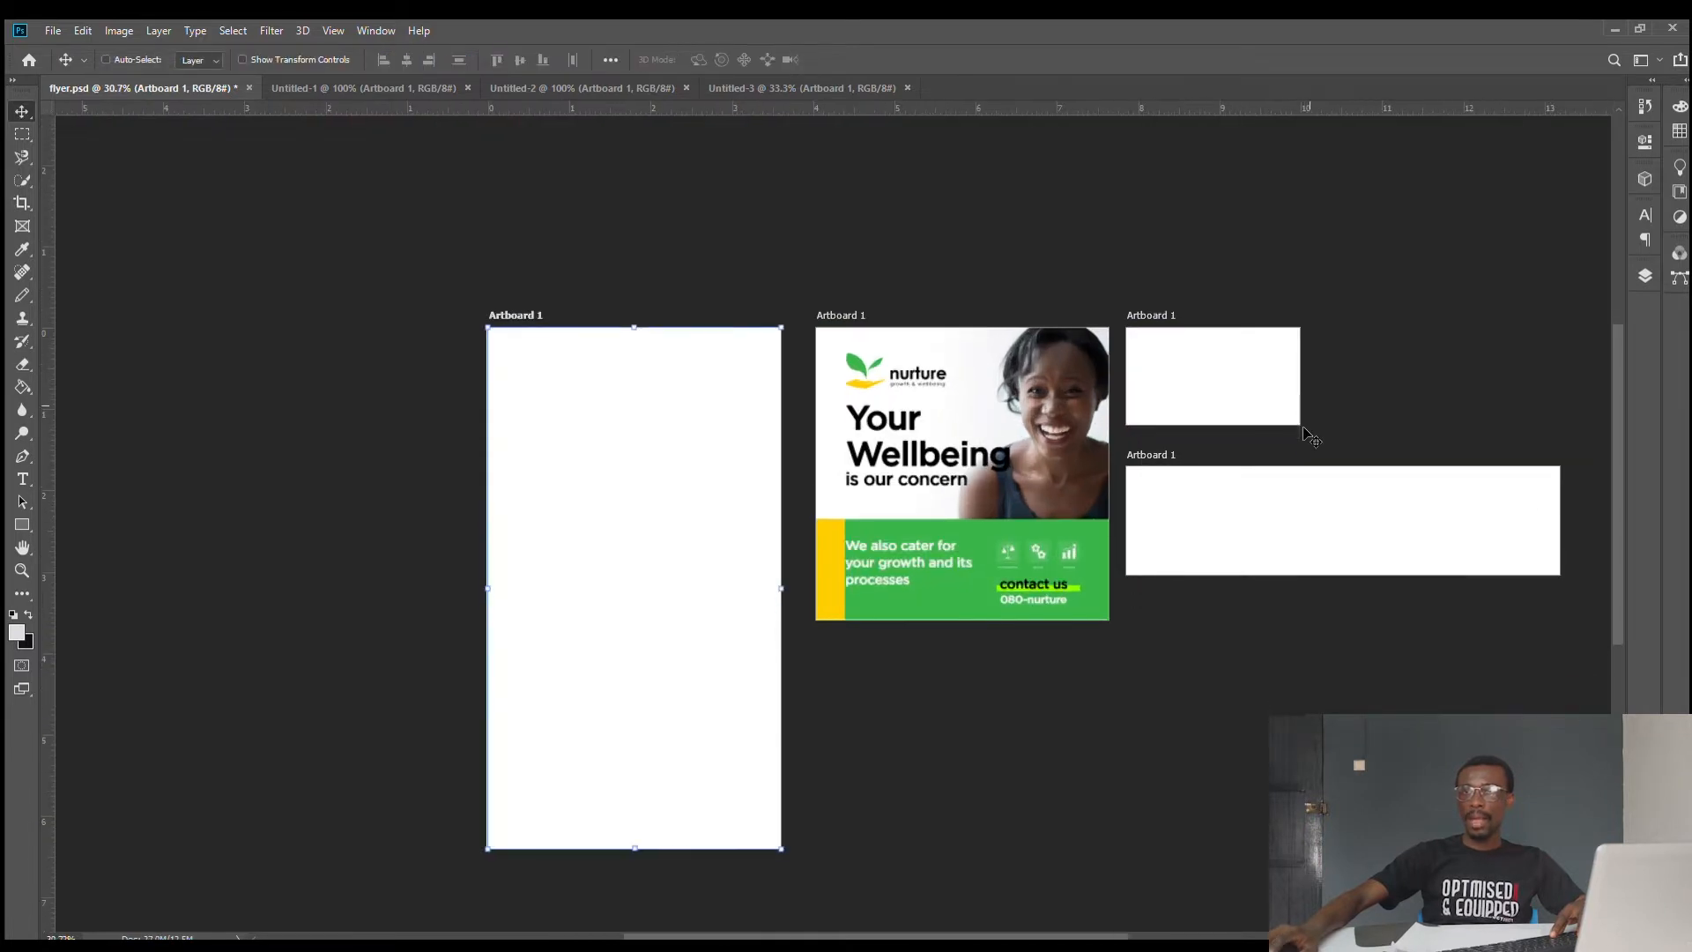
{"action": "scroll", "coordinate": [1251, 428], "scroll_direction": "up", "scroll_amount": 3}
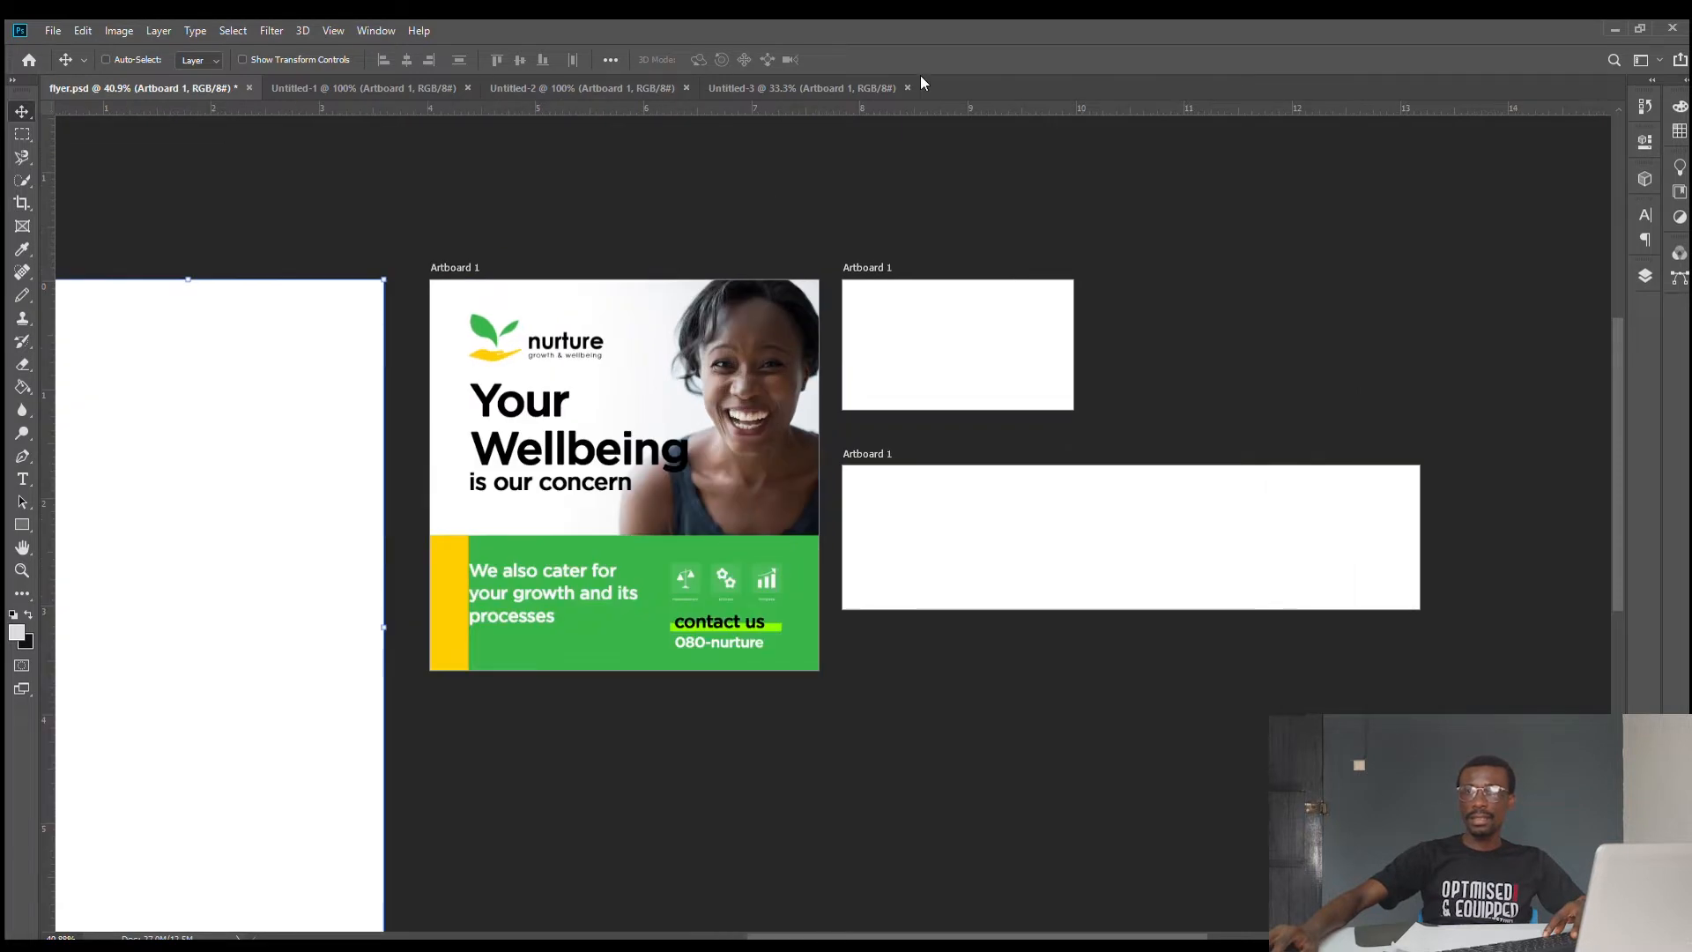
{"action": "scroll", "coordinate": [872, 335], "scroll_direction": "down", "scroll_amount": 2}
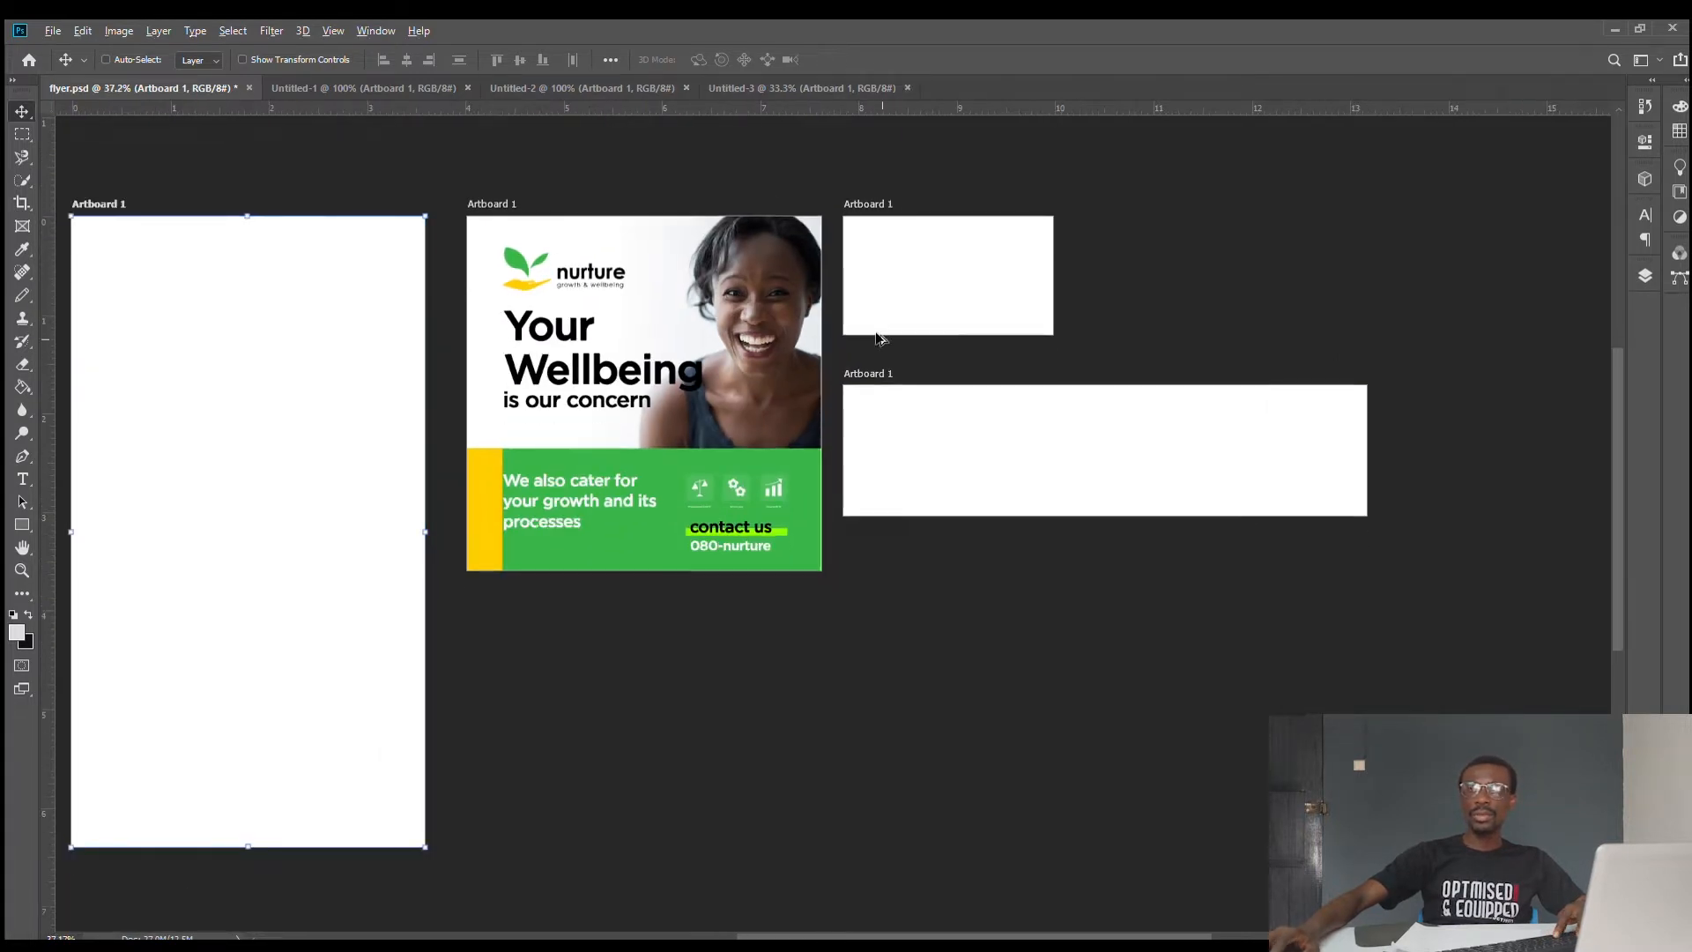
{"action": "scroll", "coordinate": [881, 339], "scroll_direction": "down", "scroll_amount": 1}
{"action": "left_click", "coordinate": [977, 301], "text": "ctrl"}
{"action": "key", "text": "ctrl+0"}
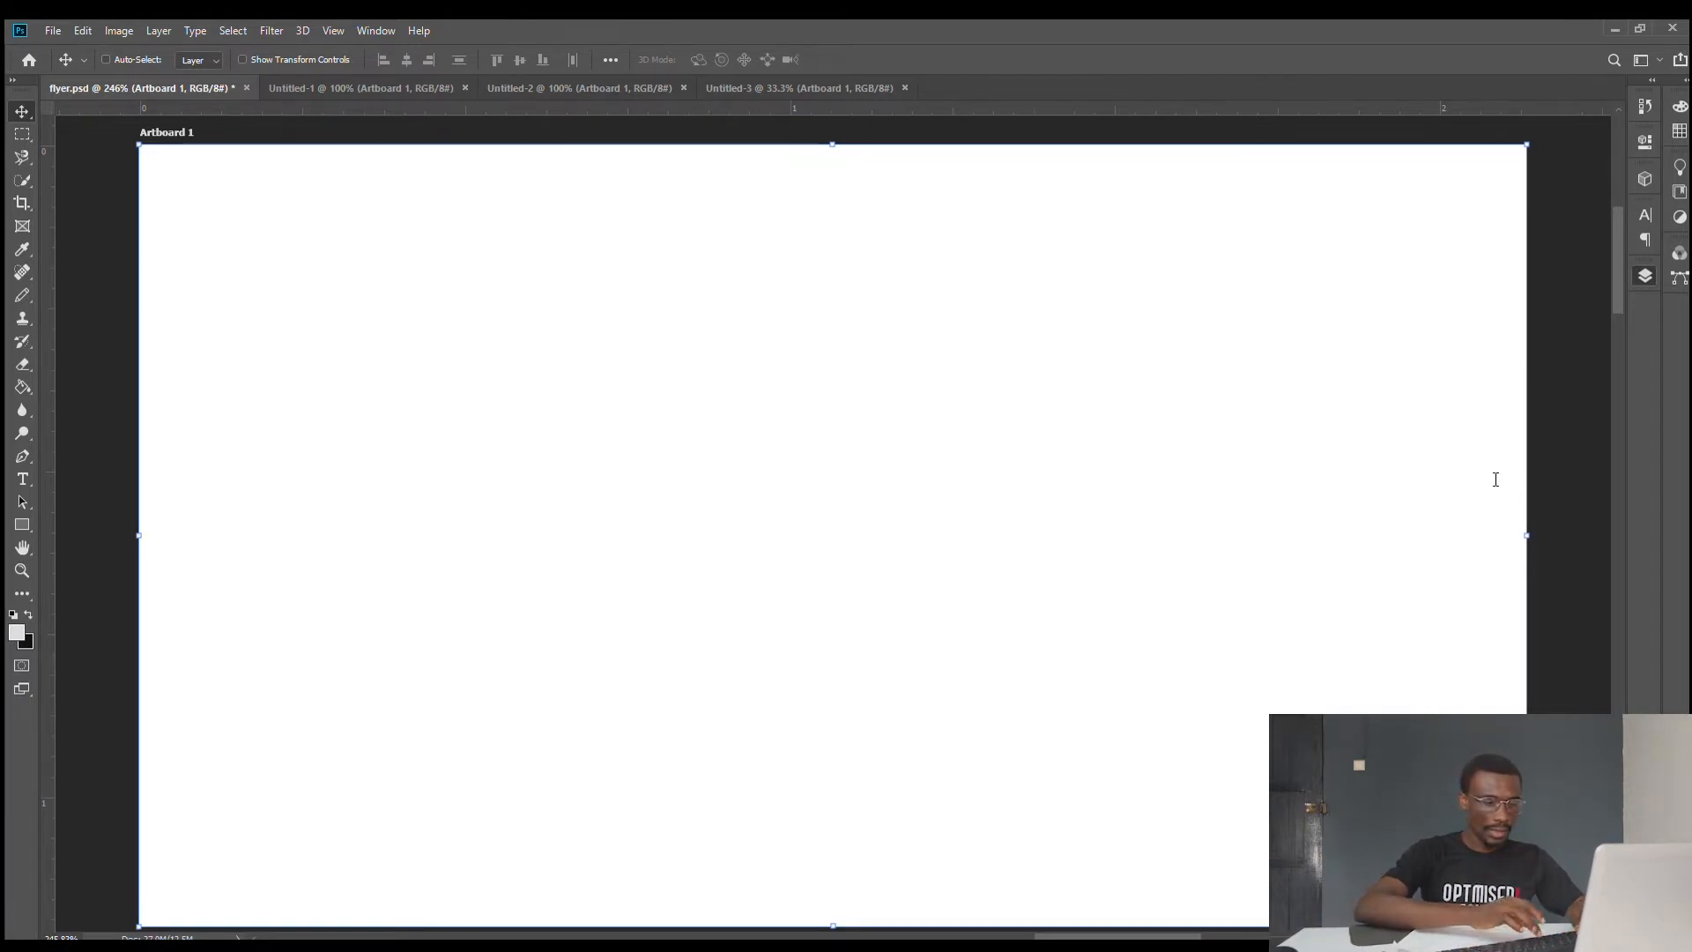
{"action": "key", "text": "Return"}
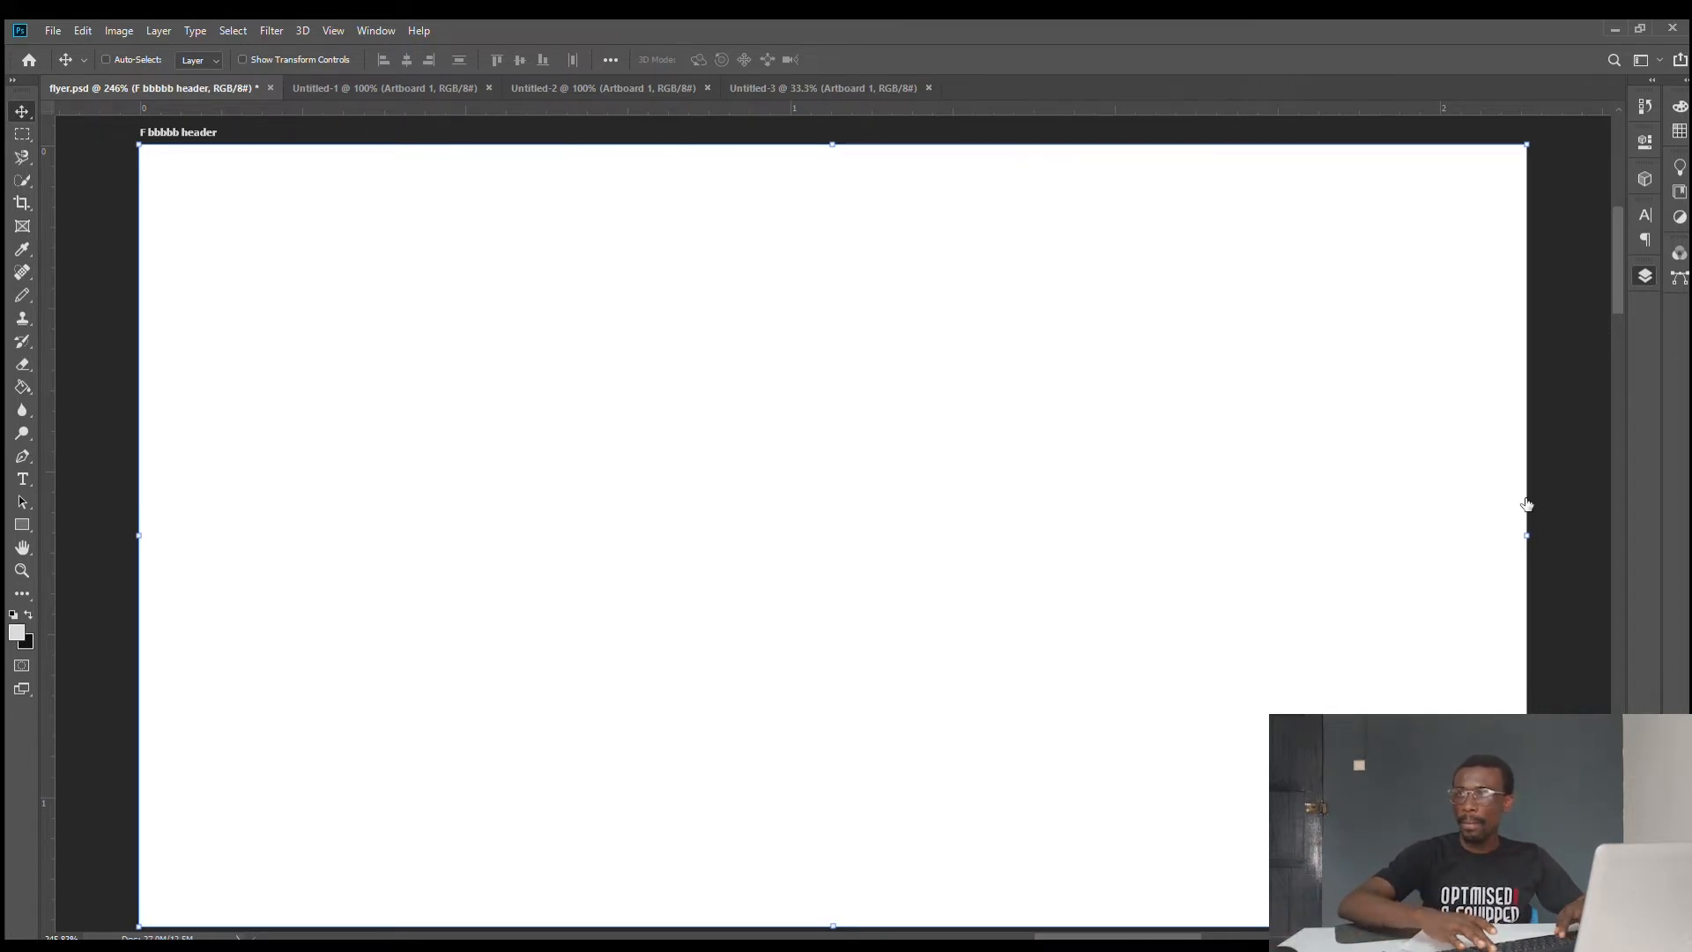
{"action": "key", "text": "Return"}
- Rename the wide blank artboard below the Fb header as "Gf header"
{"action": "scroll", "coordinate": [1139, 496], "scroll_direction": "down", "scroll_amount": 6}
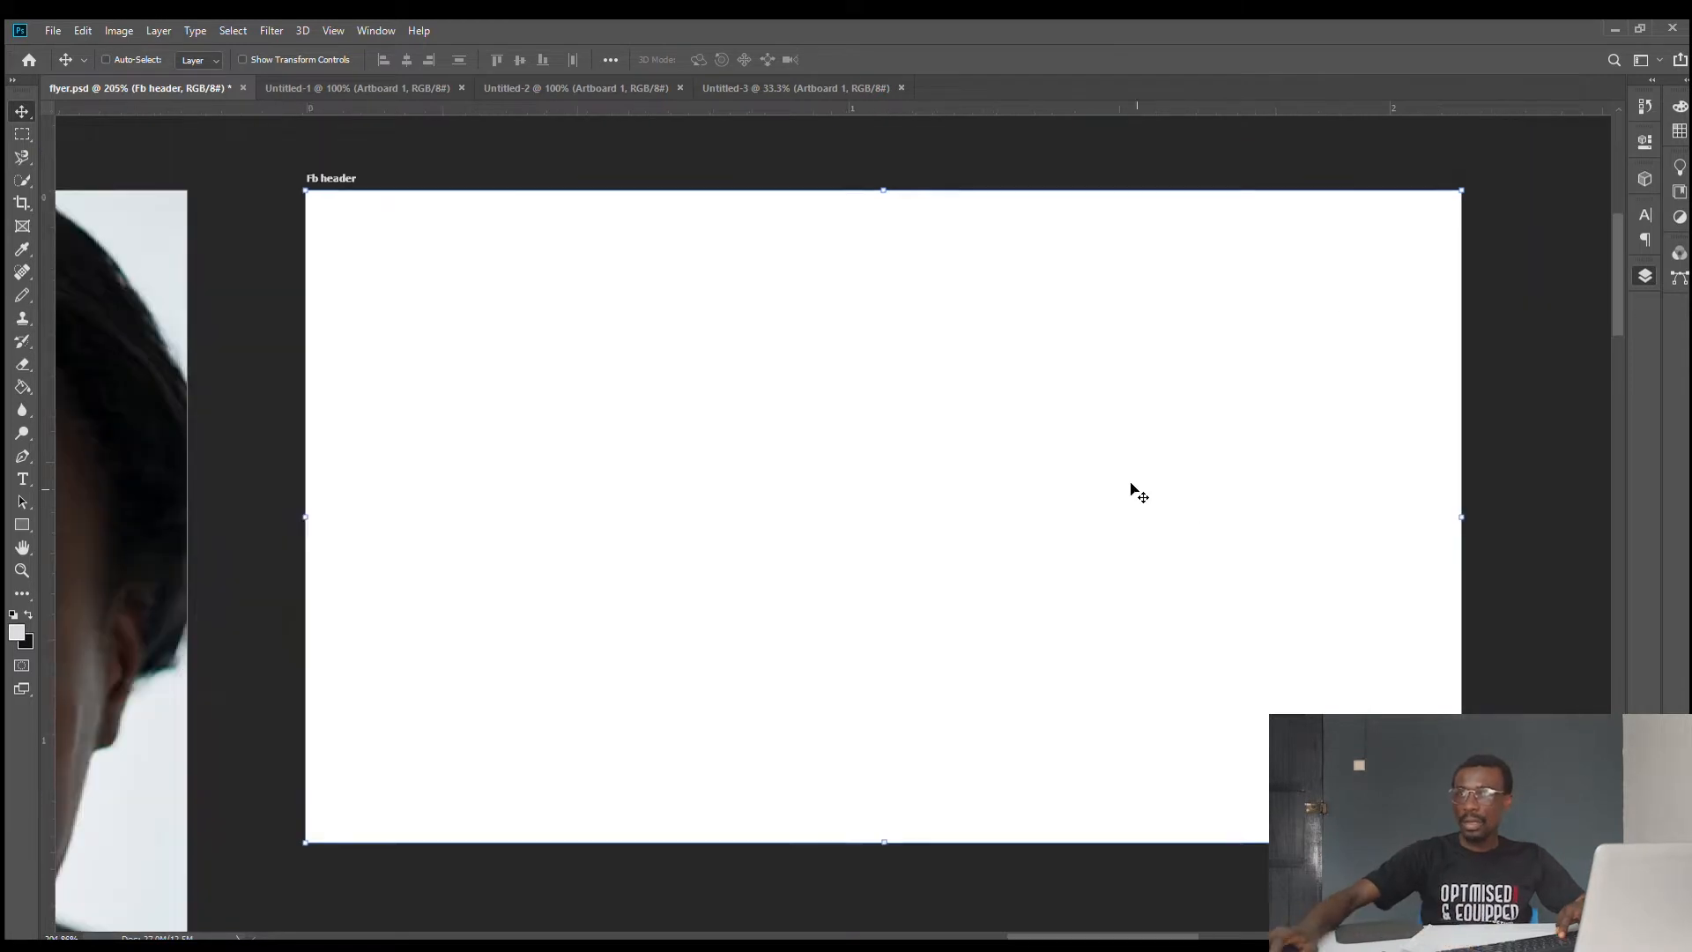
{"action": "scroll", "coordinate": [1087, 331], "scroll_direction": "down", "scroll_amount": 4}
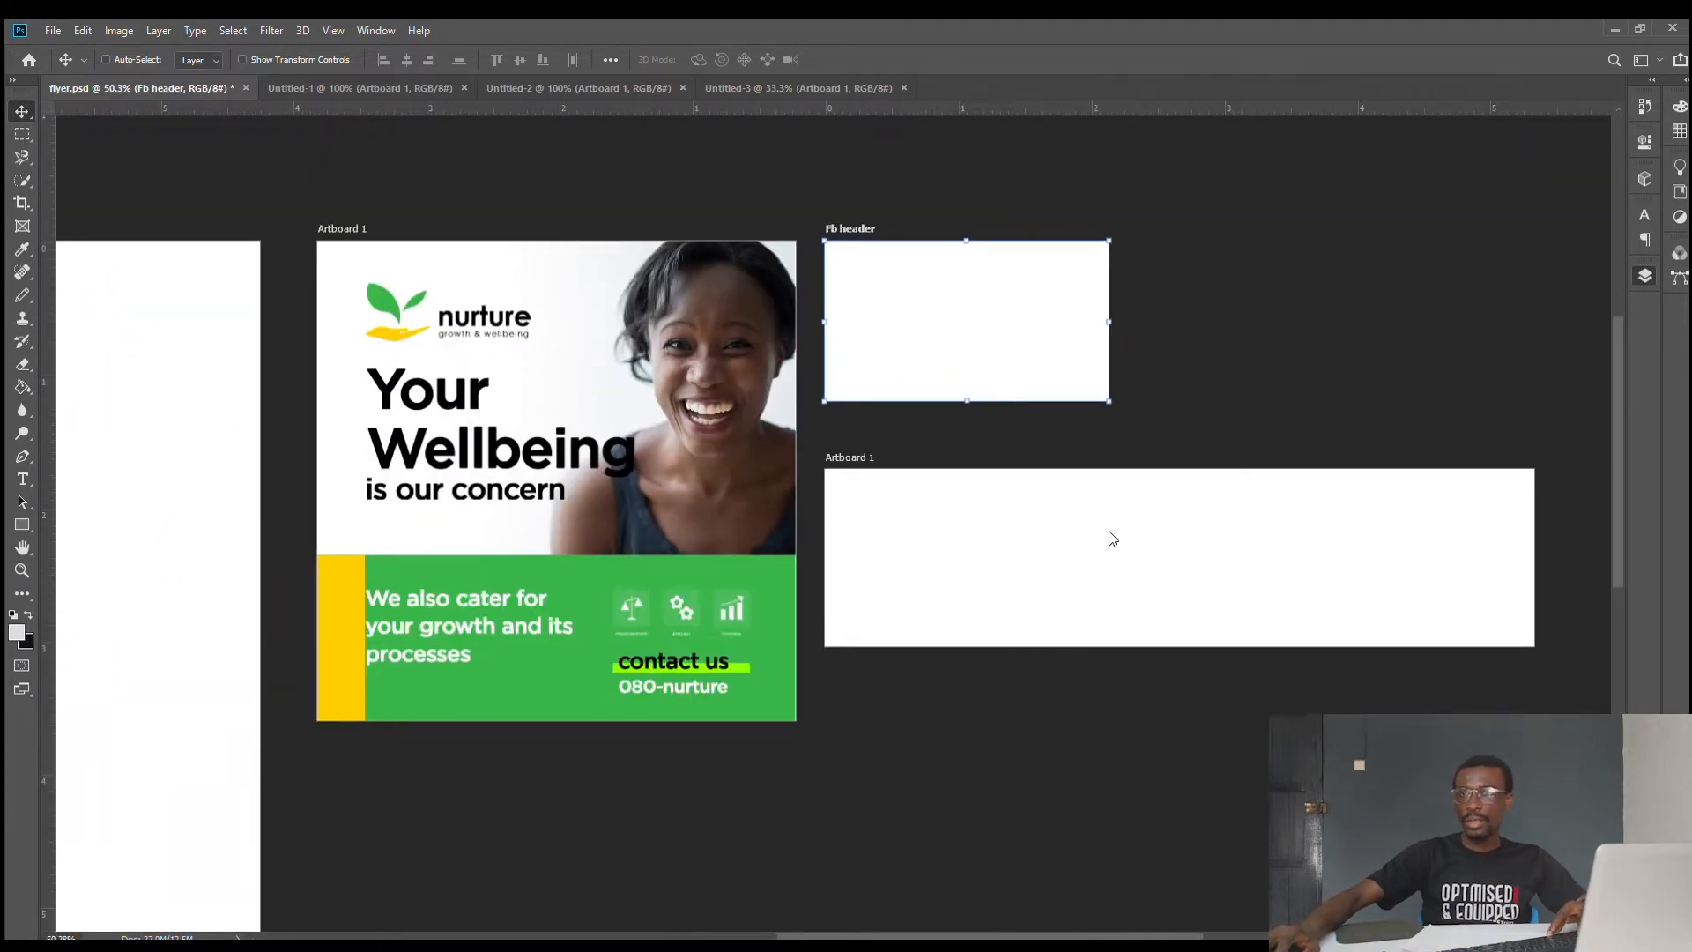
{"action": "double_click", "coordinate": [1569, 476]}
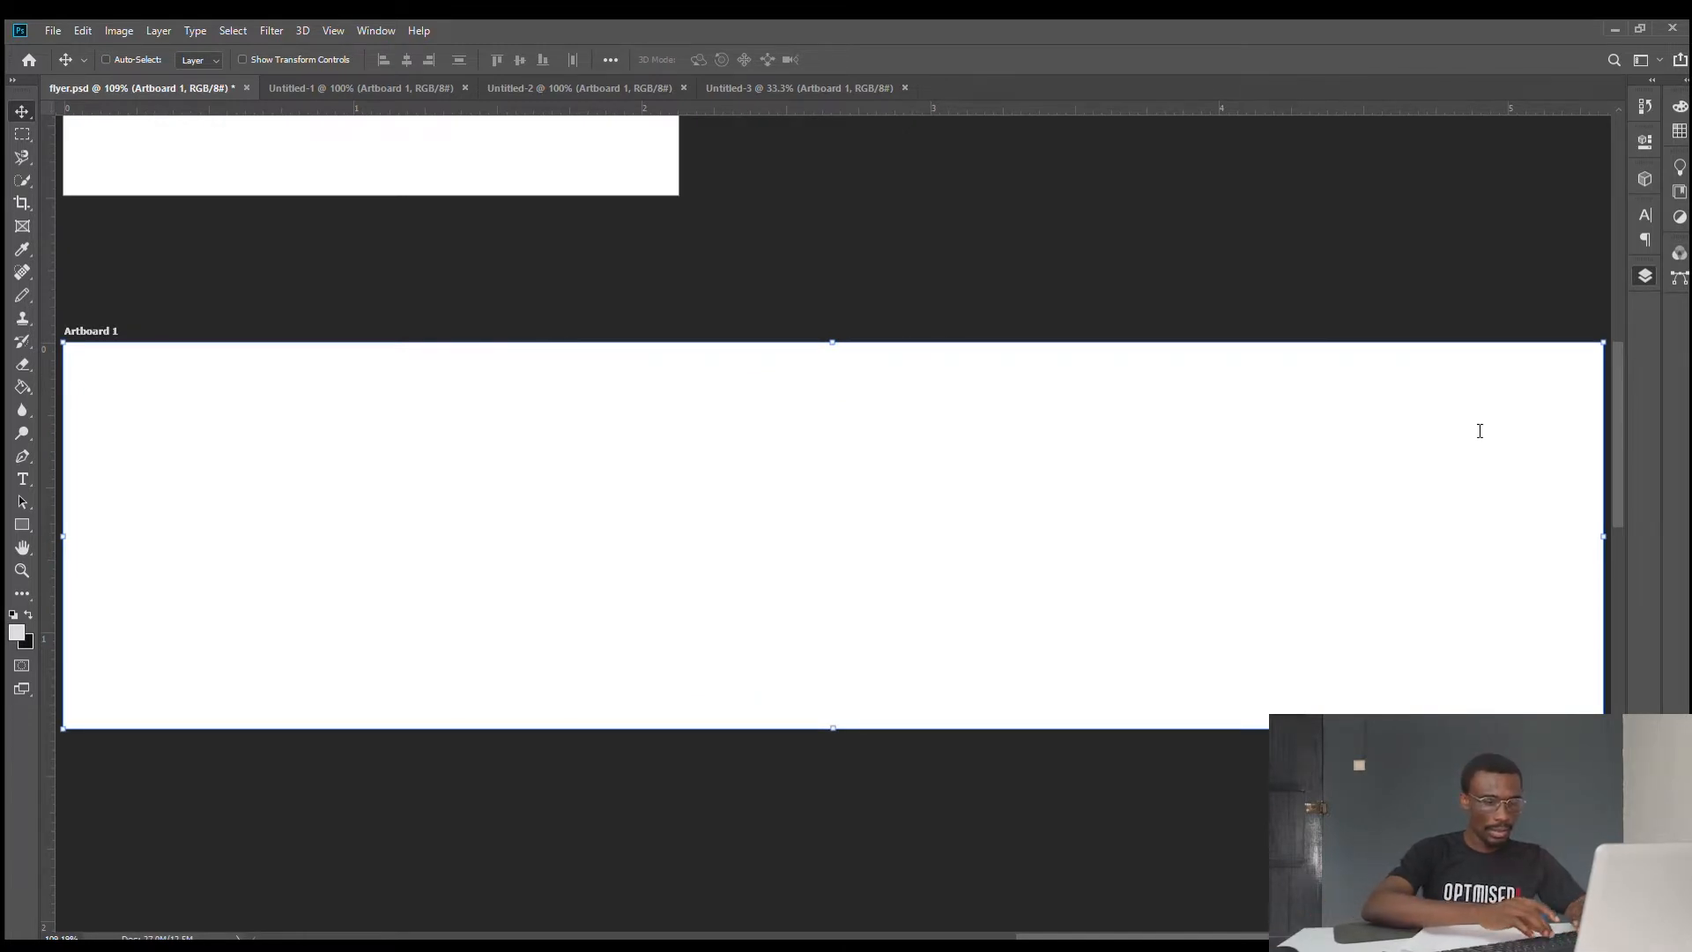
{"action": "key", "text": "Return"}
- Rename the tall blank artboard left of the flyer as "Insta stories"
{"action": "scroll", "coordinate": [1121, 511], "scroll_direction": "down", "scroll_amount": 5}
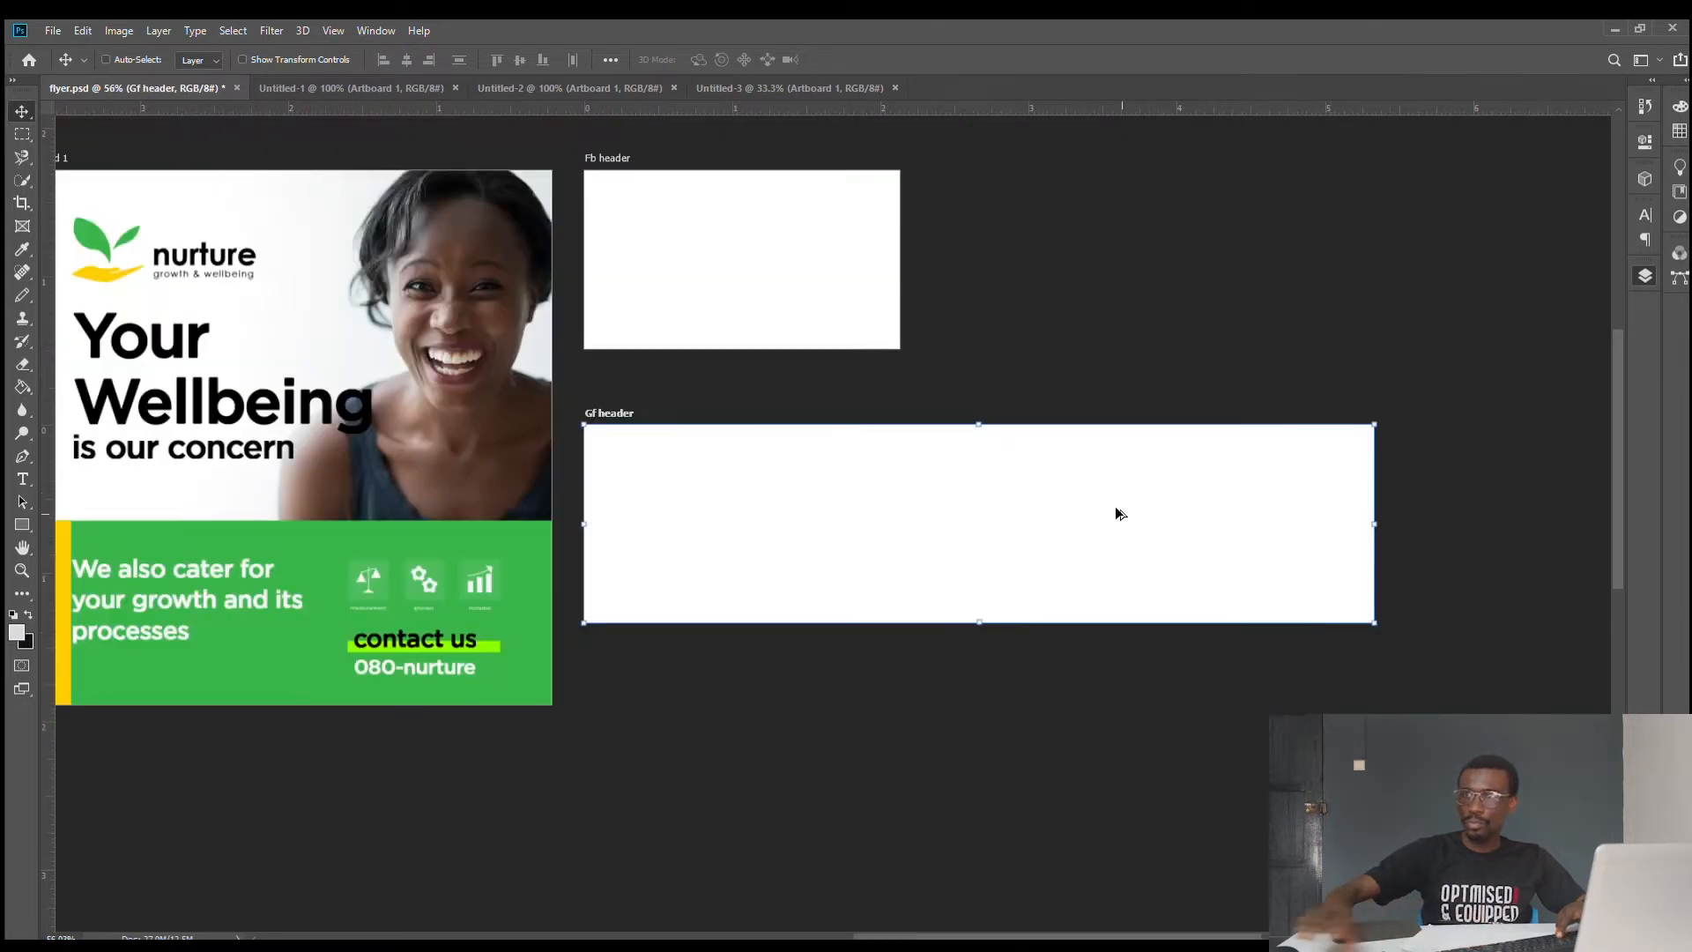
{"action": "left_click_drag", "start_coordinate": [1046, 536], "coordinate": [1125, 517]}
{"action": "scroll", "coordinate": [520, 409], "scroll_direction": "up", "scroll_amount": 1}
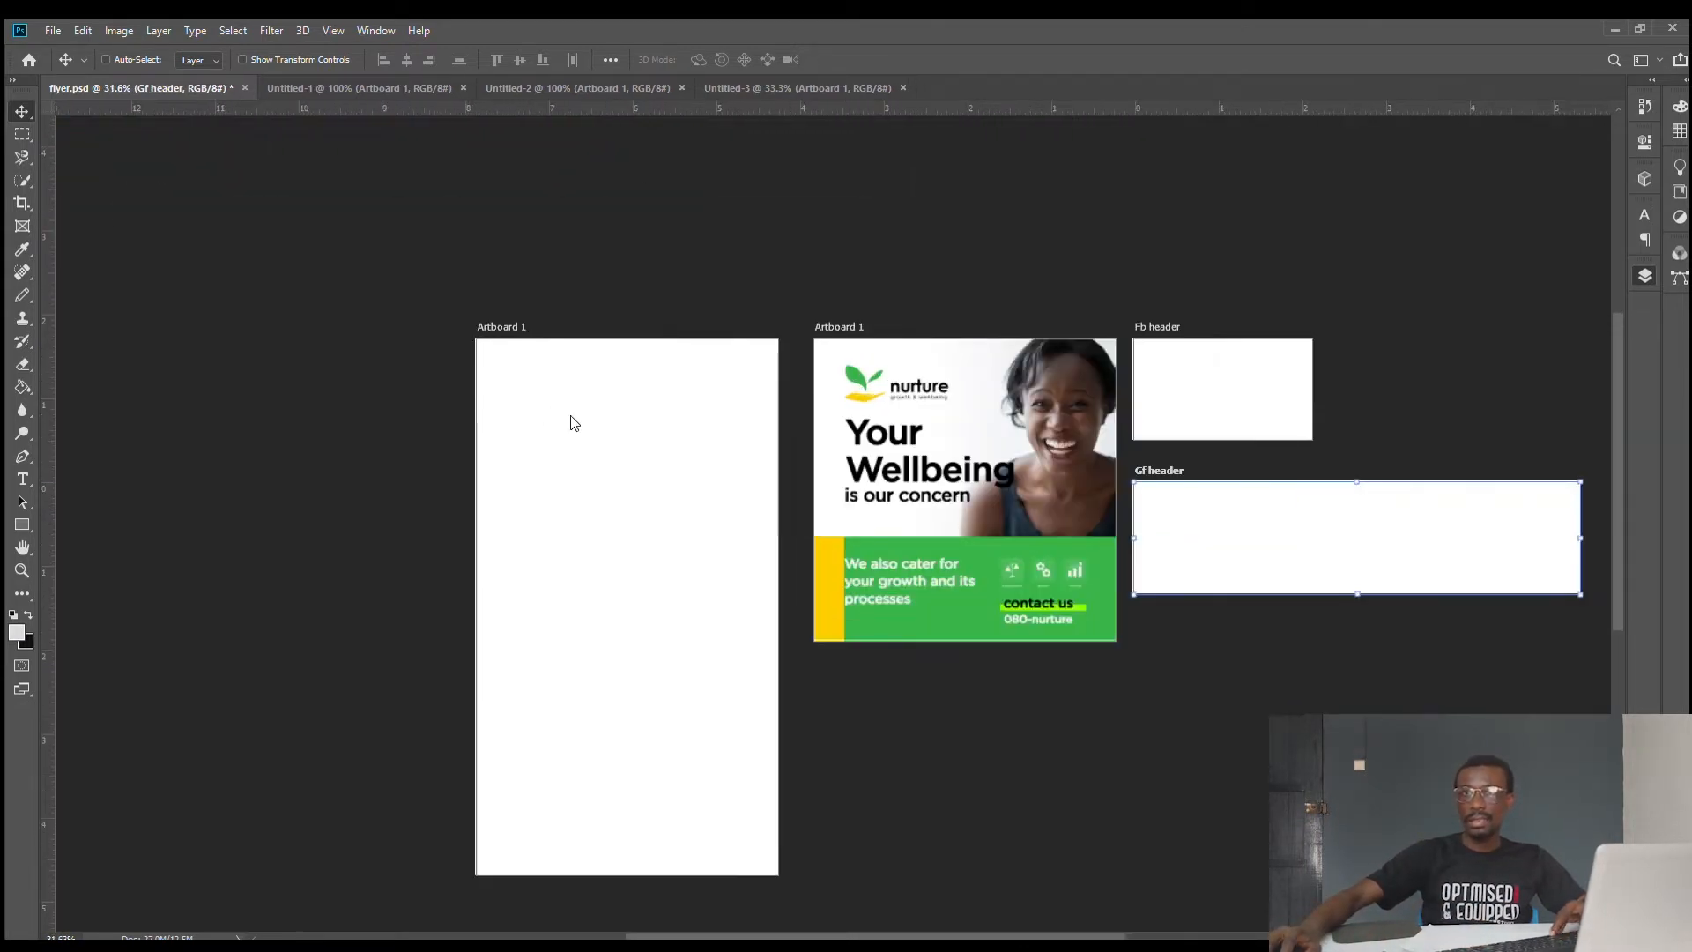
{"action": "left_click", "coordinate": [1555, 454], "text": "alt"}
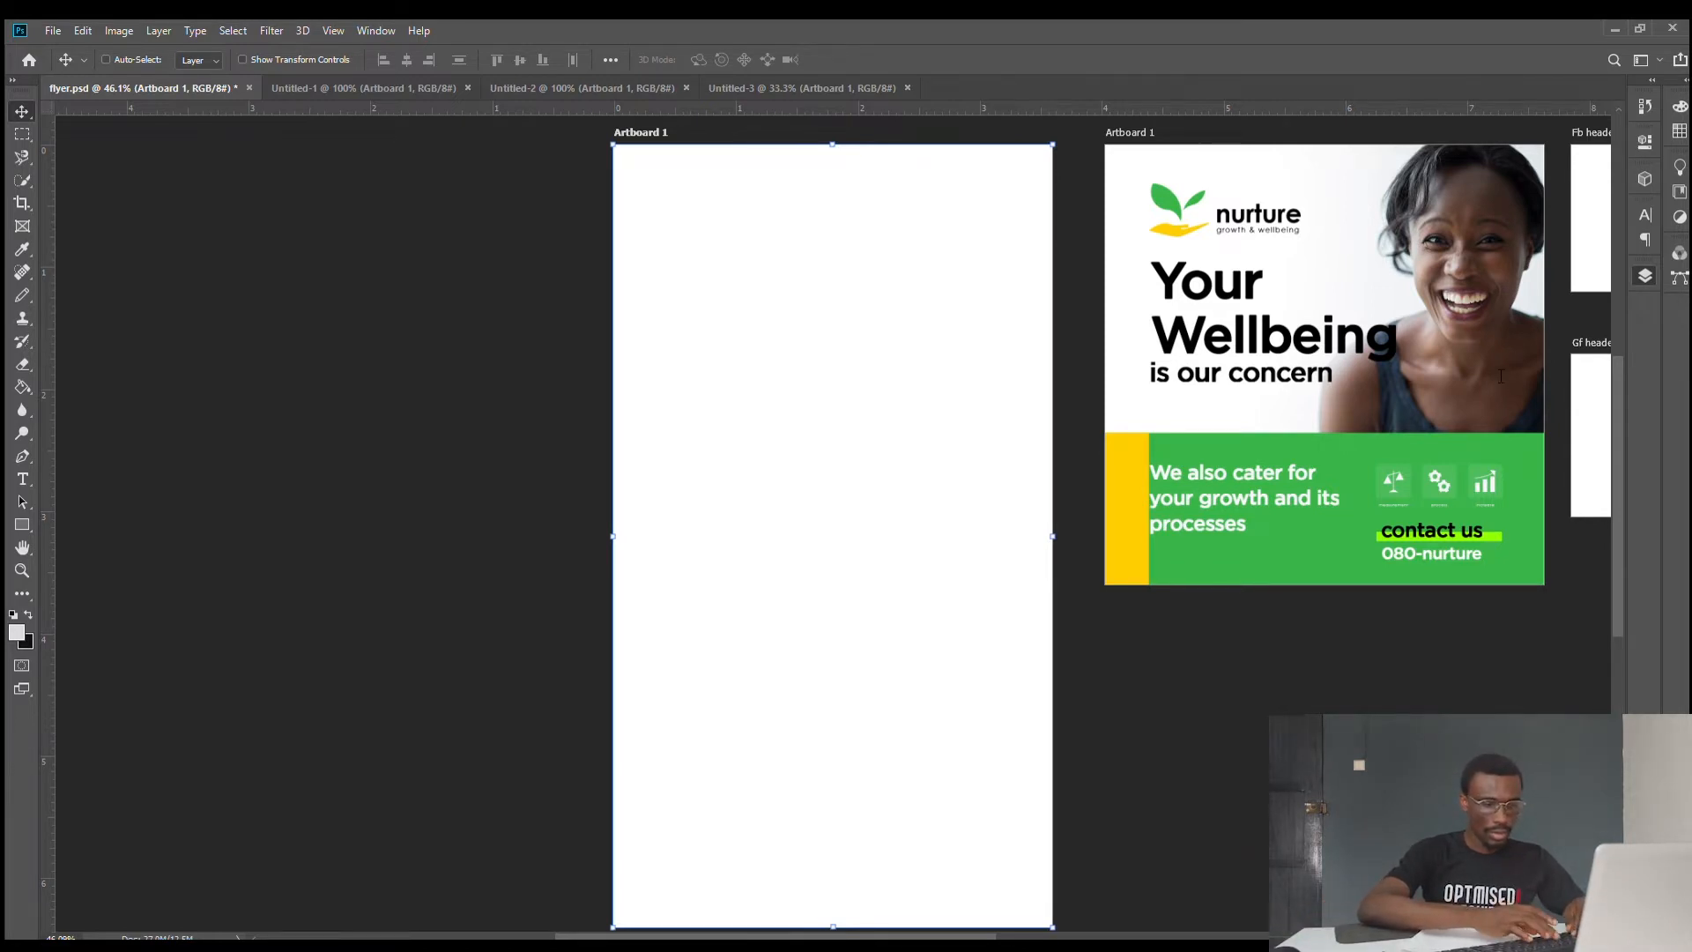
{"action": "key", "text": "Return"}
- Rename the artboard holding the flyer design as "feed"
{"action": "scroll", "coordinate": [869, 586], "scroll_direction": "down", "scroll_amount": 2}
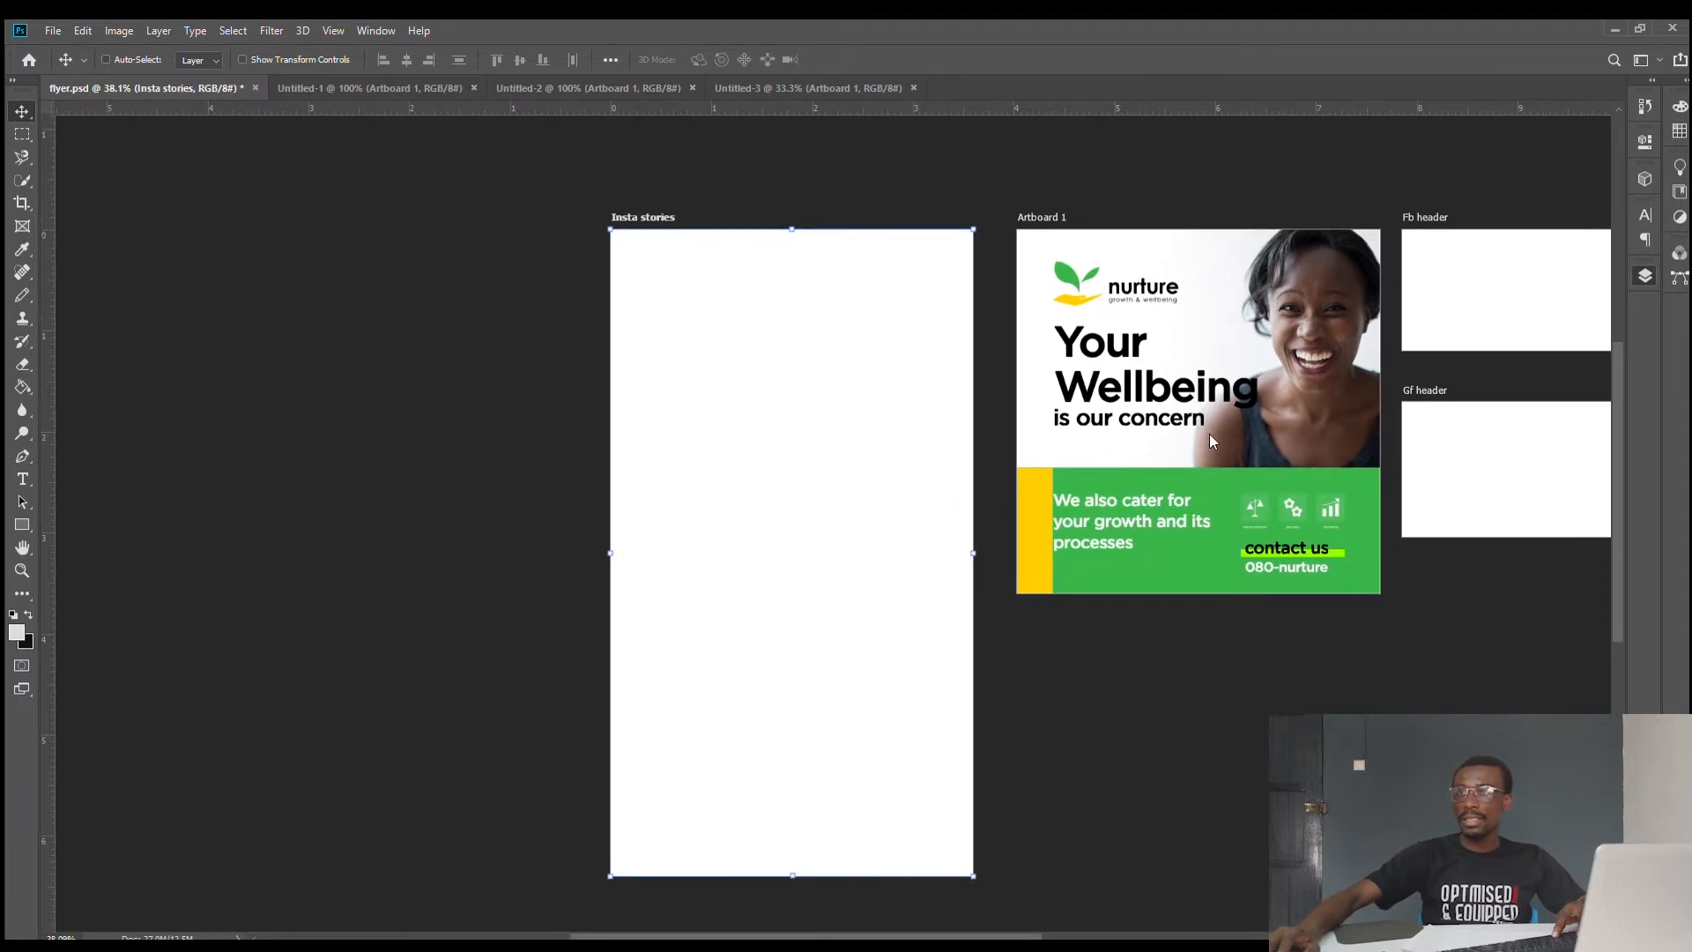
{"action": "left_click", "coordinate": [1499, 493], "text": "alt"}
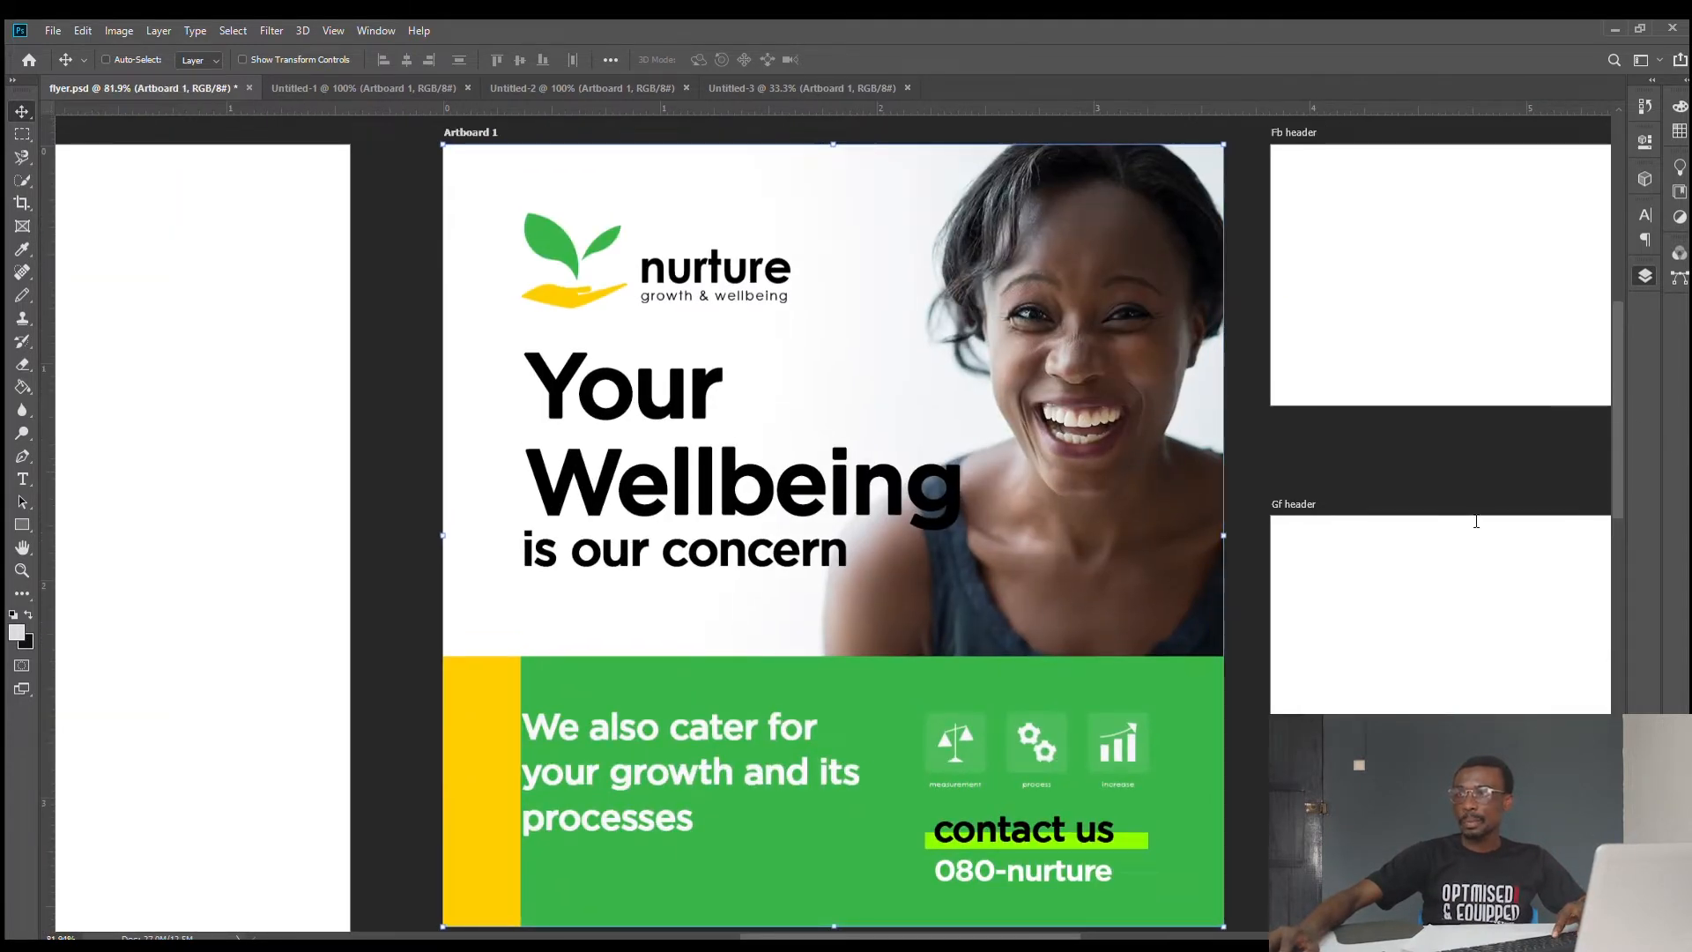
{"action": "type", "text": "feed"}
{"action": "key", "text": "Return"}
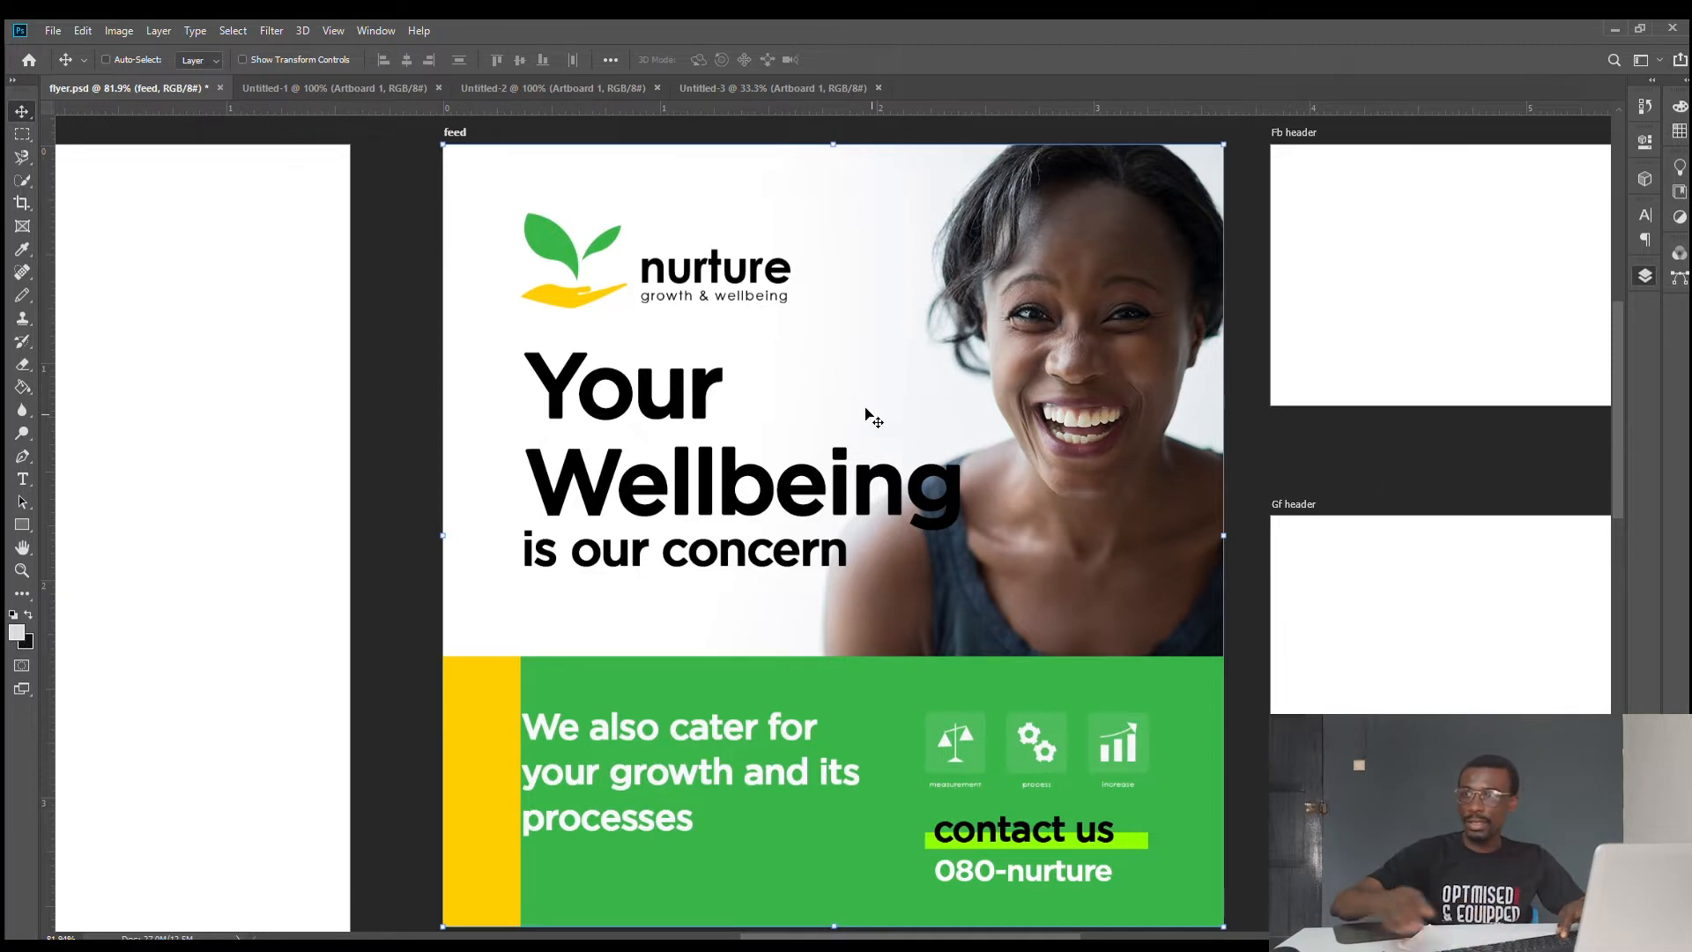
{"action": "scroll", "coordinate": [985, 469], "scroll_direction": "down", "scroll_amount": 4}
{"action": "scroll", "coordinate": [976, 365], "scroll_direction": "up", "scroll_amount": 2}
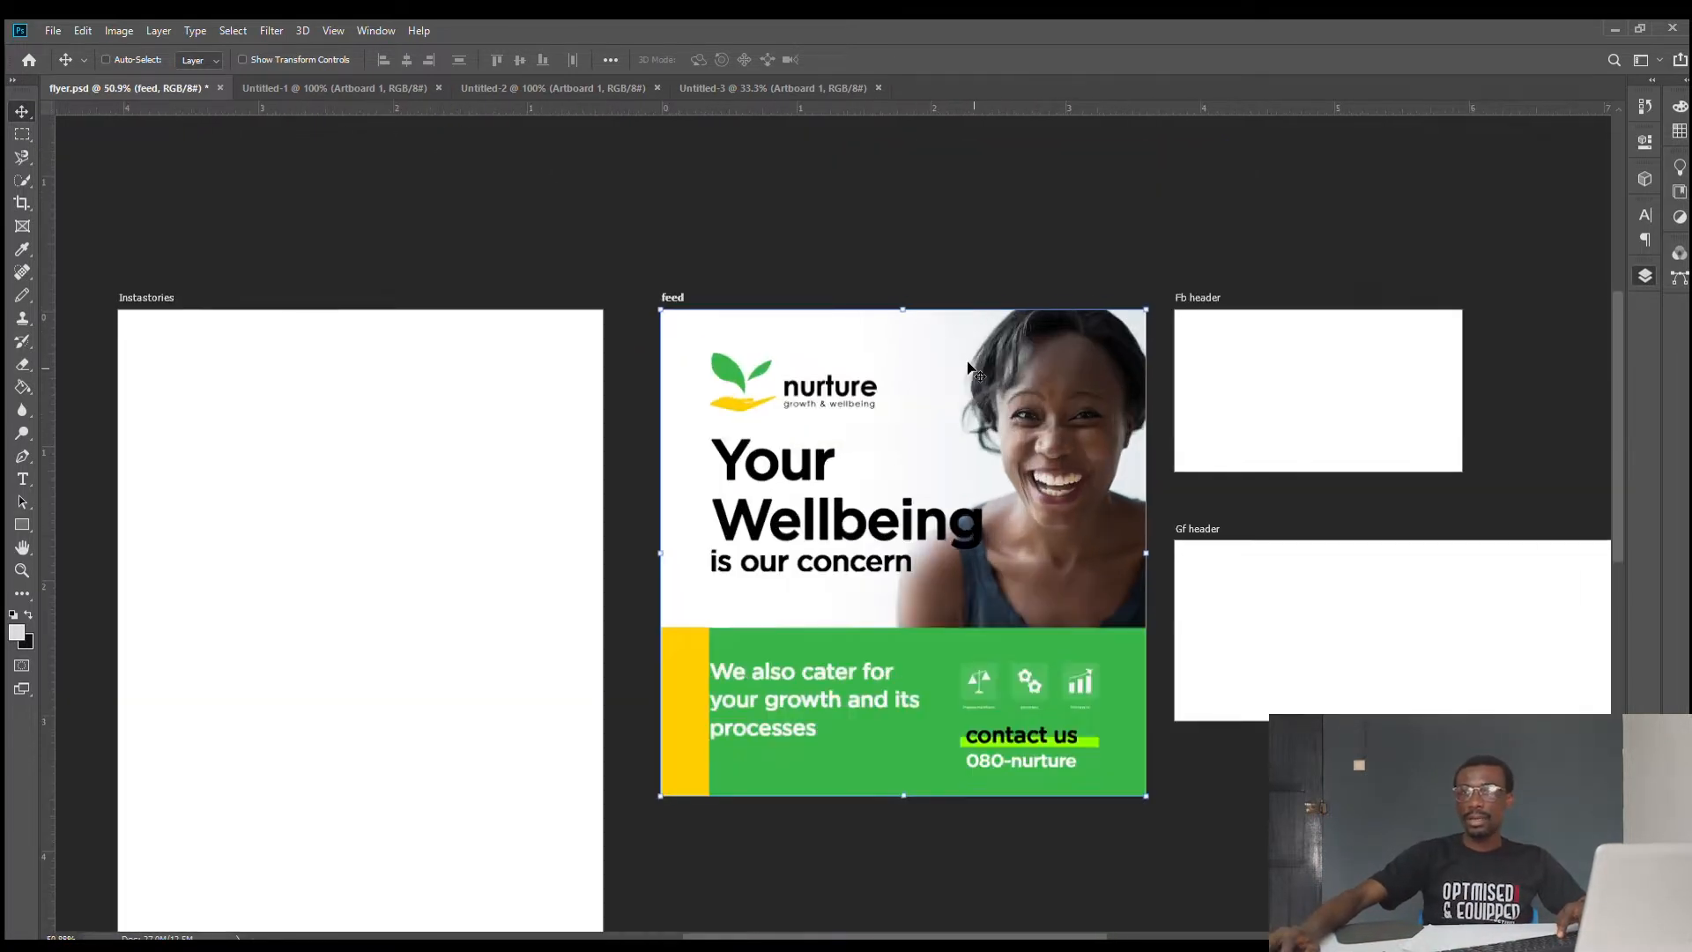
{"action": "scroll", "coordinate": [977, 361], "scroll_direction": "down", "scroll_amount": 1}
{"action": "left_click_drag", "start_coordinate": [1015, 380], "coordinate": [816, 381]}
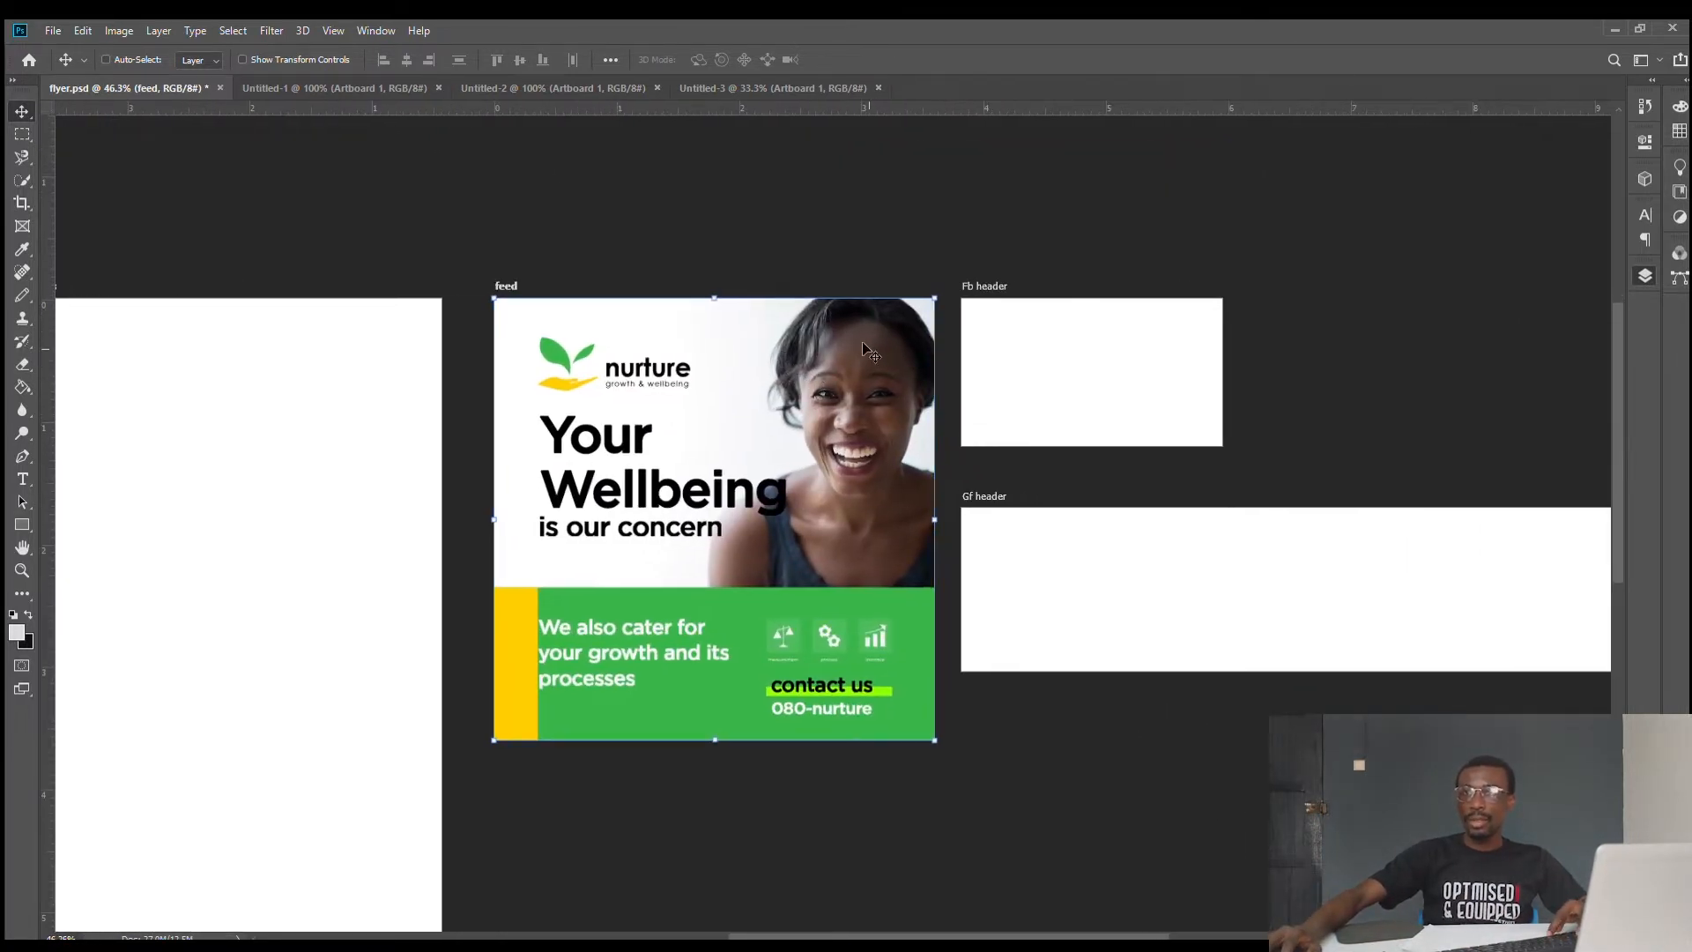
{"action": "scroll", "coordinate": [884, 353], "scroll_direction": "up", "scroll_amount": 2}
{"action": "left_click_drag", "start_coordinate": [941, 414], "coordinate": [814, 364]}
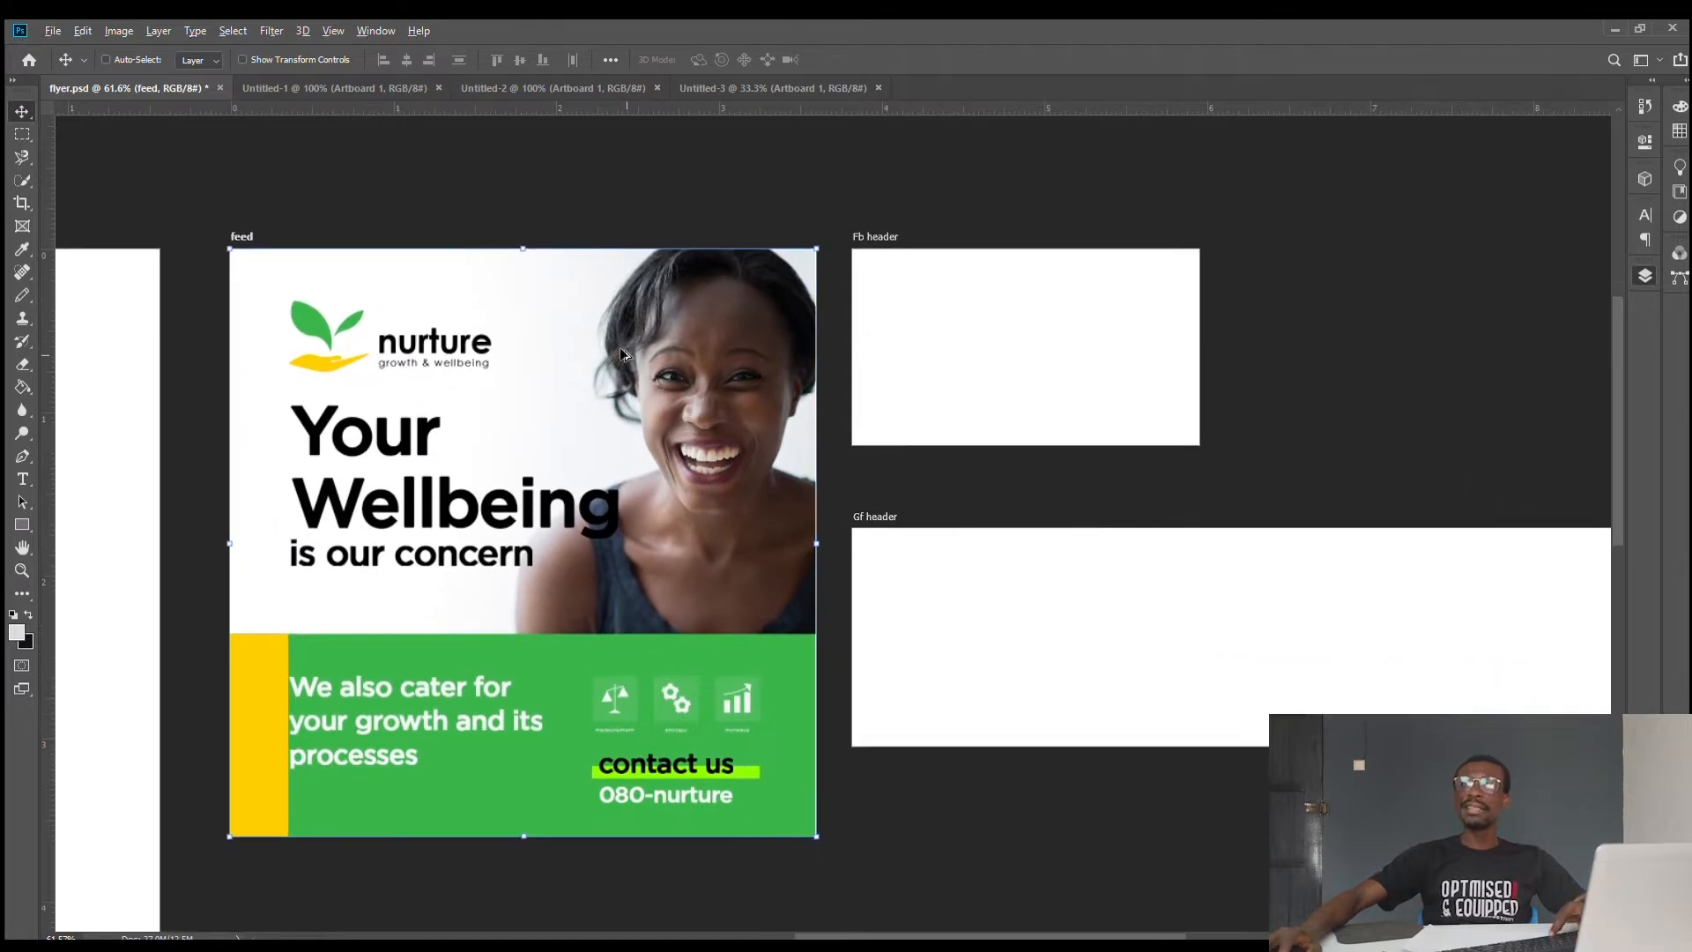
{"action": "scroll", "coordinate": [641, 376], "scroll_direction": "up", "scroll_amount": 1}
{"action": "scroll", "coordinate": [682, 353], "scroll_direction": "down", "scroll_amount": 2}
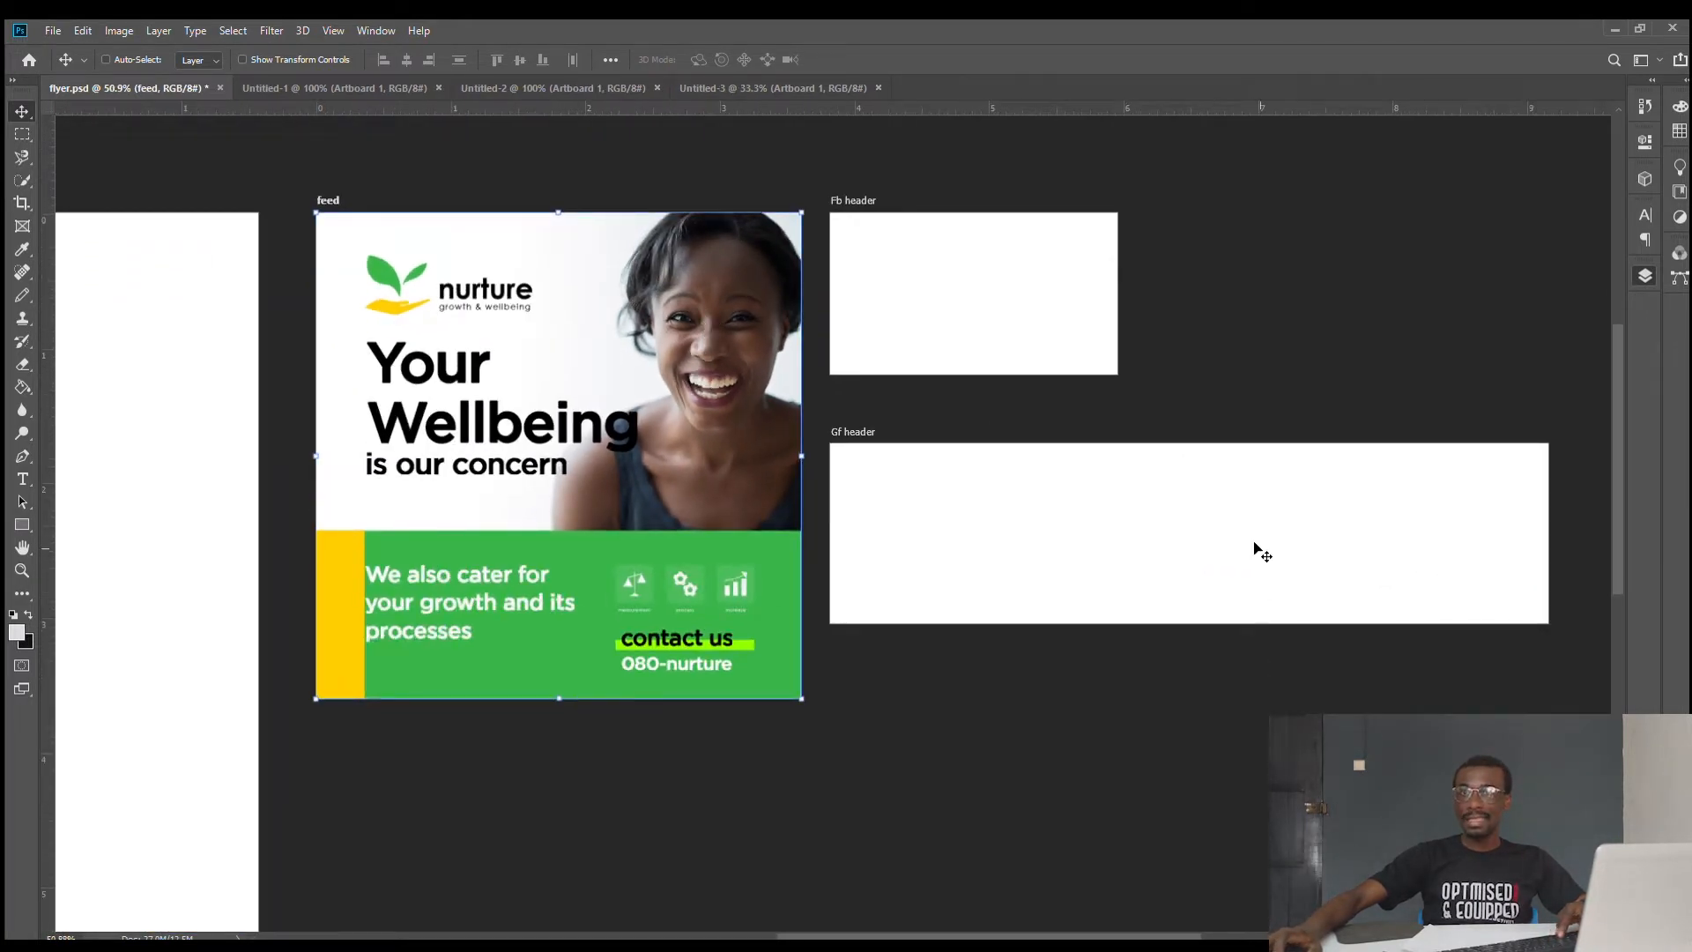
{"action": "scroll", "coordinate": [749, 326], "scroll_direction": "up", "scroll_amount": 2}
{"action": "scroll", "coordinate": [767, 323], "scroll_direction": "down", "scroll_amount": 2}
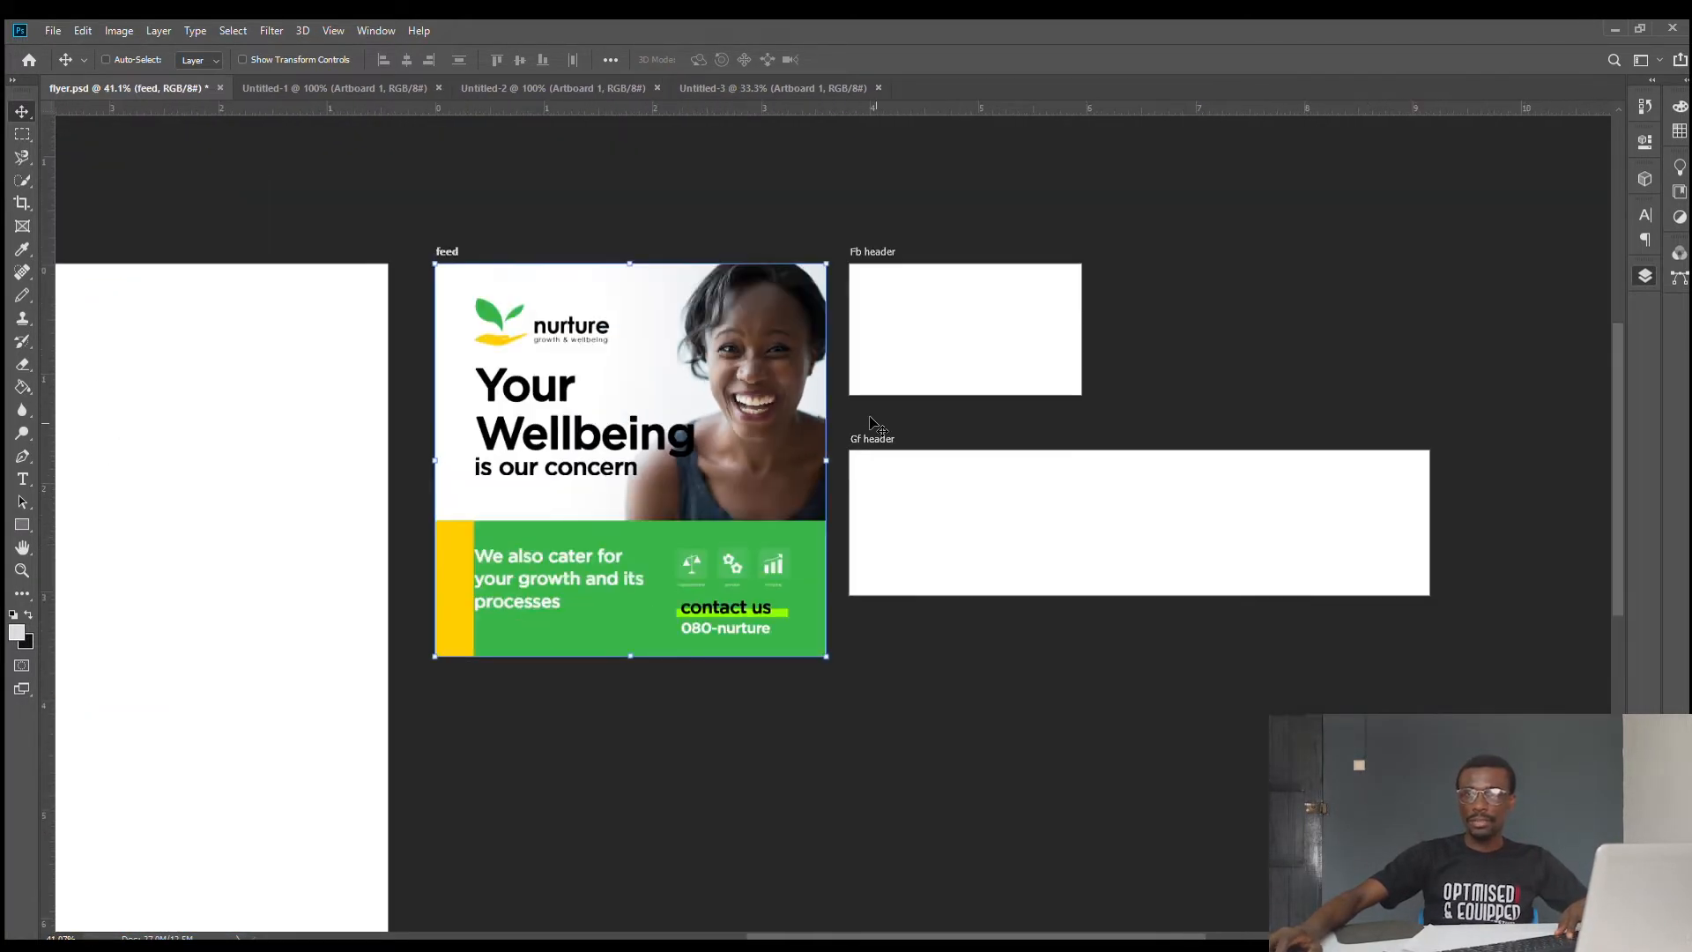
{"action": "scroll", "coordinate": [890, 362], "scroll_direction": "up", "scroll_amount": 3}
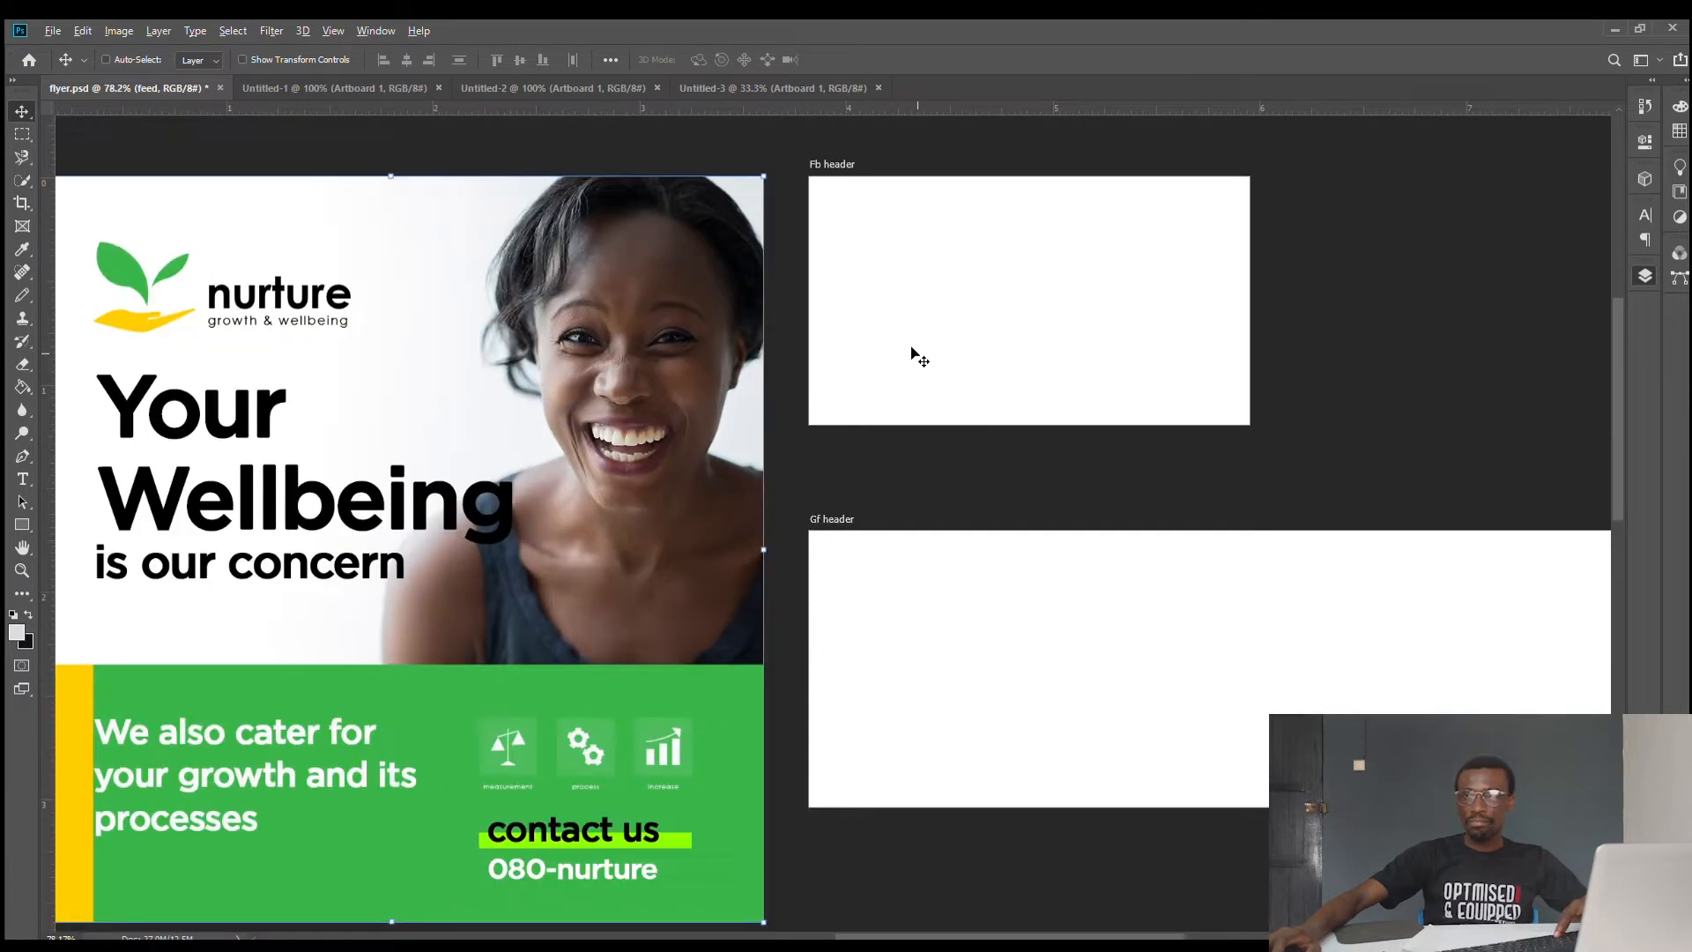
{"action": "scroll", "coordinate": [1013, 344], "scroll_direction": "down", "scroll_amount": 3}
- Duplicate the woman's photo from the feed artboard and place the copy on the Fb header artboard
{"action": "scroll", "coordinate": [1014, 344], "scroll_direction": "up", "scroll_amount": 3}
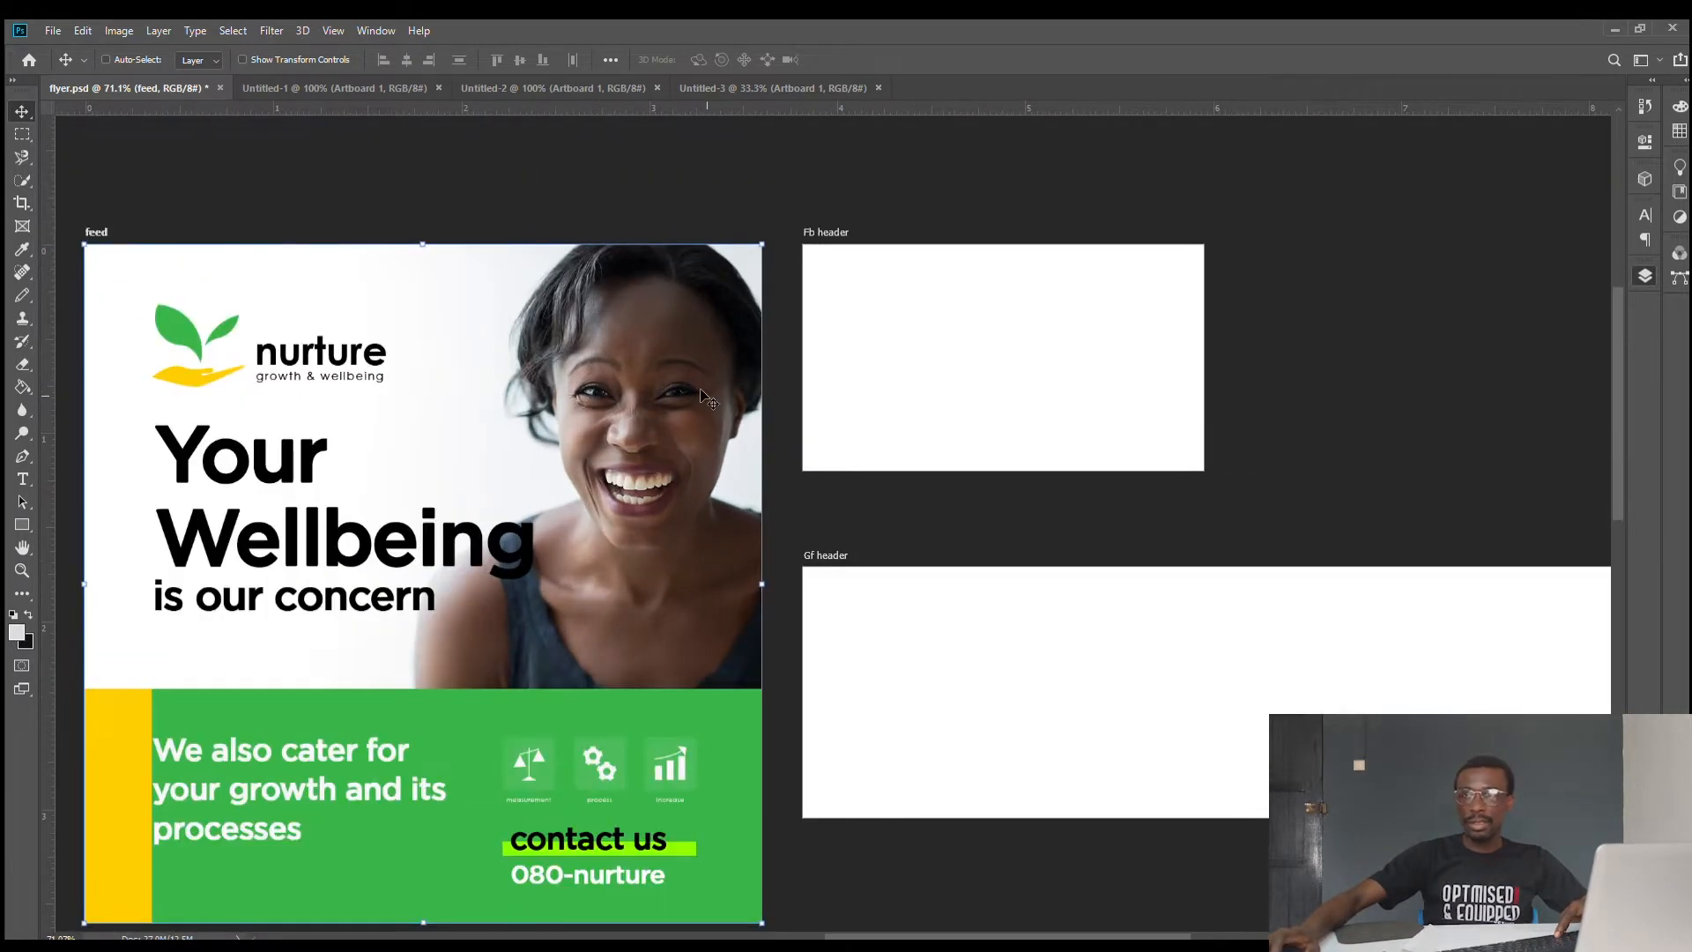
{"action": "left_click", "coordinate": [760, 420], "text": "ctrl"}
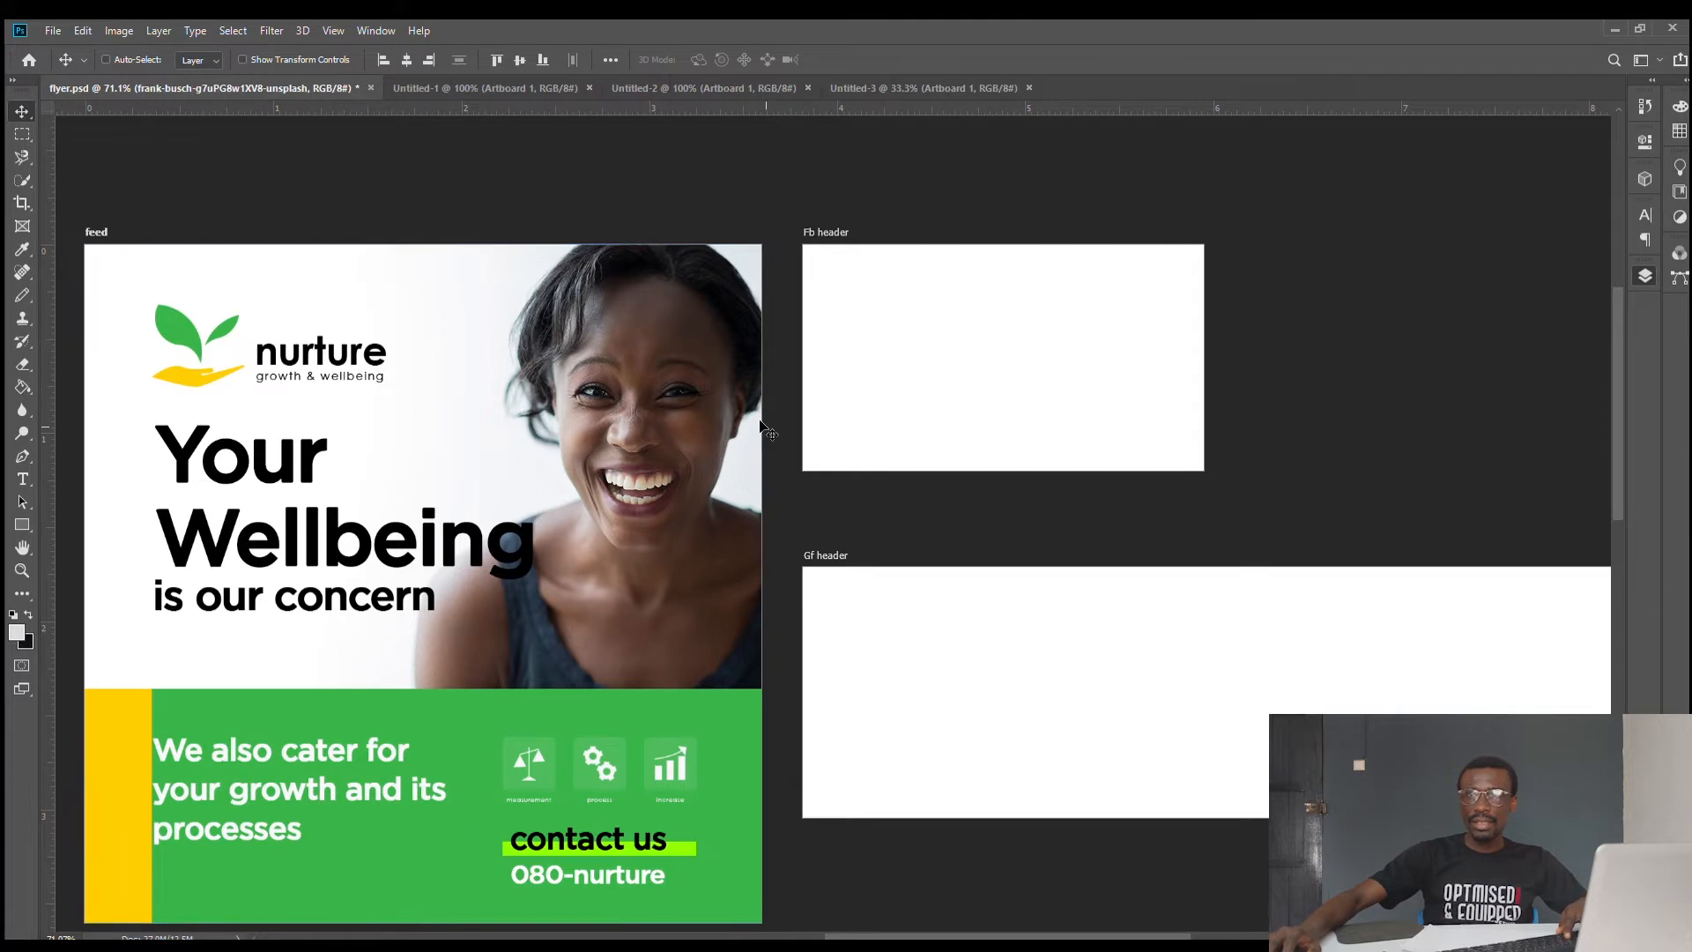
{"action": "left_click_drag", "start_coordinate": [684, 386], "coordinate": [1171, 333]}
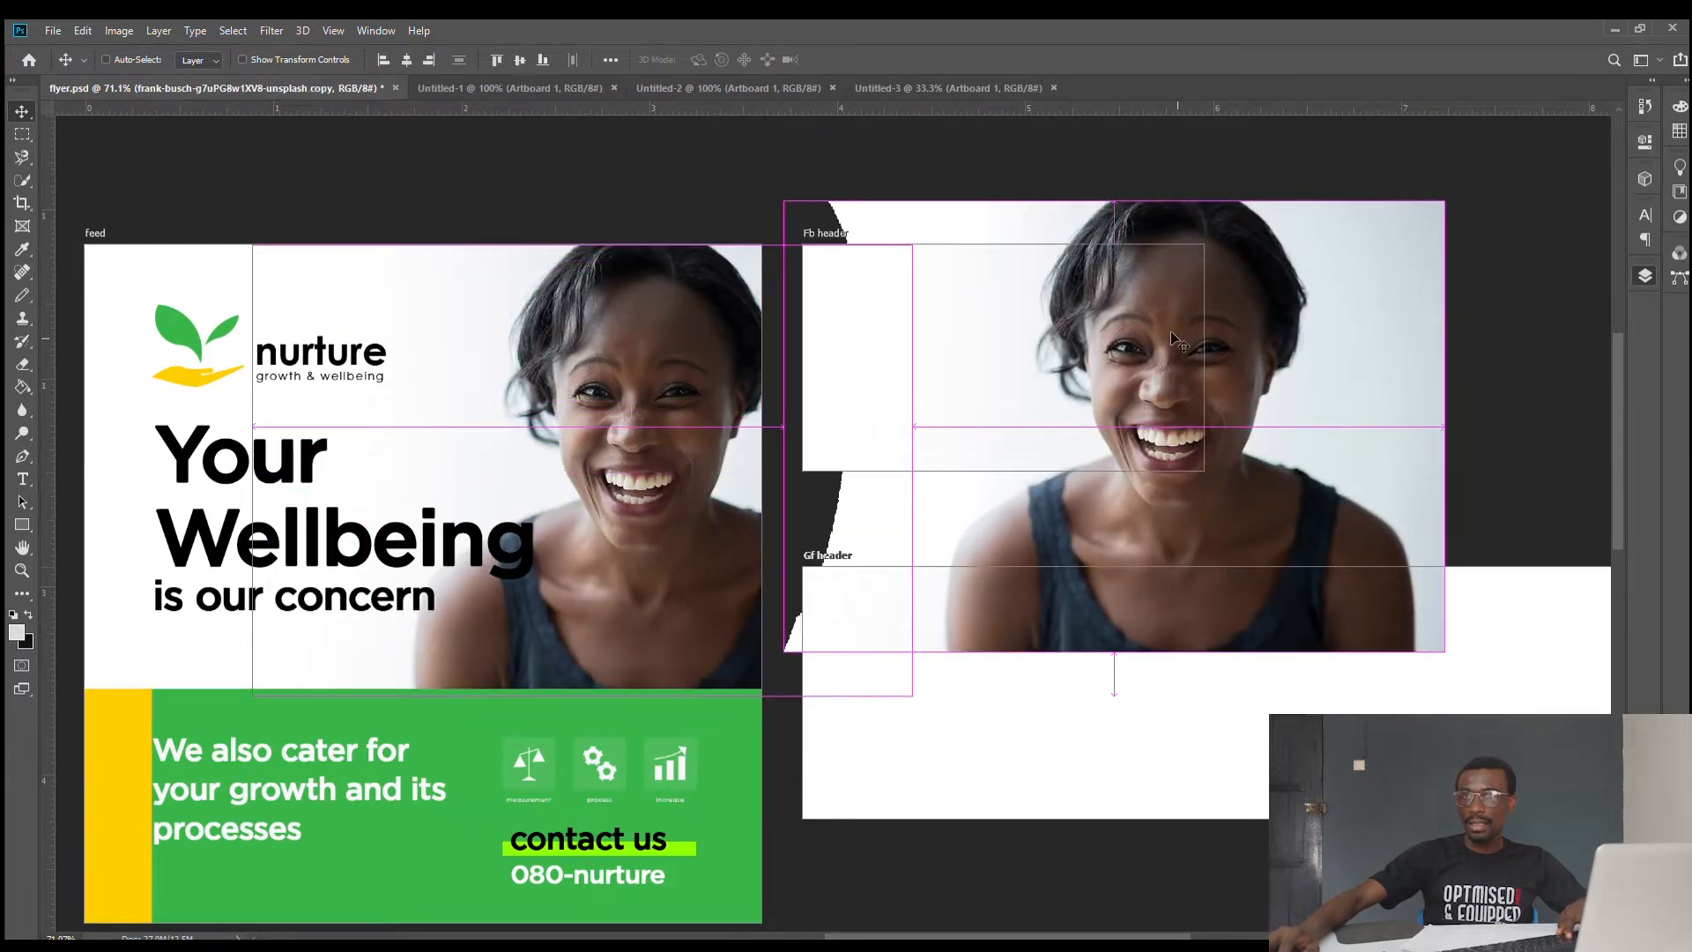
{"action": "left_click_drag", "start_coordinate": [1173, 625], "coordinate": [1137, 386]}
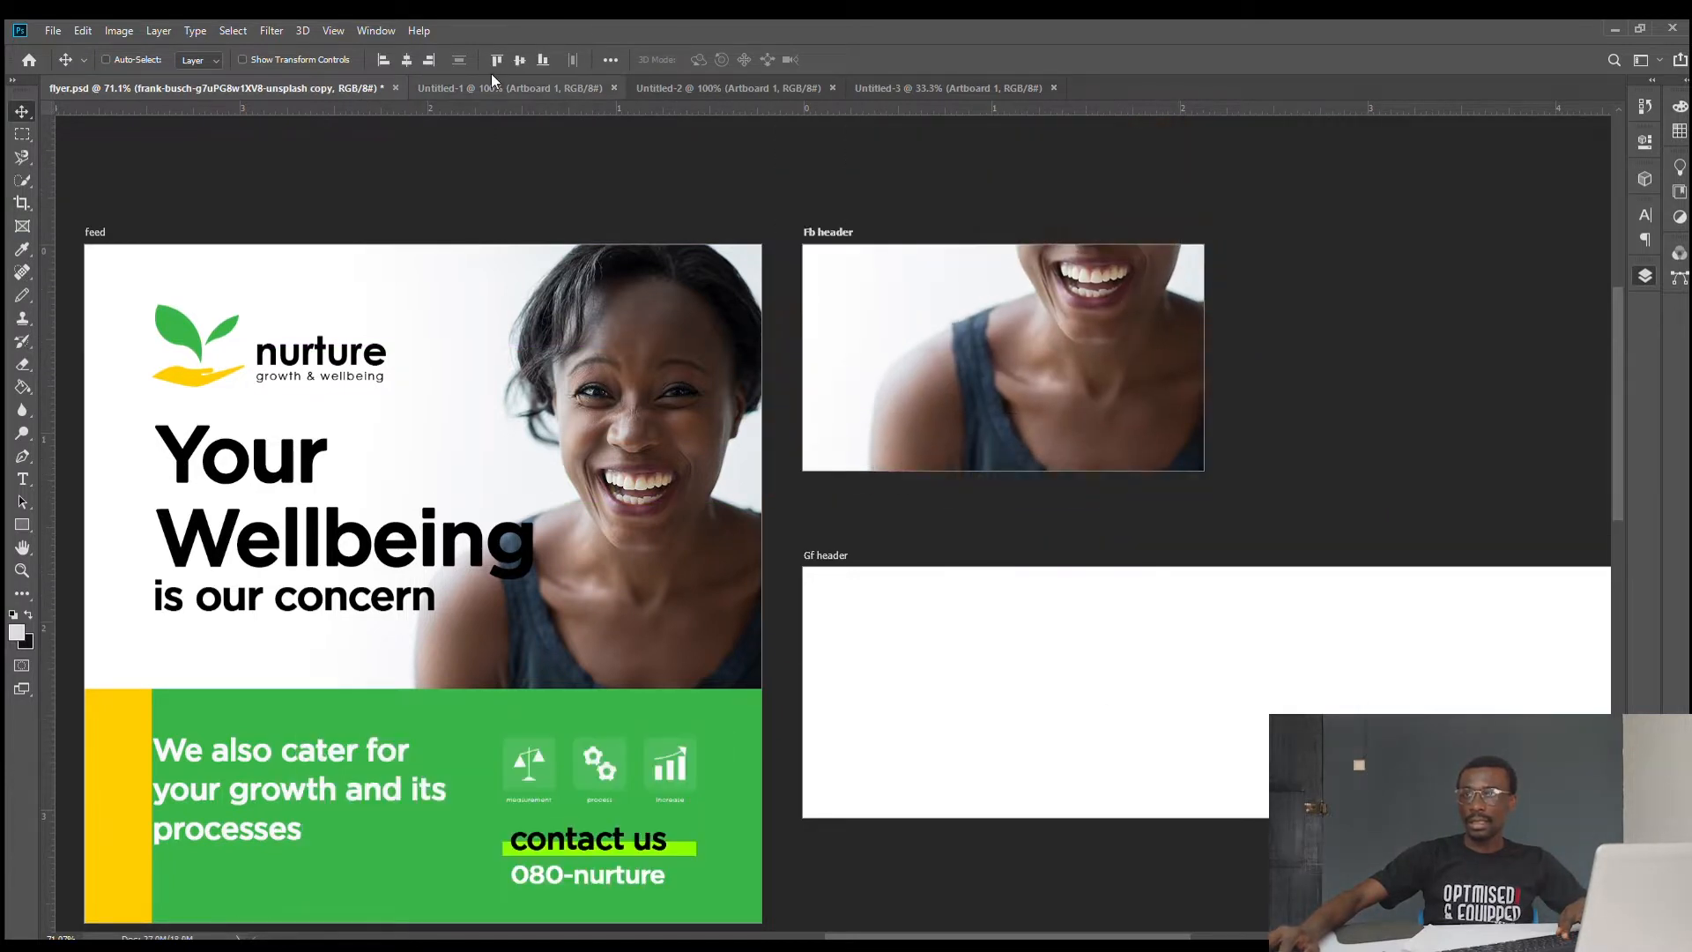
- Show transform controls, scale the copied photo to about 62%, and position the woman at the right side of the Fb header artboard
{"action": "left_click", "coordinate": [250, 57]}
{"action": "scroll", "coordinate": [991, 441], "scroll_direction": "up", "scroll_amount": 5}
{"action": "scroll", "coordinate": [990, 441], "scroll_direction": "down", "scroll_amount": 4}
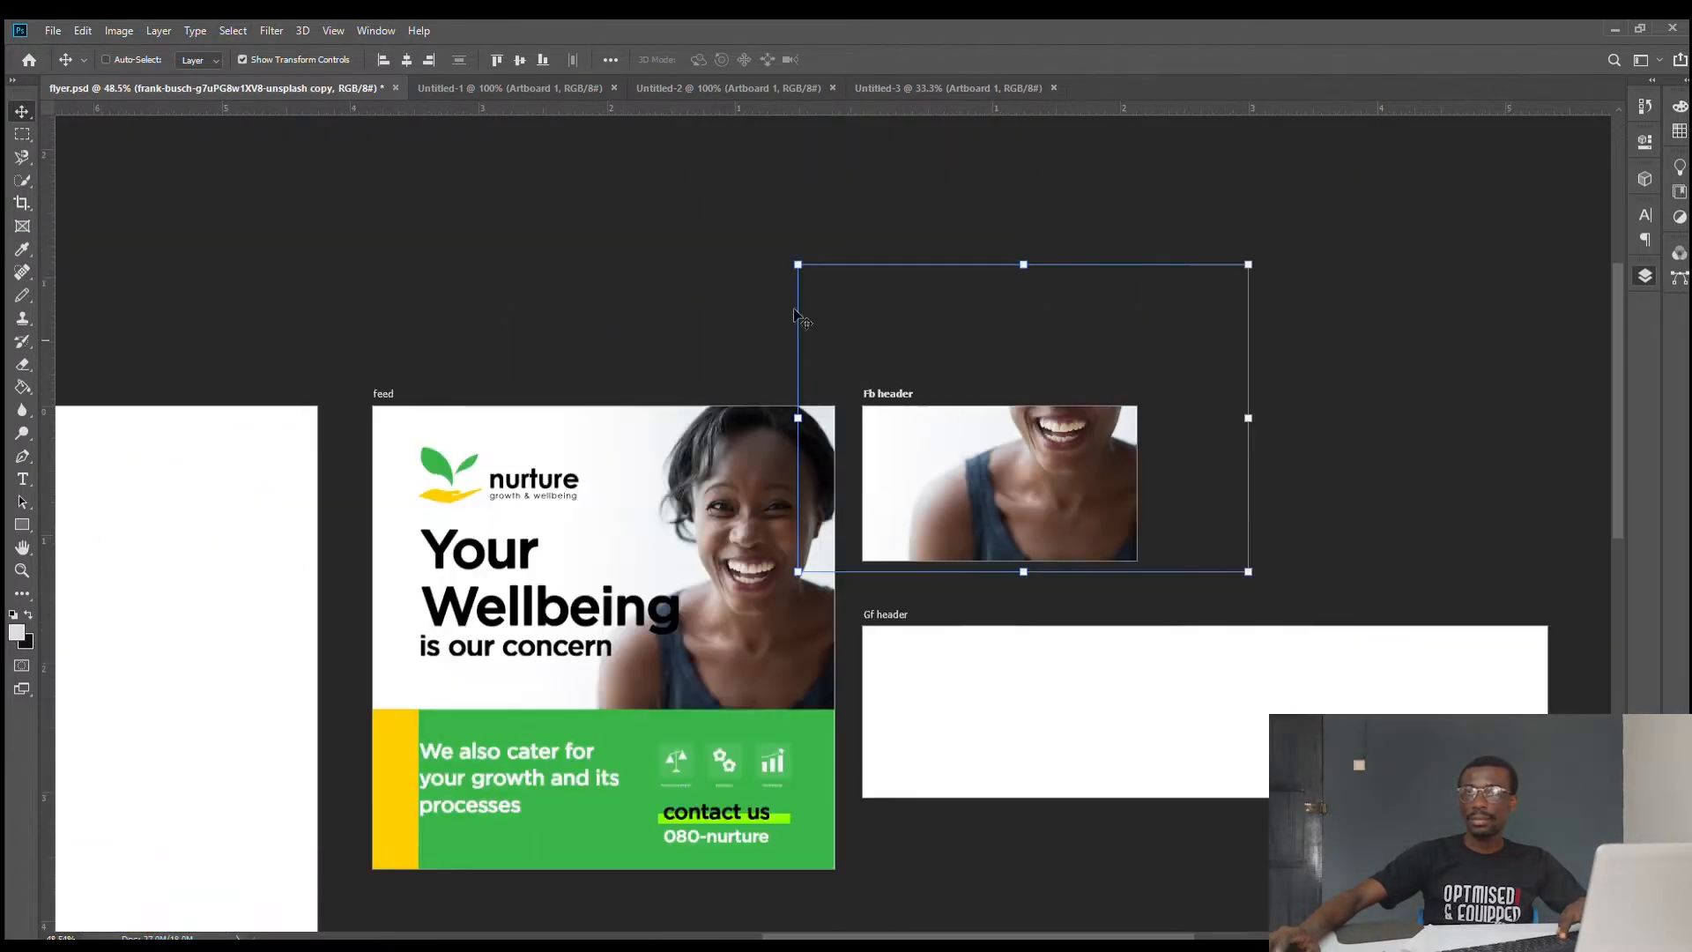
{"action": "left_click_drag", "start_coordinate": [798, 266], "coordinate": [961, 385]}
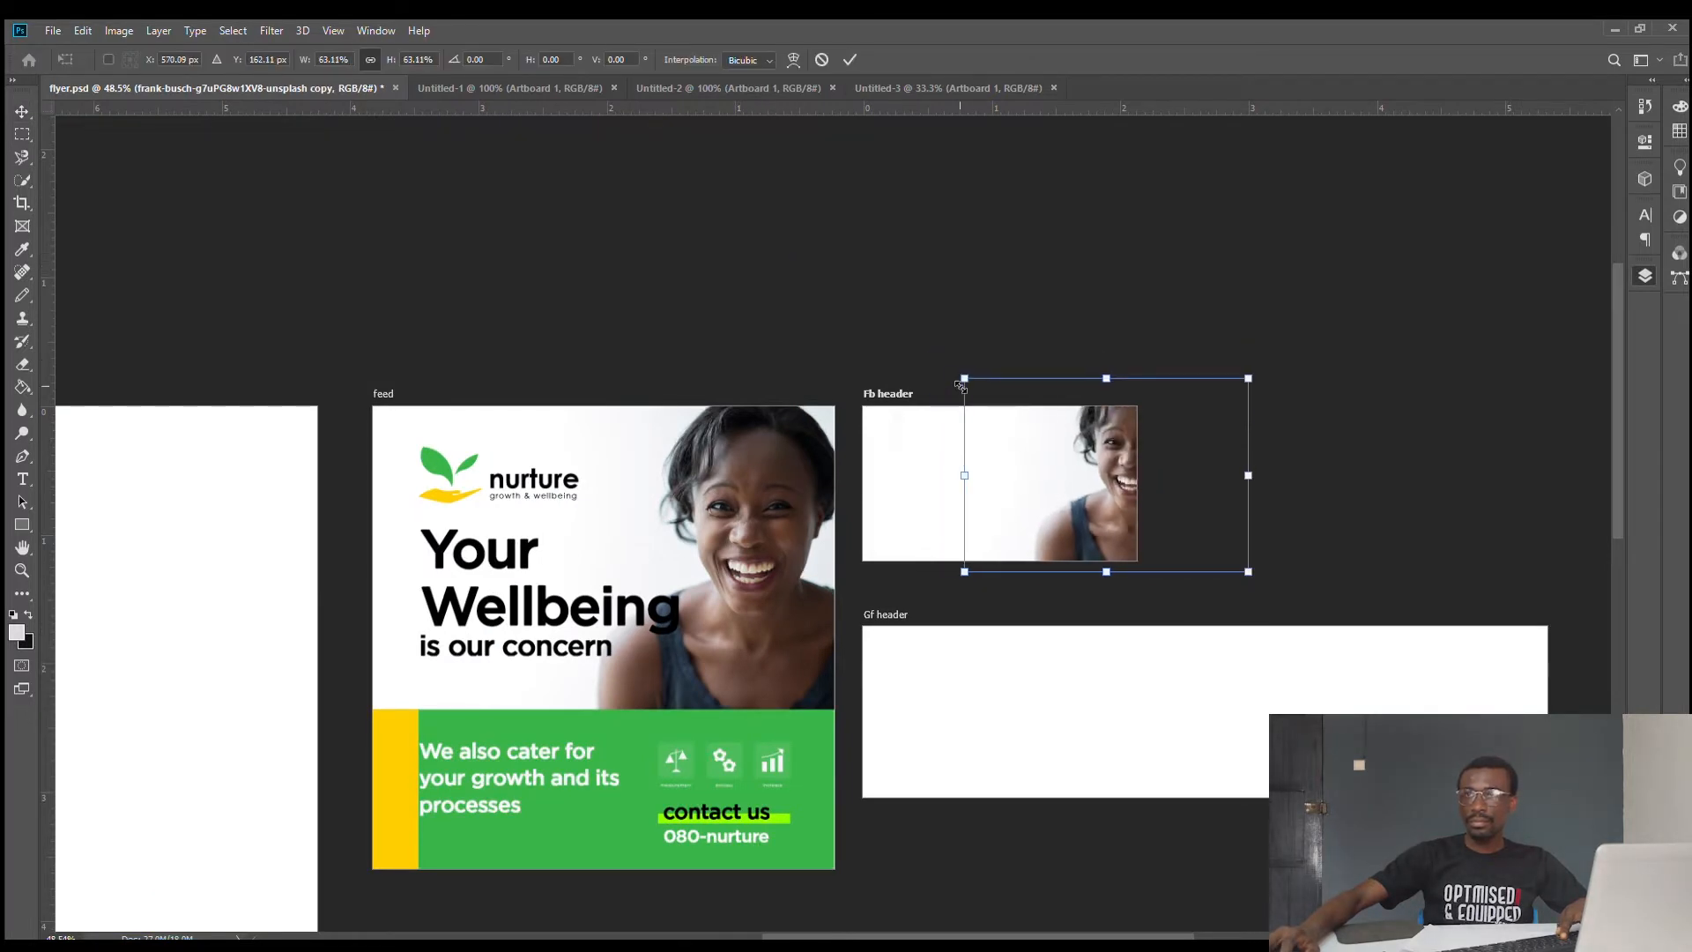
{"action": "left_click_drag", "start_coordinate": [1105, 490], "coordinate": [1051, 499]}
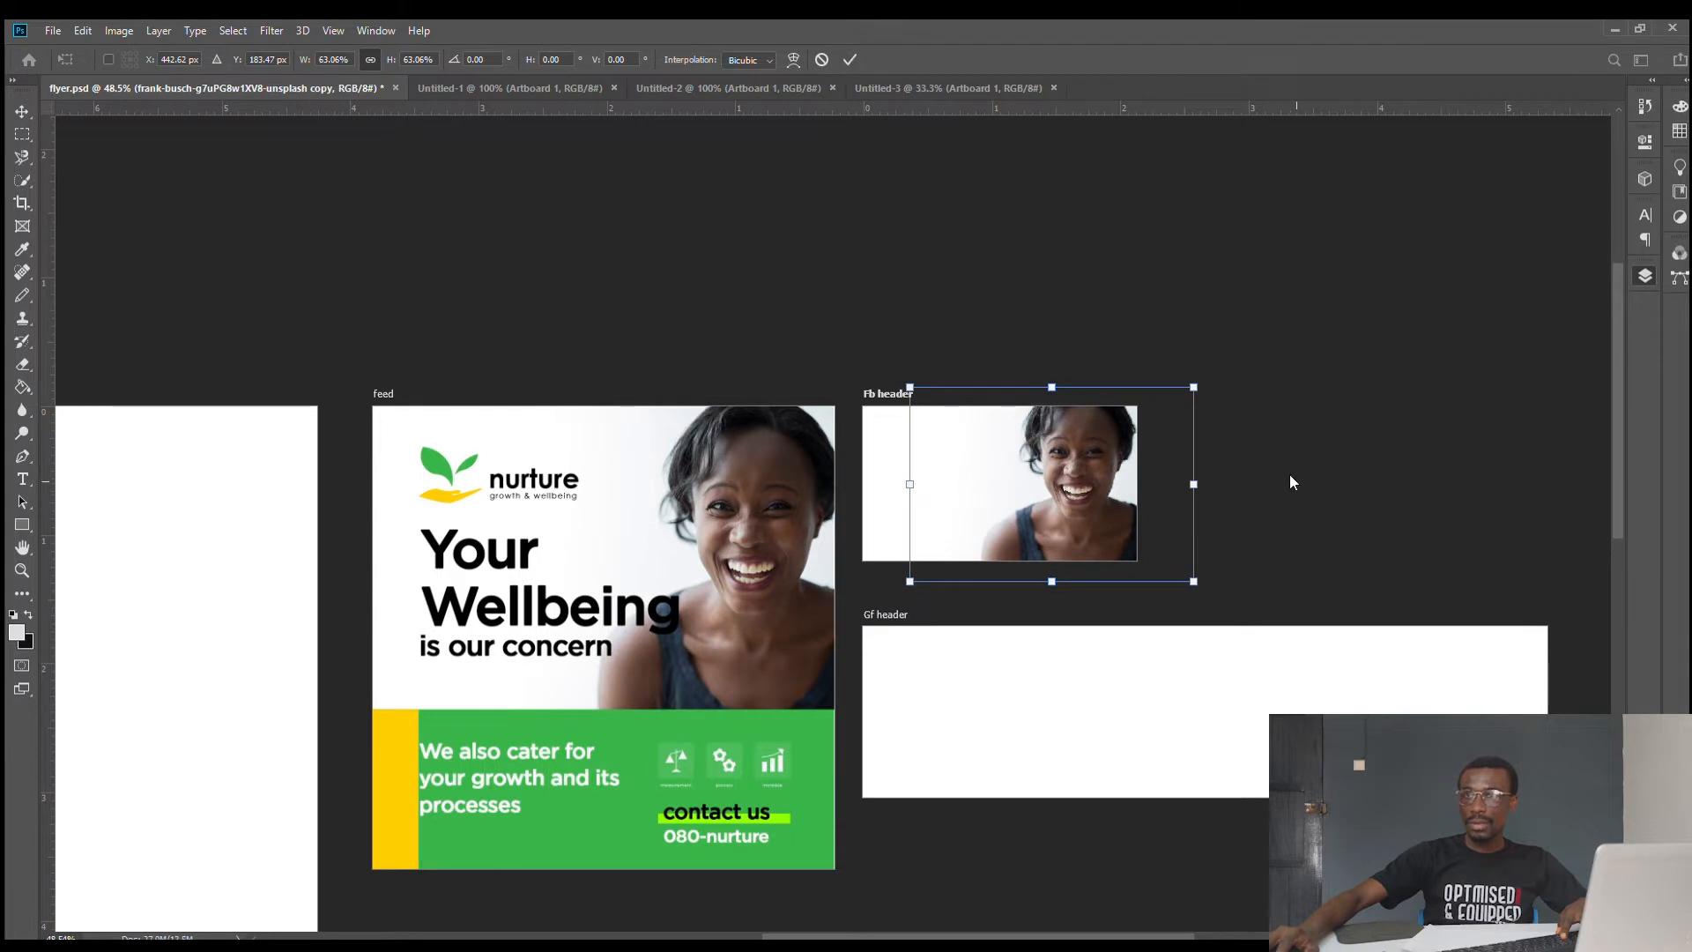
{"action": "left_click_drag", "start_coordinate": [1194, 389], "coordinate": [1189, 391]}
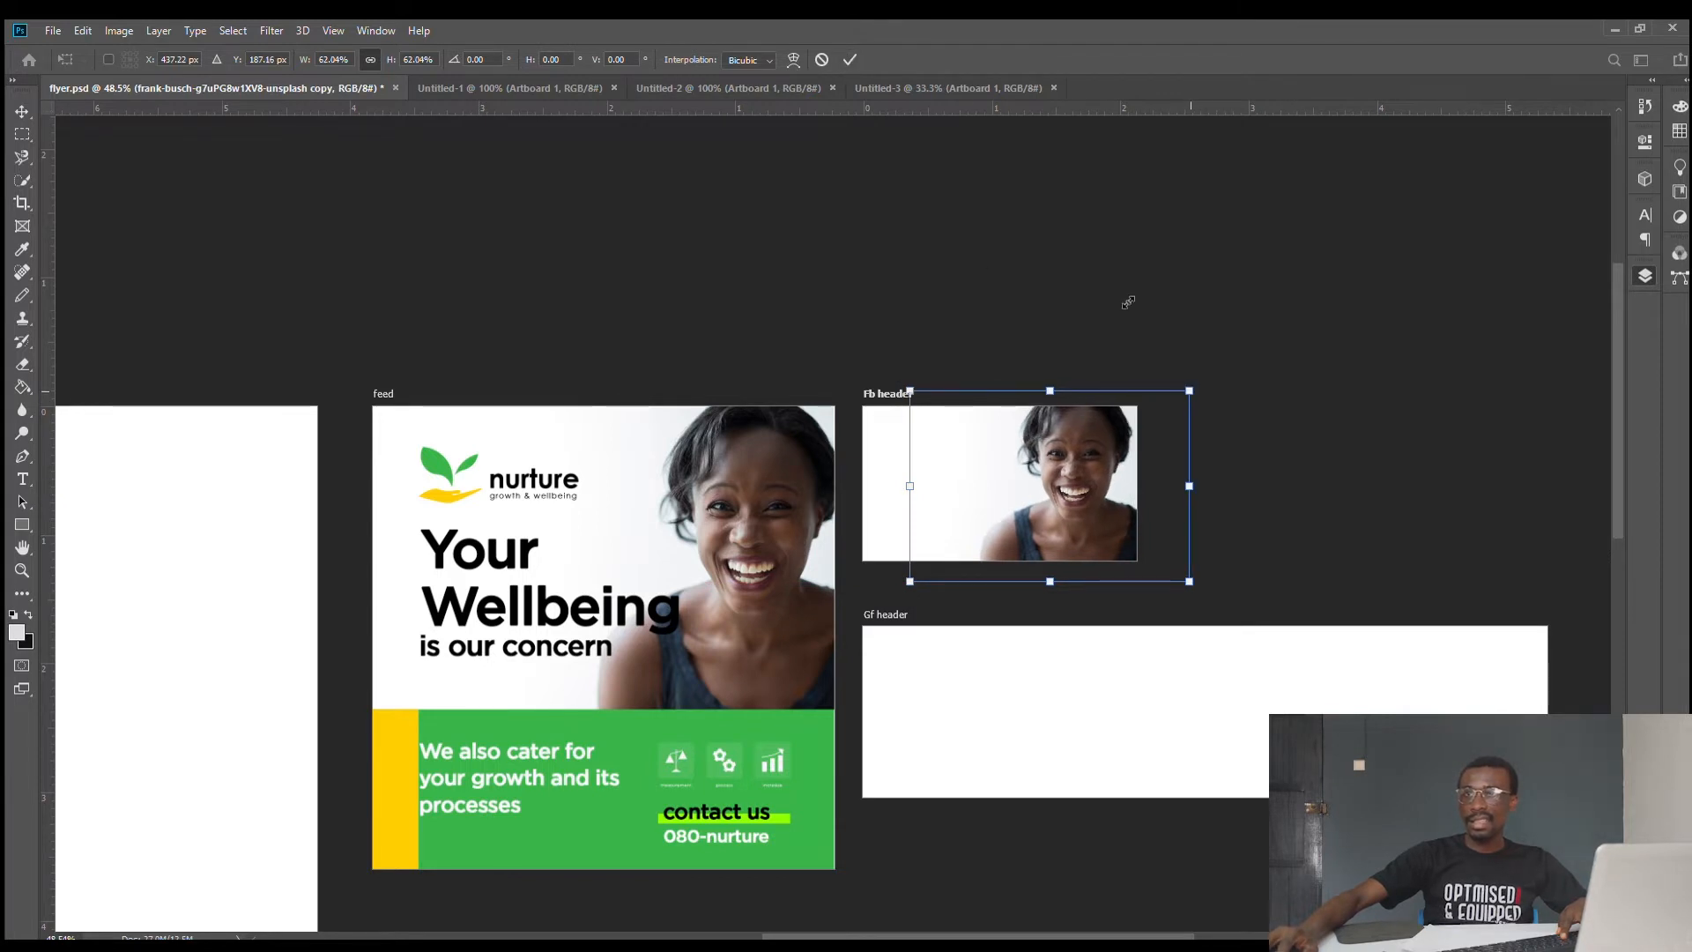
{"action": "left_click", "coordinate": [847, 59]}
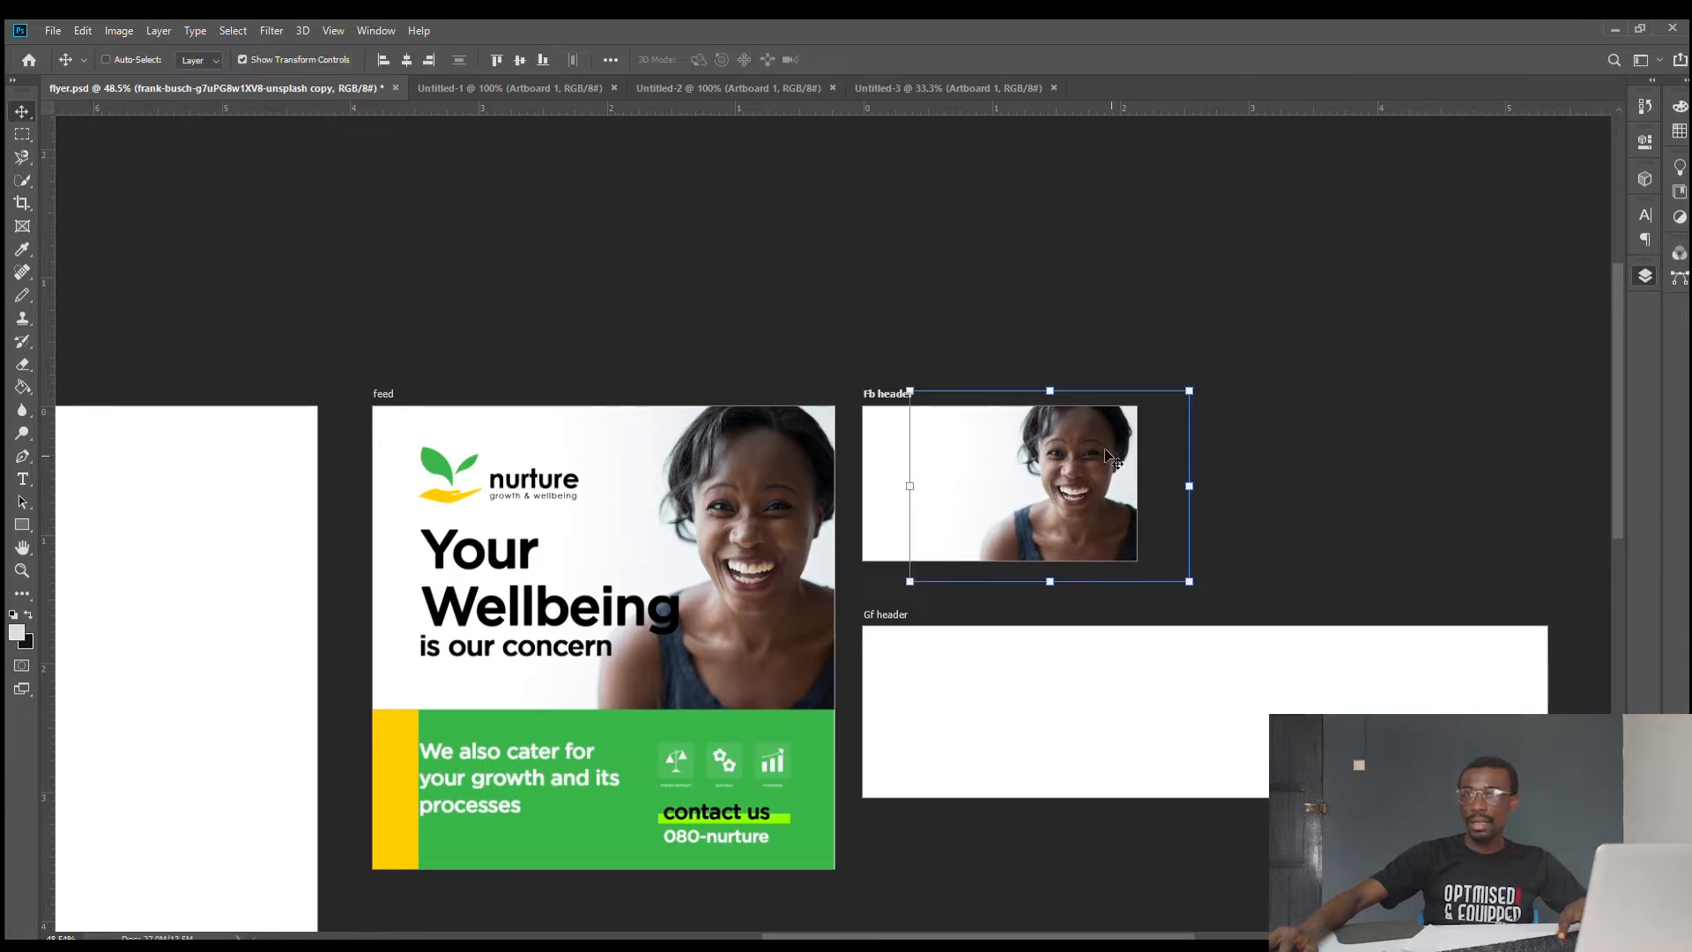
{"action": "scroll", "coordinate": [1084, 454], "scroll_direction": "up", "scroll_amount": 6}
{"action": "left_click_drag", "start_coordinate": [1033, 515], "coordinate": [1059, 510]}
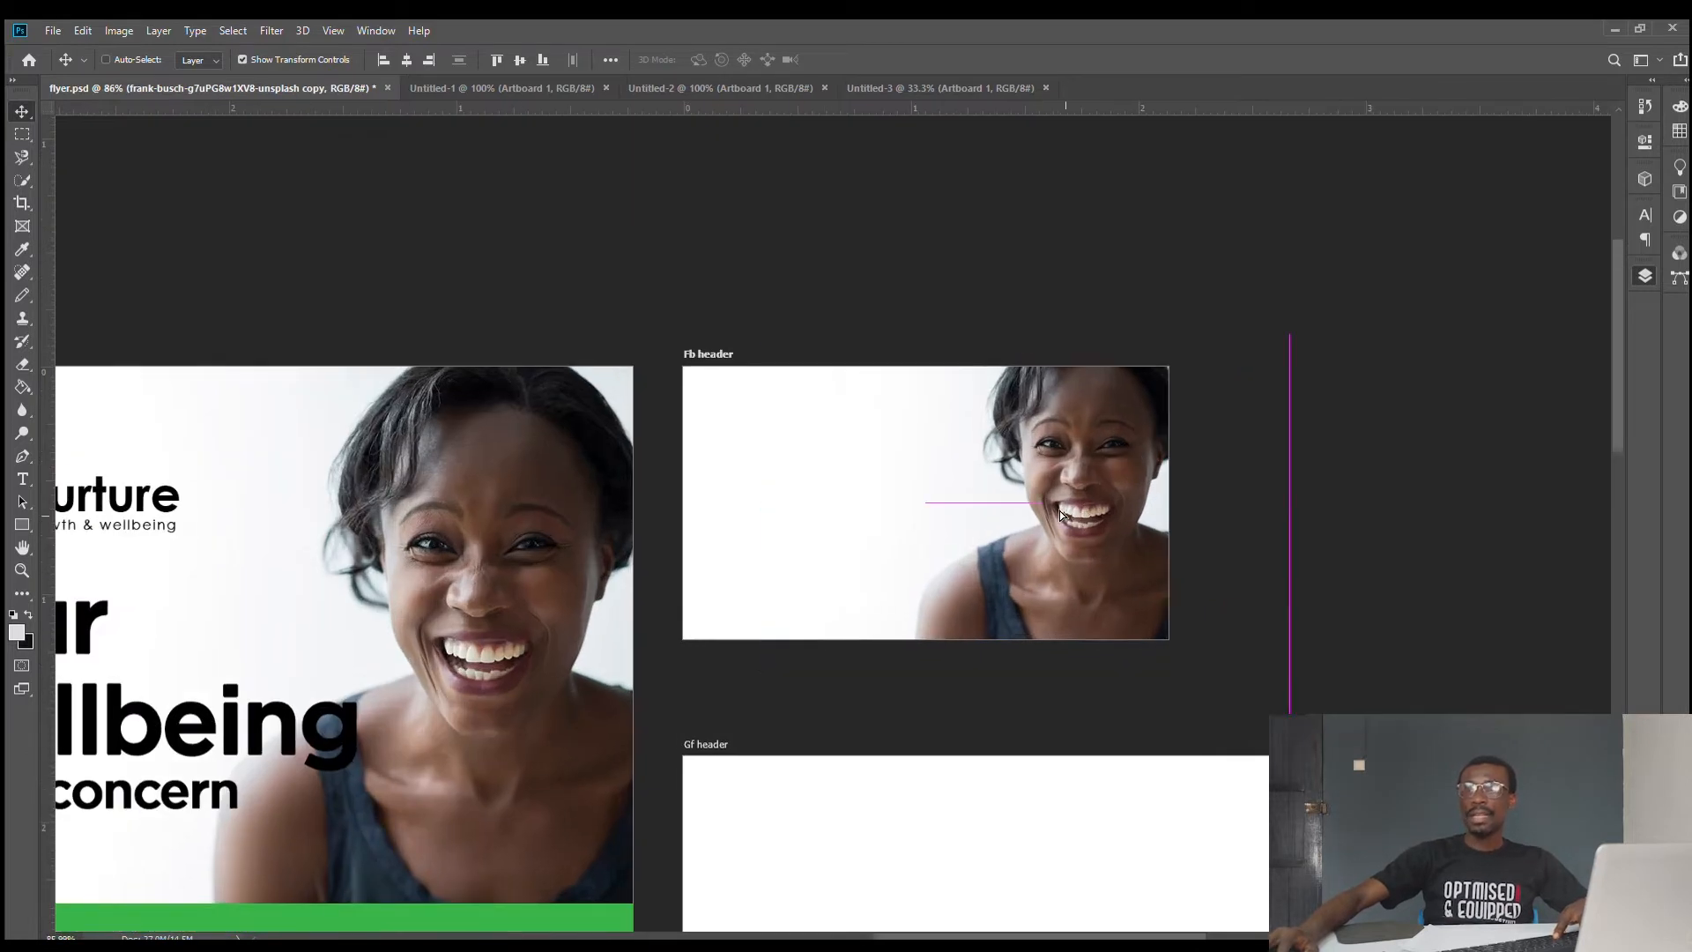
- Duplicate the "Your Wellbeing" and "is our concern" text layers together from the feed artboard onto the Fb header artboard
{"action": "scroll", "coordinate": [917, 539], "scroll_direction": "down", "scroll_amount": 2}
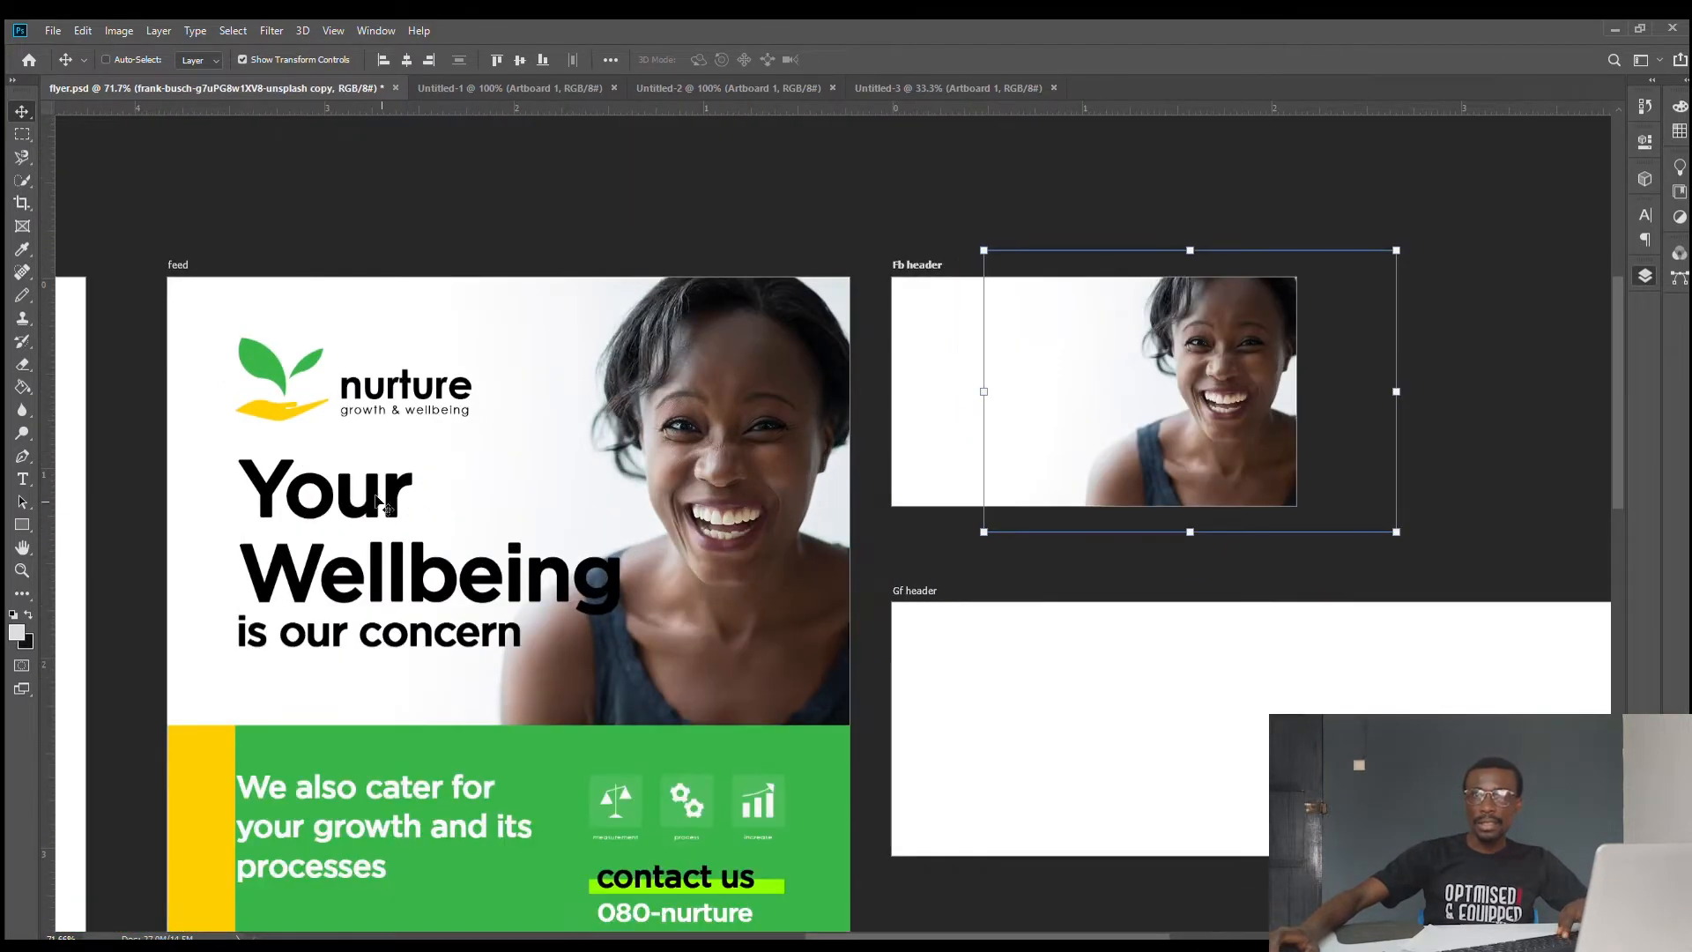
{"action": "left_click", "coordinate": [423, 526], "text": "ctrl"}
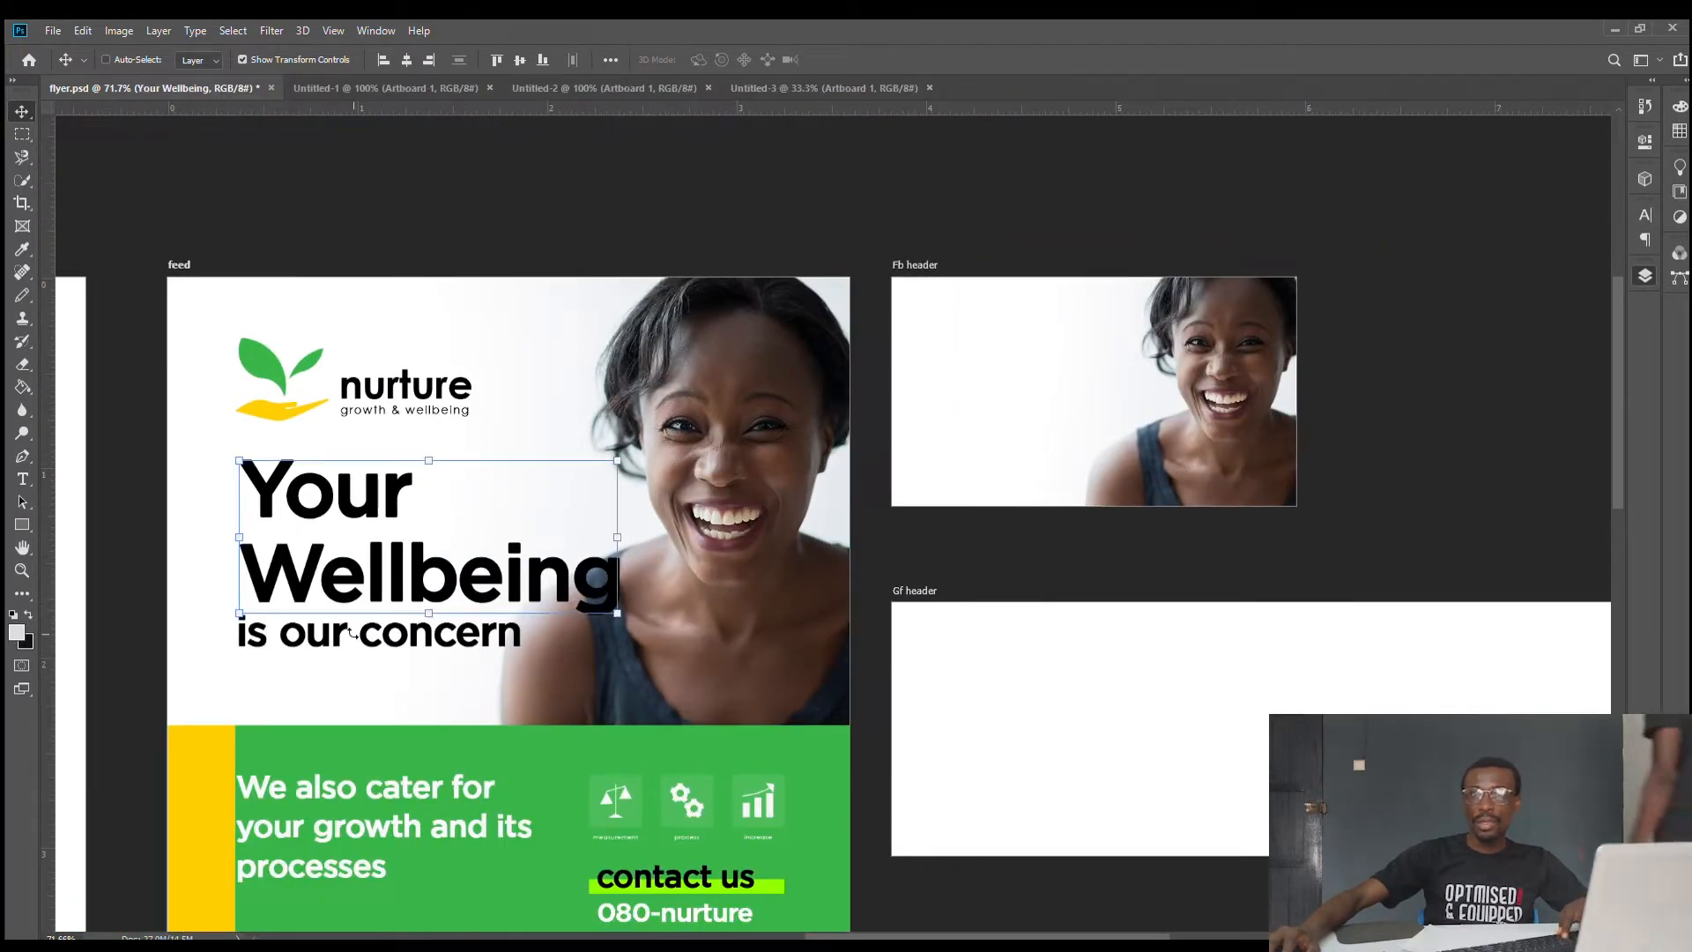
{"action": "left_click", "coordinate": [449, 634], "text": "ctrl+shift"}
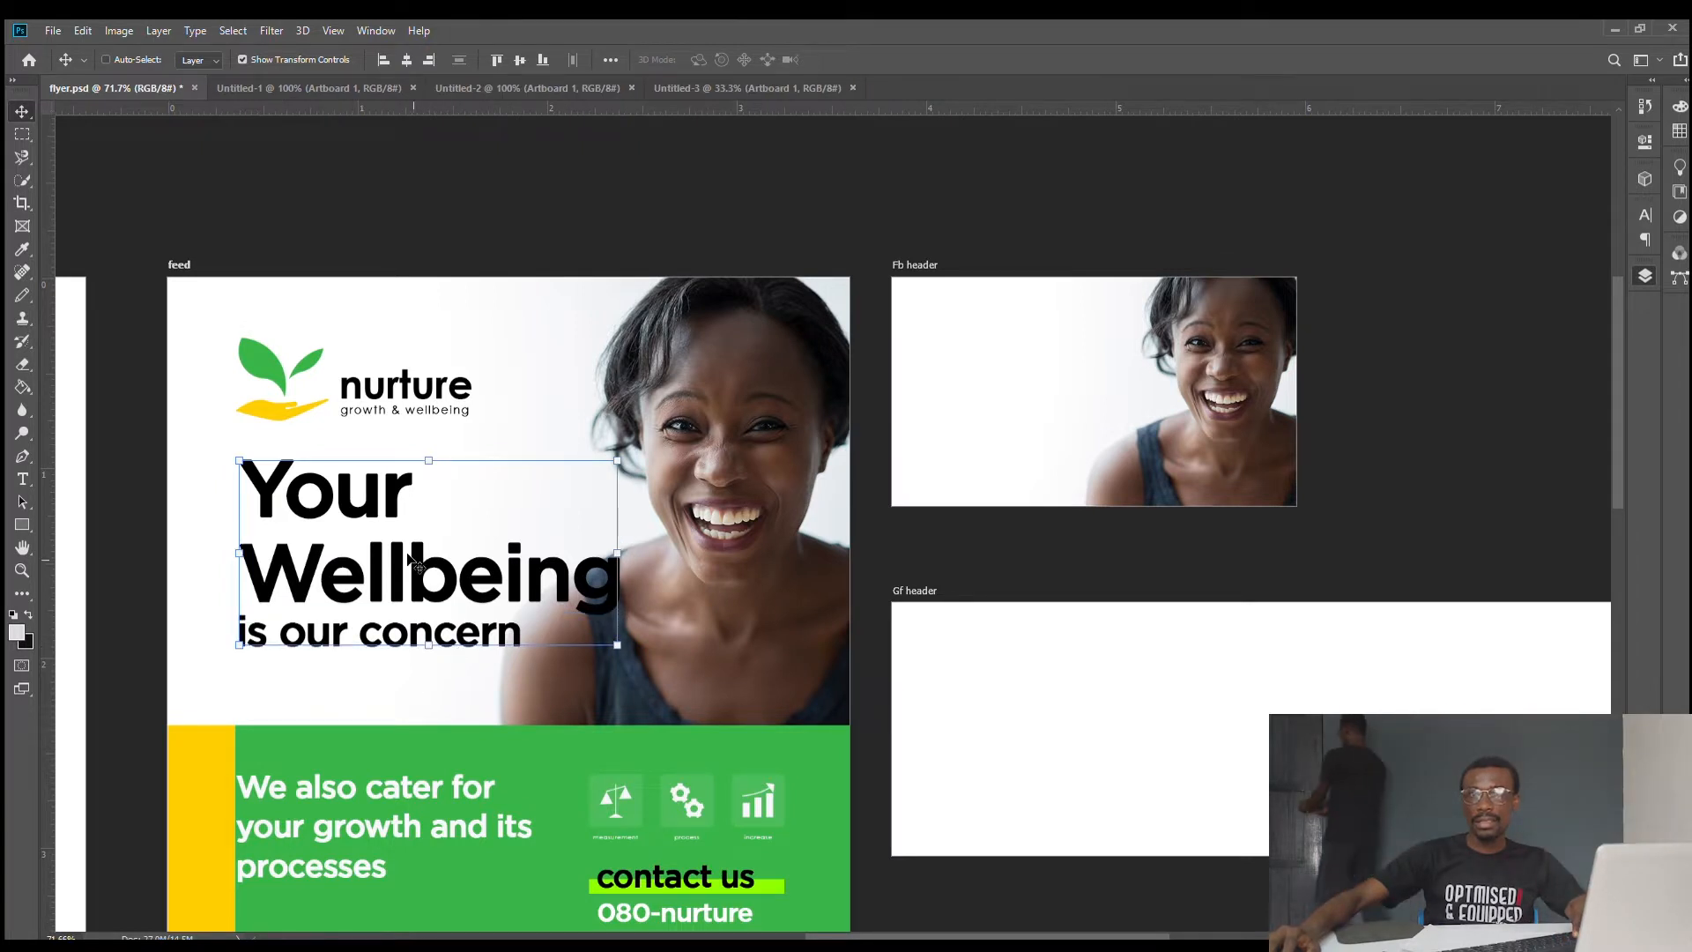
{"action": "left_click_drag", "start_coordinate": [440, 529], "coordinate": [1145, 363]}
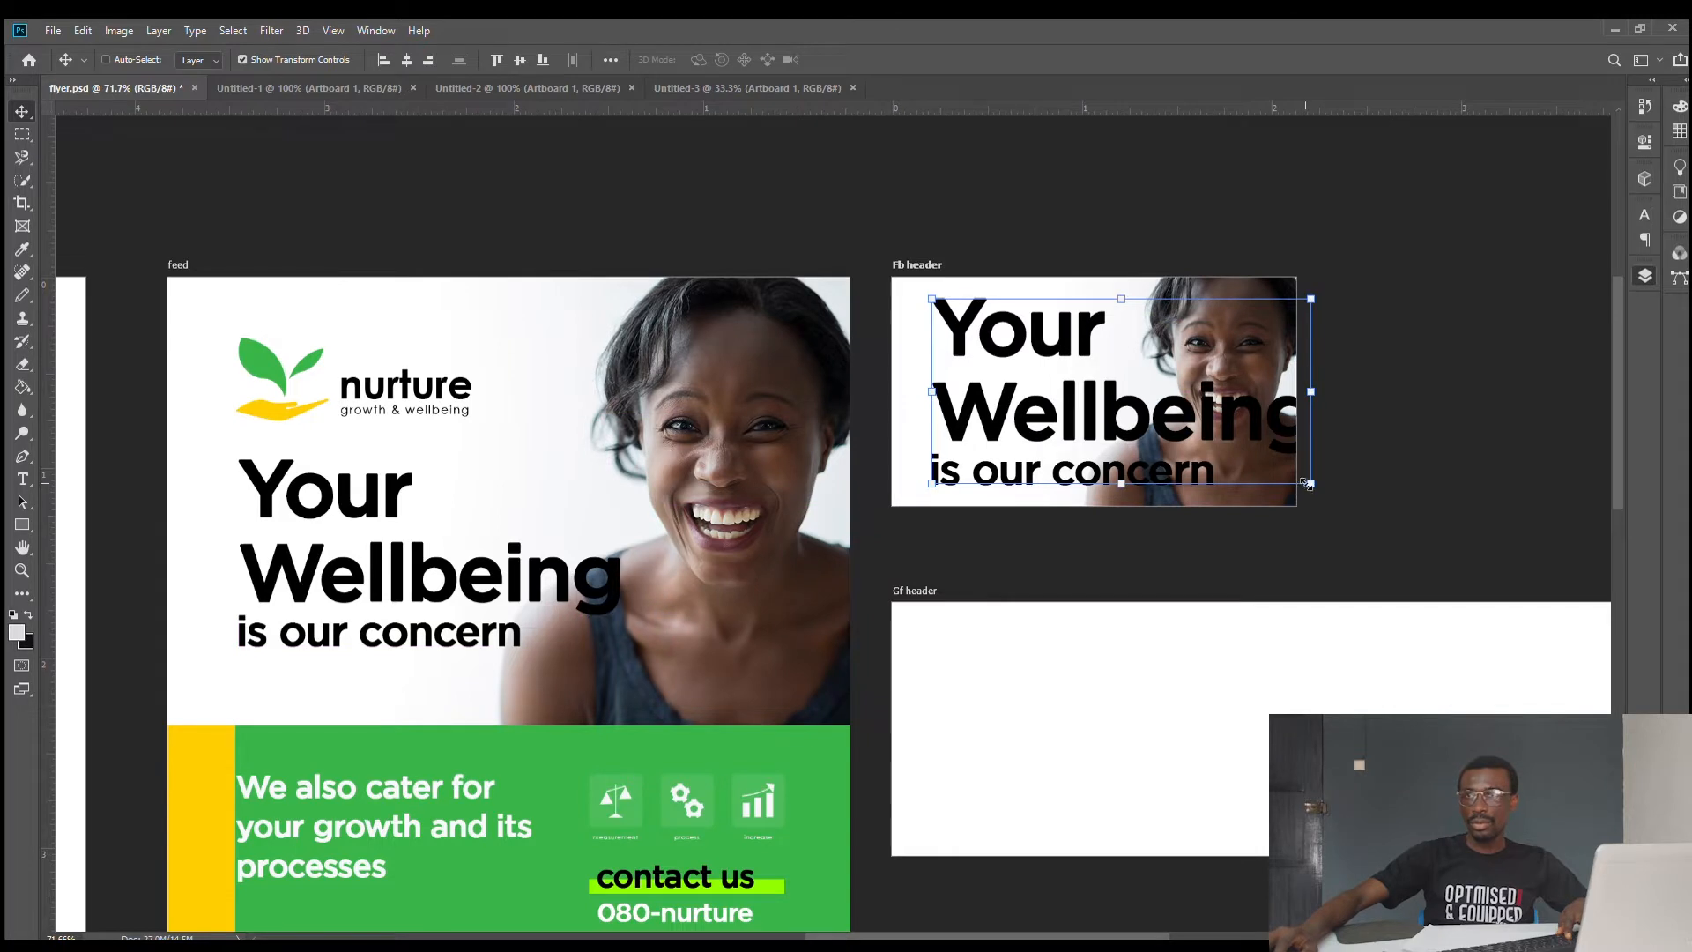
- Scale the copied headline text to about 48%, place it beside the woman on the Fb header artboard, and hide transform controls
{"action": "left_click_drag", "start_coordinate": [1308, 483], "coordinate": [1116, 389]}
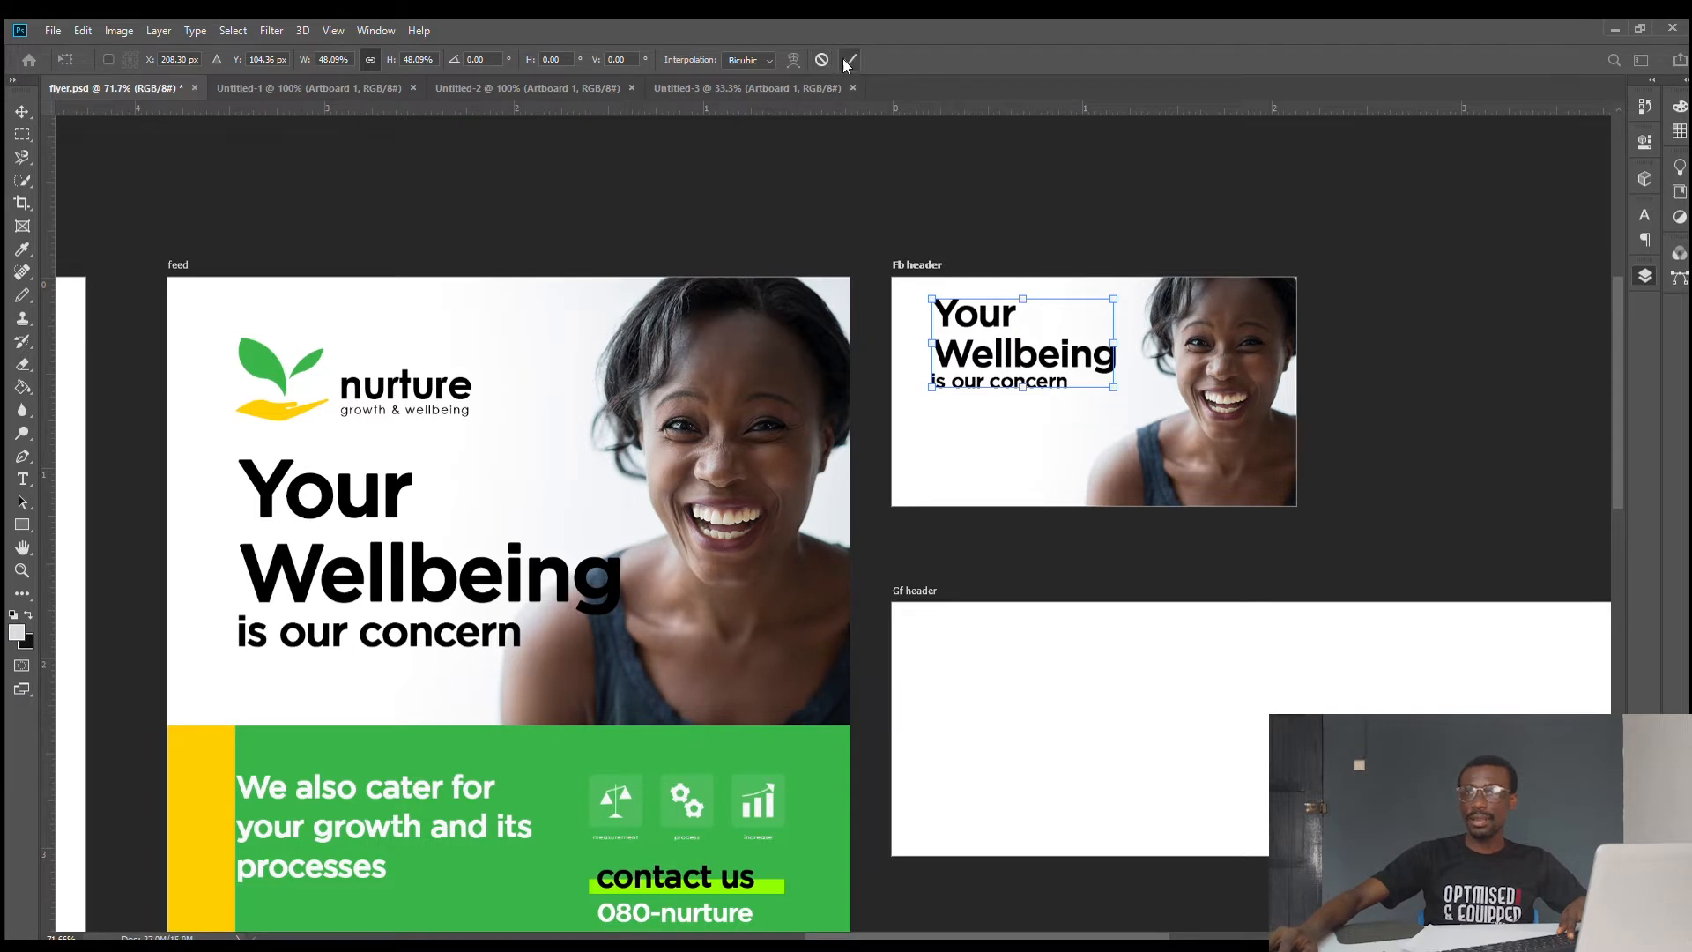
{"action": "key", "text": "Return"}
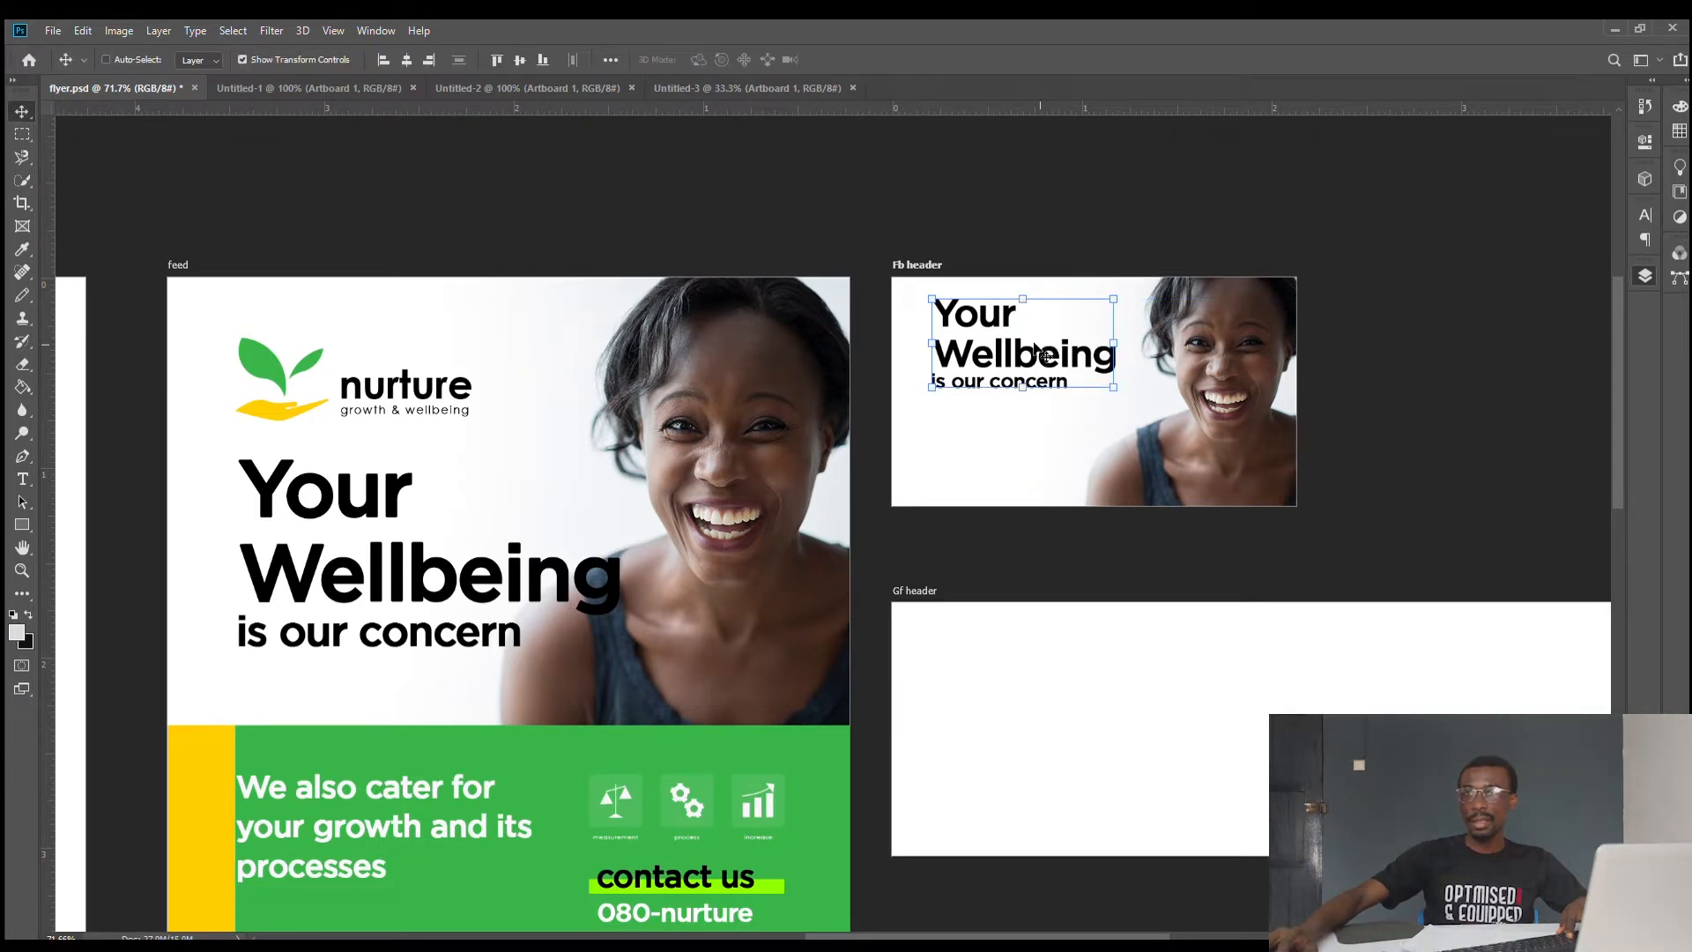
{"action": "left_click_drag", "start_coordinate": [1046, 346], "coordinate": [1037, 366]}
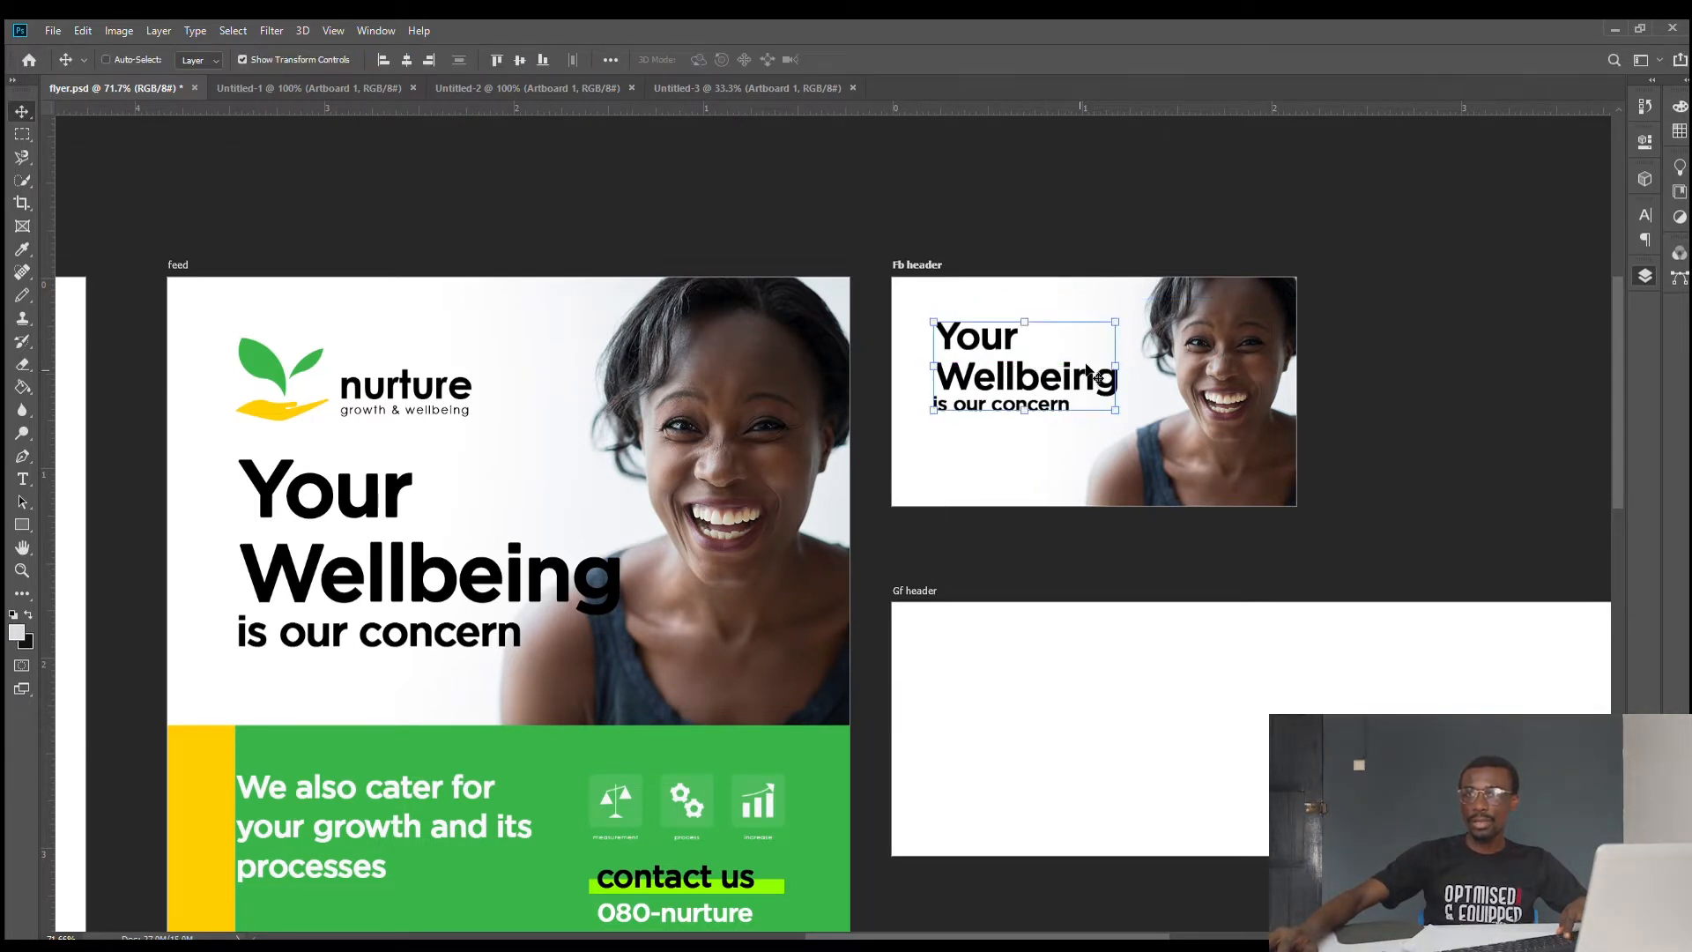
{"action": "scroll", "coordinate": [1090, 332], "scroll_direction": "up", "scroll_amount": 3}
{"action": "left_click", "coordinate": [255, 59]}
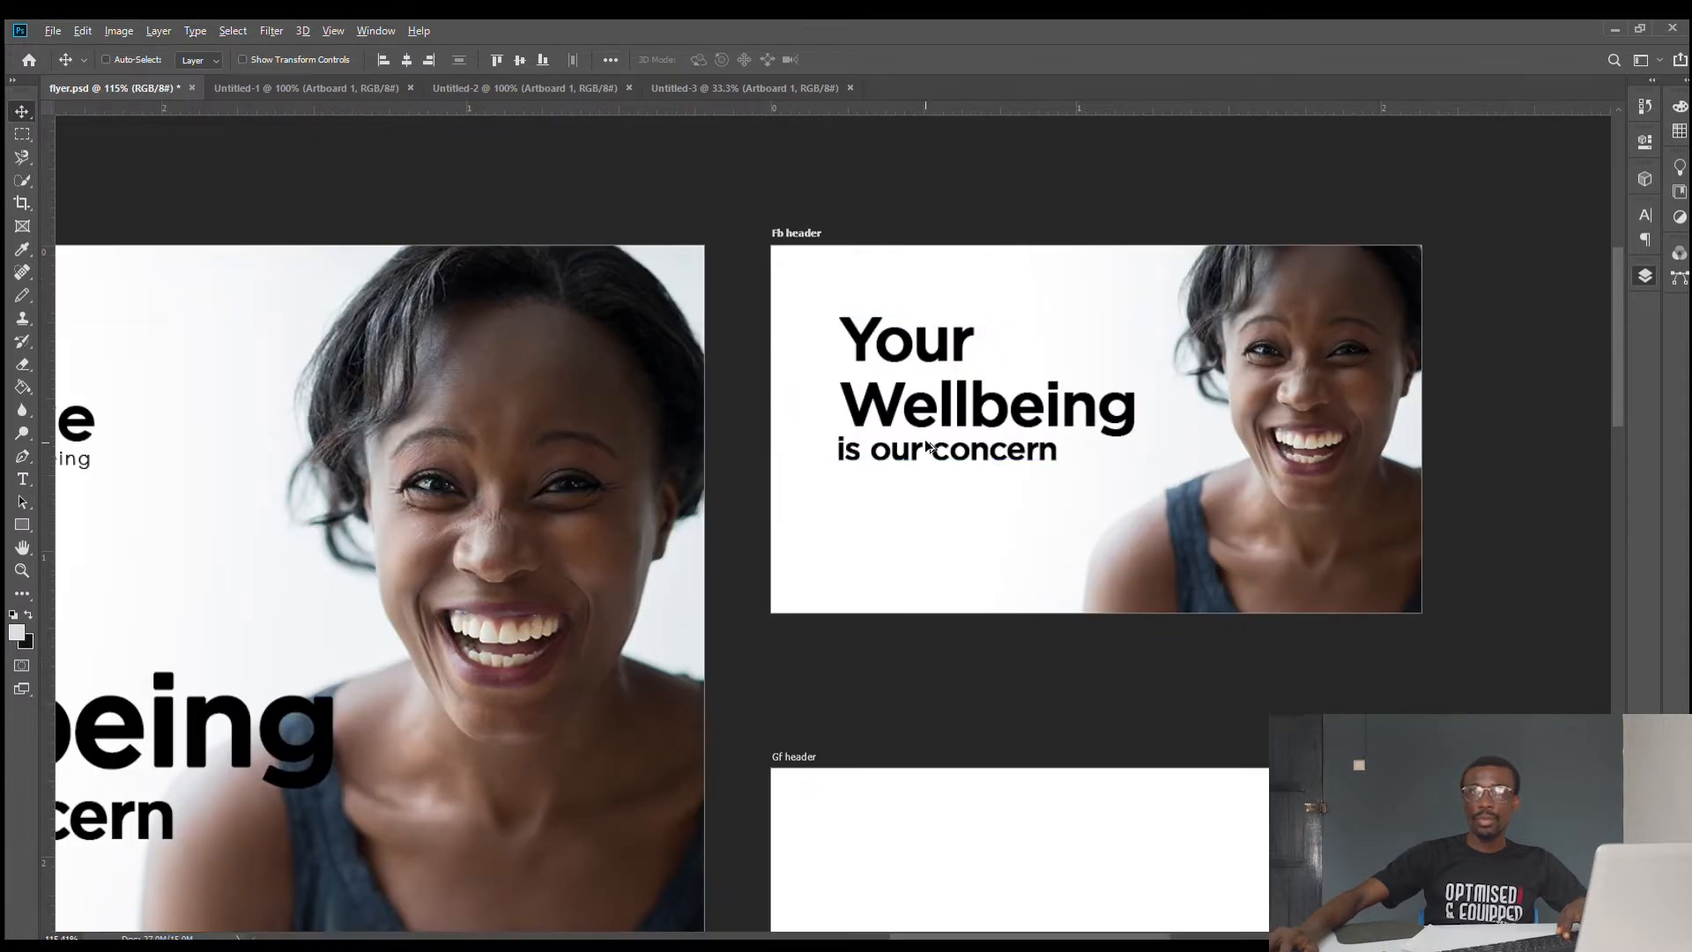
- Select the nurture logo on the feed artboard, trying and undoing a move with Auto-Select on and again with it off
{"action": "scroll", "coordinate": [975, 468], "scroll_direction": "down", "scroll_amount": 4}
{"action": "scroll", "coordinate": [939, 377], "scroll_direction": "up", "scroll_amount": 1}
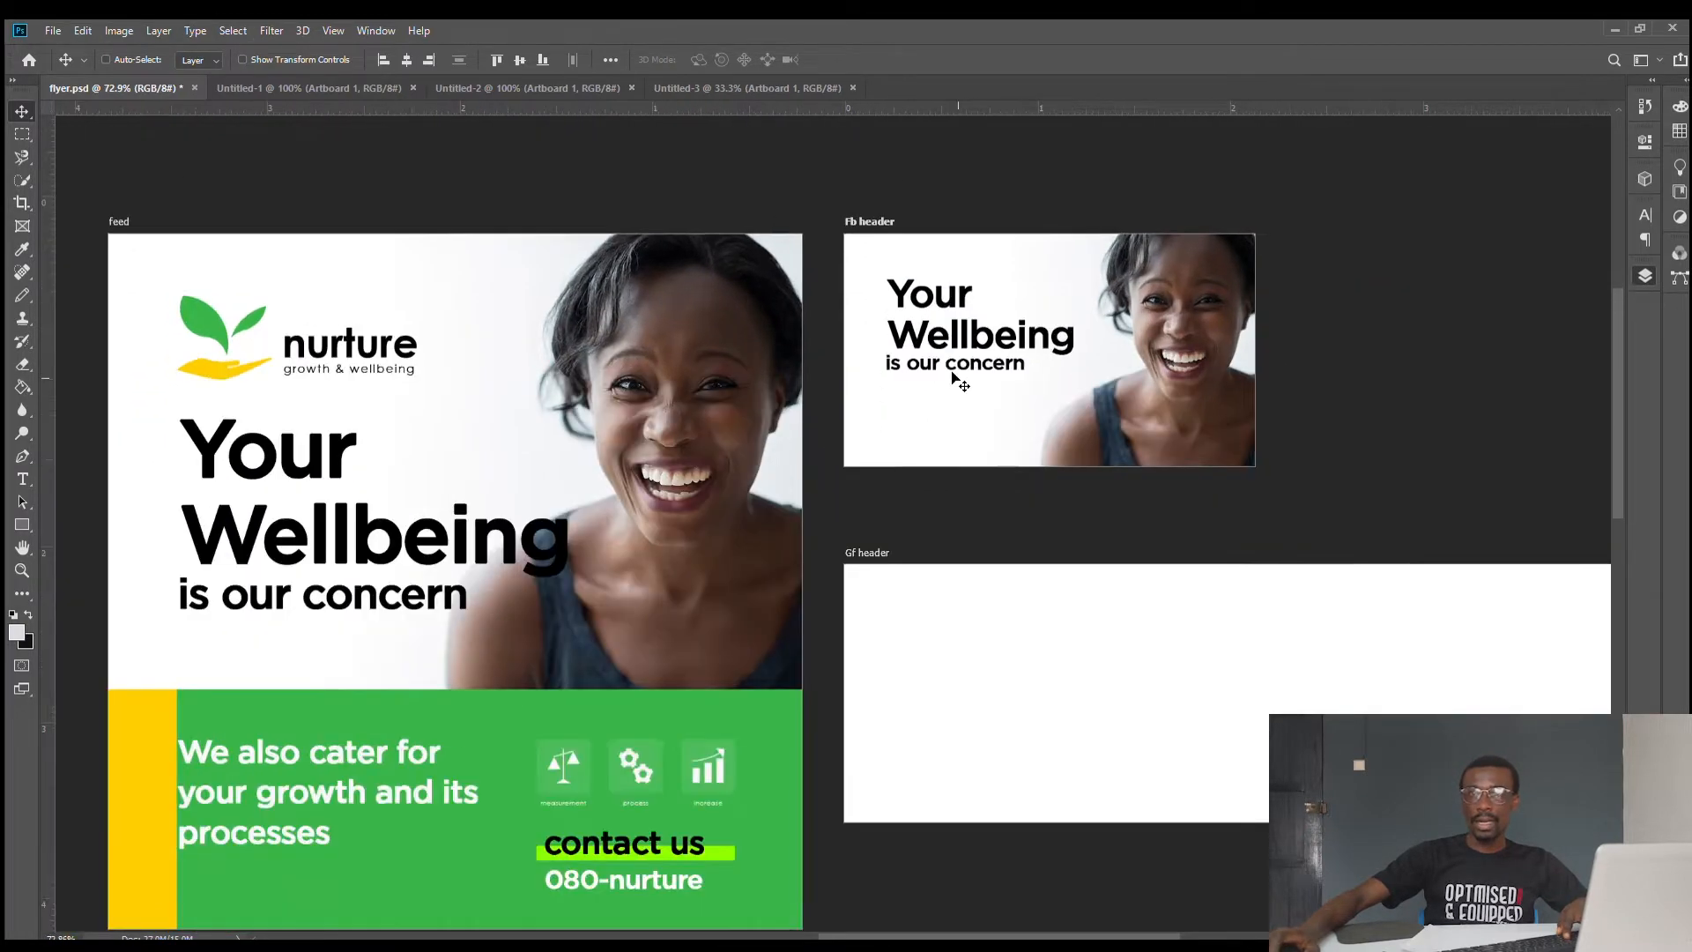
{"action": "scroll", "coordinate": [985, 389], "scroll_direction": "down", "scroll_amount": 1}
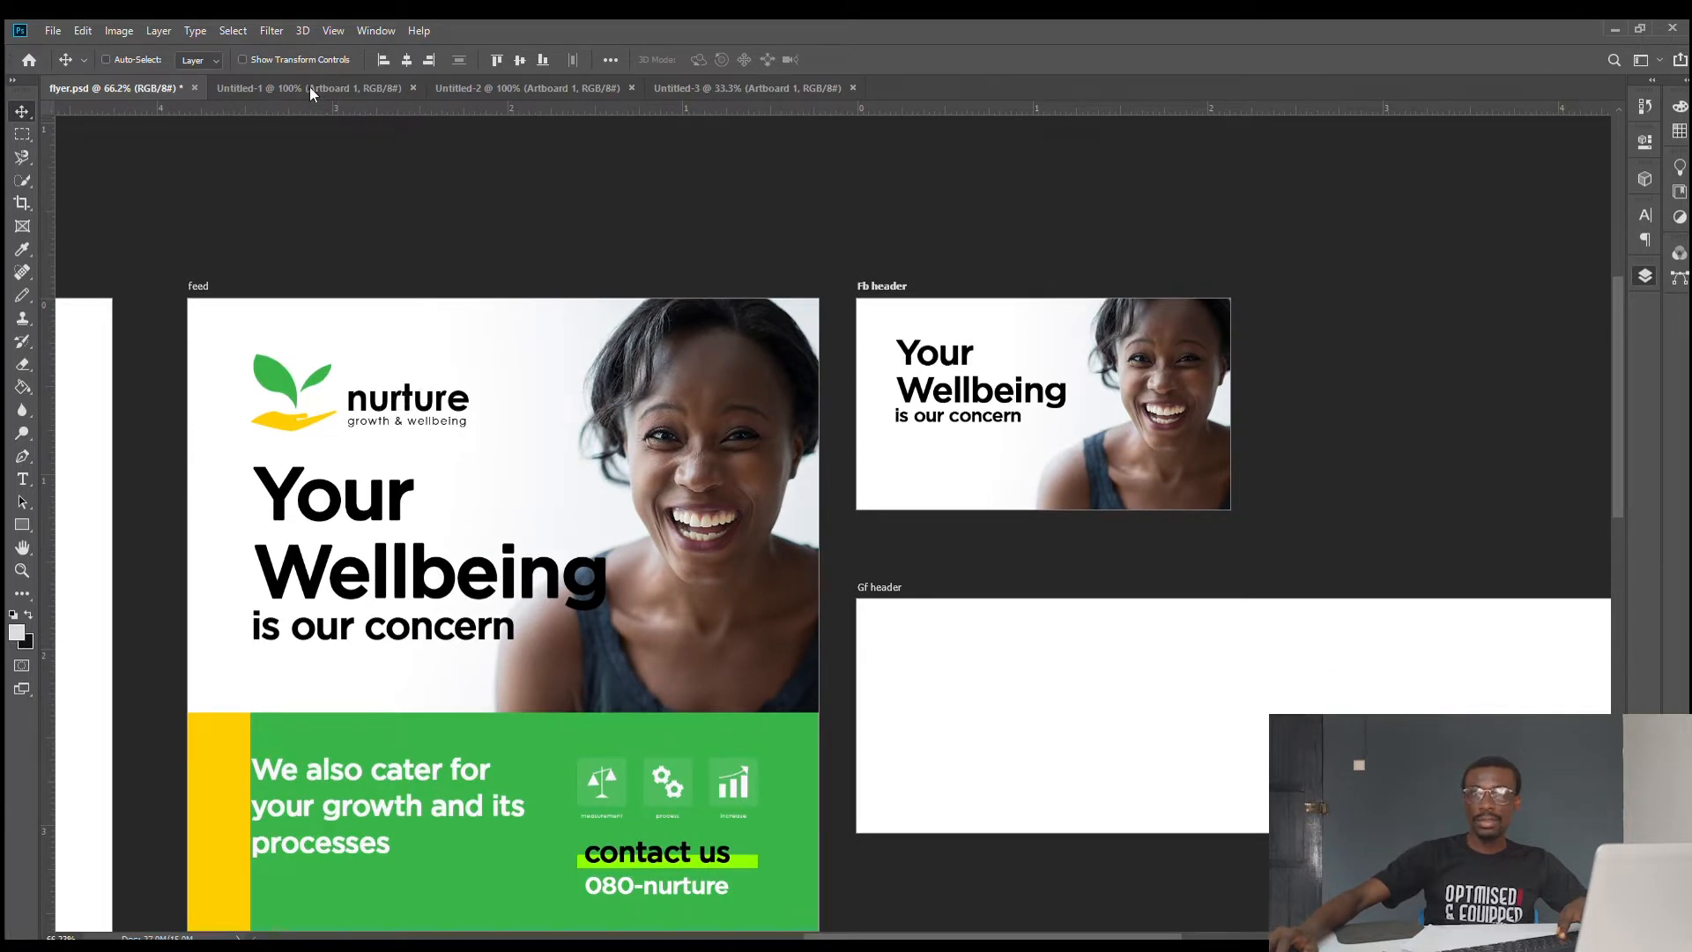
{"action": "left_click", "coordinate": [123, 59]}
{"action": "left_click_drag", "start_coordinate": [426, 402], "coordinate": [520, 421]}
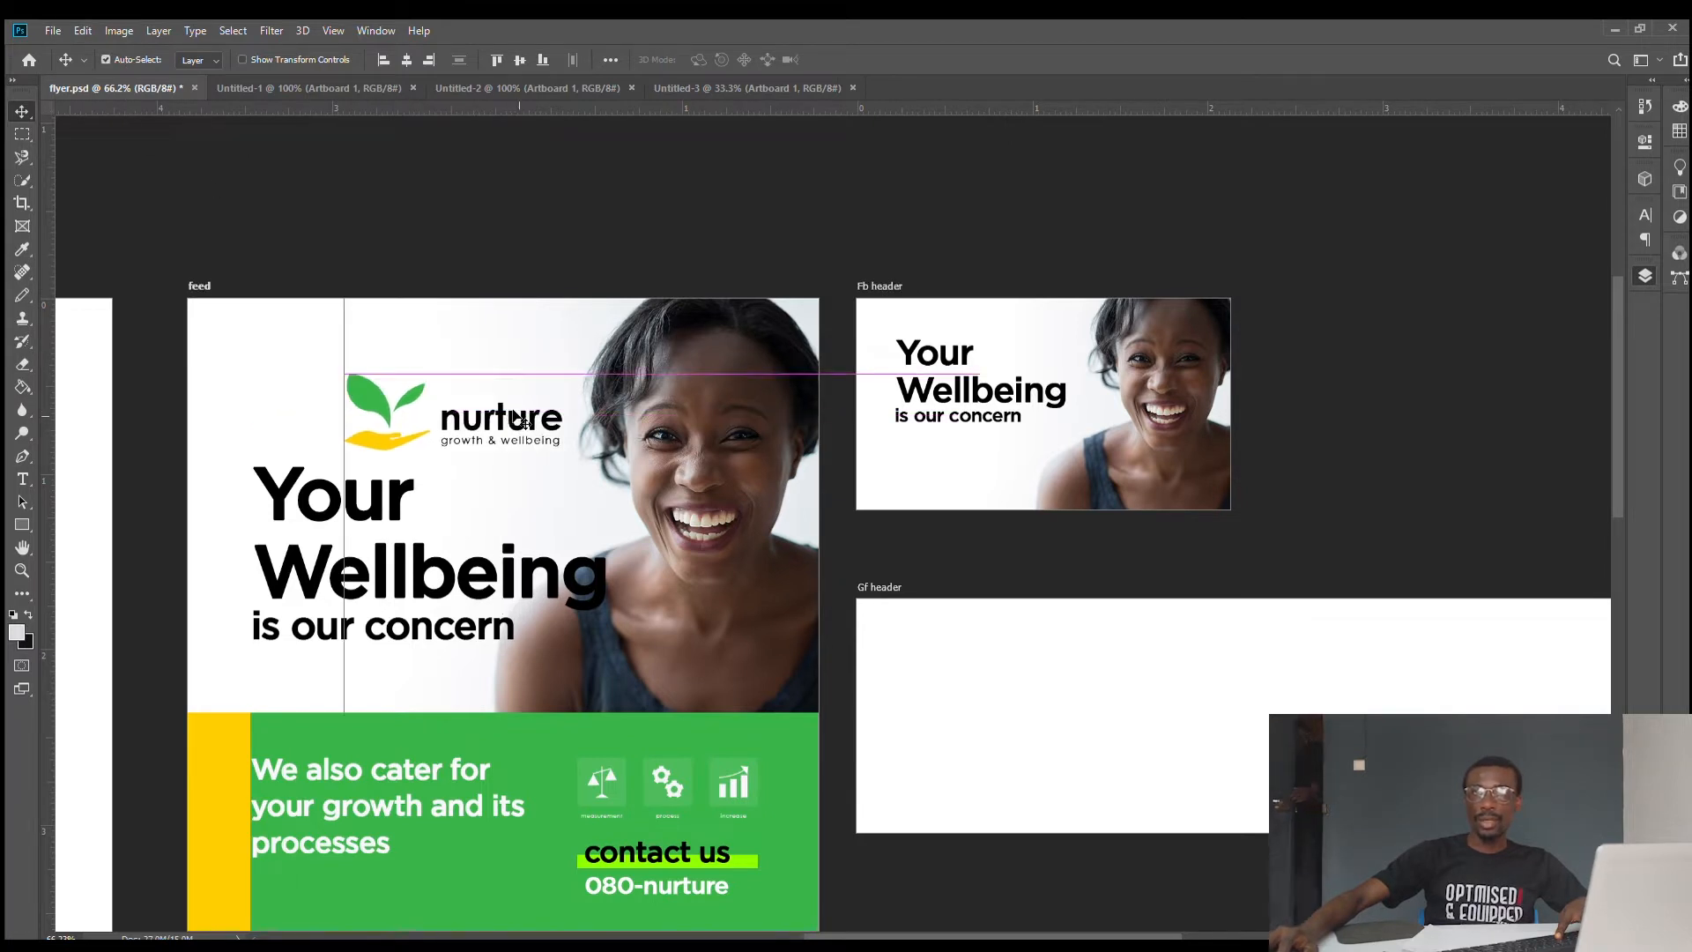
{"action": "key", "text": "ctrl+z"}
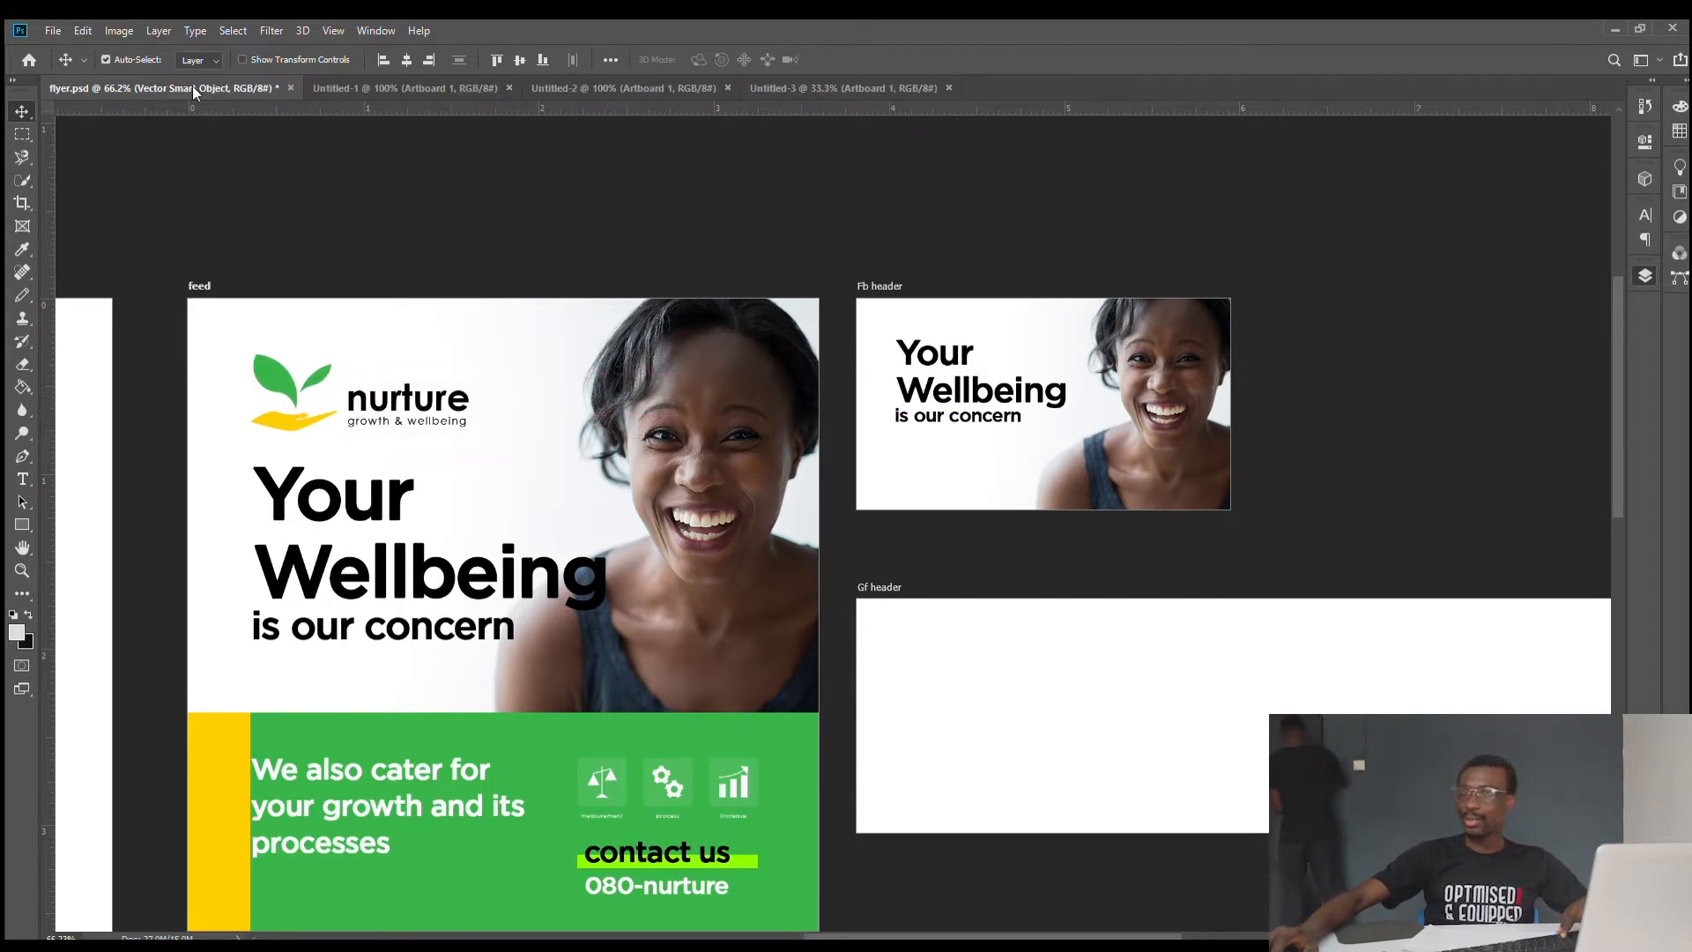
{"action": "left_click", "coordinate": [106, 59]}
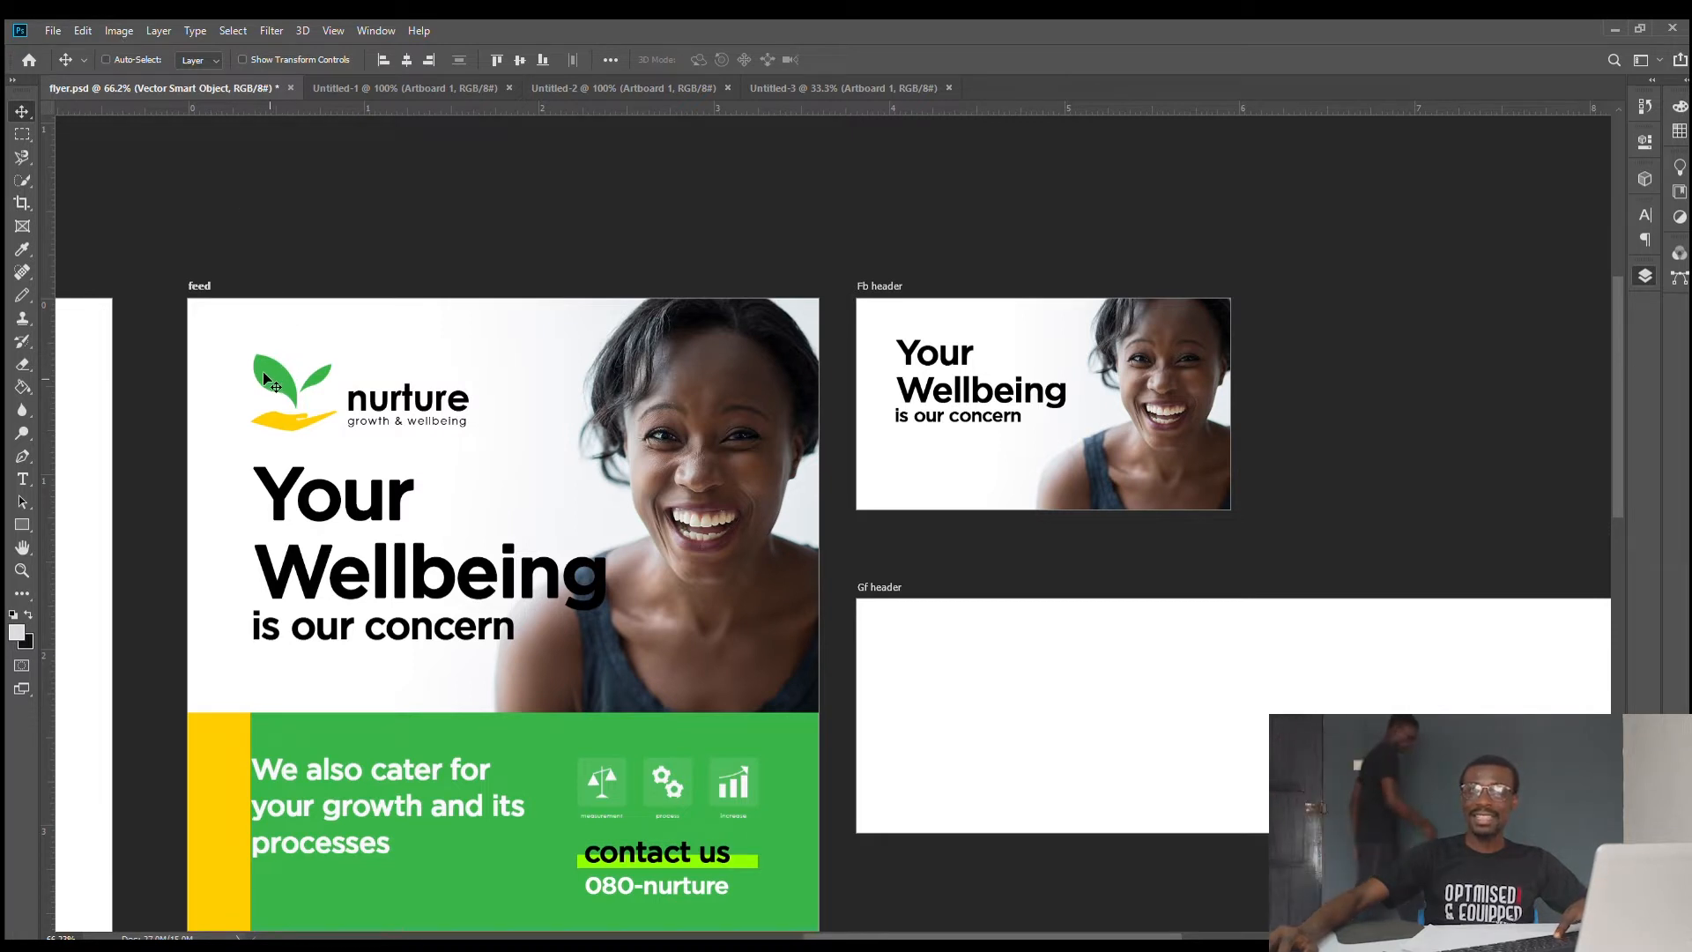
{"action": "left_click_drag", "start_coordinate": [332, 394], "coordinate": [520, 421]}
{"action": "key", "text": "ctrl+z"}
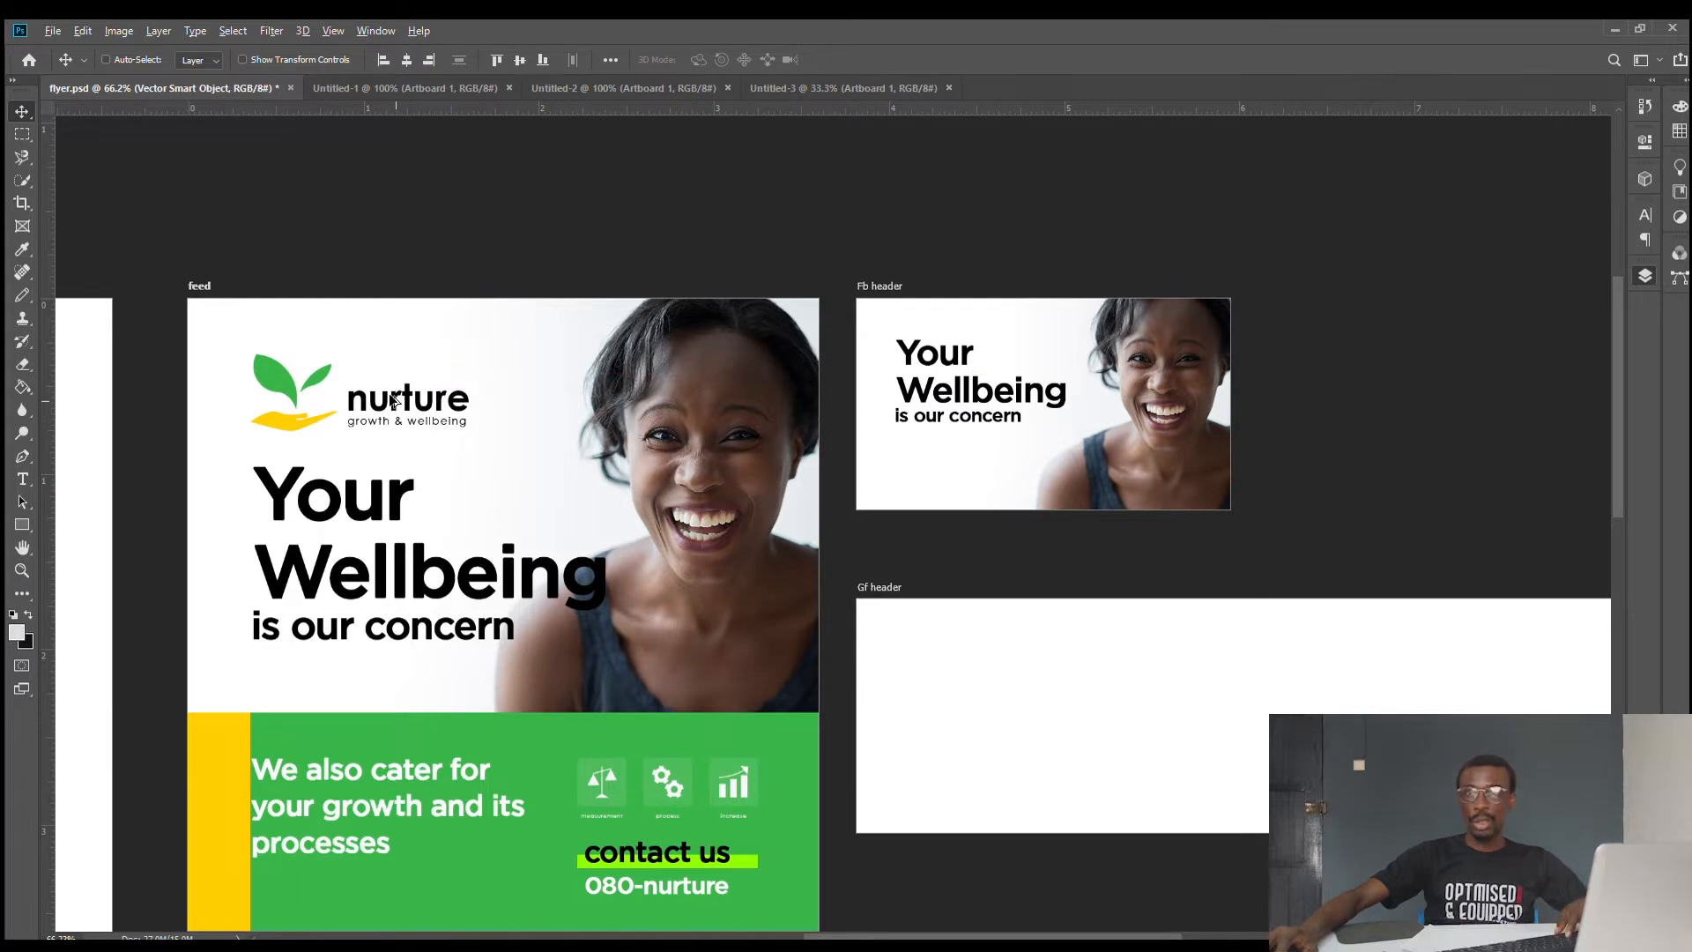
- Duplicate the nurture logo from the feed artboard onto the Fb header artboard and scale the copy to about 9.6%
{"action": "left_click_drag", "start_coordinate": [394, 399], "coordinate": [1046, 361]}
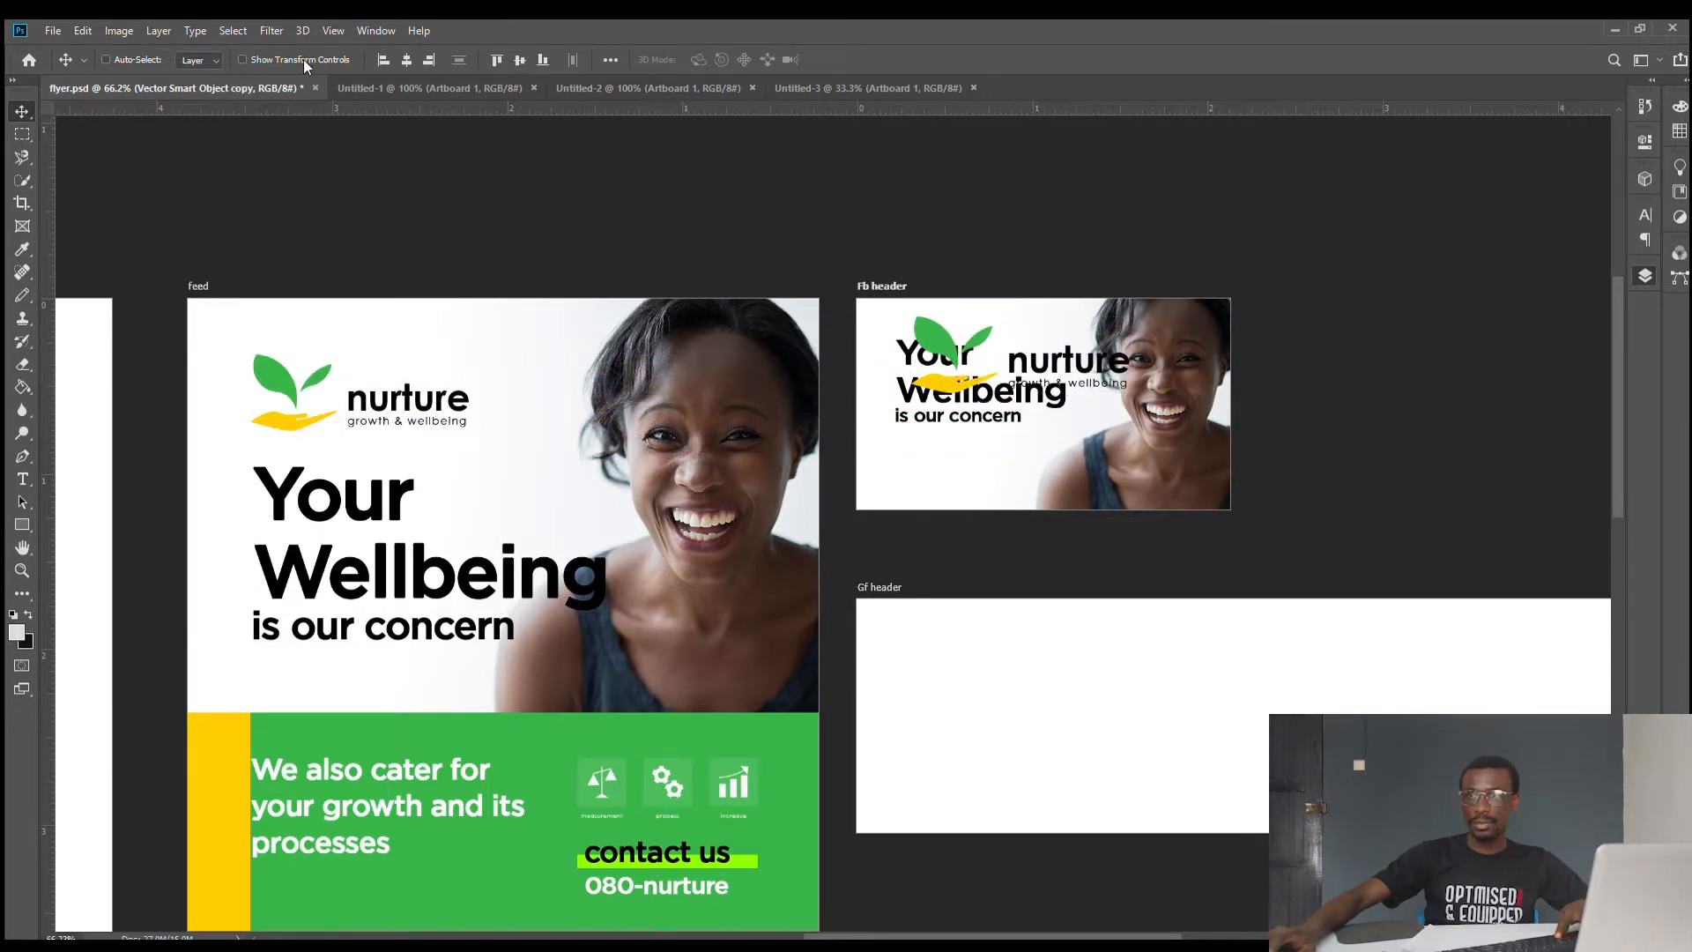
{"action": "key", "text": "ctrl+t"}
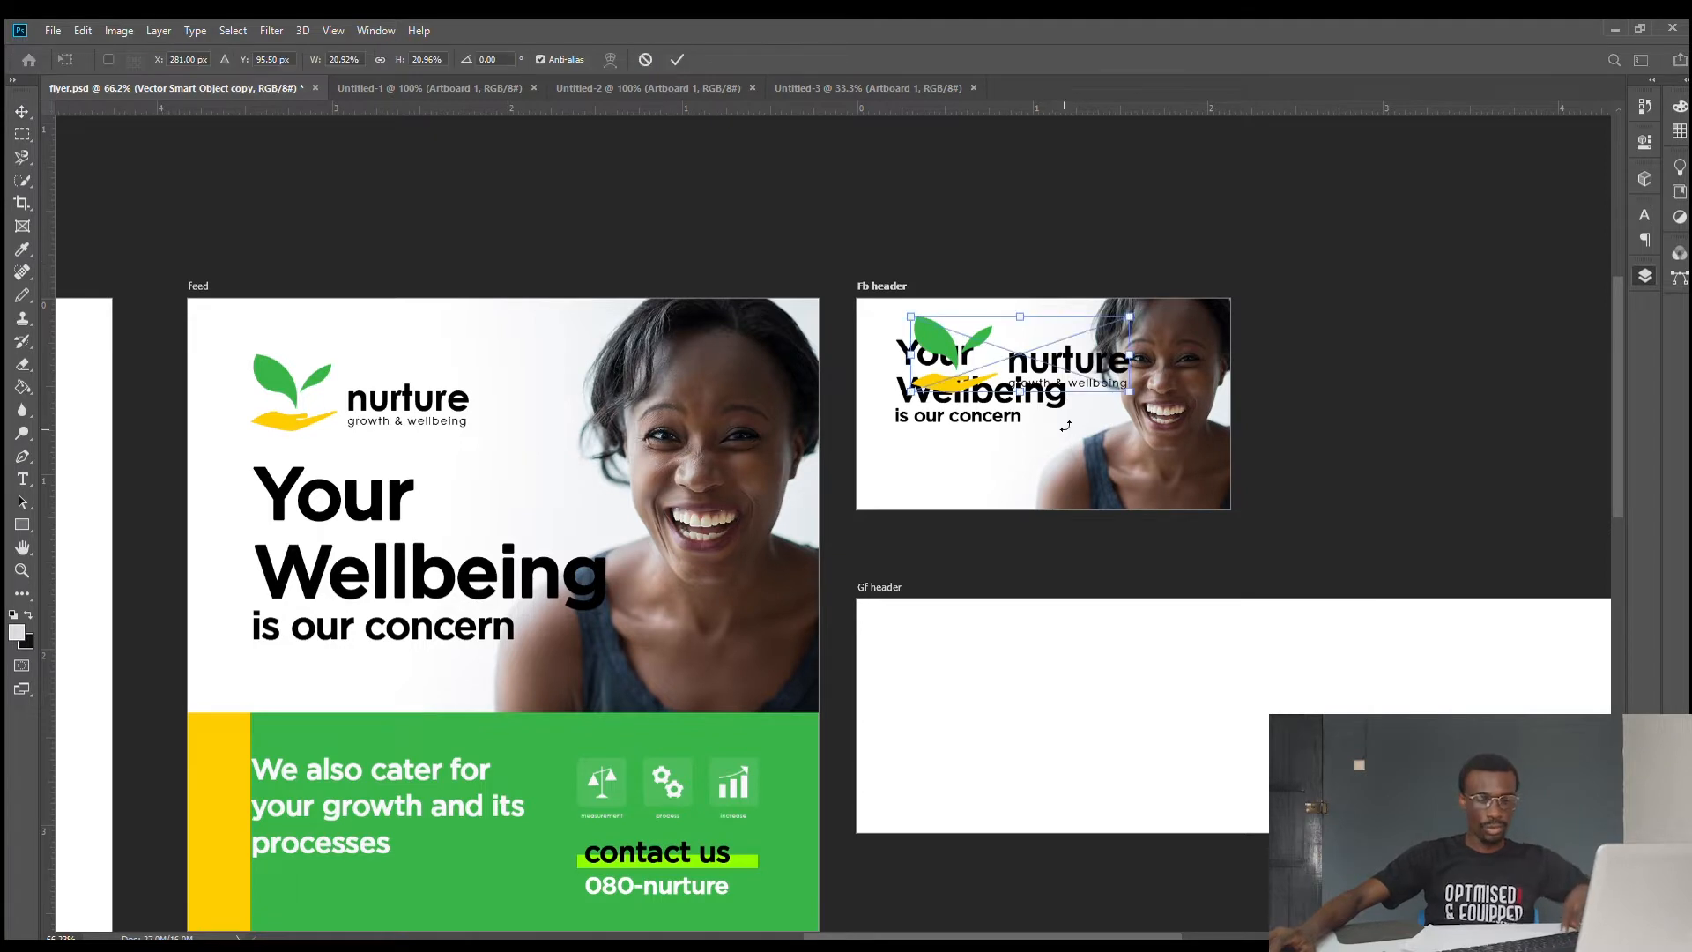
{"action": "left_click_drag", "start_coordinate": [1132, 390], "coordinate": [1016, 338]}
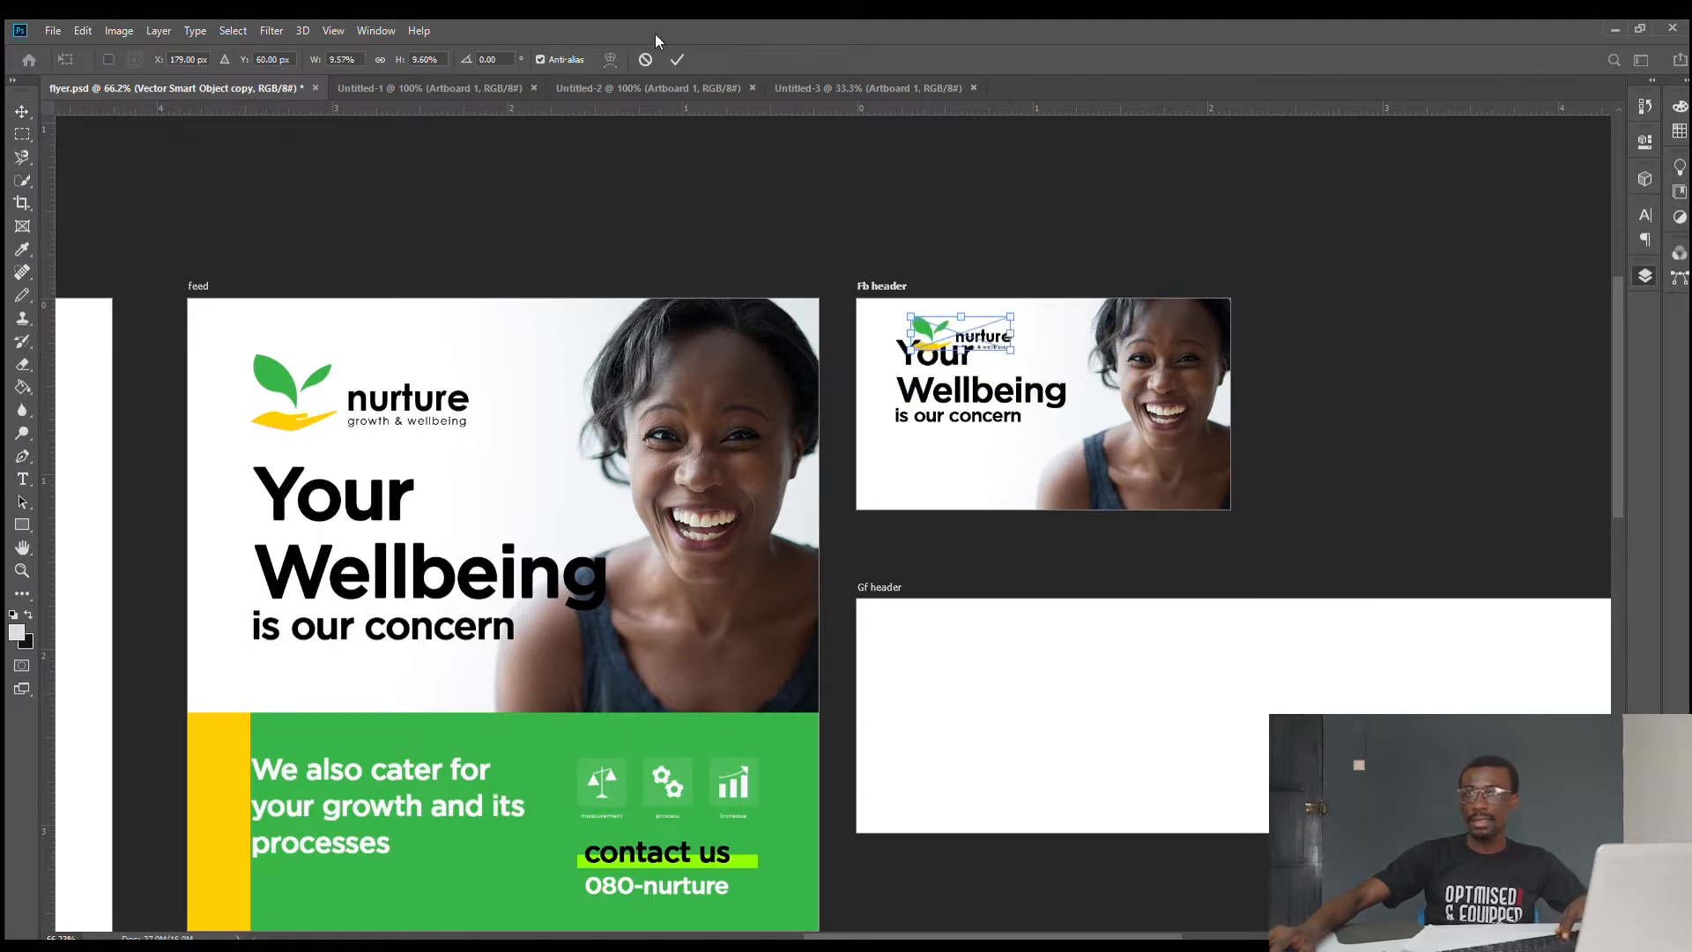
{"action": "left_click", "coordinate": [677, 59]}
- Align the copied logo with the headline's left edge on the Fb header artboard and lower both headline text layers beneath it
{"action": "scroll", "coordinate": [1009, 308], "scroll_direction": "up", "scroll_amount": 5}
{"action": "scroll", "coordinate": [1025, 352], "scroll_direction": "up", "scroll_amount": 1}
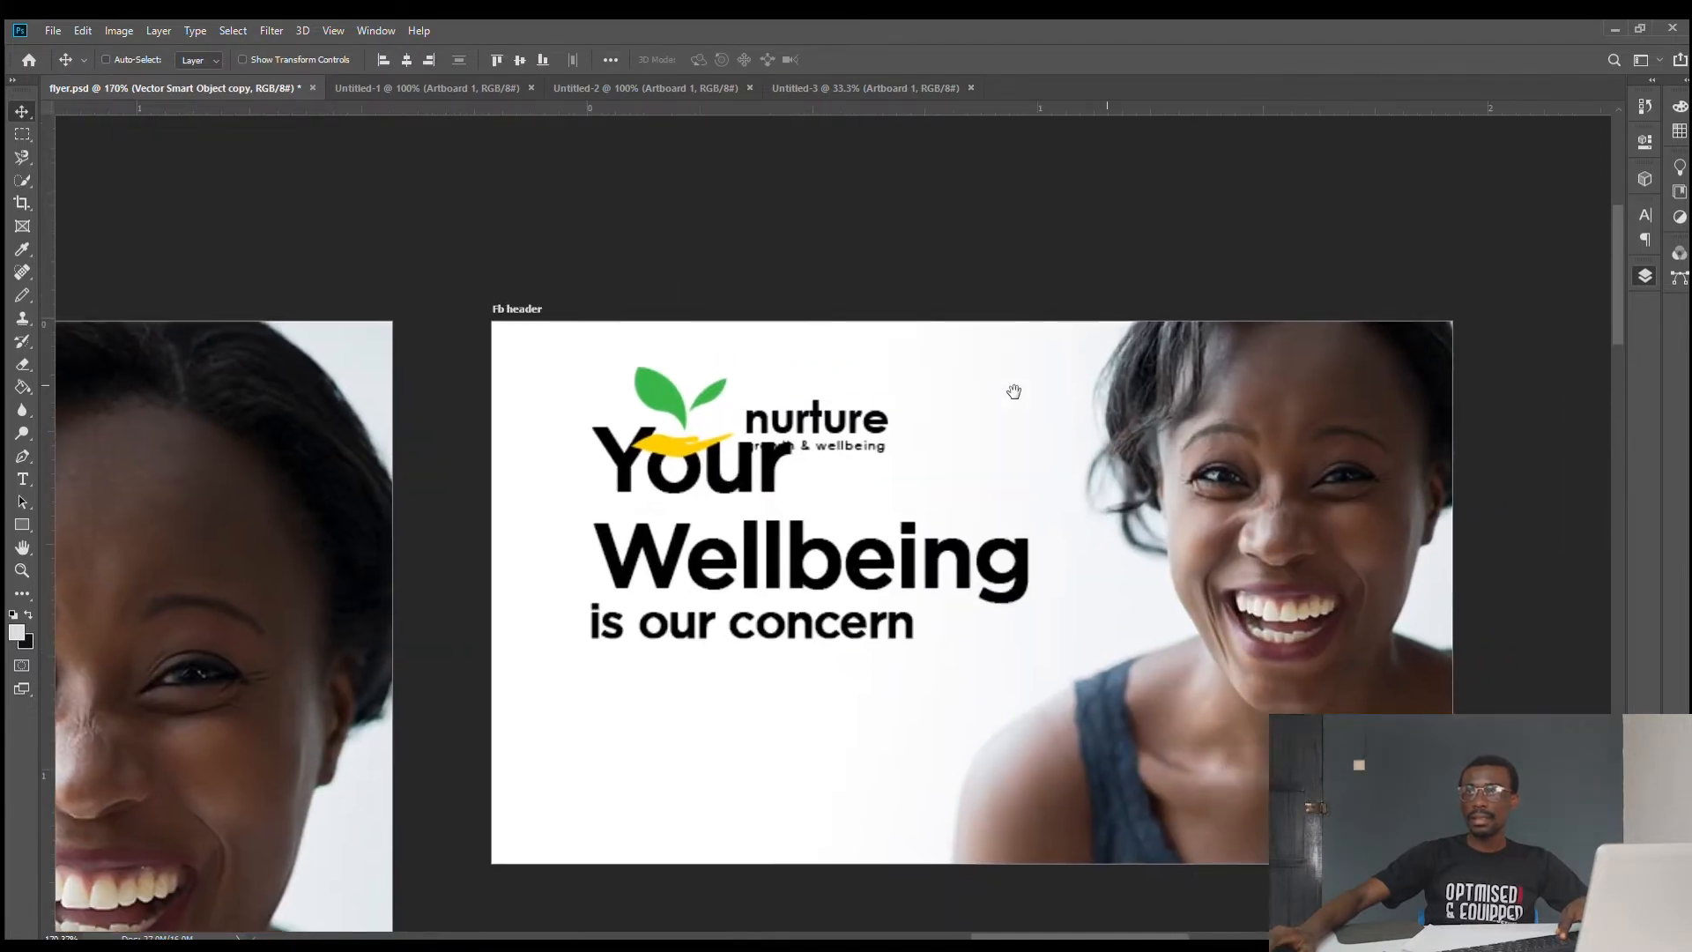
{"action": "left_click_drag", "start_coordinate": [798, 411], "coordinate": [753, 385]}
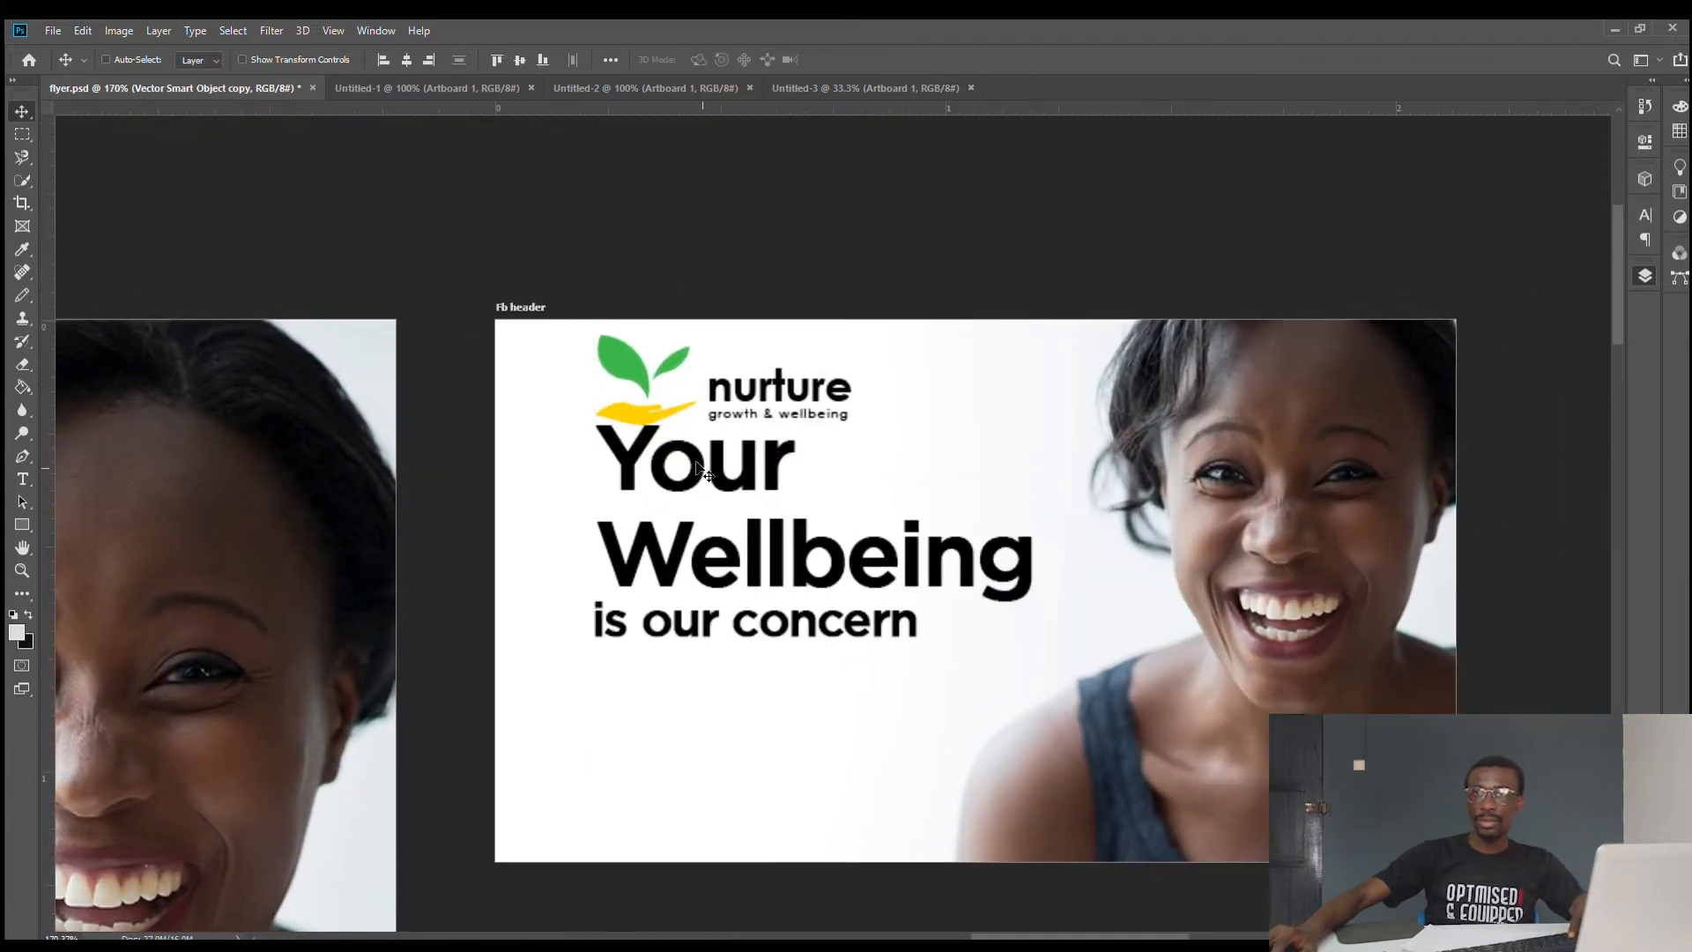
{"action": "left_click", "coordinate": [699, 577], "text": "ctrl"}
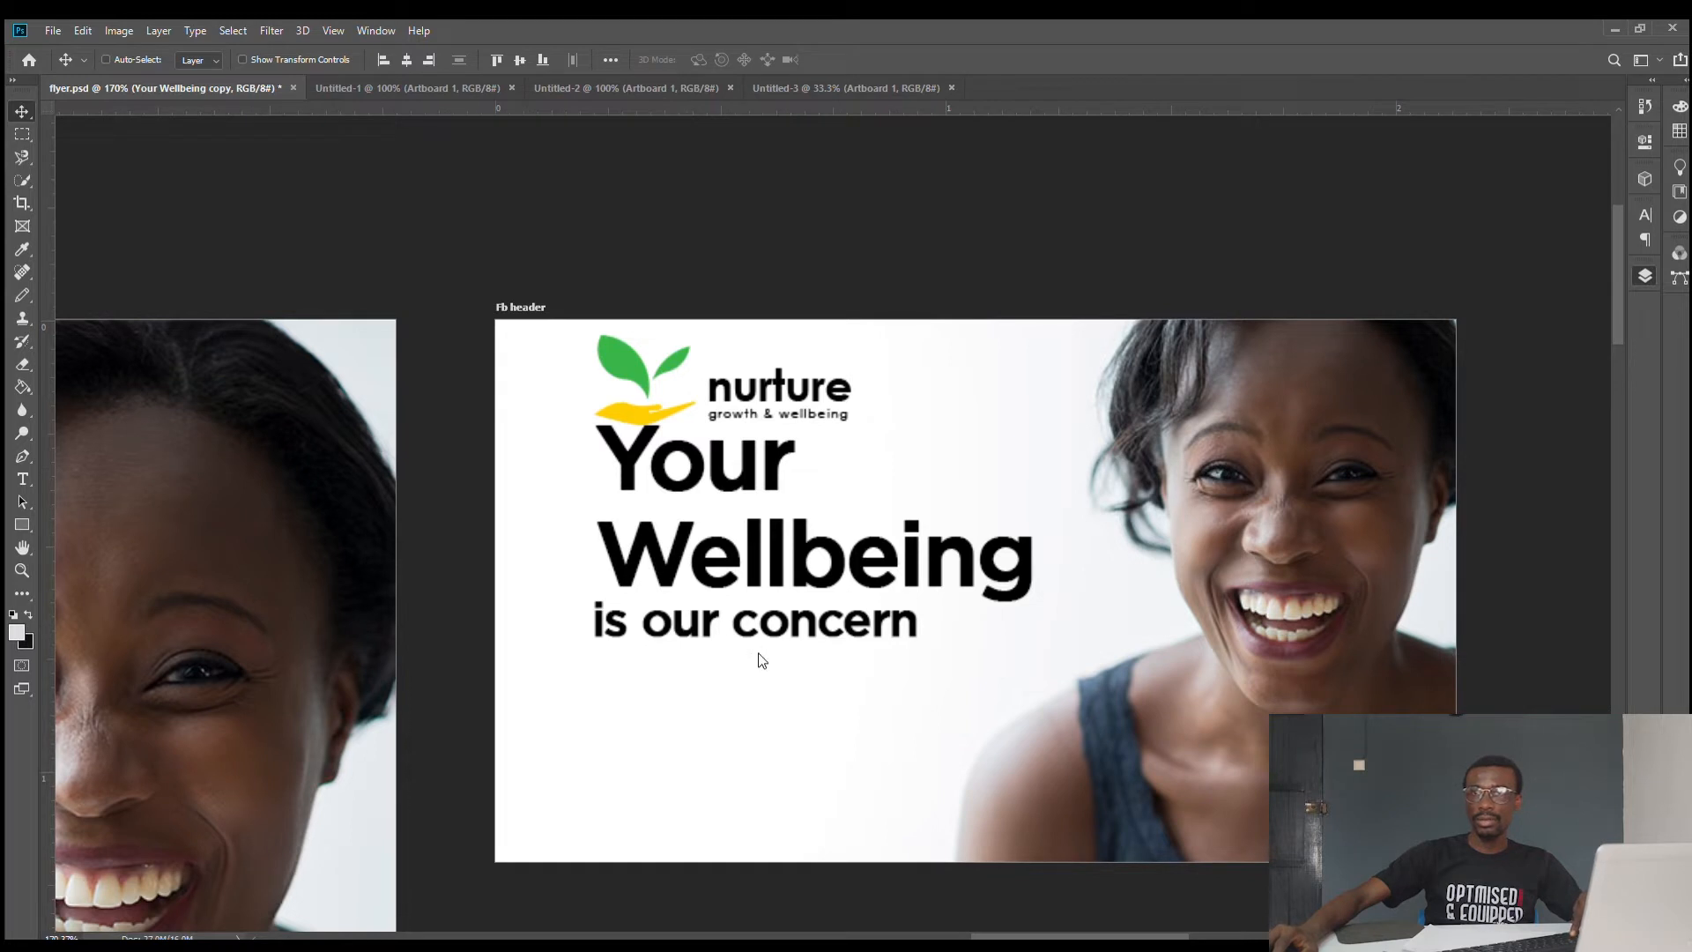
{"action": "left_click", "coordinate": [761, 628], "text": "ctrl+shift"}
{"action": "left_click_drag", "start_coordinate": [762, 628], "coordinate": [763, 692]}
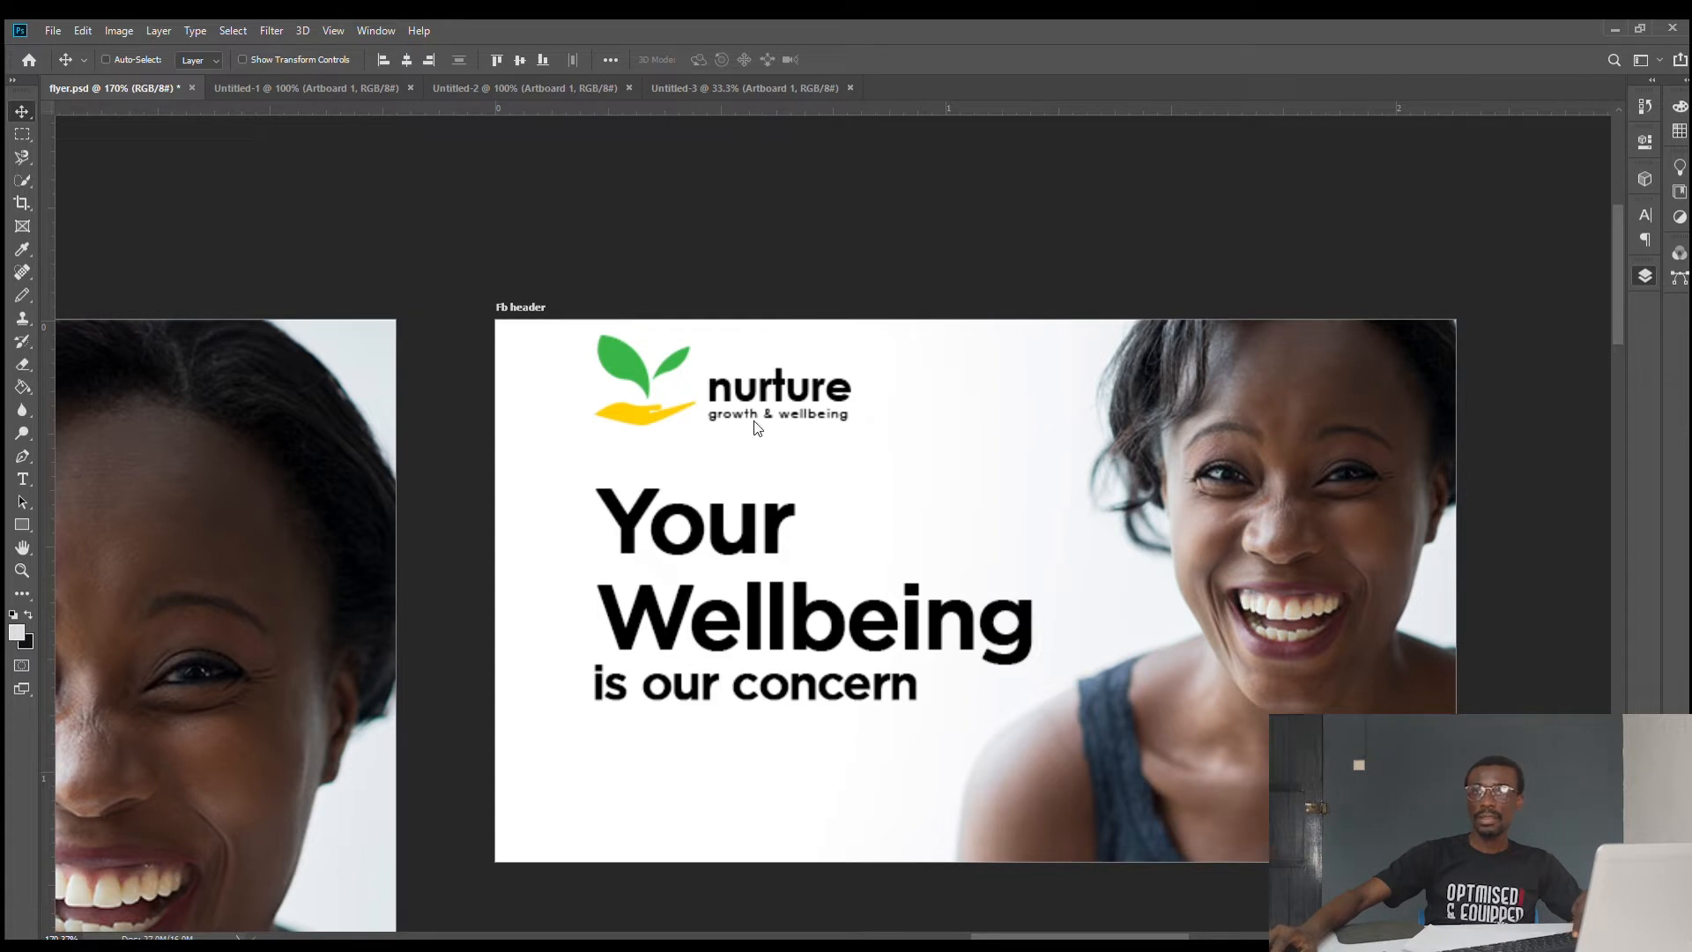
{"action": "left_click_drag", "start_coordinate": [761, 417], "coordinate": [754, 422]}
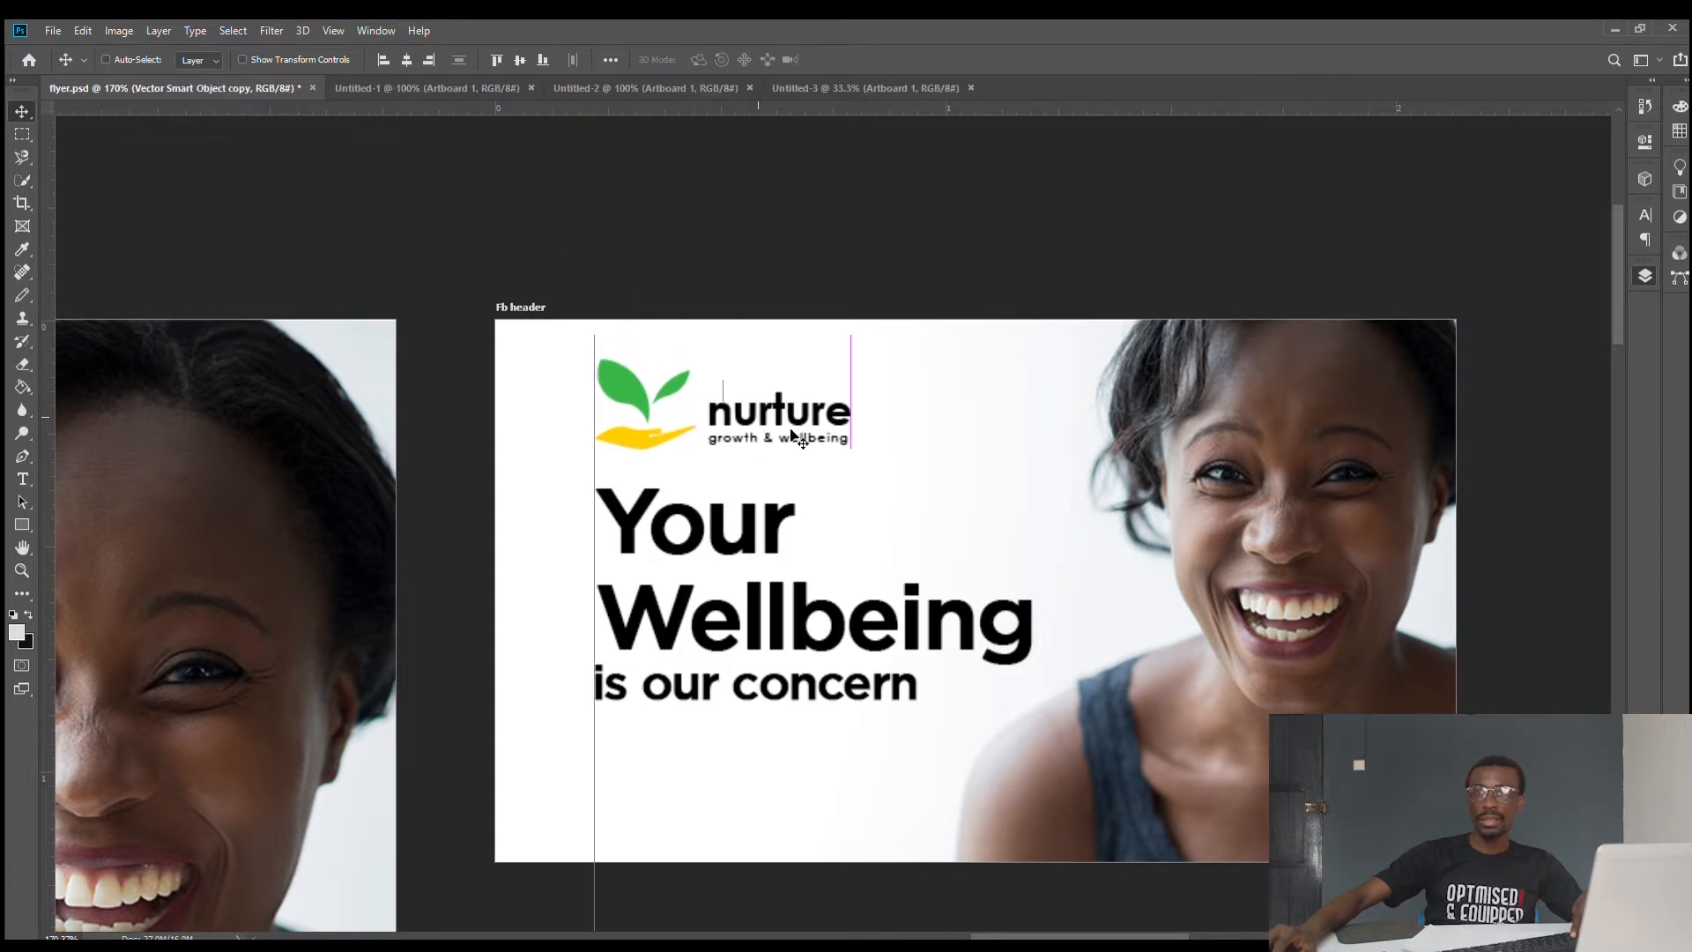
- Examine the Fb header layout up close and in comparison with the other artboards
{"action": "scroll", "coordinate": [879, 439], "scroll_direction": "down", "scroll_amount": 5}
{"action": "scroll", "coordinate": [864, 437], "scroll_direction": "down", "scroll_amount": 1}
{"action": "scroll", "coordinate": [844, 386], "scroll_direction": "up", "scroll_amount": 3}
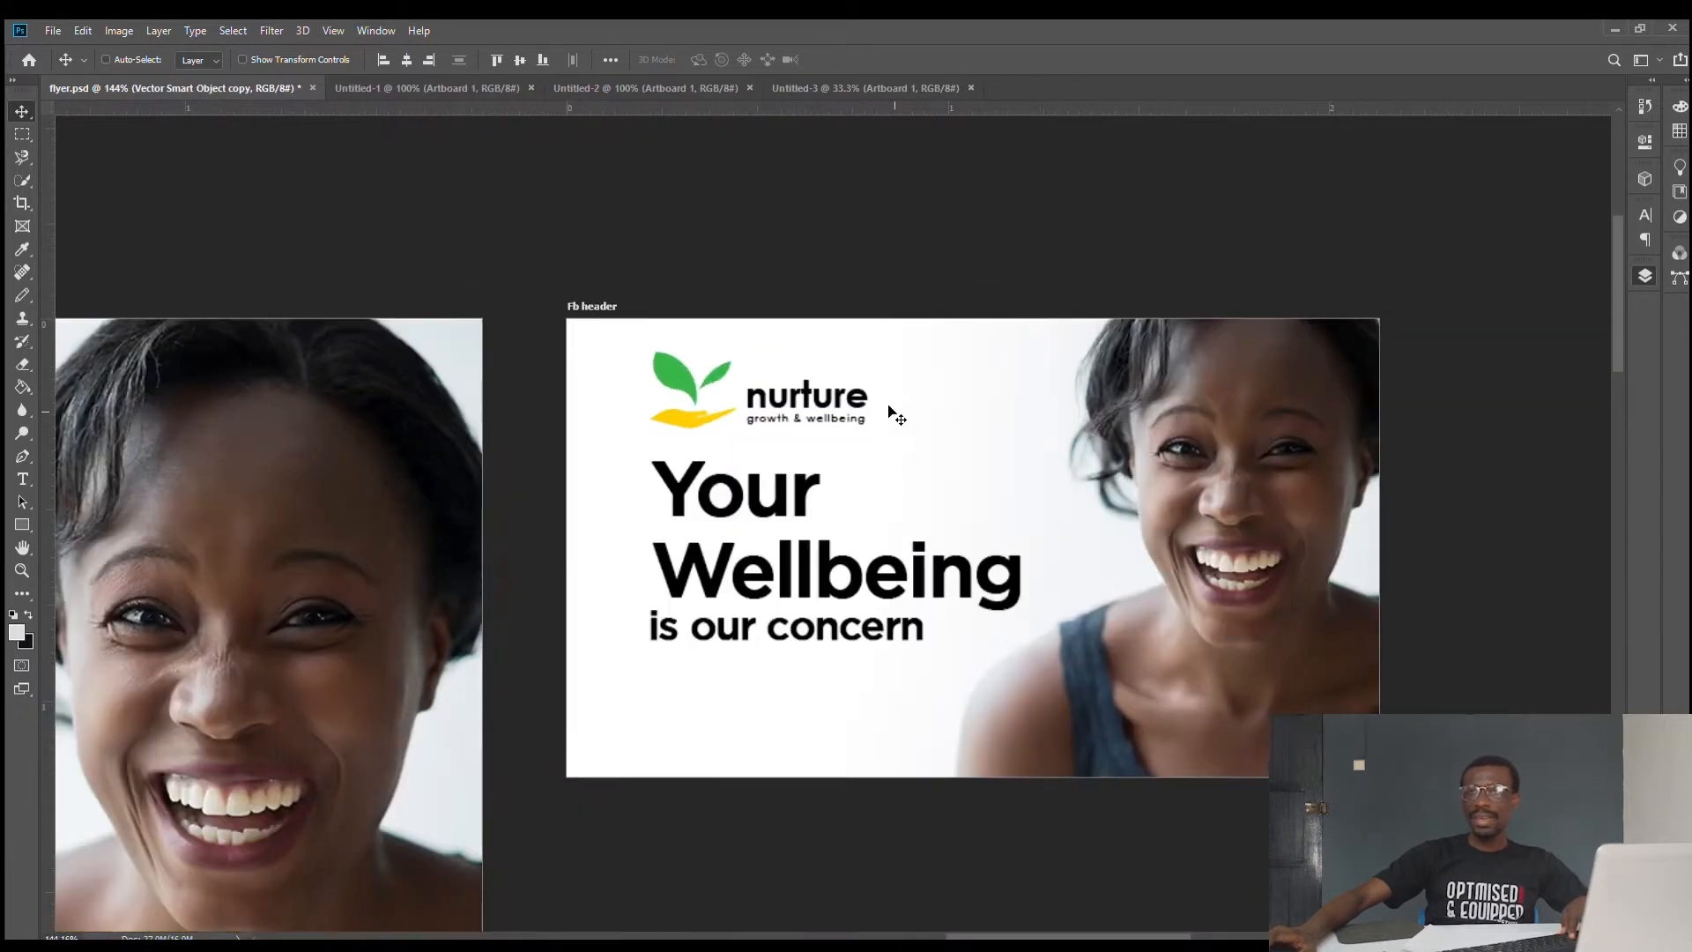
{"action": "scroll", "coordinate": [896, 408], "scroll_direction": "down", "scroll_amount": 4}
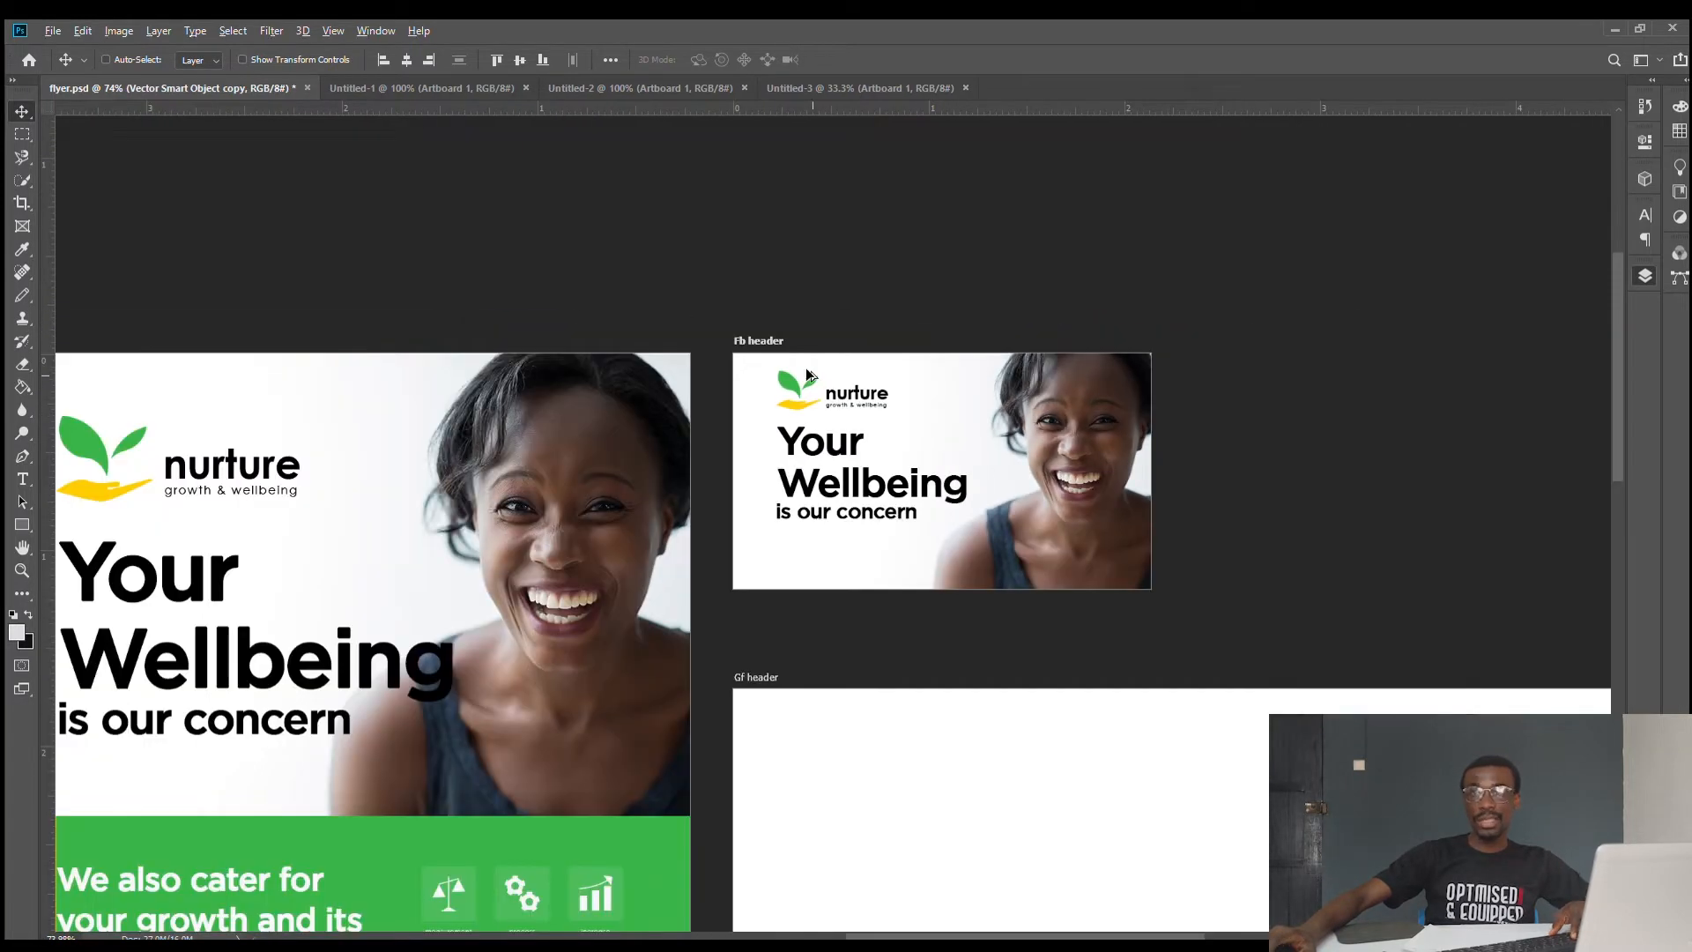
{"action": "scroll", "coordinate": [817, 382], "scroll_direction": "up", "scroll_amount": 5}
{"action": "scroll", "coordinate": [816, 399], "scroll_direction": "down", "scroll_amount": 8}
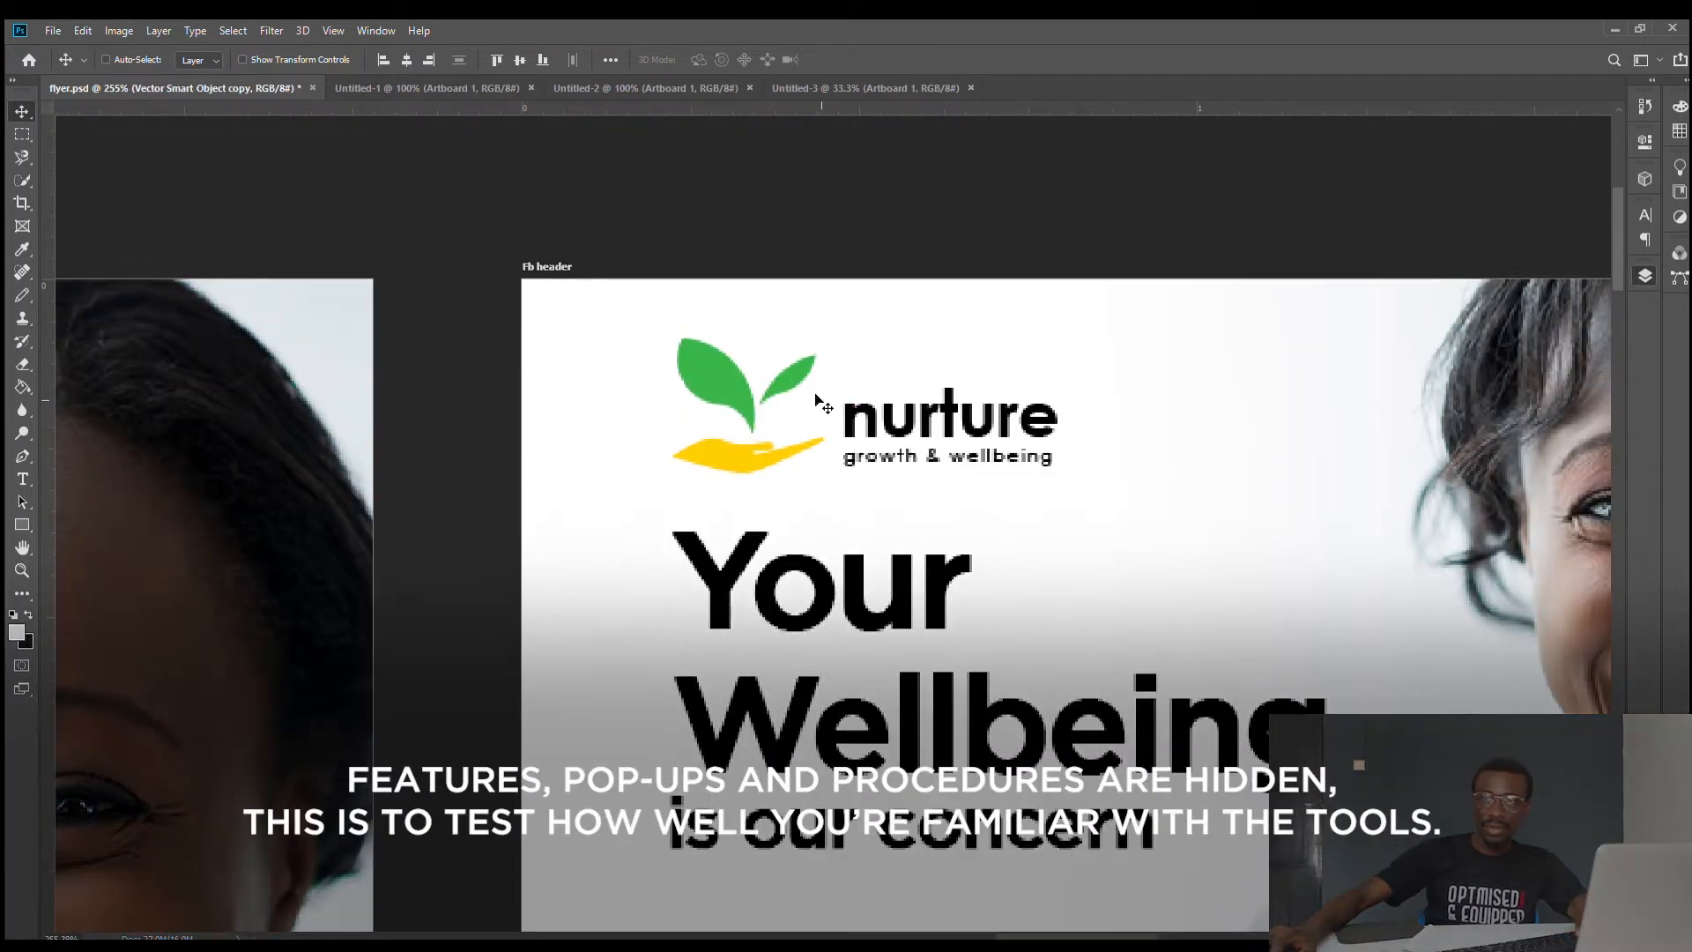
{"action": "scroll", "coordinate": [971, 414], "scroll_direction": "down", "scroll_amount": 1}
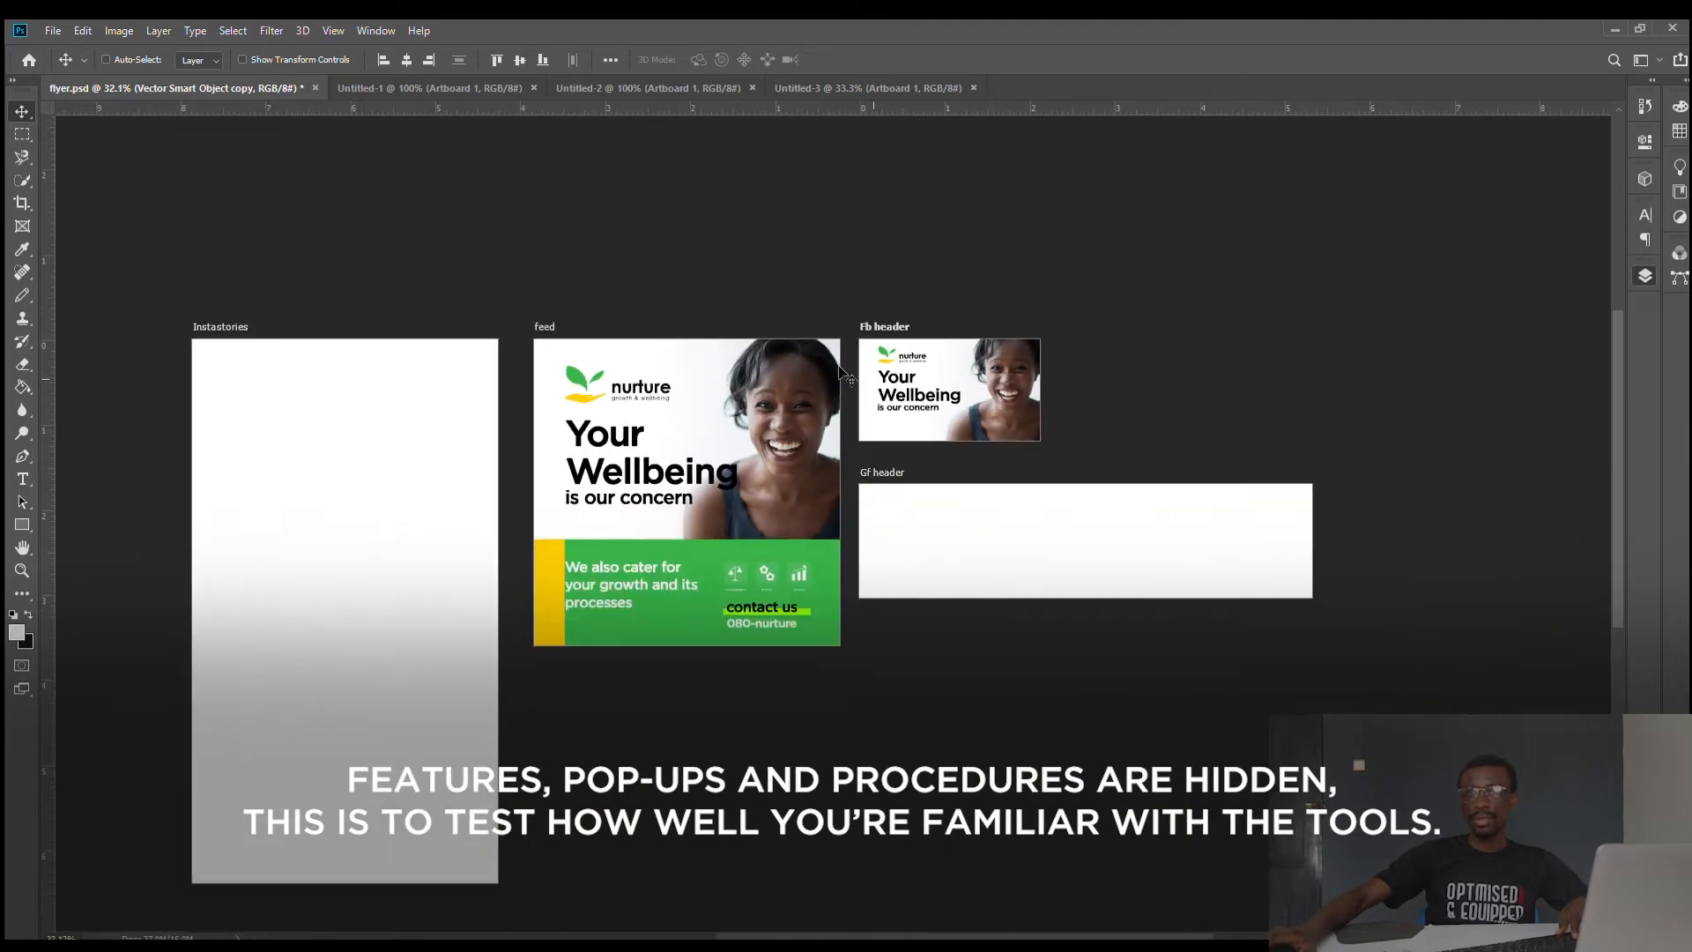
{"action": "scroll", "coordinate": [1048, 441], "scroll_direction": "up", "scroll_amount": 3}
{"action": "scroll", "coordinate": [1046, 435], "scroll_direction": "up", "scroll_amount": 2}
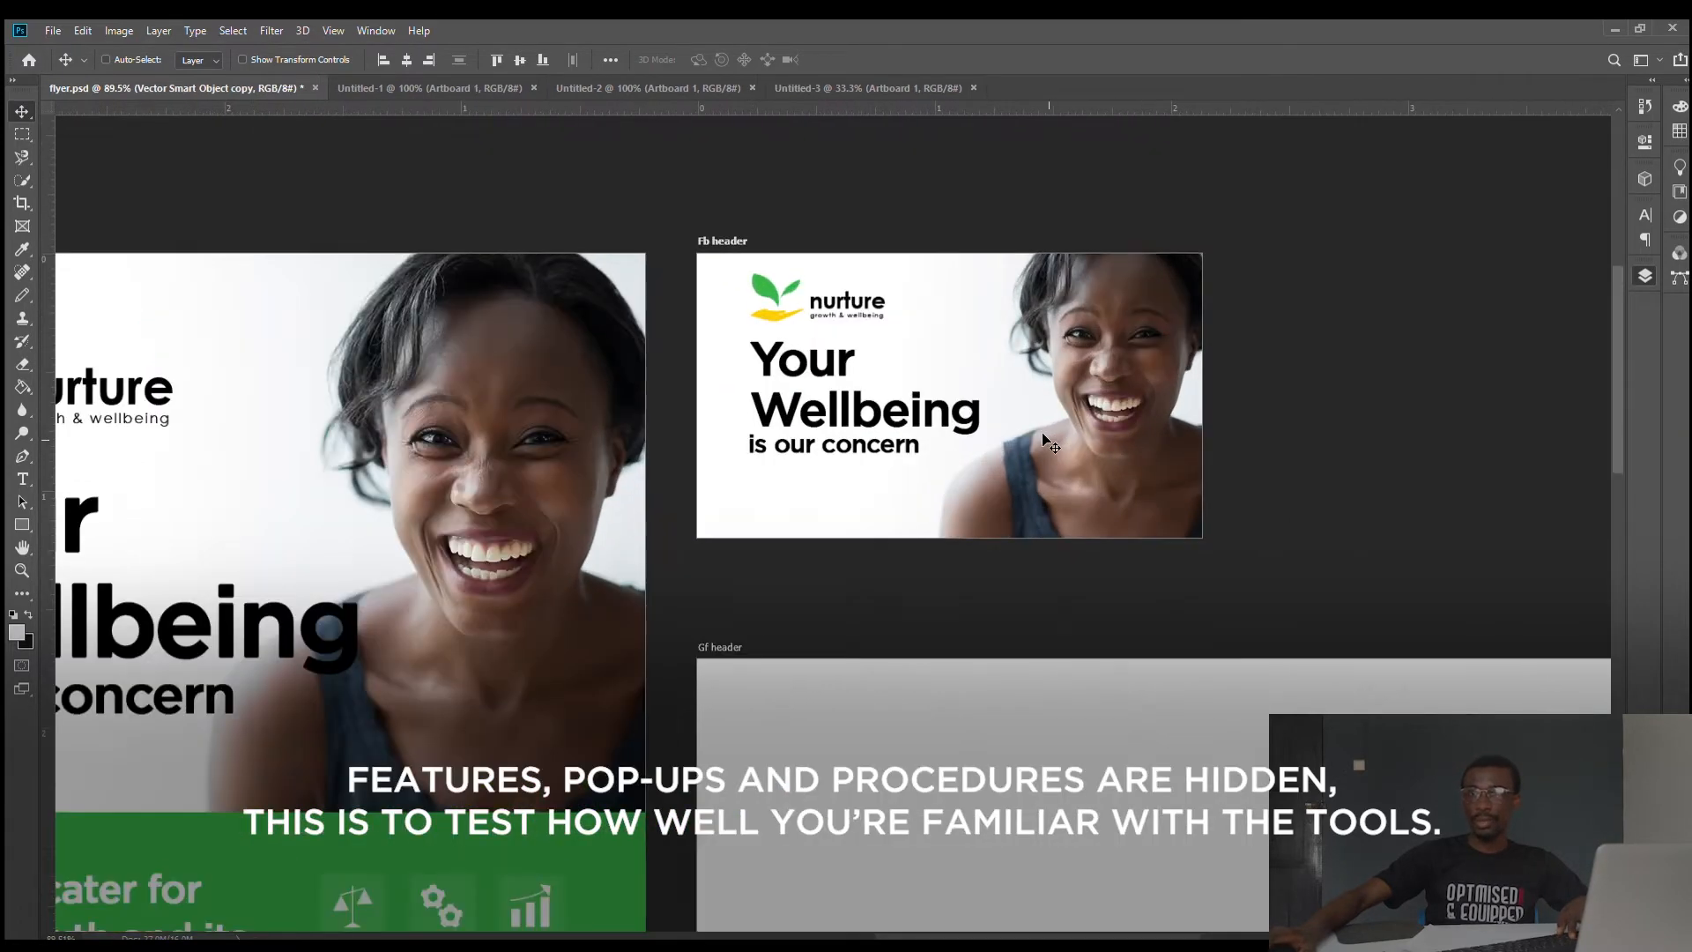
- Duplicate the feed artboard's green rectangle and place the copy as a band along the bottom of the Fb header artboard
{"action": "scroll", "coordinate": [1046, 436], "scroll_direction": "down", "scroll_amount": 4}
{"action": "scroll", "coordinate": [834, 599], "scroll_direction": "up", "scroll_amount": 1}
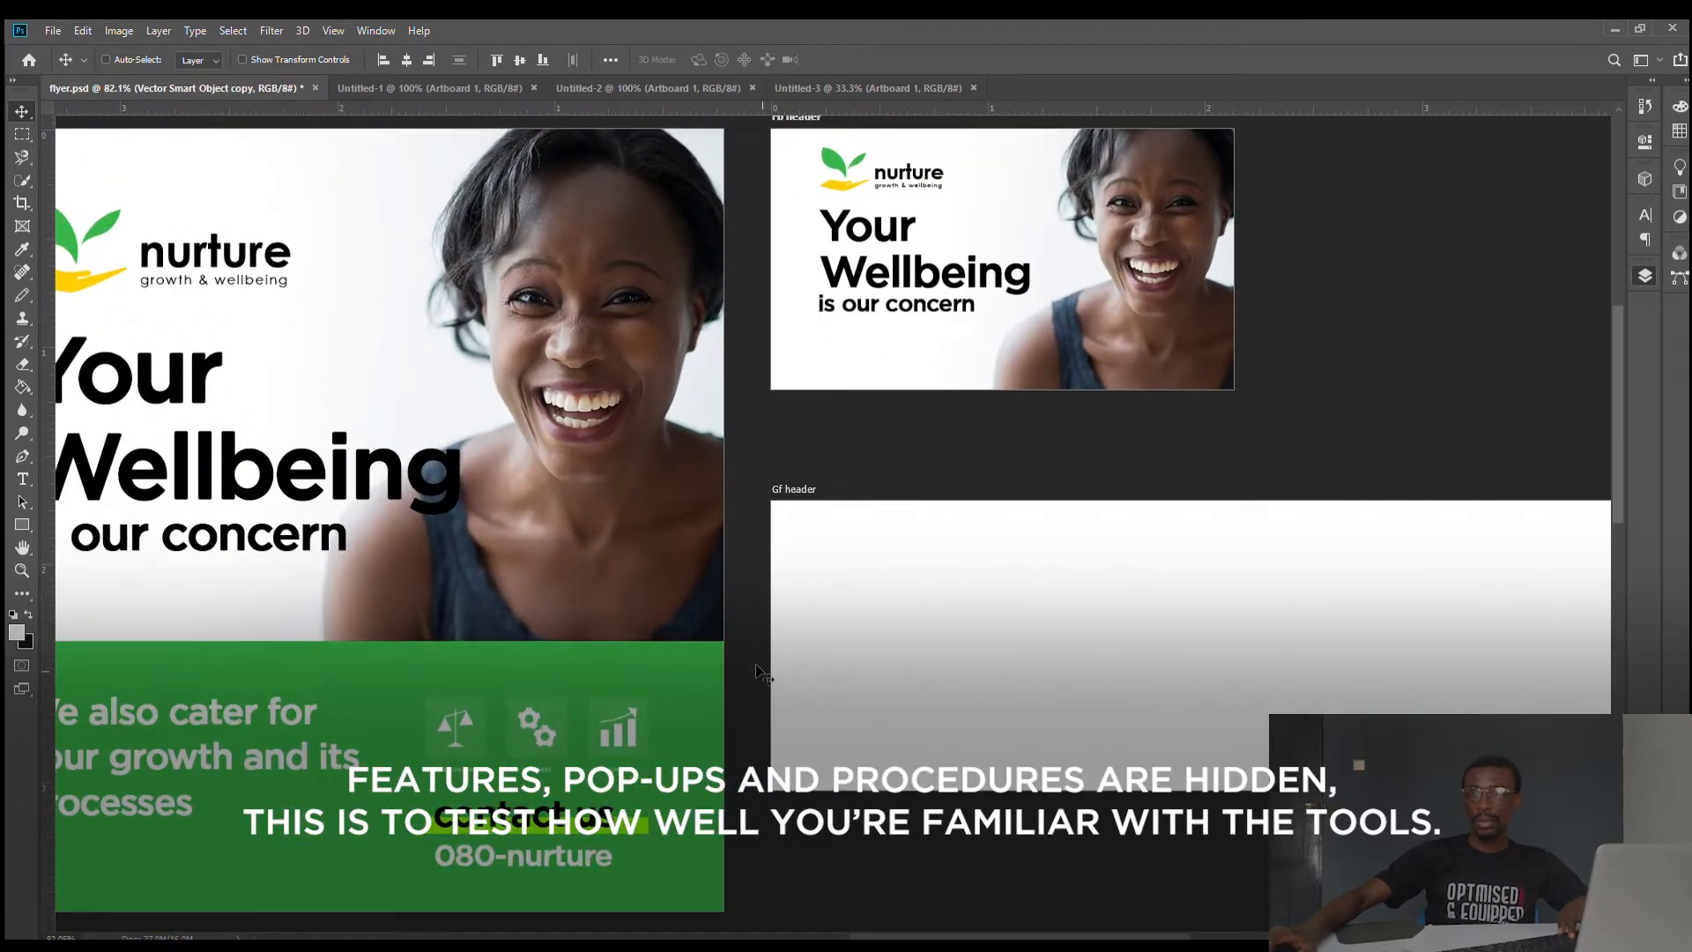
{"action": "scroll", "coordinate": [798, 649], "scroll_direction": "down", "scroll_amount": 1}
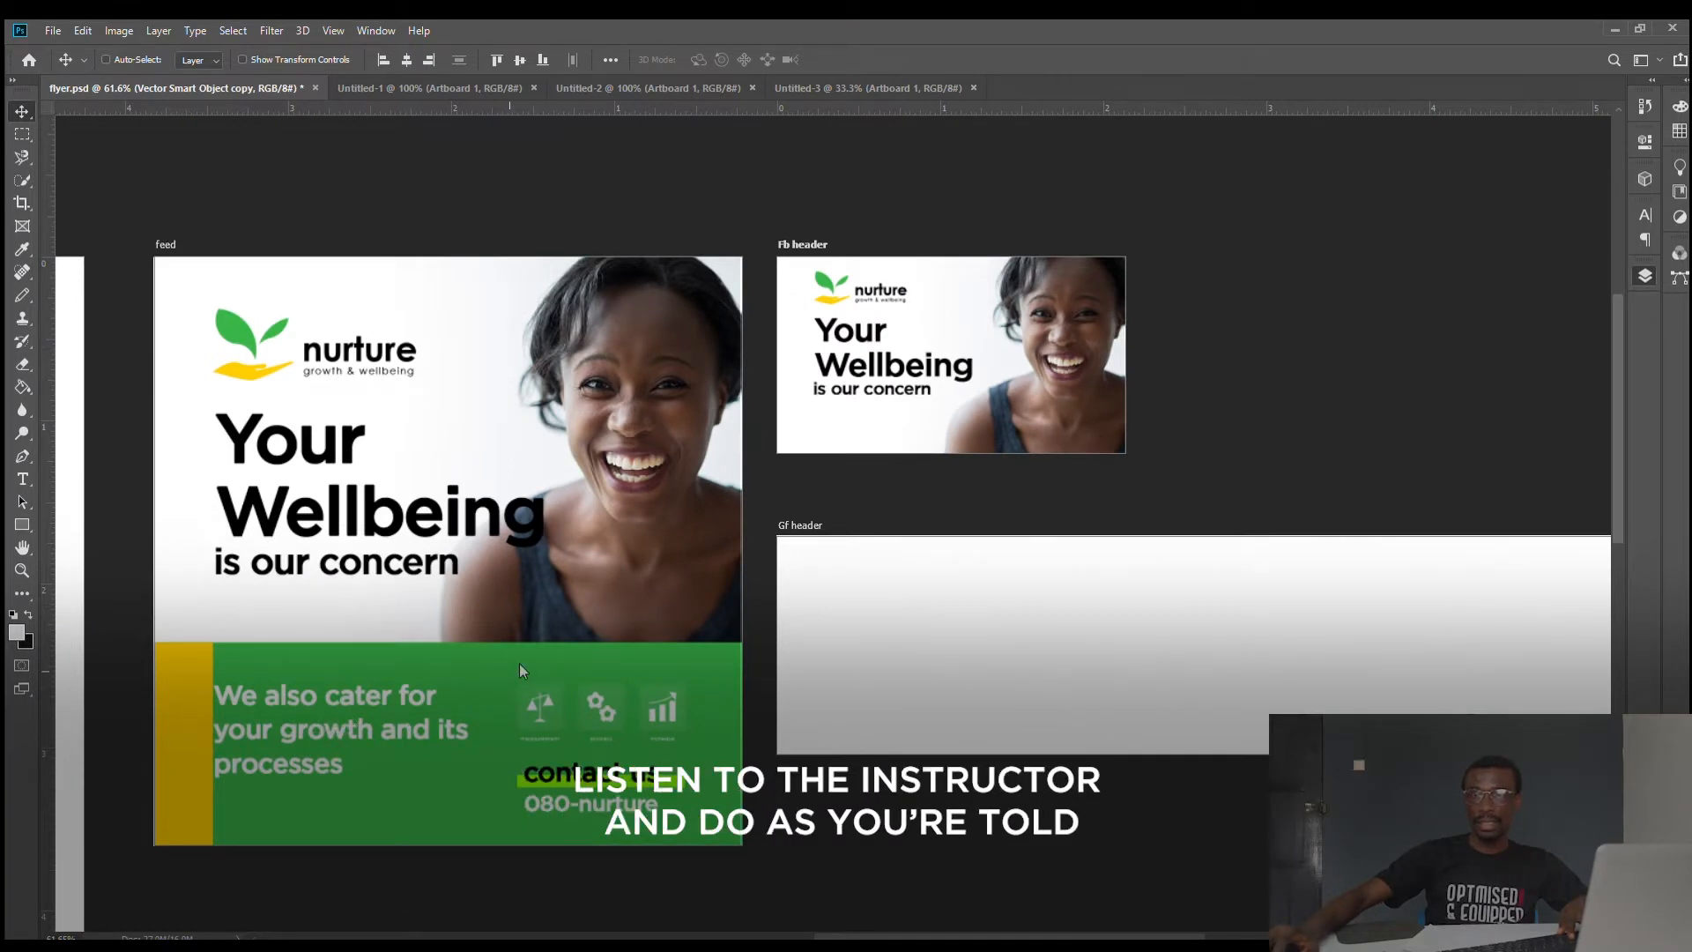
{"action": "left_click", "coordinate": [567, 663], "text": "ctrl"}
{"action": "left_click_drag", "start_coordinate": [568, 664], "coordinate": [1219, 400]}
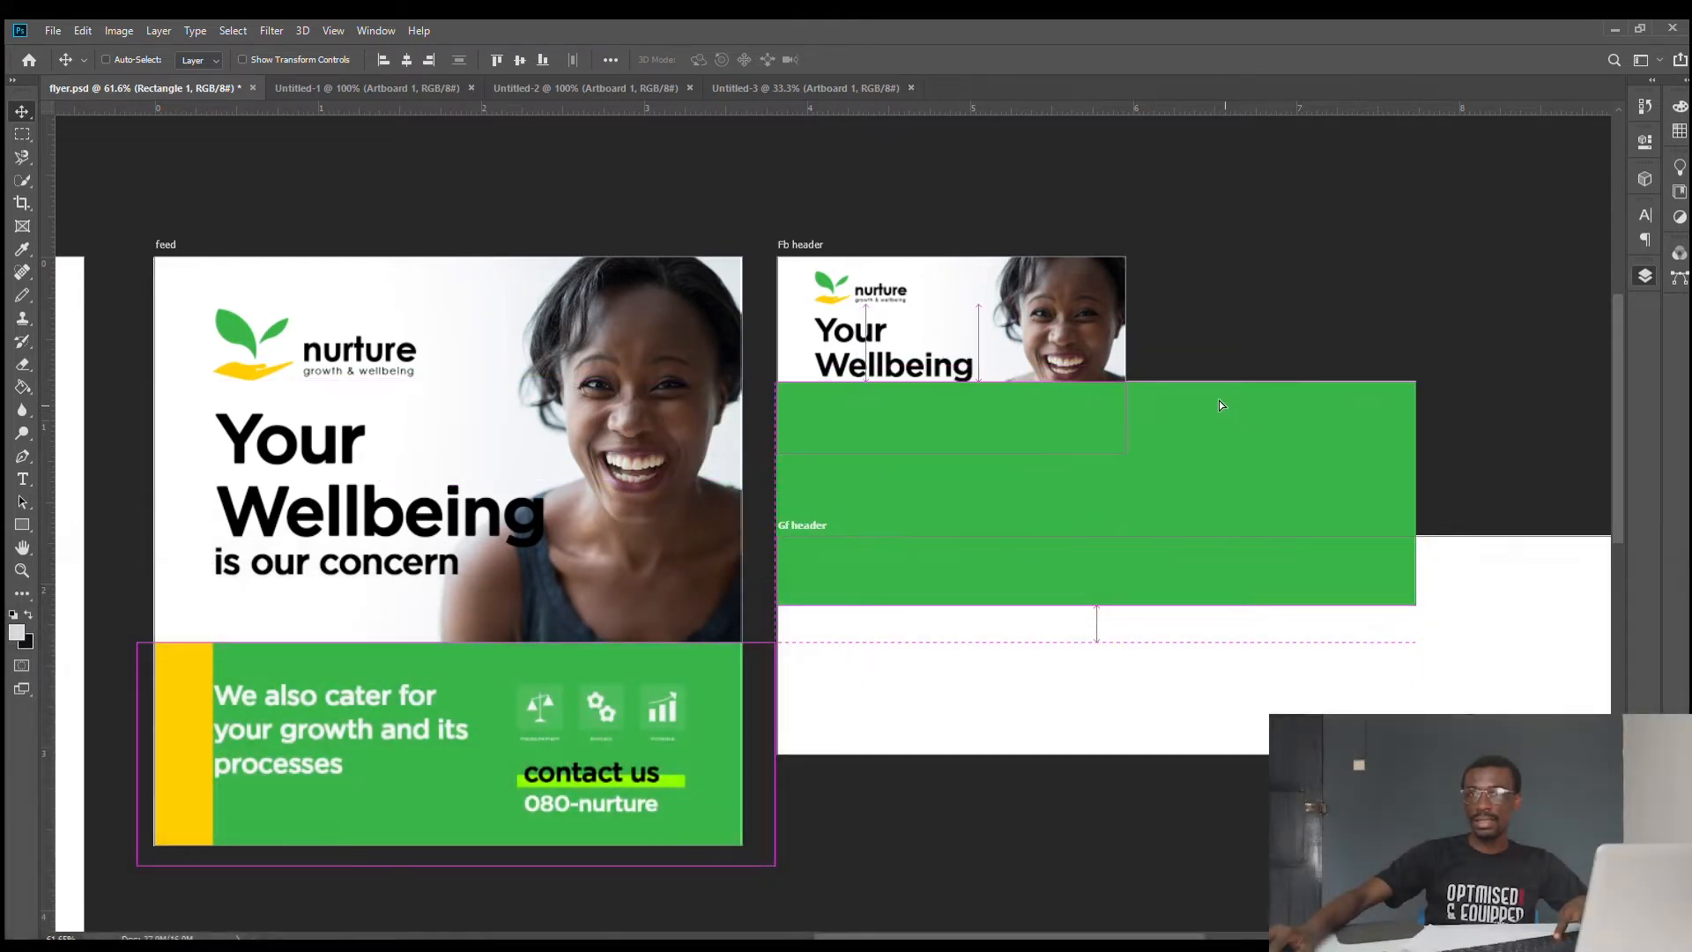
{"action": "scroll", "coordinate": [1219, 400], "scroll_direction": "down", "scroll_amount": 3}
{"action": "left_click_drag", "start_coordinate": [1027, 521], "coordinate": [1040, 462]}
{"action": "left_click_drag", "start_coordinate": [1006, 396], "coordinate": [997, 480]}
{"action": "scroll", "coordinate": [1001, 423], "scroll_direction": "up", "scroll_amount": 5}
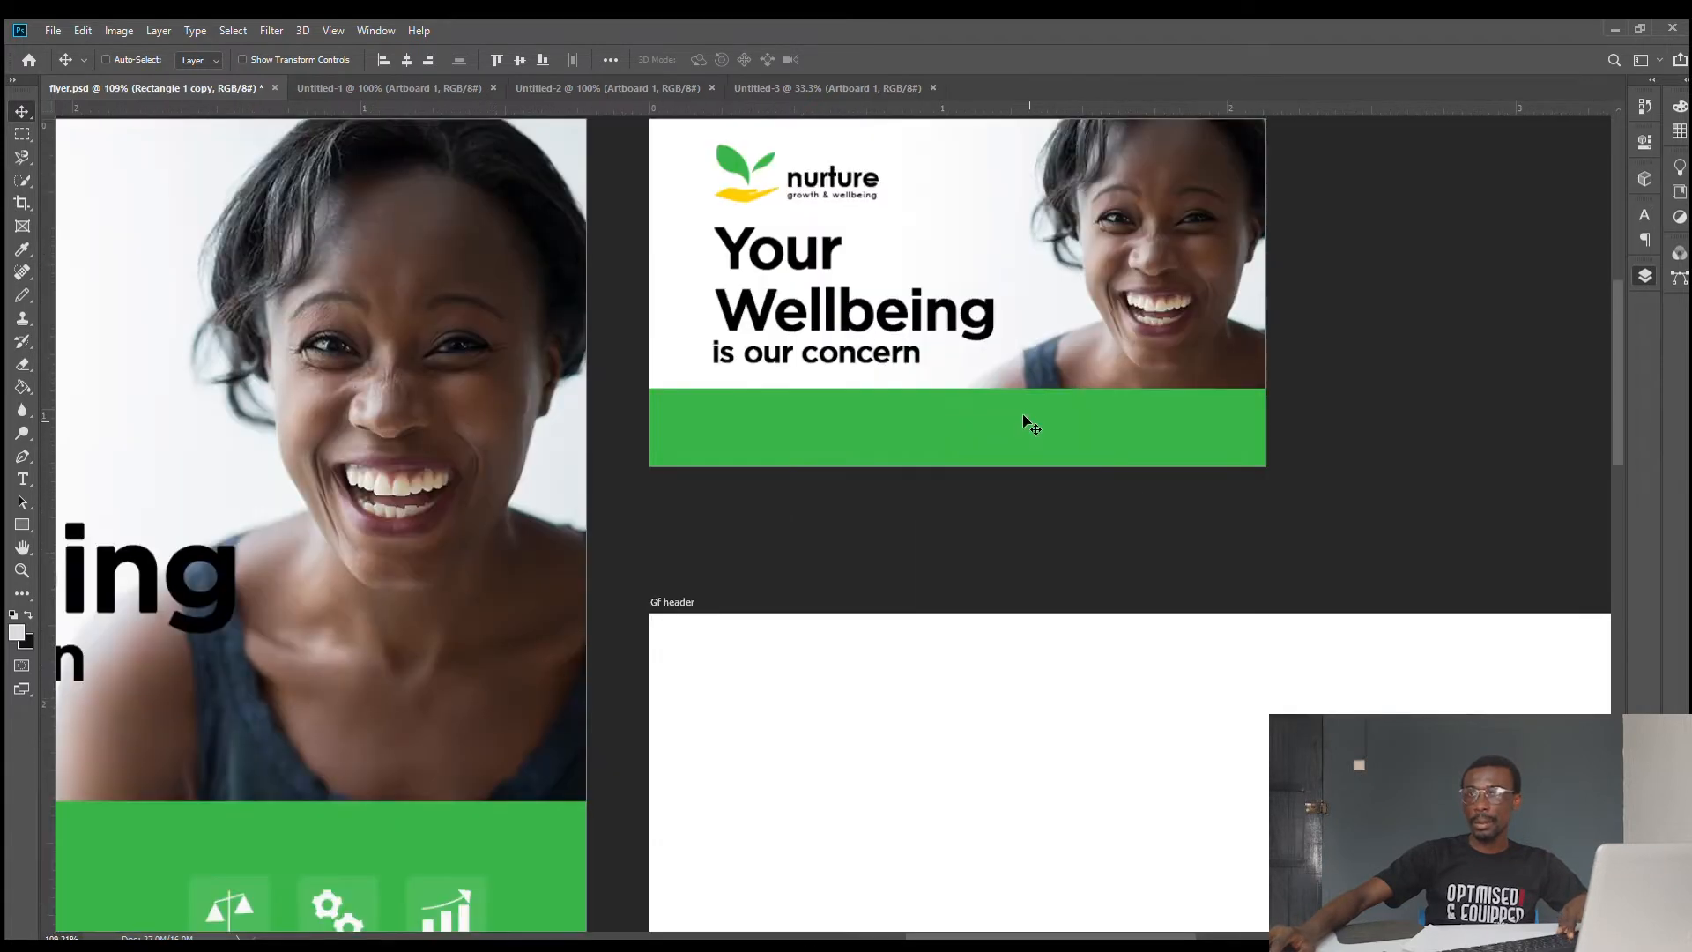
{"action": "scroll", "coordinate": [1028, 422], "scroll_direction": "up", "scroll_amount": 1}
{"action": "scroll", "coordinate": [1038, 473], "scroll_direction": "down", "scroll_amount": 2}
{"action": "scroll", "coordinate": [1065, 479], "scroll_direction": "up", "scroll_amount": 1}
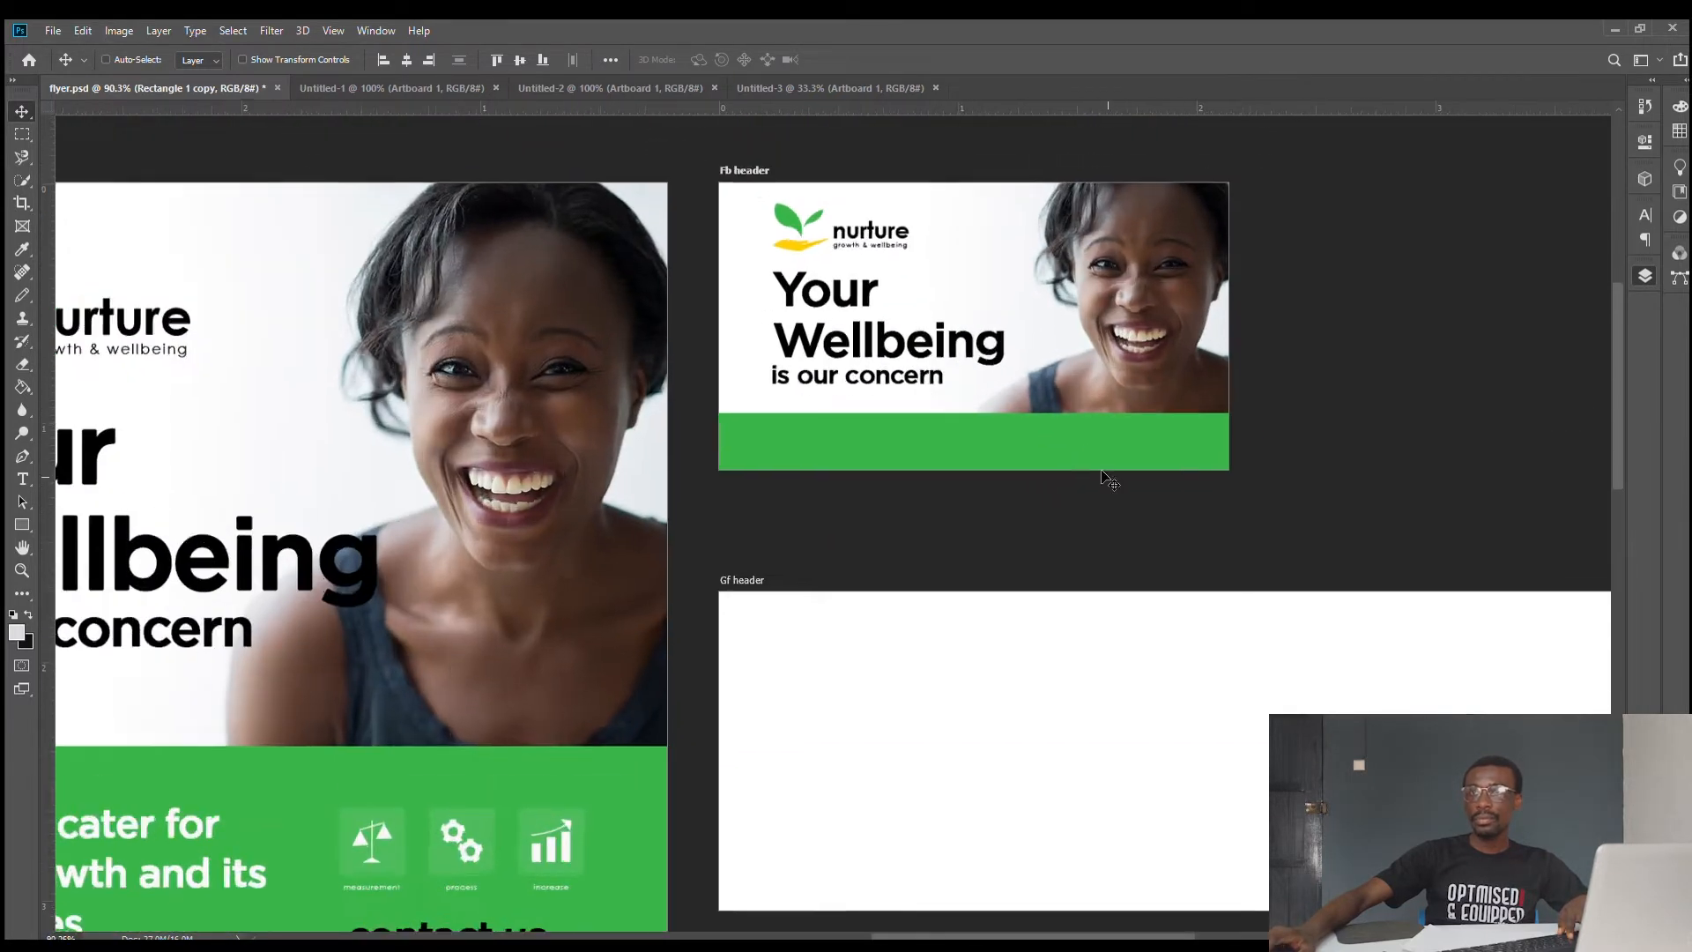
{"action": "scroll", "coordinate": [1107, 479], "scroll_direction": "down", "scroll_amount": 3}
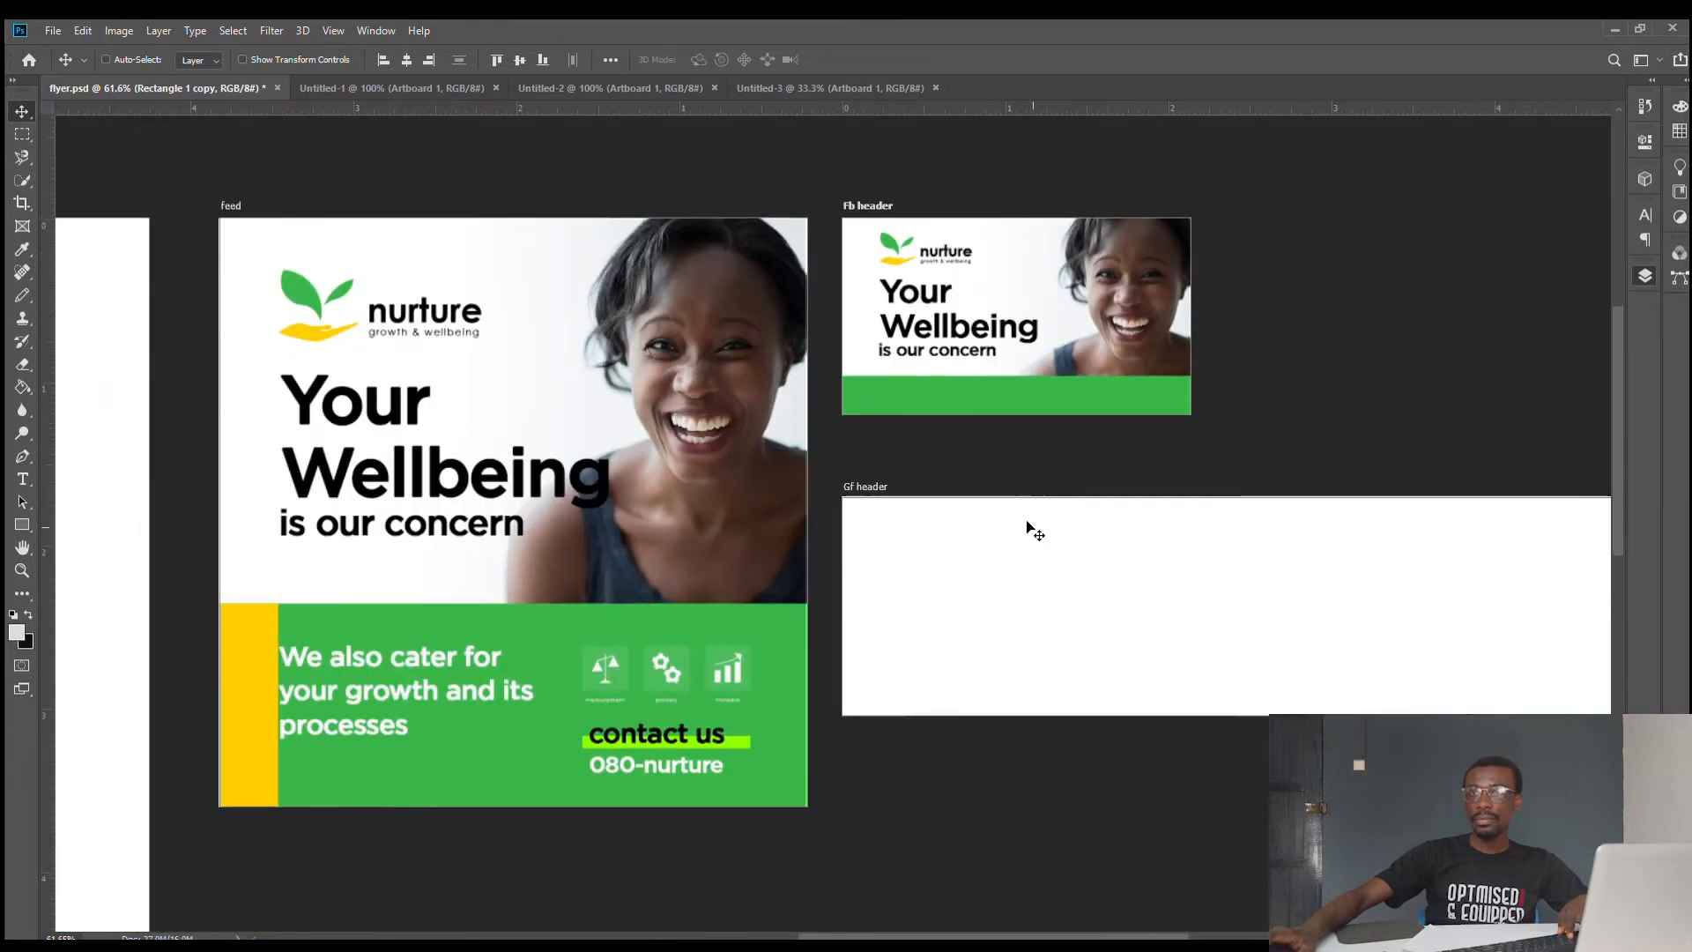
{"action": "left_click", "coordinate": [249, 651], "text": "ctrl"}
{"action": "left_click_drag", "start_coordinate": [716, 450], "coordinate": [758, 430]}
{"action": "key", "text": "ctrl+z"}
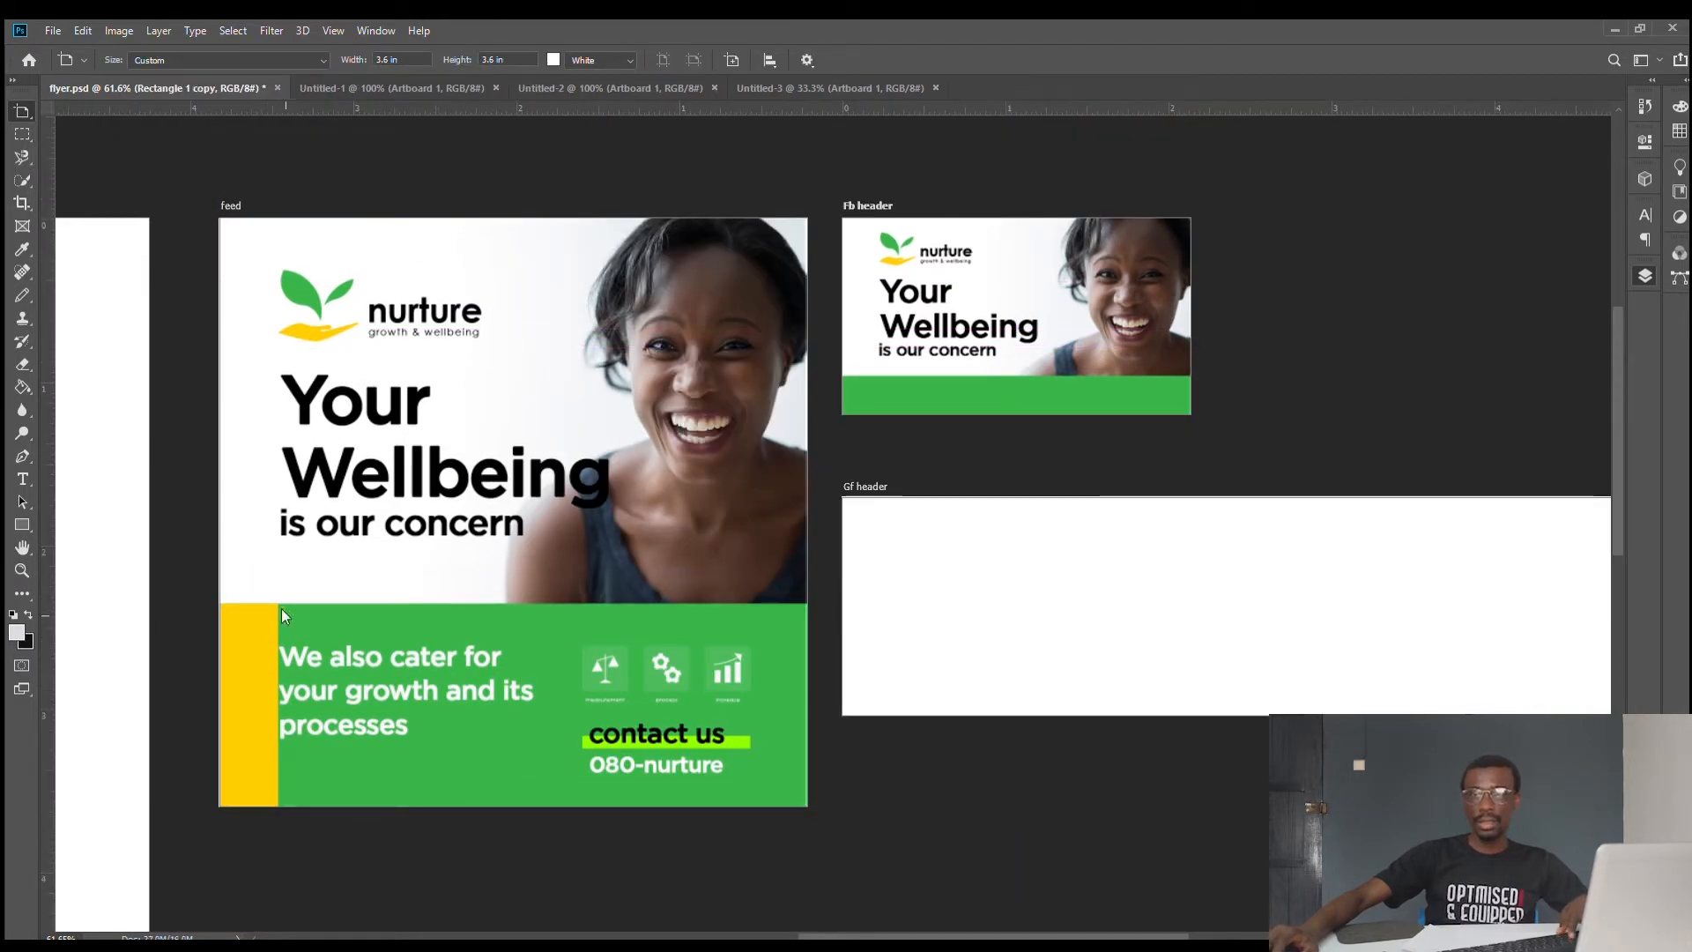
- Duplicate the feed artboard's yellow rectangle and place the copy as a full-height strip along the left edge of the Fb header artboard
{"action": "left_click_drag", "start_coordinate": [252, 636], "coordinate": [862, 364]}
{"action": "scroll", "coordinate": [855, 347], "scroll_direction": "up", "scroll_amount": 5}
{"action": "scroll", "coordinate": [880, 417], "scroll_direction": "up", "scroll_amount": 1}
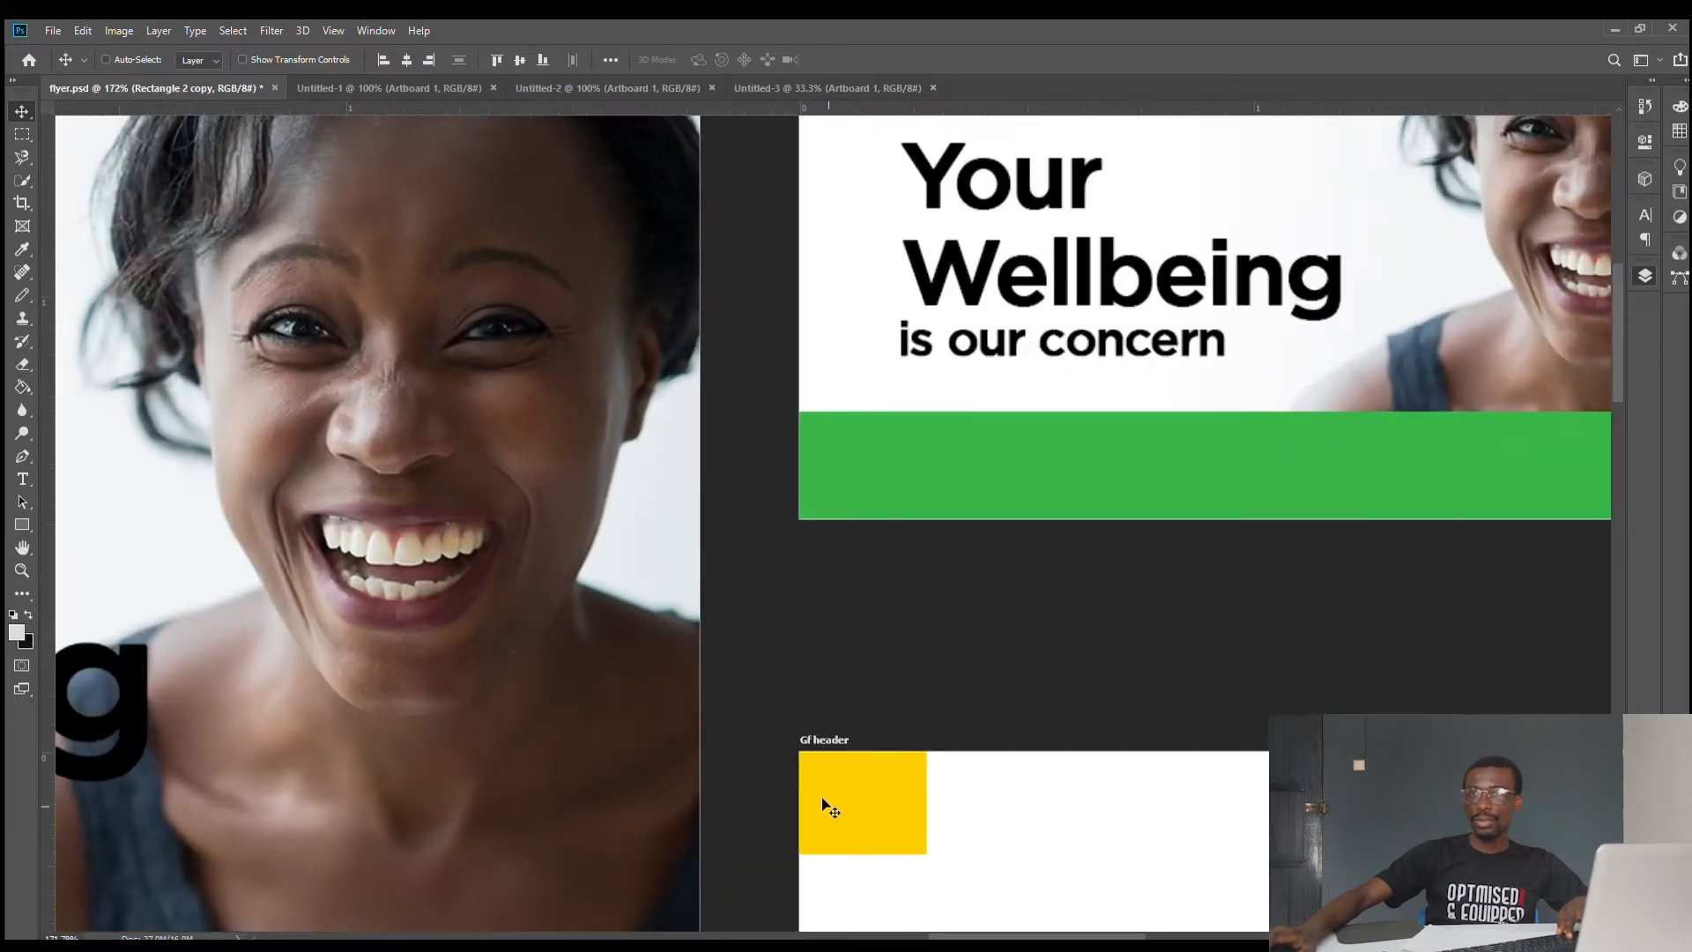
{"action": "left_click_drag", "start_coordinate": [822, 799], "coordinate": [857, 562]}
{"action": "scroll", "coordinate": [857, 561], "scroll_direction": "up", "scroll_amount": 5}
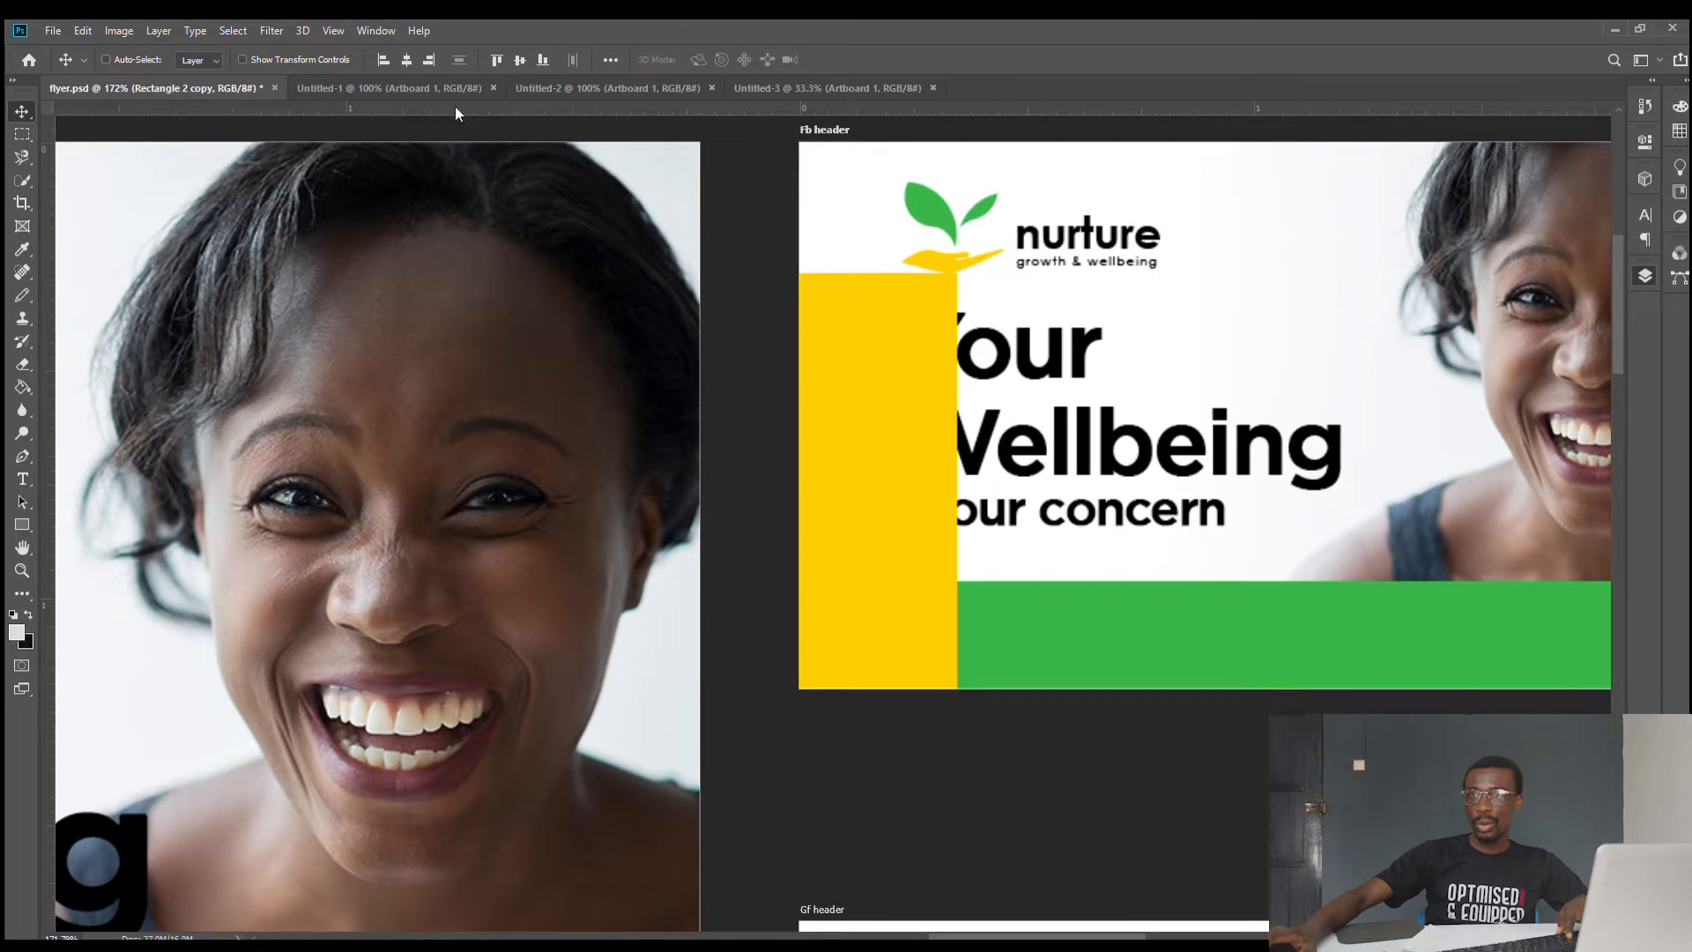
{"action": "scroll", "coordinate": [917, 430], "scroll_direction": "down", "scroll_amount": 5}
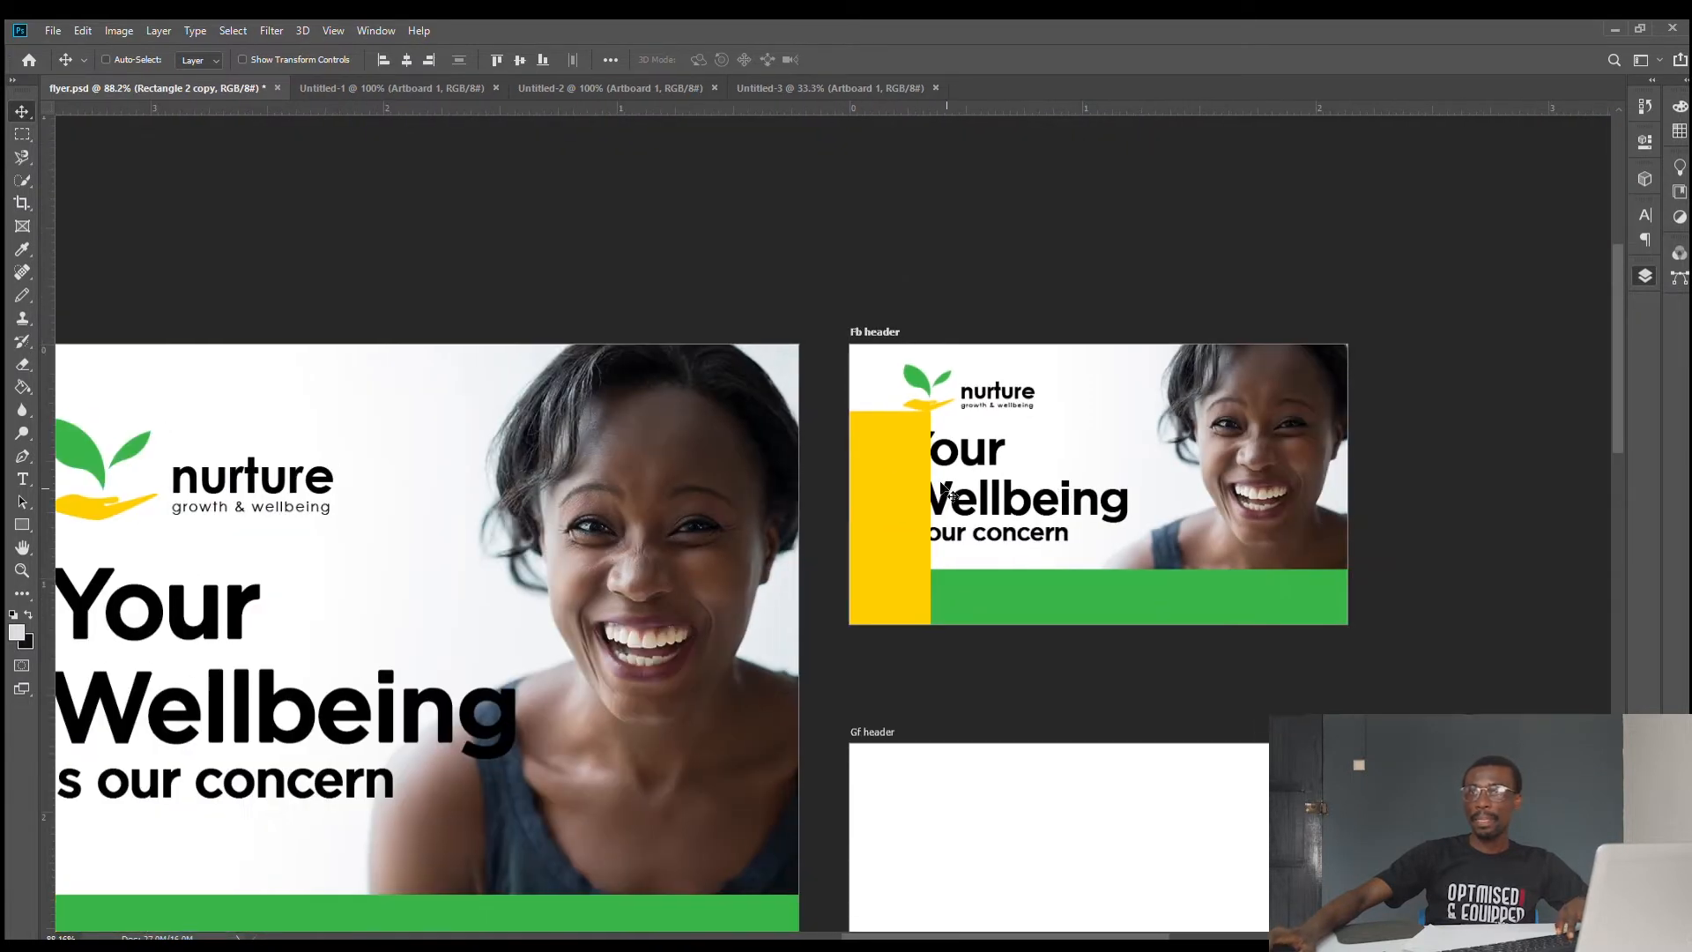
{"action": "left_click_drag", "start_coordinate": [948, 489], "coordinate": [873, 406]}
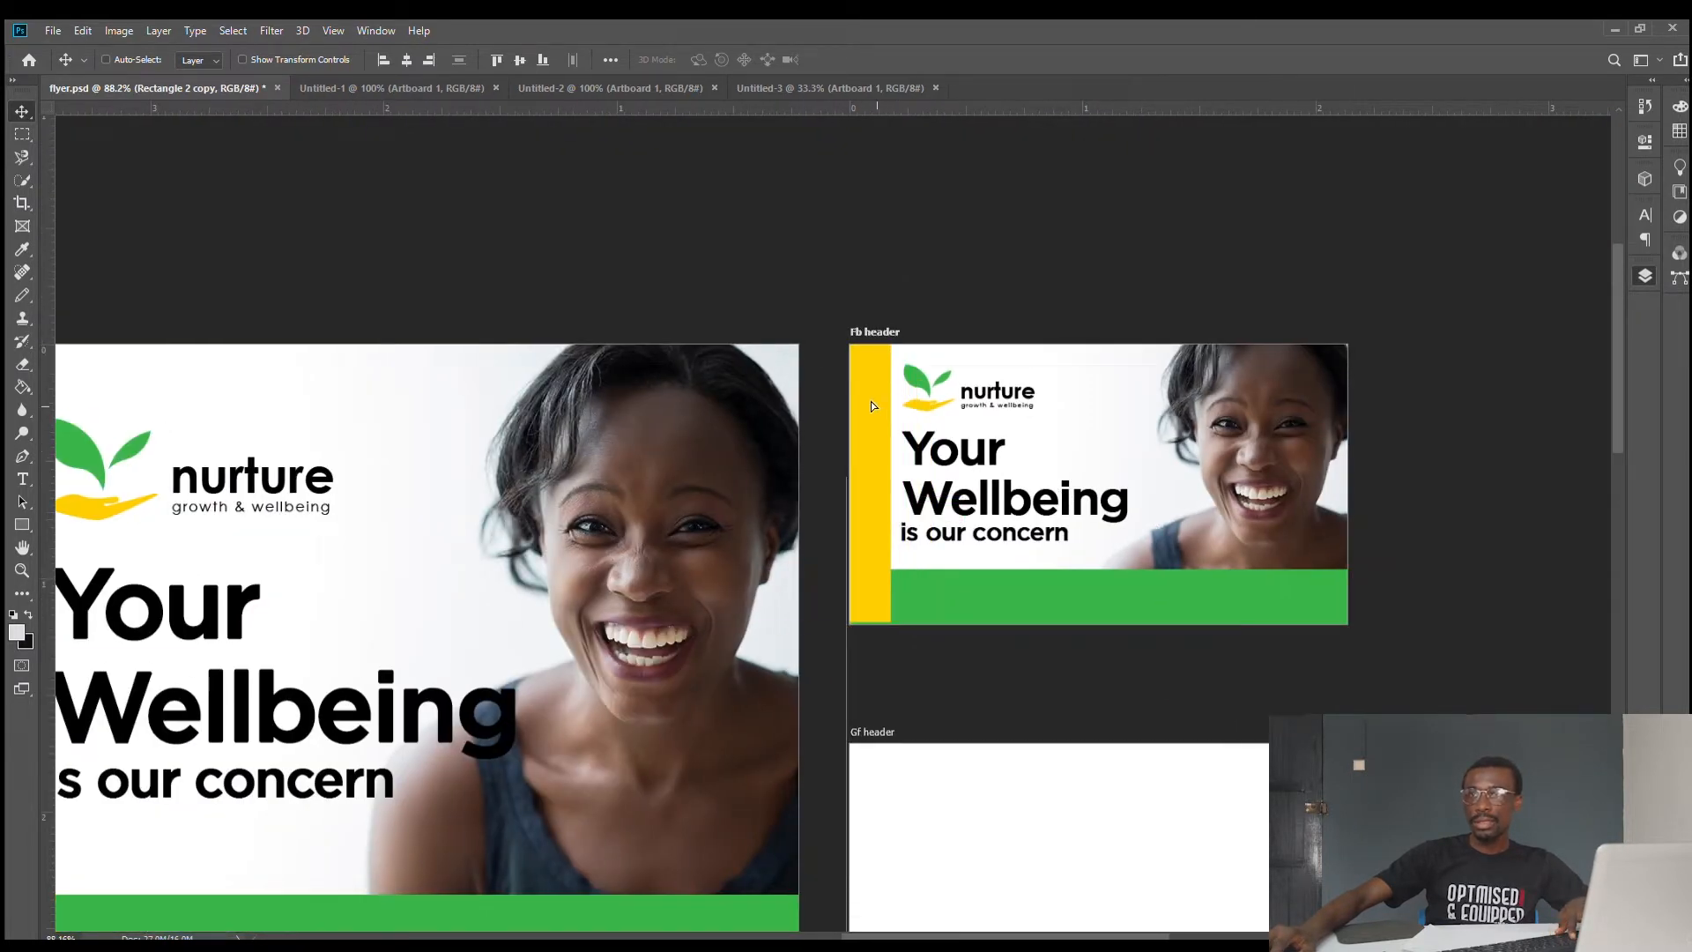
{"action": "scroll", "coordinate": [1014, 410], "scroll_direction": "down", "scroll_amount": 6}
{"action": "scroll", "coordinate": [1008, 412], "scroll_direction": "up", "scroll_amount": 5}
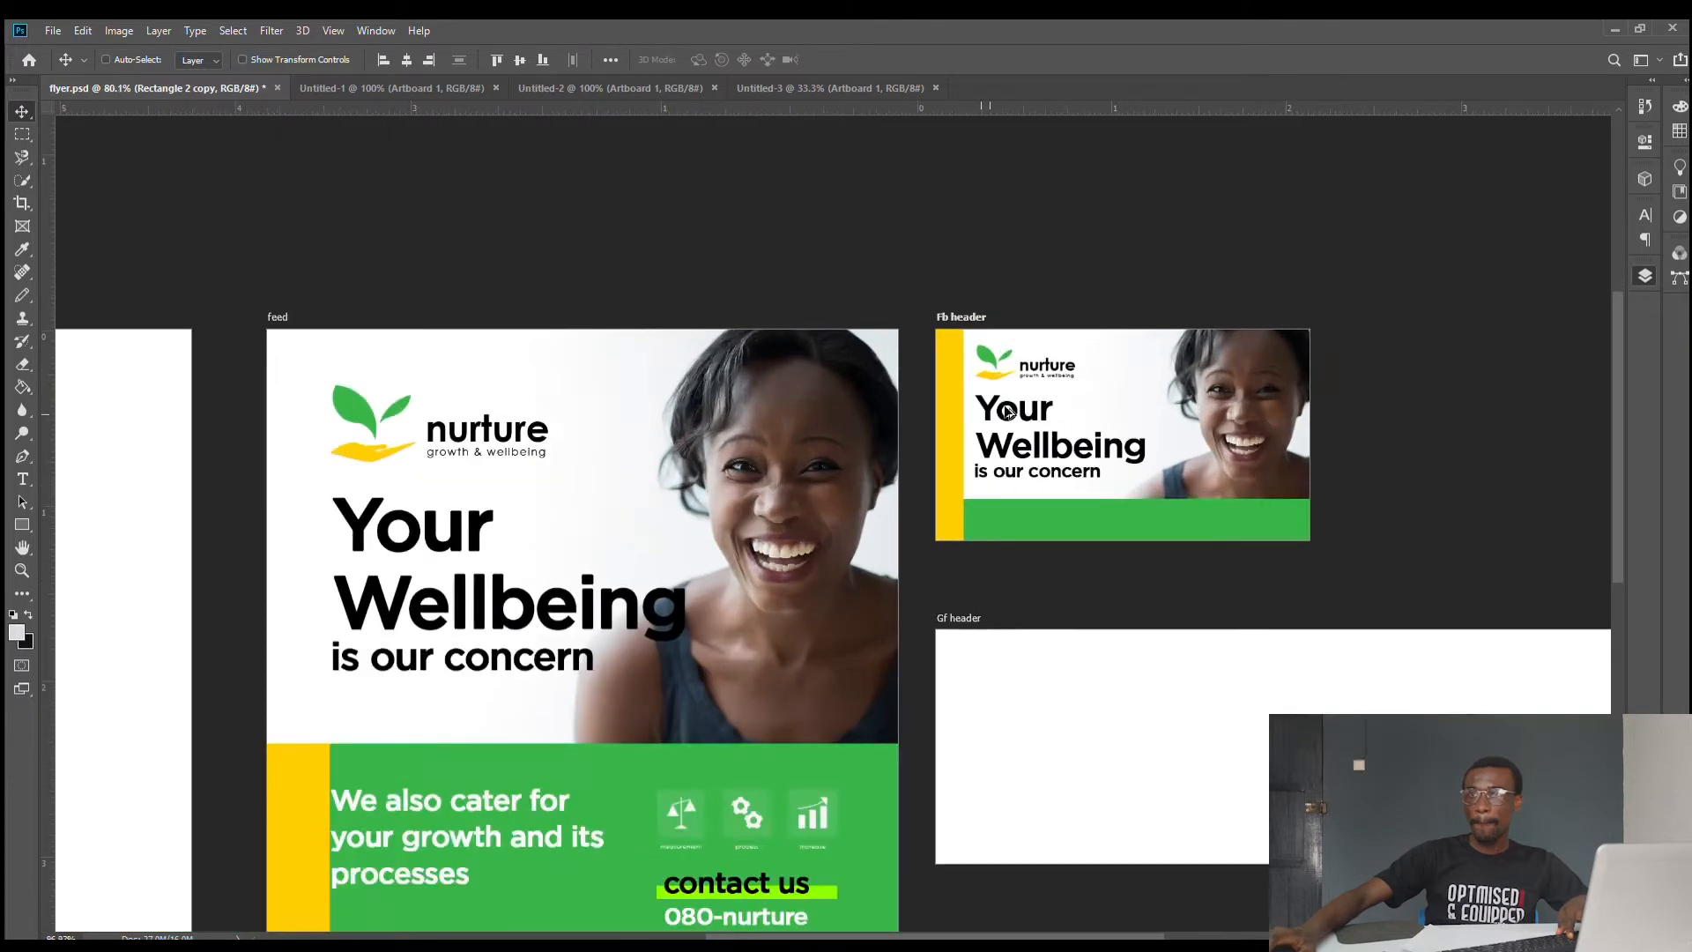
{"action": "scroll", "coordinate": [1009, 413], "scroll_direction": "up", "scroll_amount": 3}
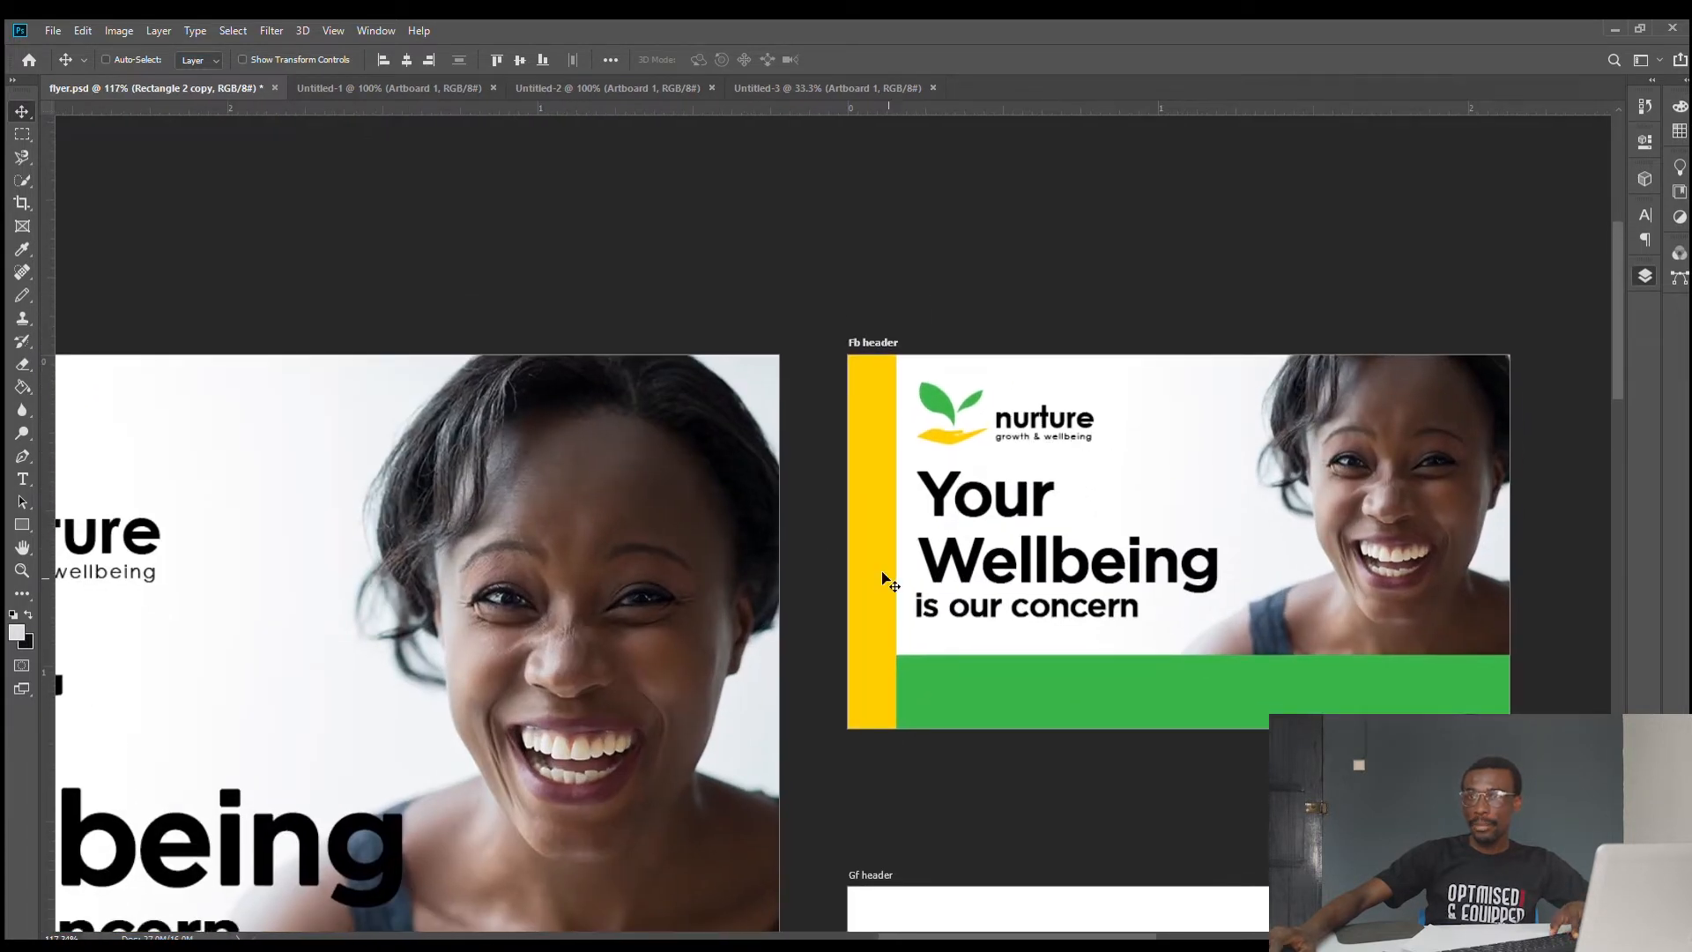
{"action": "mouse_move", "coordinate": [882, 573]}
{"action": "left_mouse_down"}
{"action": "mouse_move", "coordinate": [898, 568]}
{"action": "mouse_move", "coordinate": [884, 570]}
{"action": "left_mouse_up"}
- Squash the yellow strip on the Fb header artboard to 22.52% height so it covers only the left end of the green band
{"action": "scroll", "coordinate": [890, 571], "scroll_direction": "down", "scroll_amount": 4}
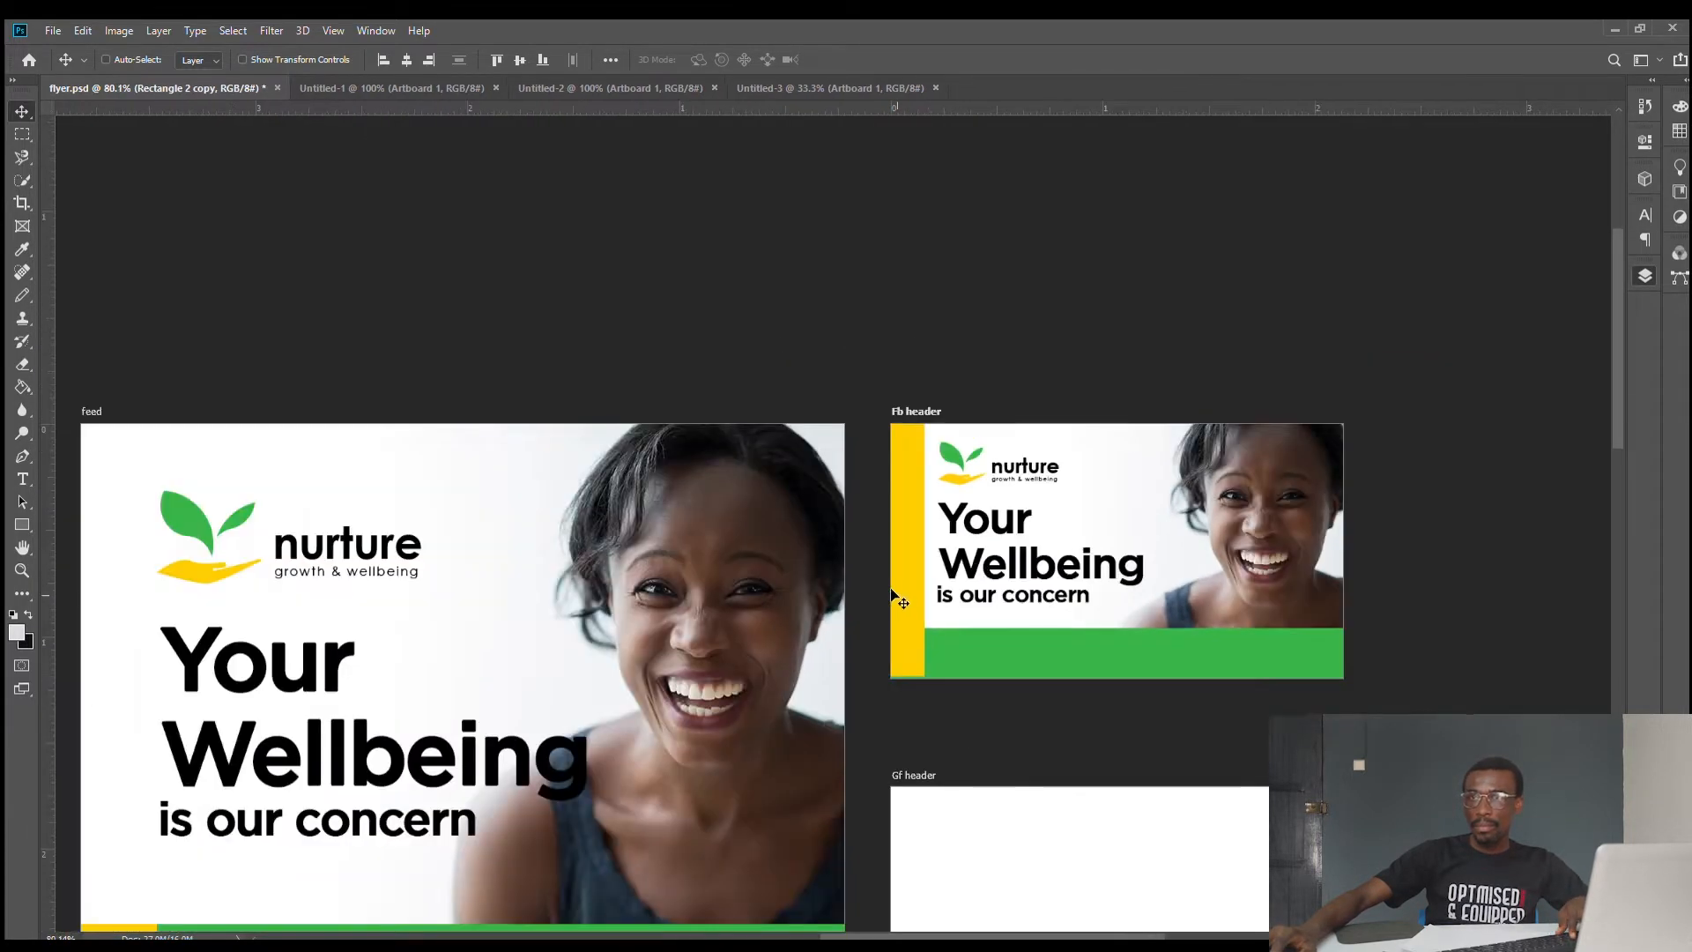
{"action": "scroll", "coordinate": [965, 564], "scroll_direction": "down", "scroll_amount": 3}
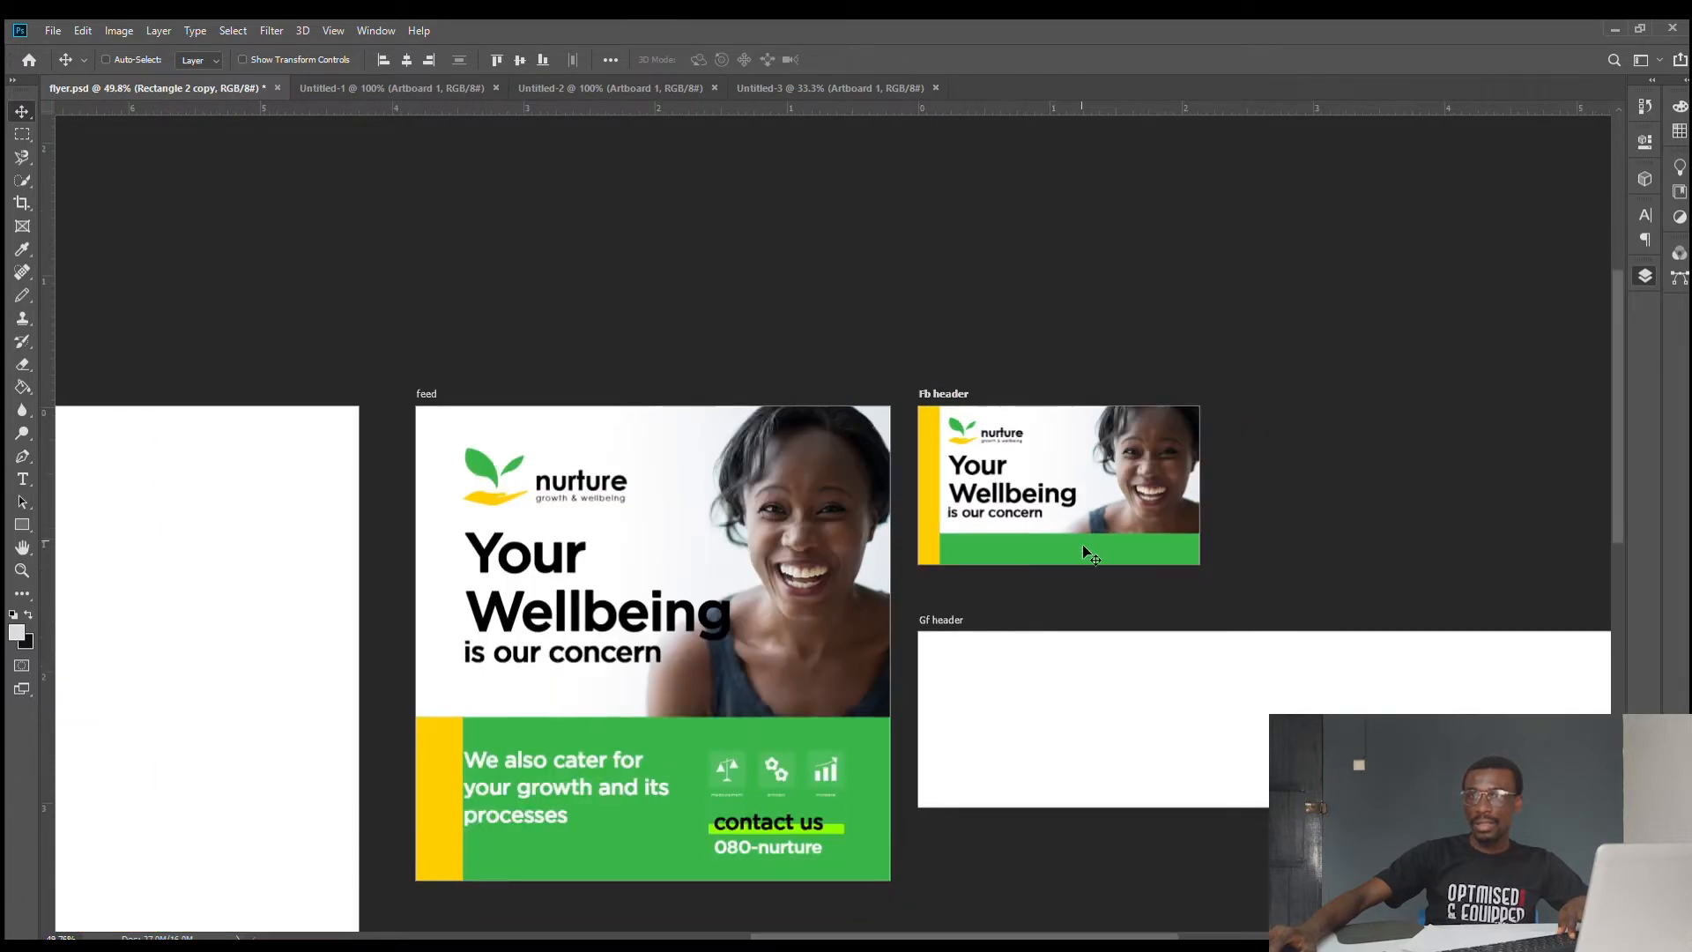
{"action": "scroll", "coordinate": [1090, 556], "scroll_direction": "down", "scroll_amount": 2}
{"action": "scroll", "coordinate": [857, 417], "scroll_direction": "up", "scroll_amount": 3}
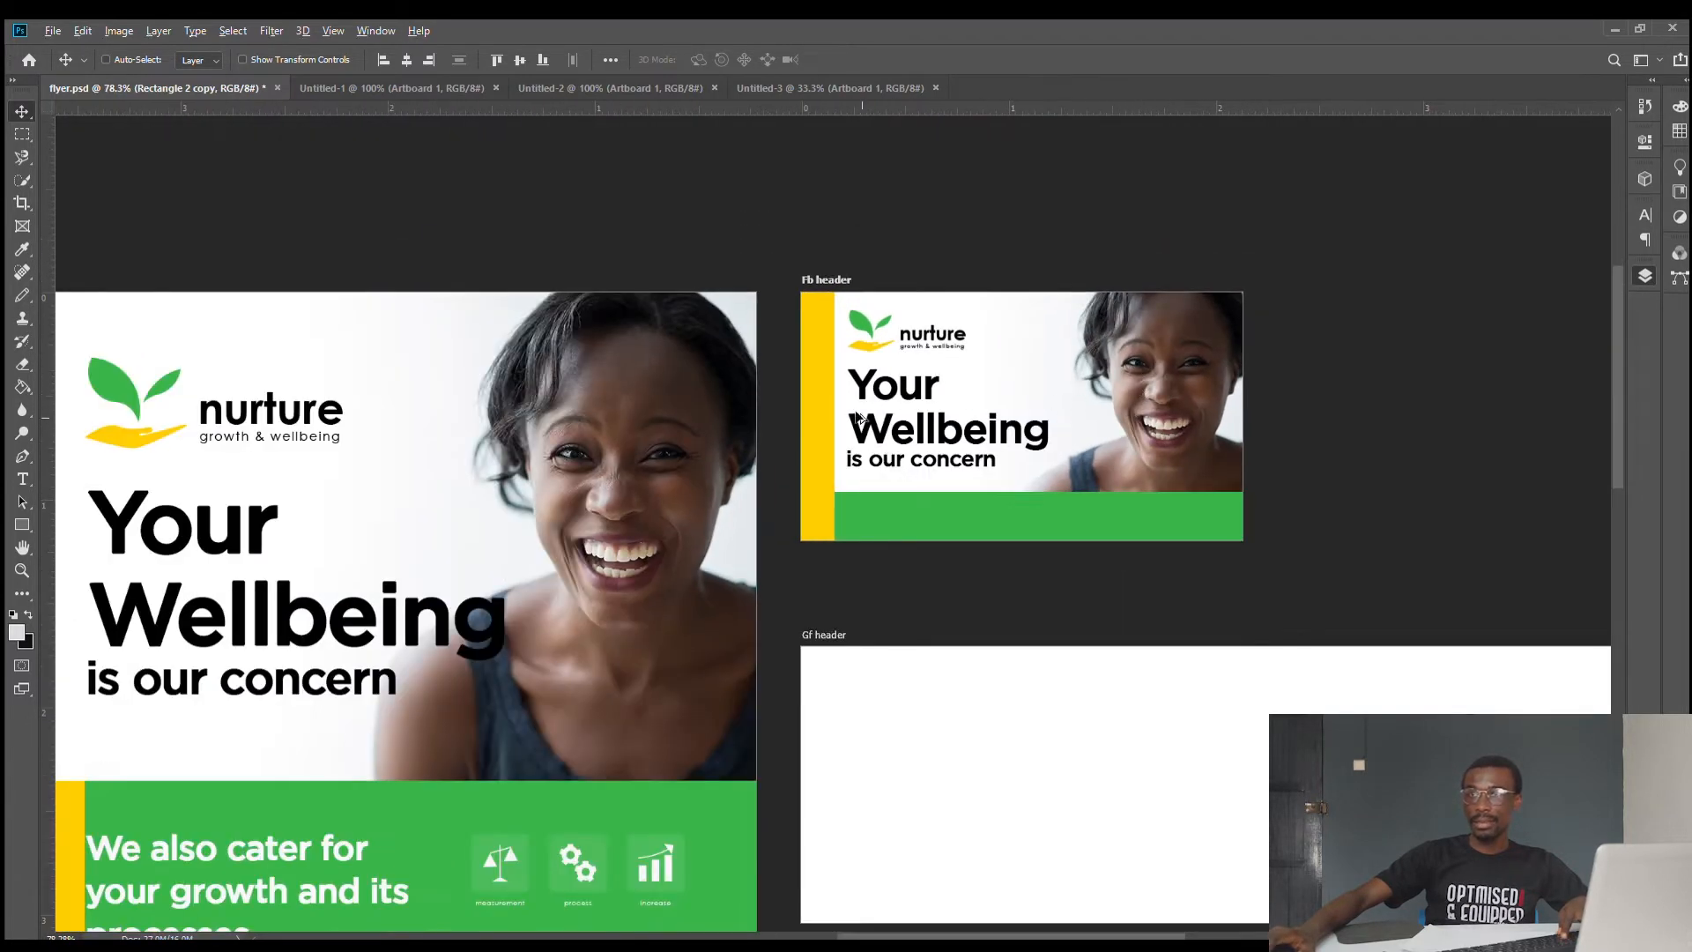
{"action": "scroll", "coordinate": [857, 415], "scroll_direction": "up", "scroll_amount": 1}
{"action": "scroll", "coordinate": [1012, 420], "scroll_direction": "down", "scroll_amount": 1}
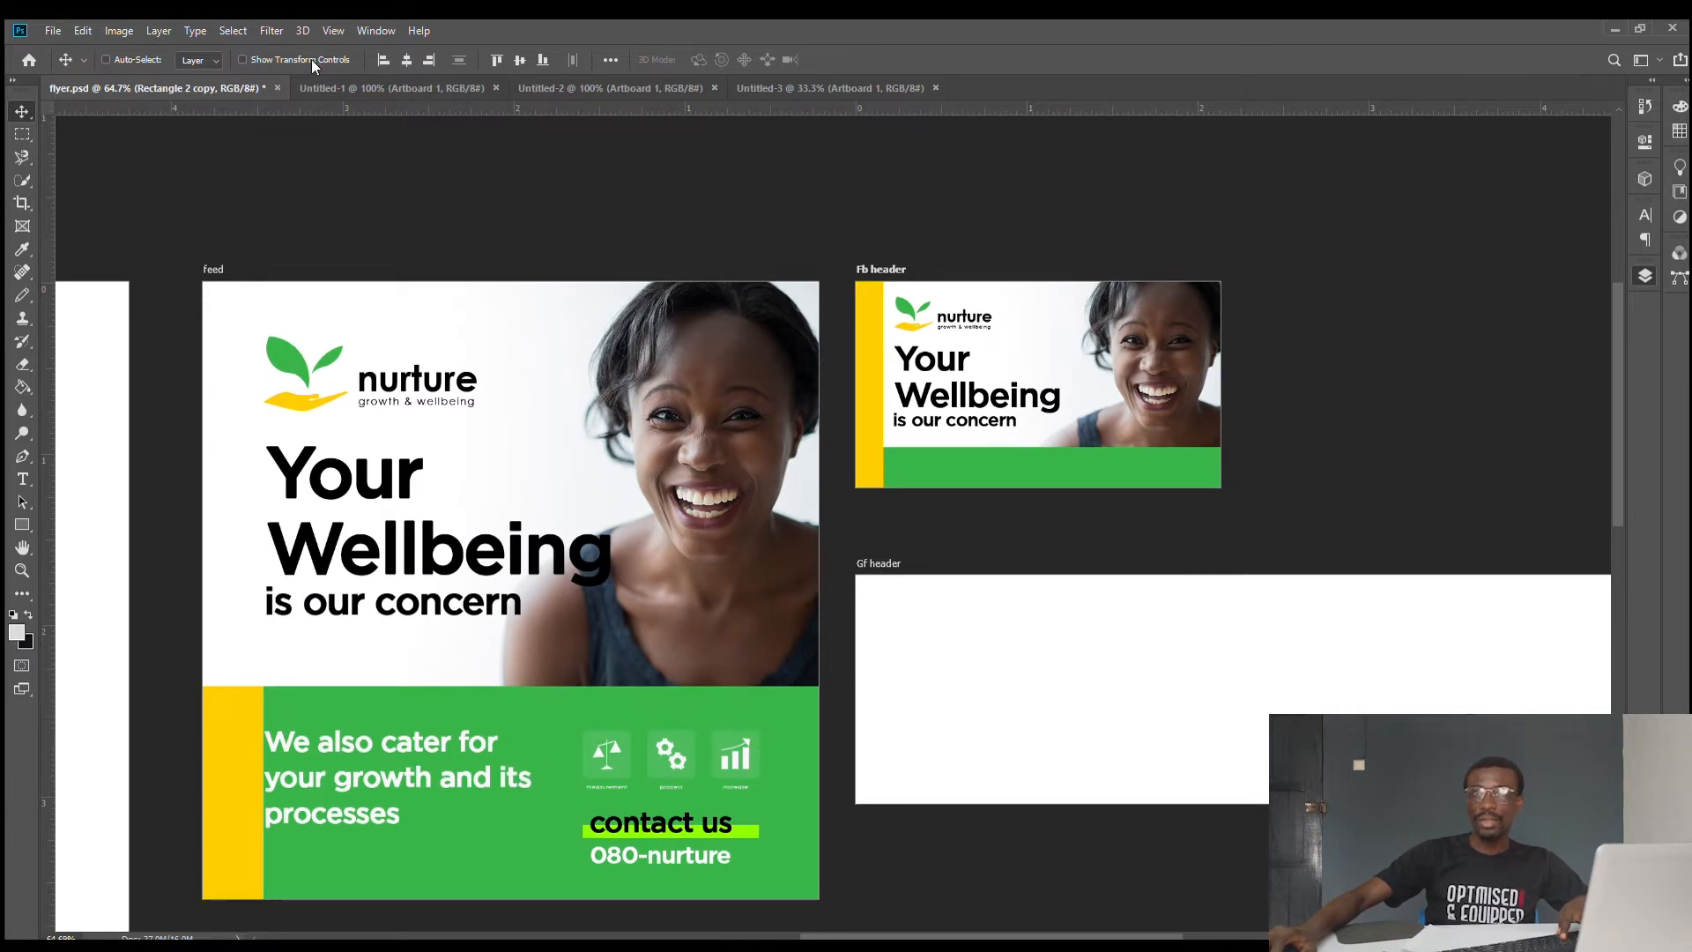
{"action": "left_click", "coordinate": [275, 59]}
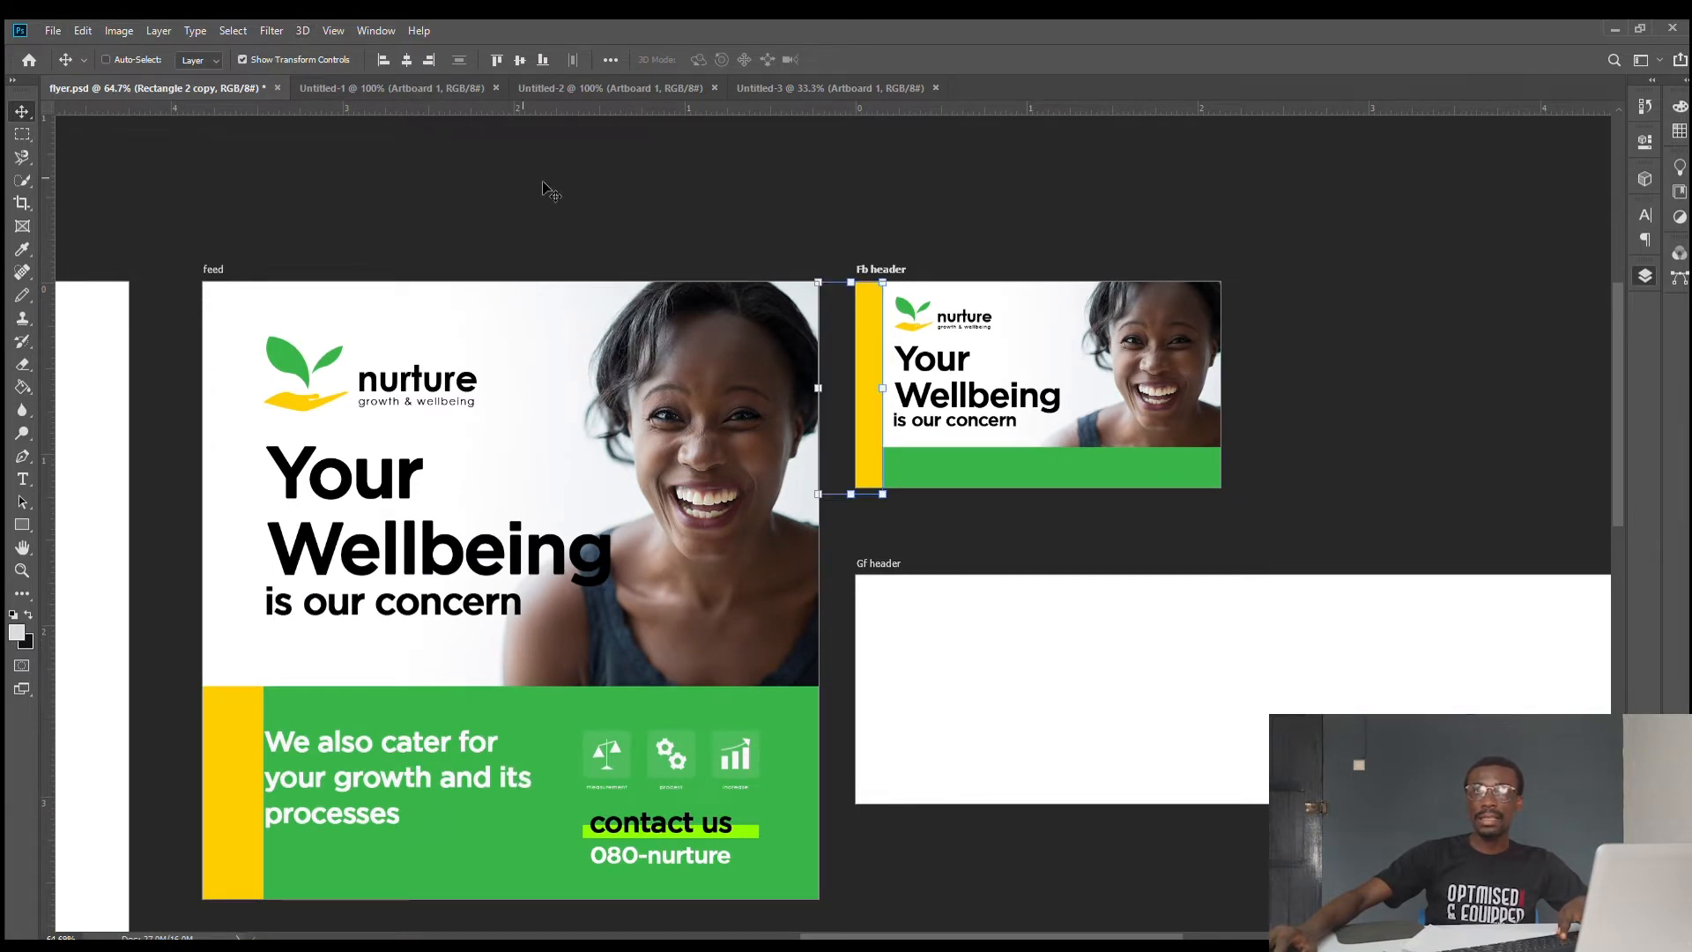
{"action": "scroll", "coordinate": [849, 297], "scroll_direction": "up", "scroll_amount": 5}
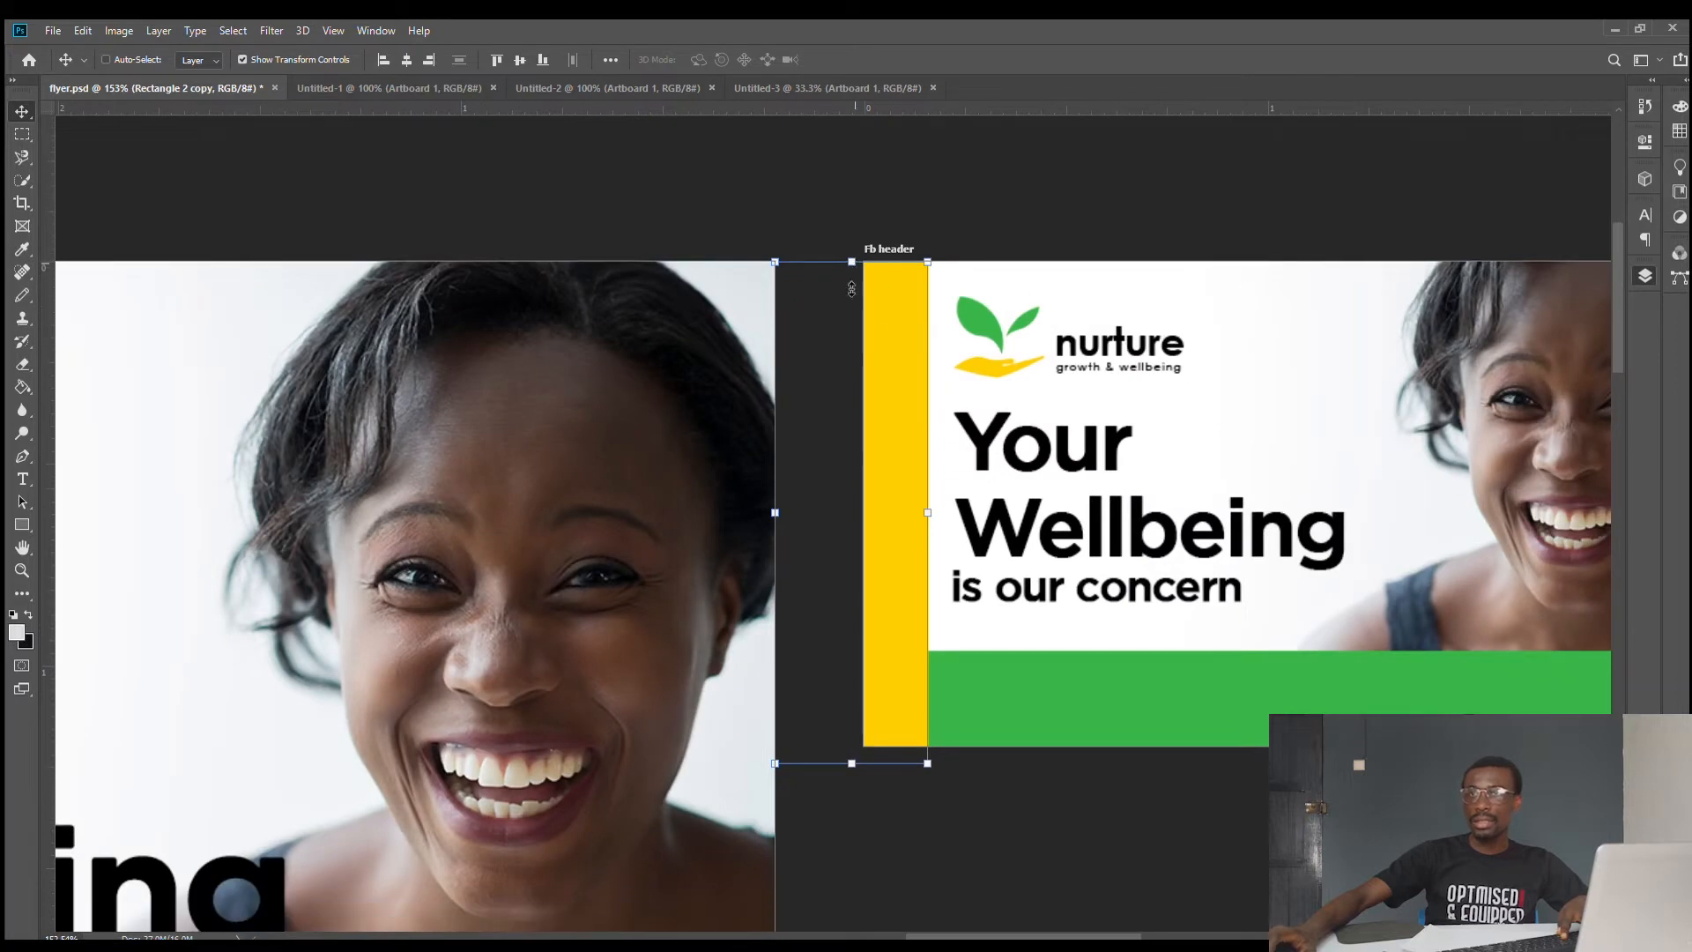
{"action": "left_click_drag", "start_coordinate": [851, 289], "coordinate": [838, 654]}
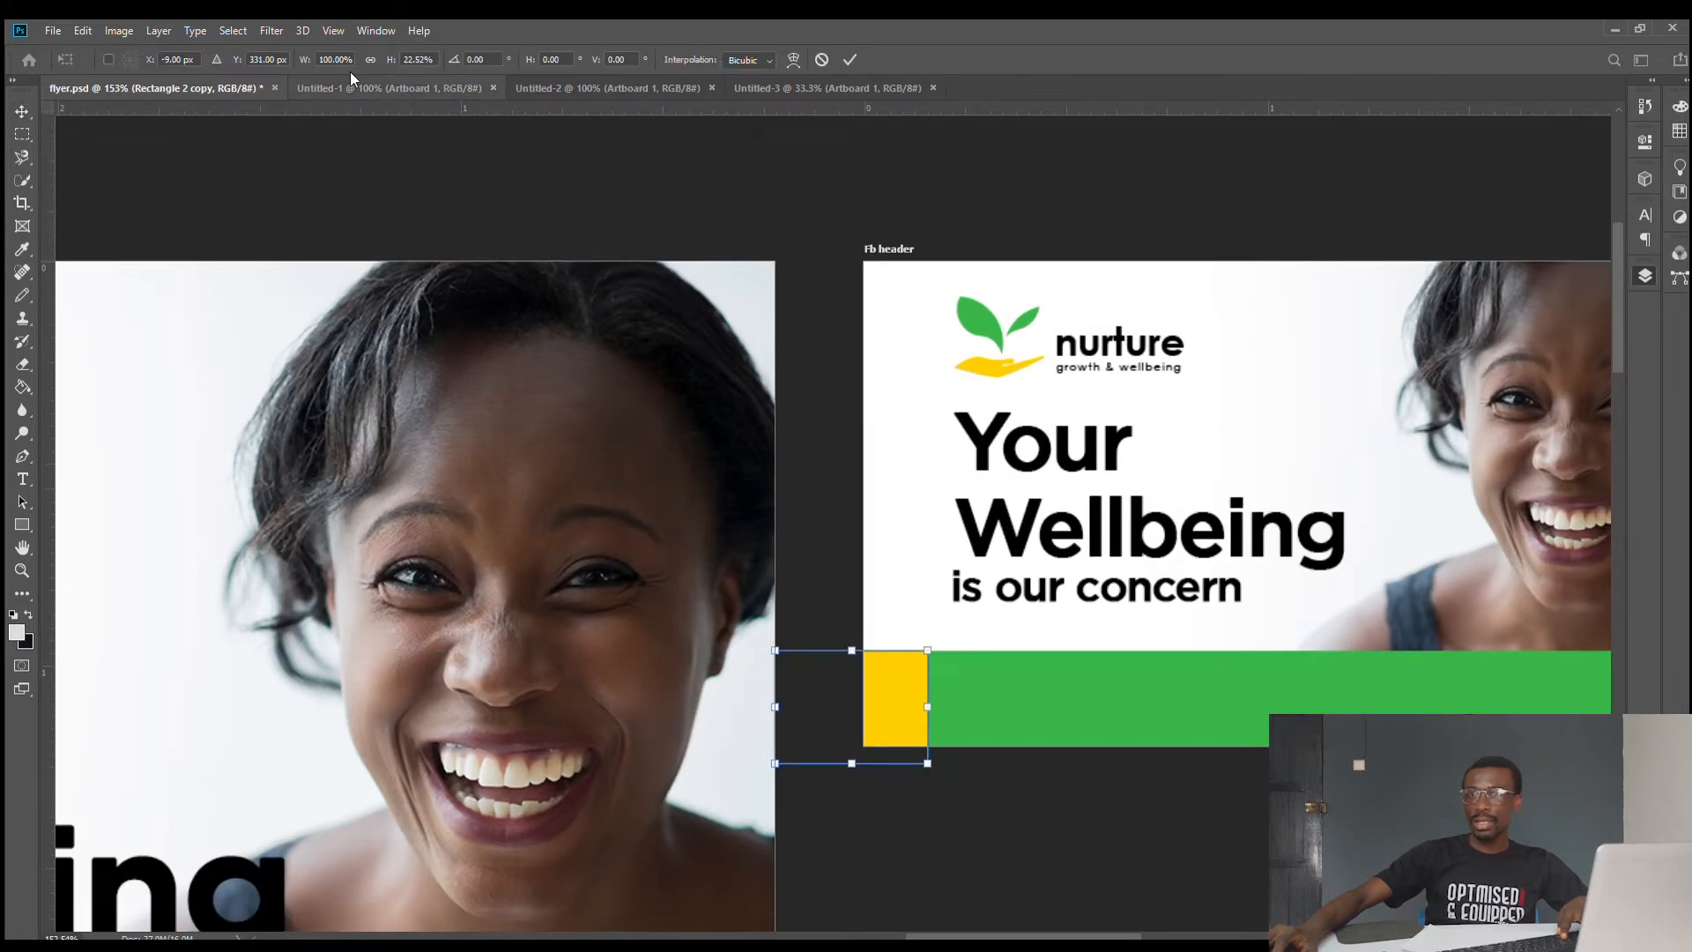
{"action": "left_click", "coordinate": [849, 59]}
{"action": "scroll", "coordinate": [1018, 378], "scroll_direction": "down", "scroll_amount": 5}
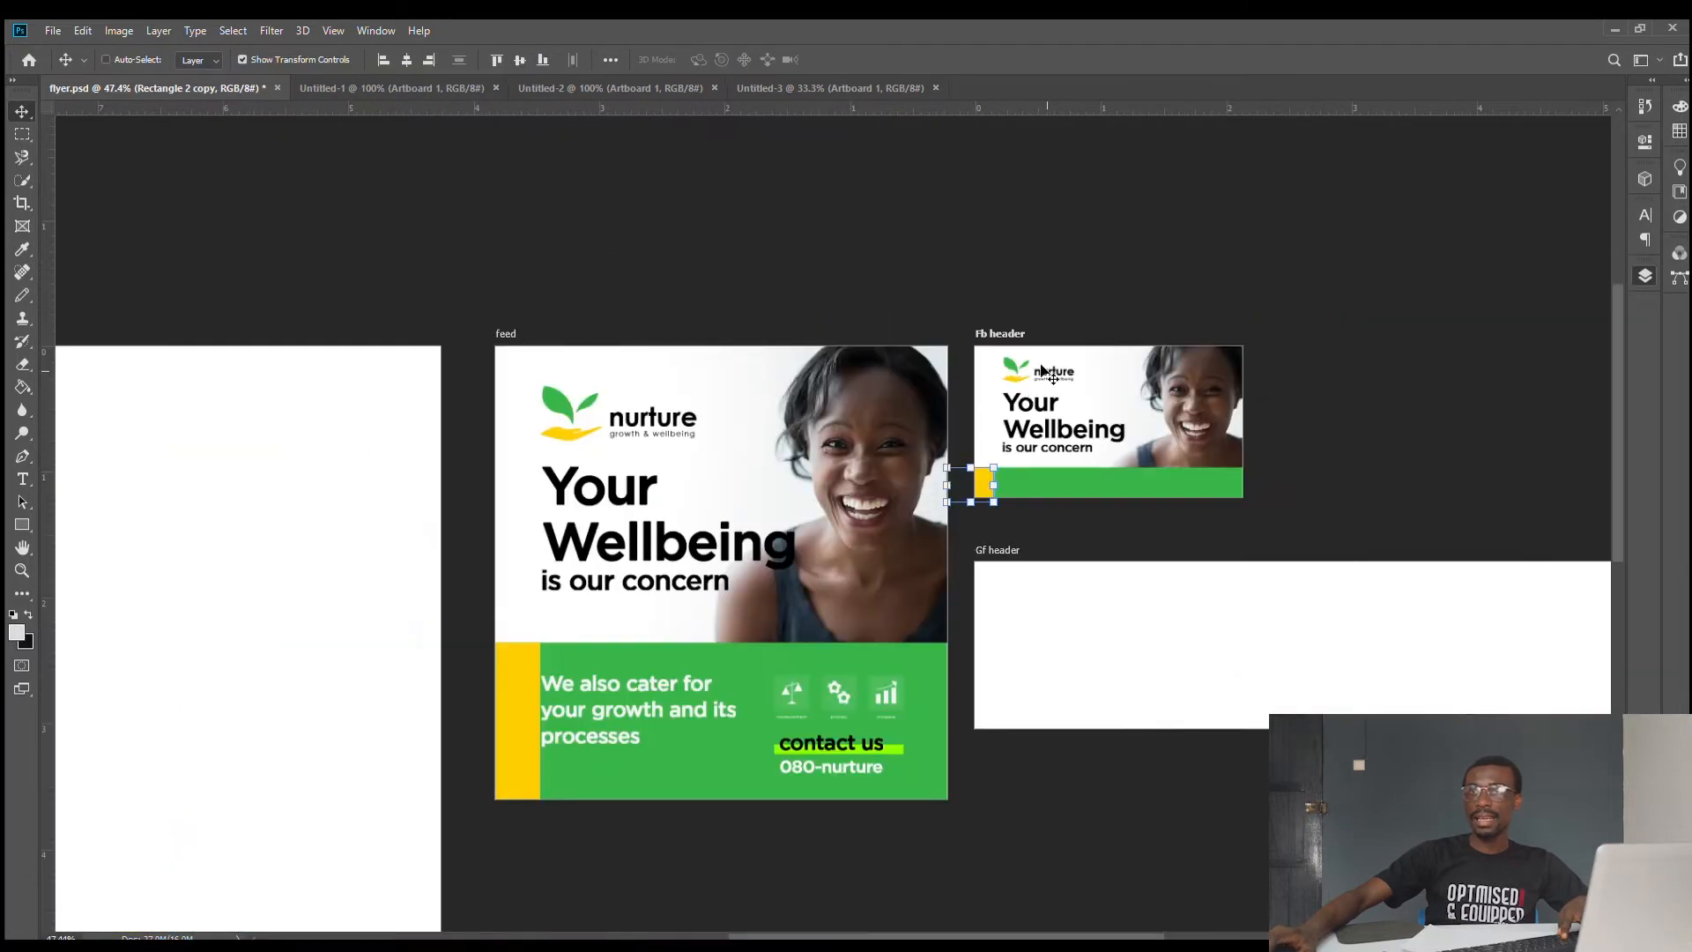
{"action": "left_click", "coordinate": [295, 59]}
- Duplicate the feed's "We also cater for your growth and its processes" text and fit a smaller copy into the Fb header's green band
{"action": "scroll", "coordinate": [978, 483], "scroll_direction": "up", "scroll_amount": 5}
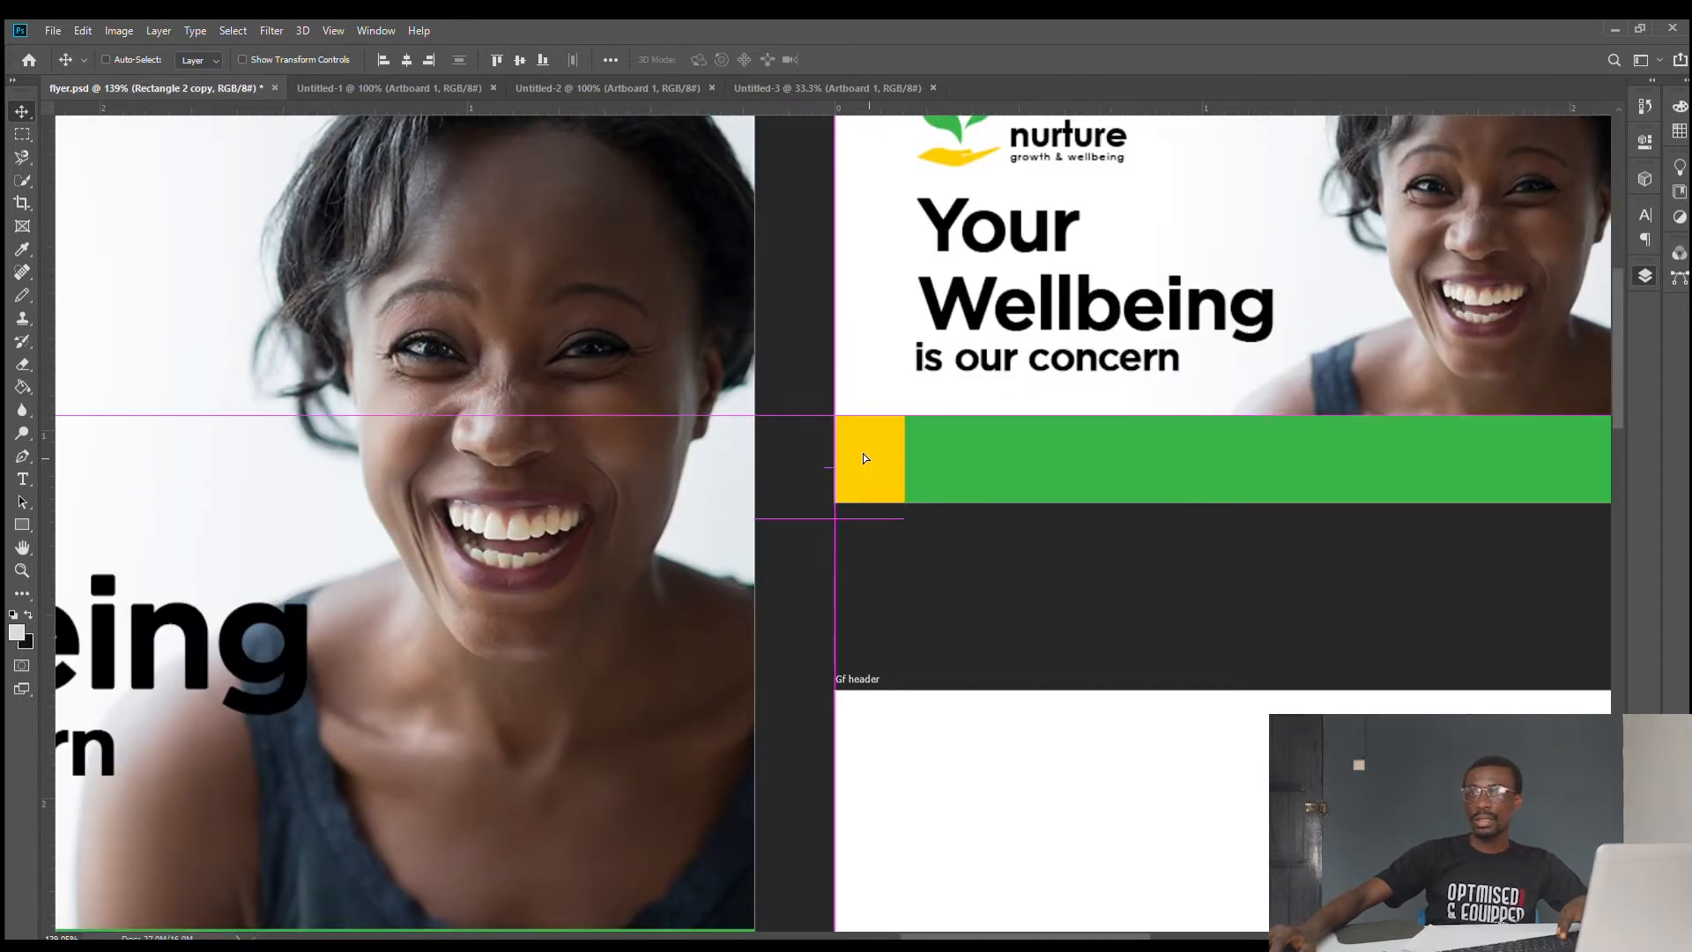
{"action": "scroll", "coordinate": [934, 452], "scroll_direction": "down", "scroll_amount": 3}
{"action": "scroll", "coordinate": [975, 463], "scroll_direction": "down", "scroll_amount": 3}
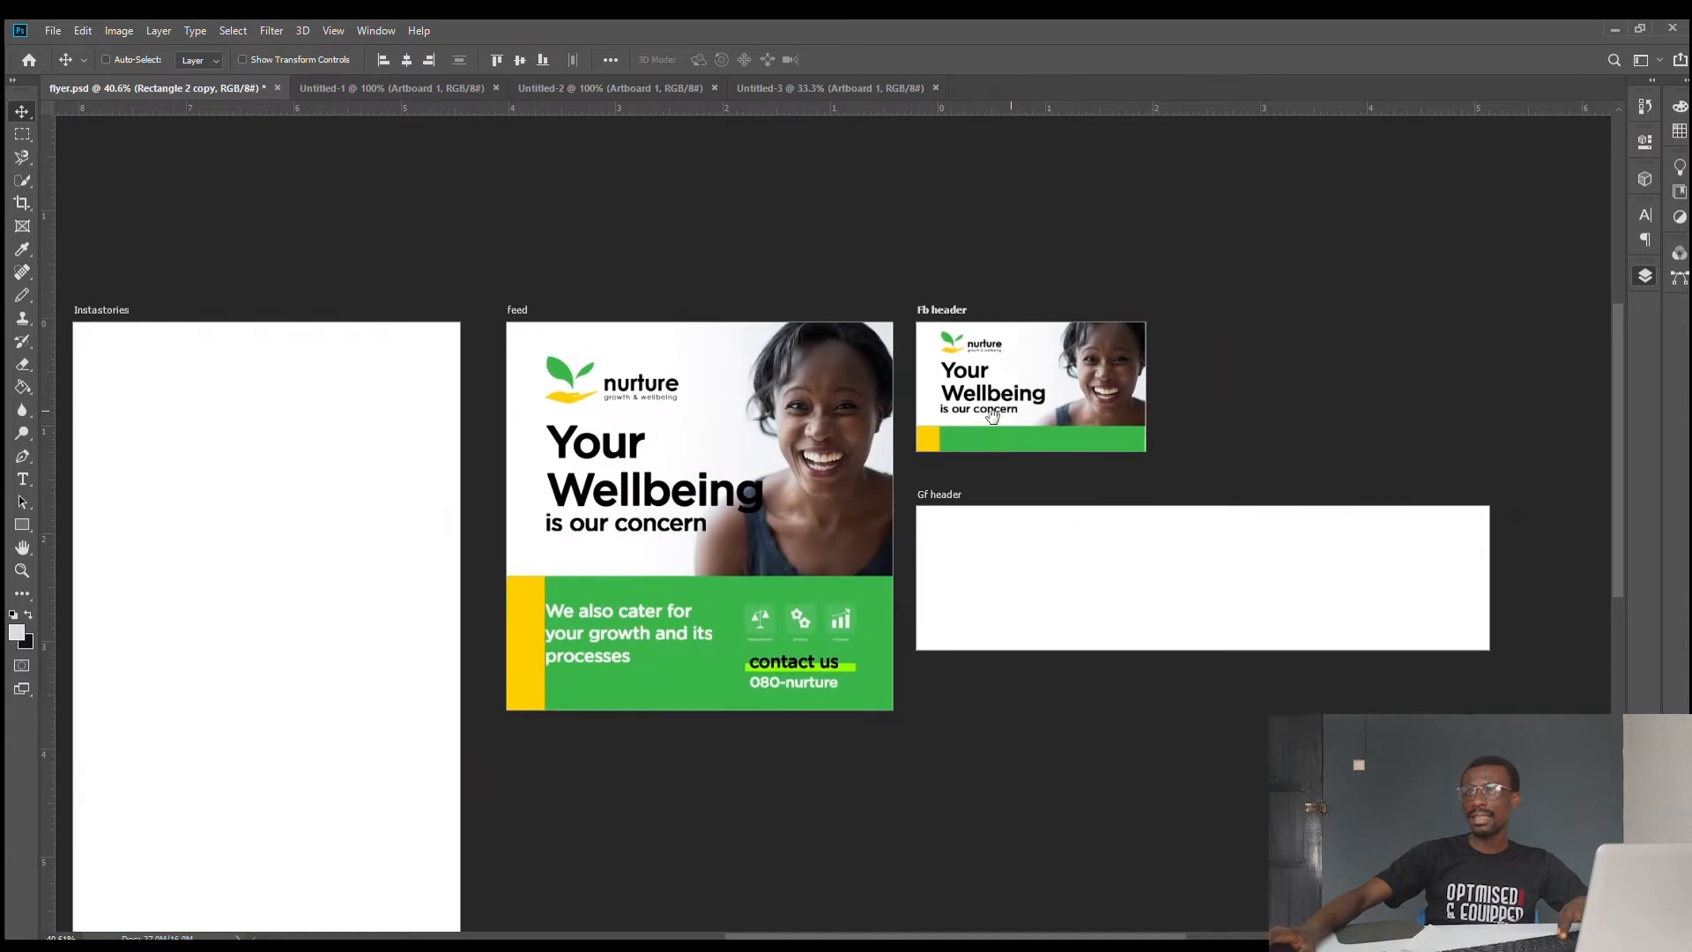
{"action": "scroll", "coordinate": [991, 441], "scroll_direction": "up", "scroll_amount": 3}
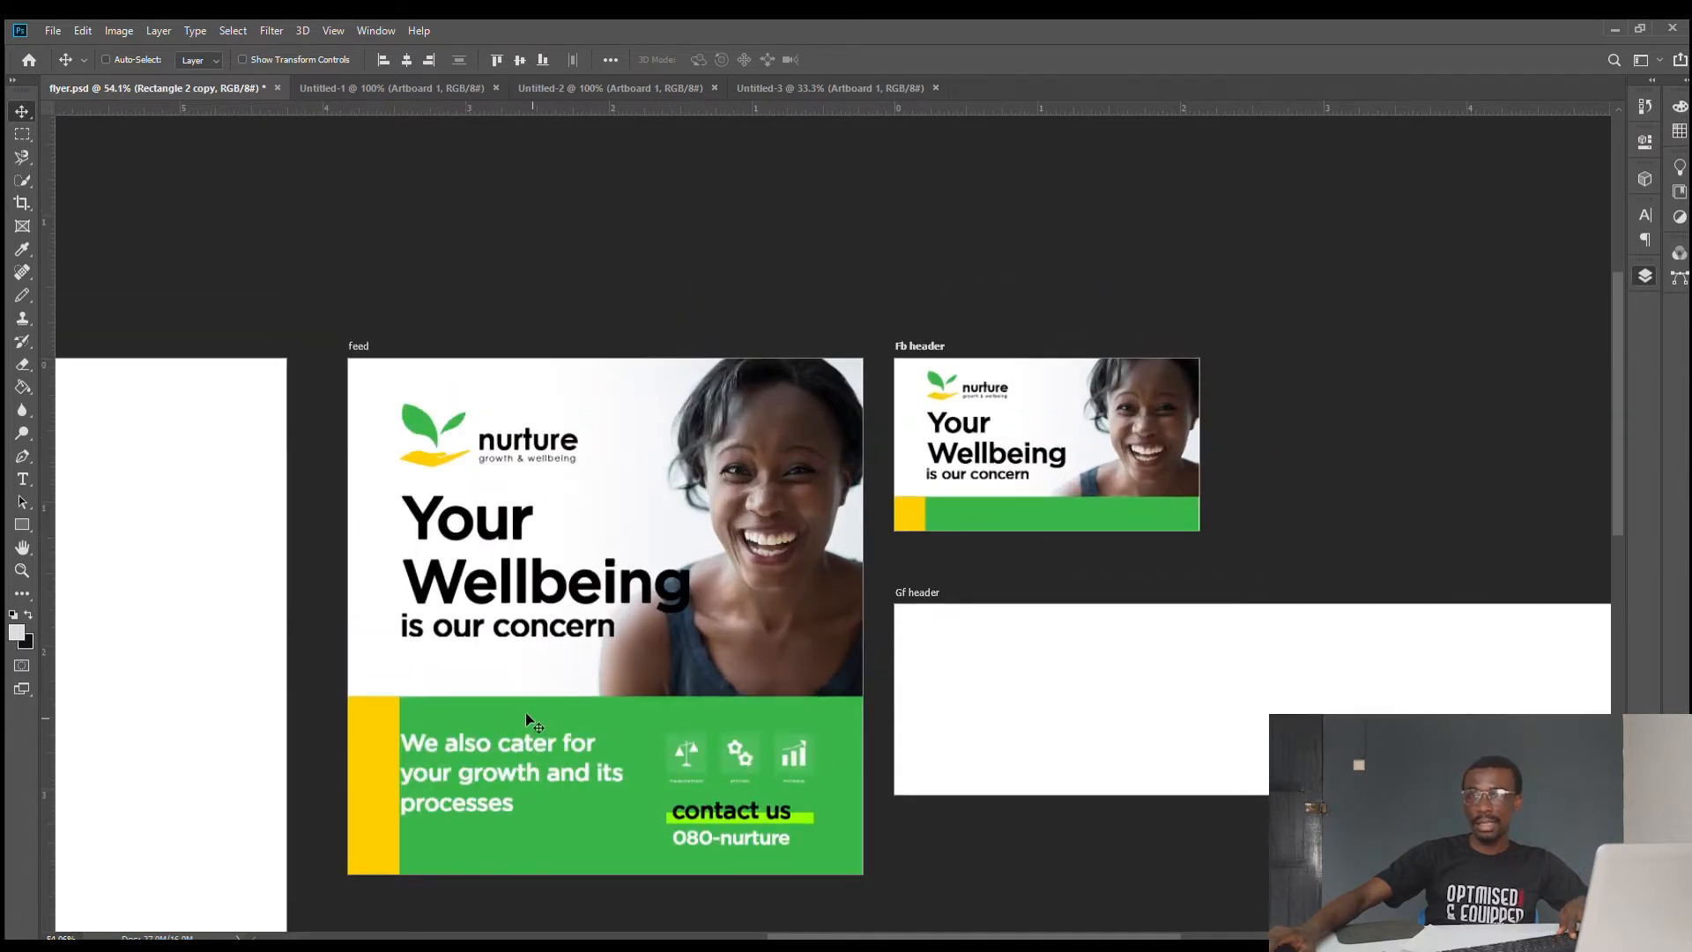
{"action": "left_click_drag", "start_coordinate": [557, 769], "coordinate": [1062, 480]}
{"action": "scroll", "coordinate": [1062, 481], "scroll_direction": "up", "scroll_amount": 3}
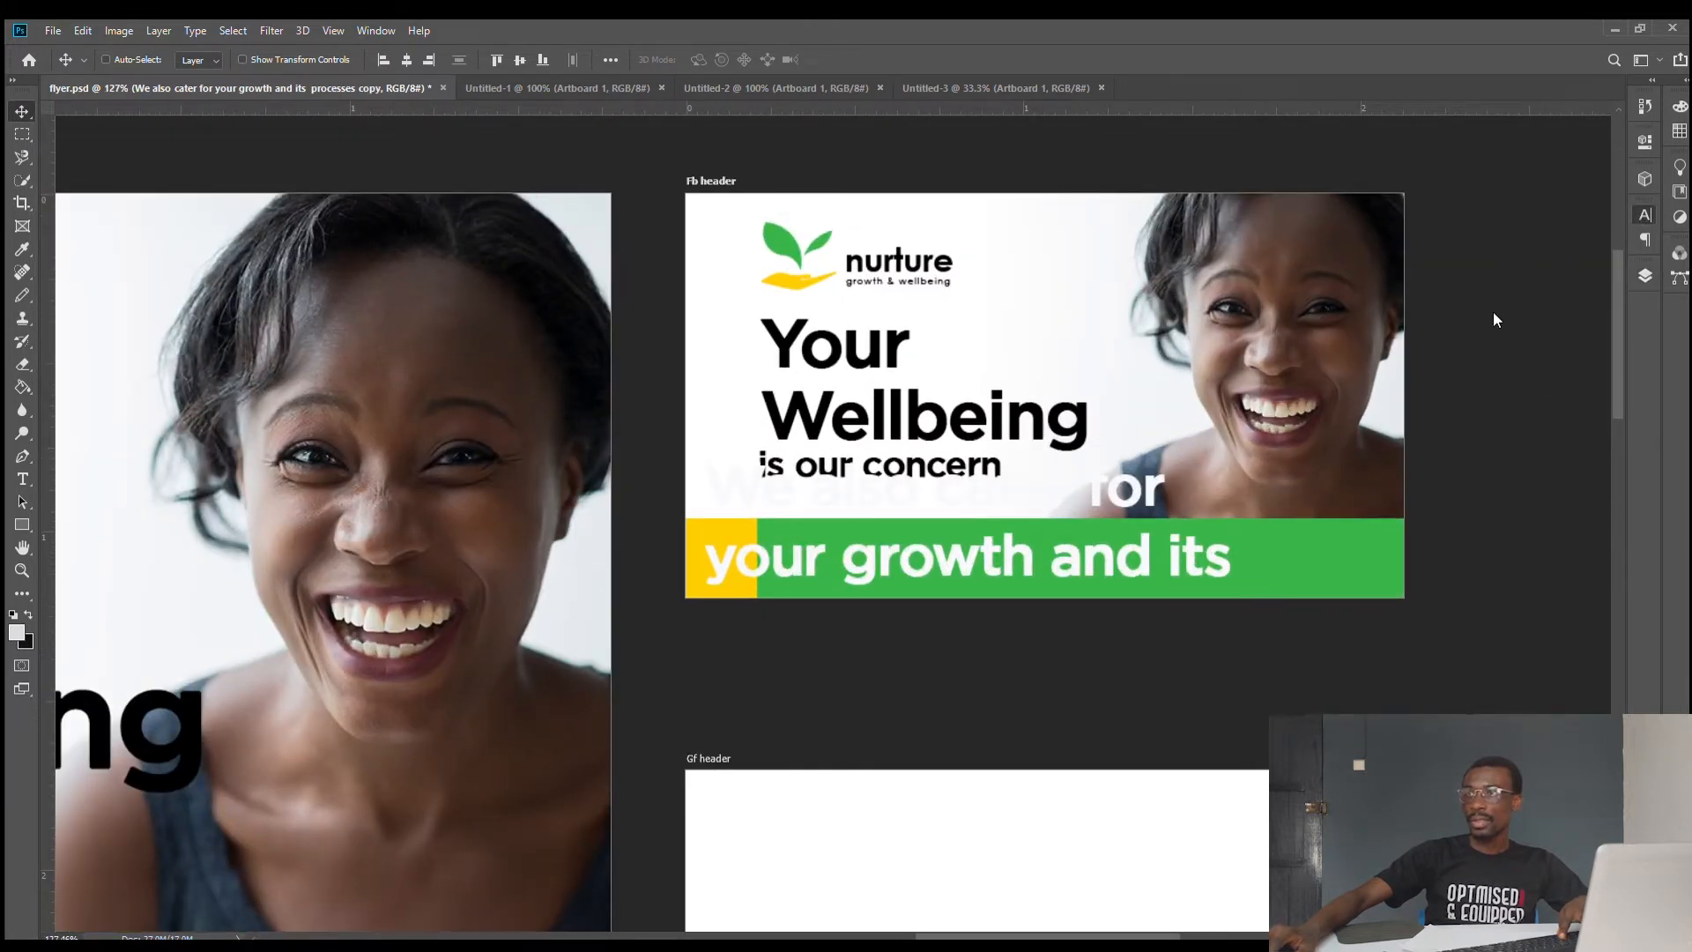
{"action": "left_click_drag", "start_coordinate": [938, 548], "coordinate": [991, 546]}
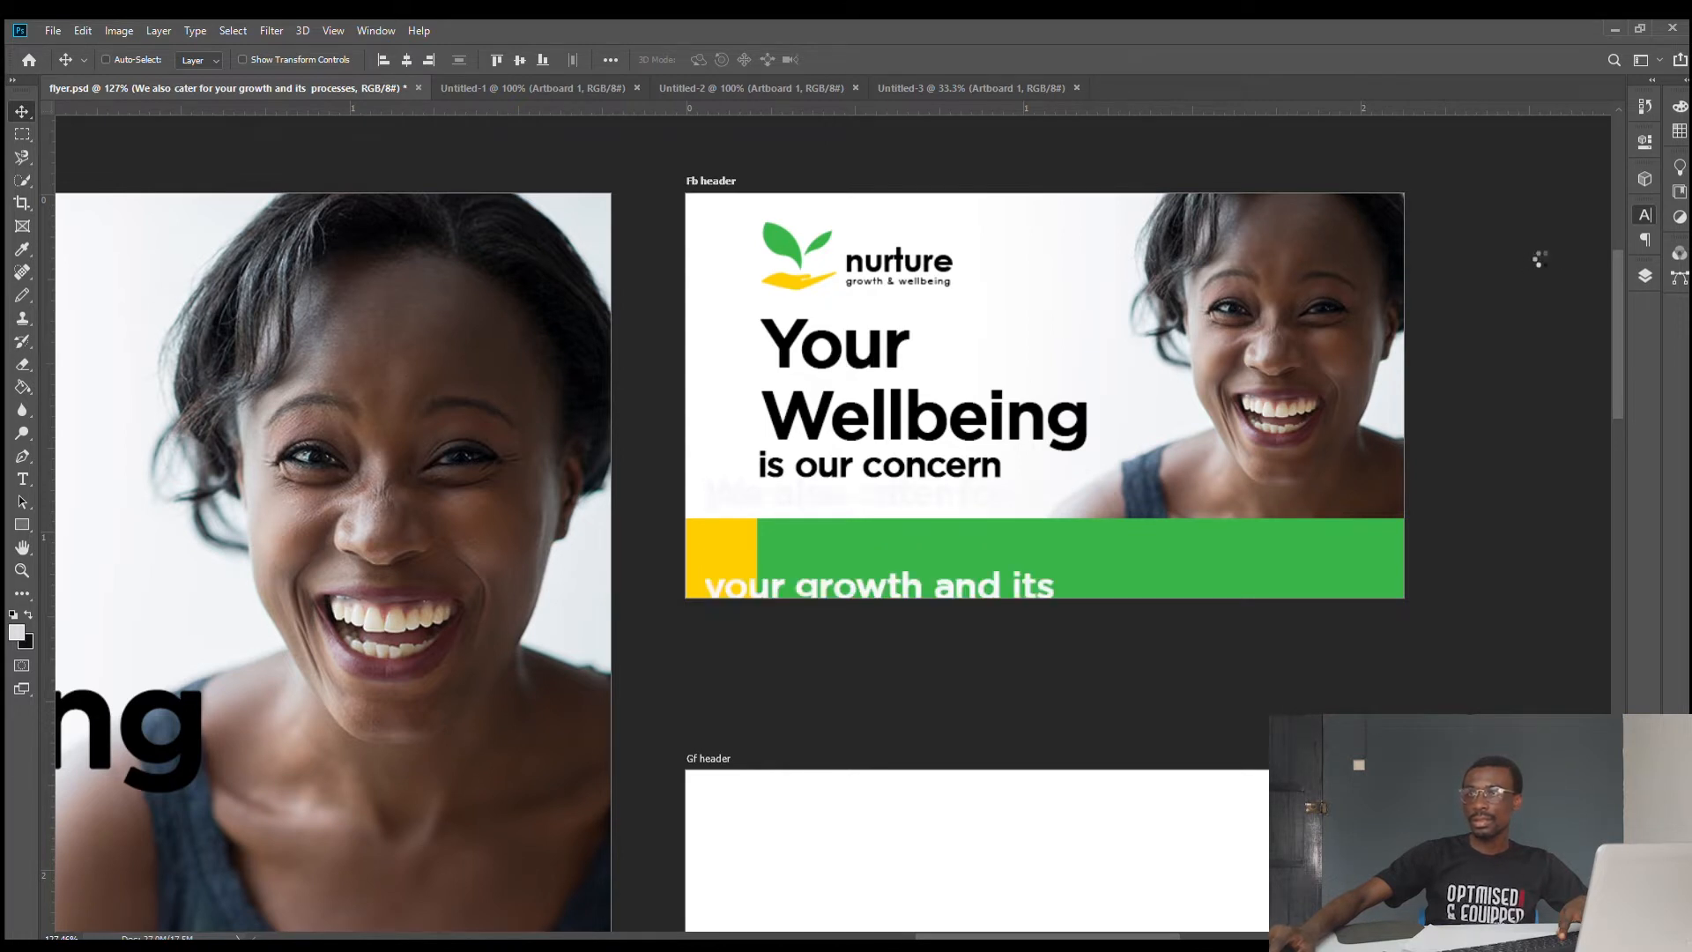
{"action": "left_click_drag", "start_coordinate": [900, 526], "coordinate": [964, 588]}
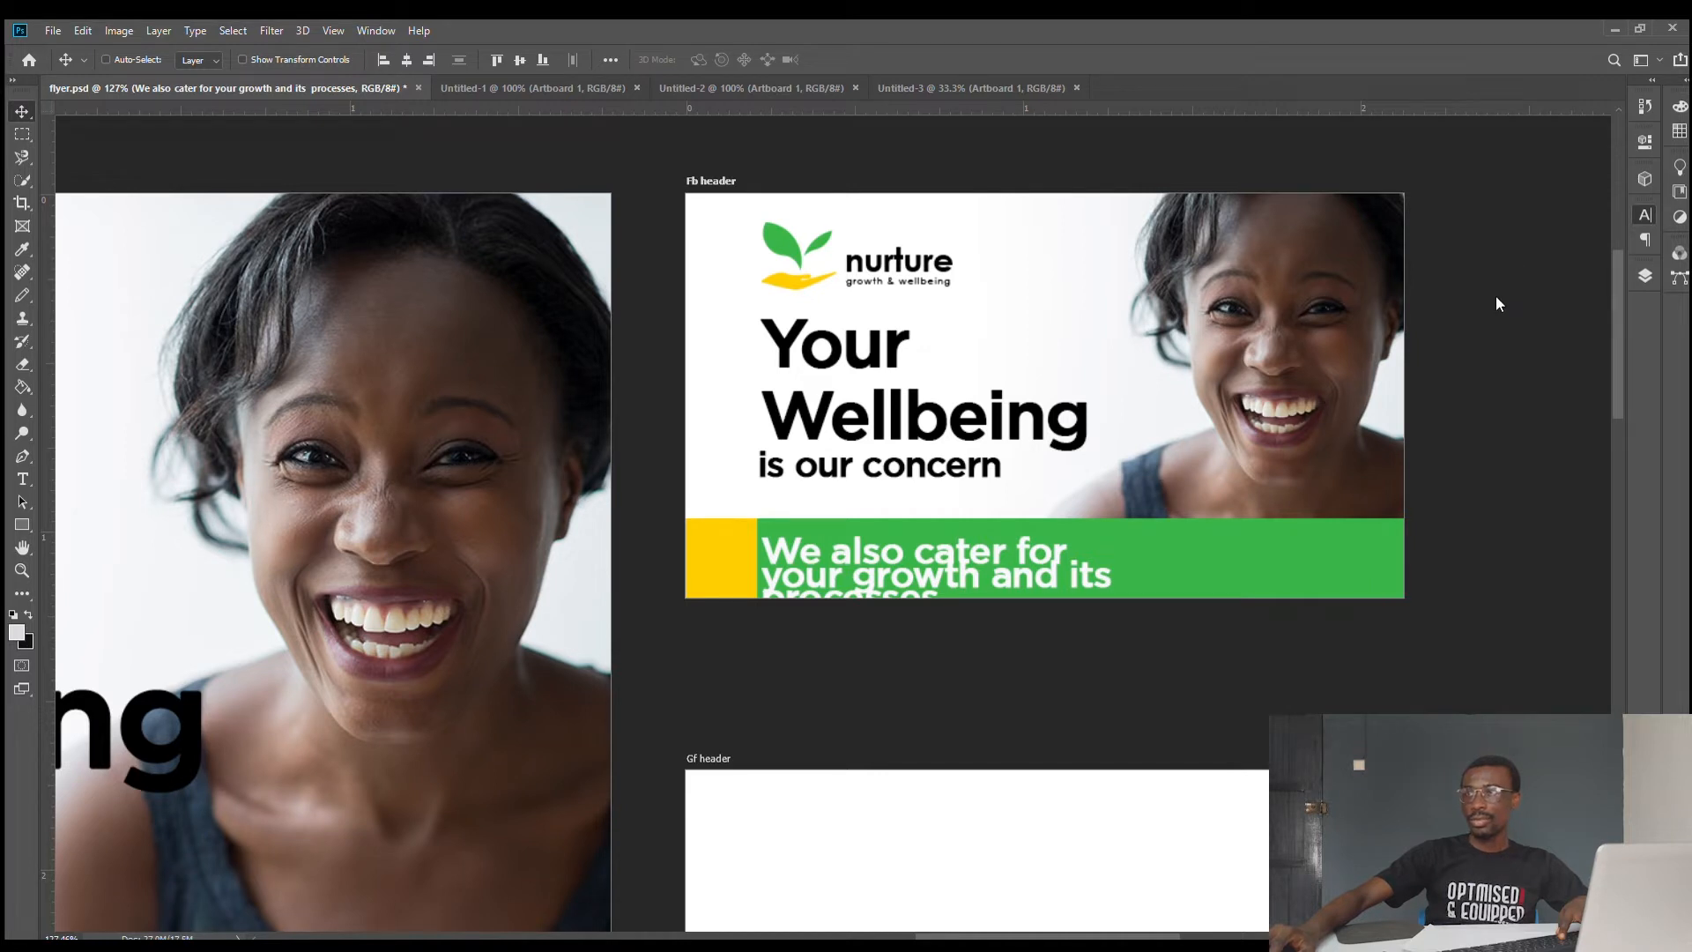
{"action": "left_click_drag", "start_coordinate": [871, 569], "coordinate": [886, 552]}
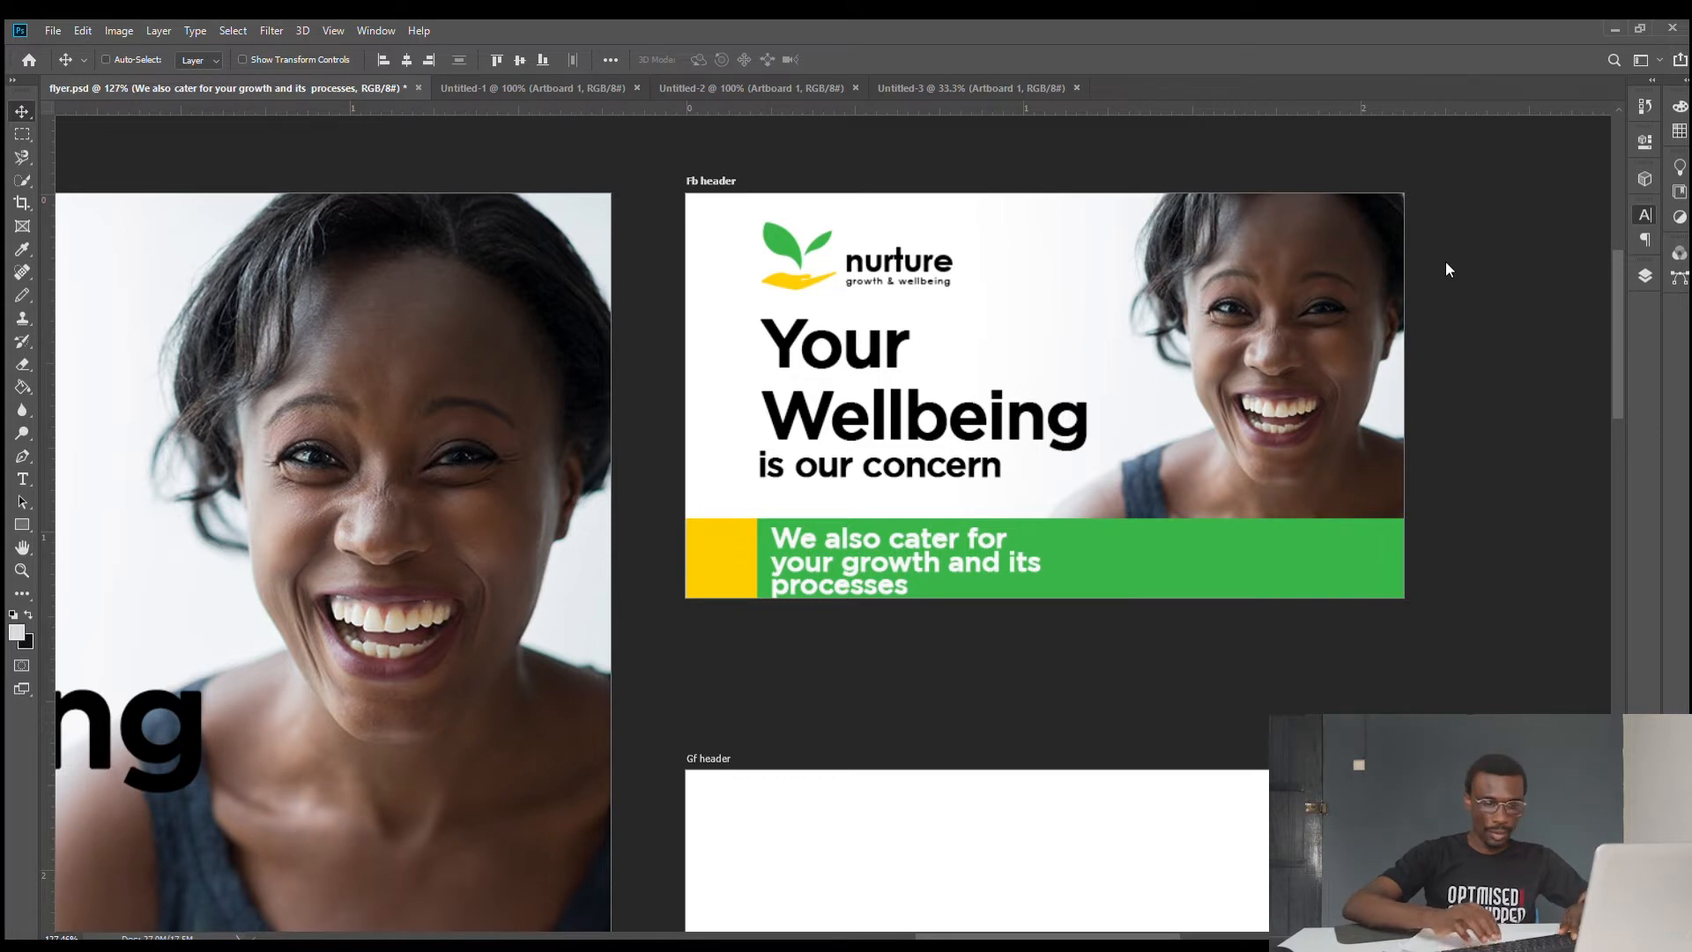
- Reduce the font size of the text in the green band further, set its leading to 3.8 and nudge it slightly left
{"action": "key", "text": "Return"}
{"action": "mouse_move", "coordinate": [1566, 262]}
{"action": "left_mouse_down"}
{"action": "mouse_move", "coordinate": [1546, 266]}
{"action": "mouse_move", "coordinate": [1590, 262]}
{"action": "left_mouse_up"}
{"action": "type", "text": "10"}
{"action": "key", "text": "Down"}
{"action": "key", "text": "Down"}
{"action": "key", "text": "Down"}
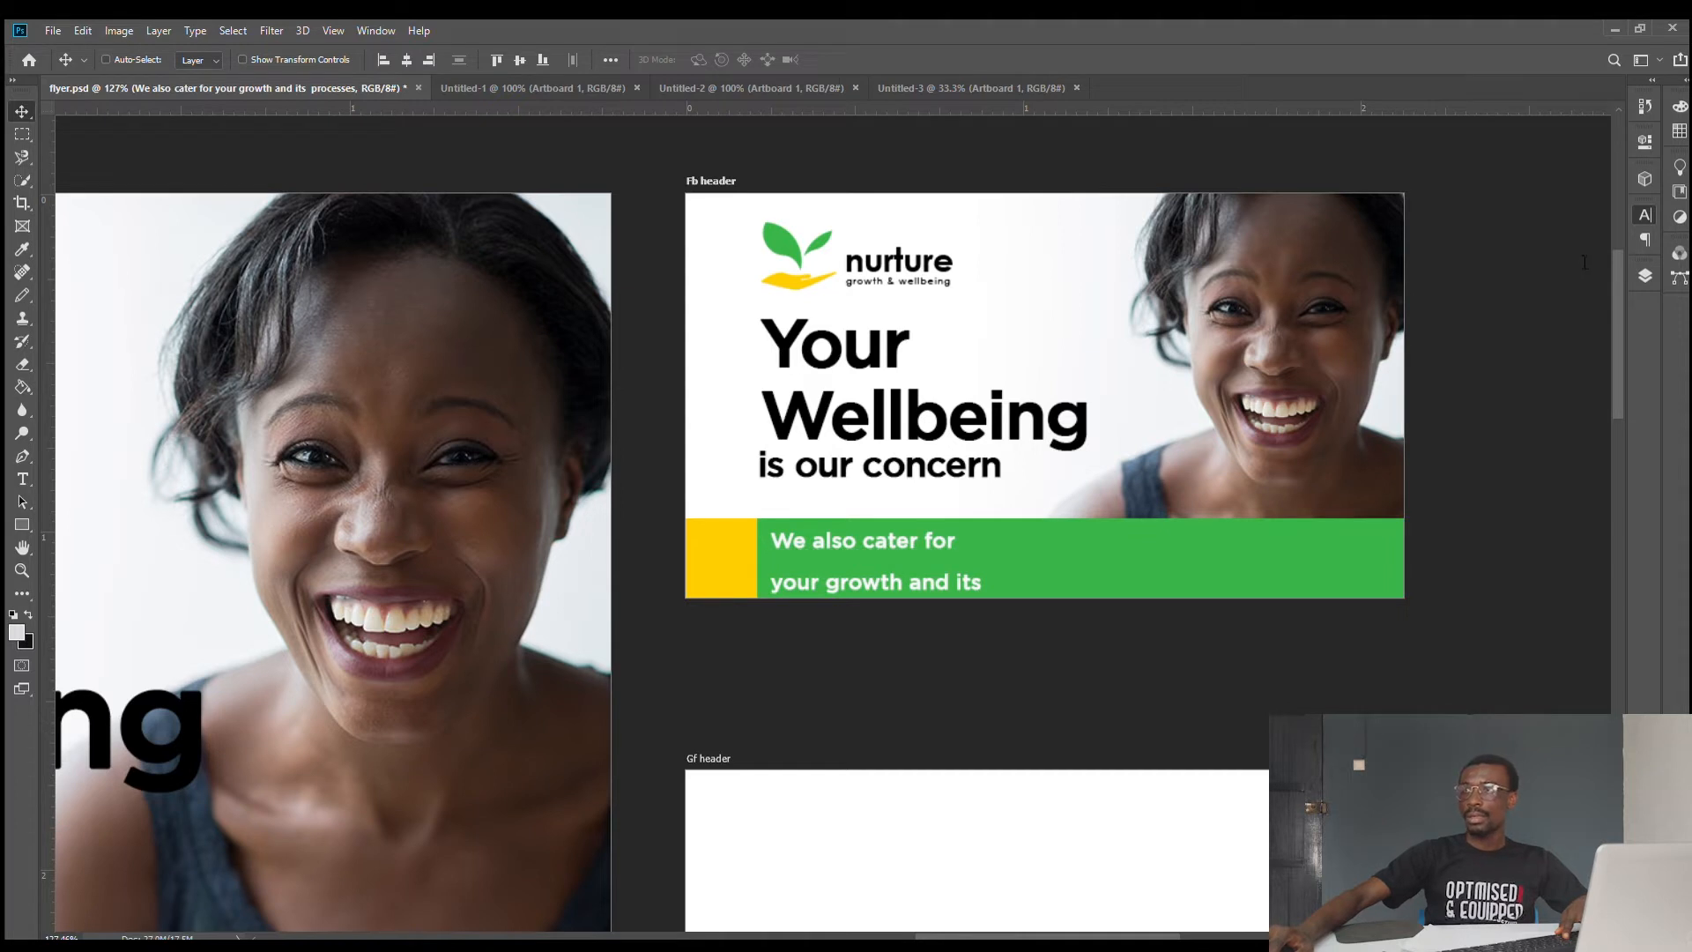
{"action": "type", "text": "5"}
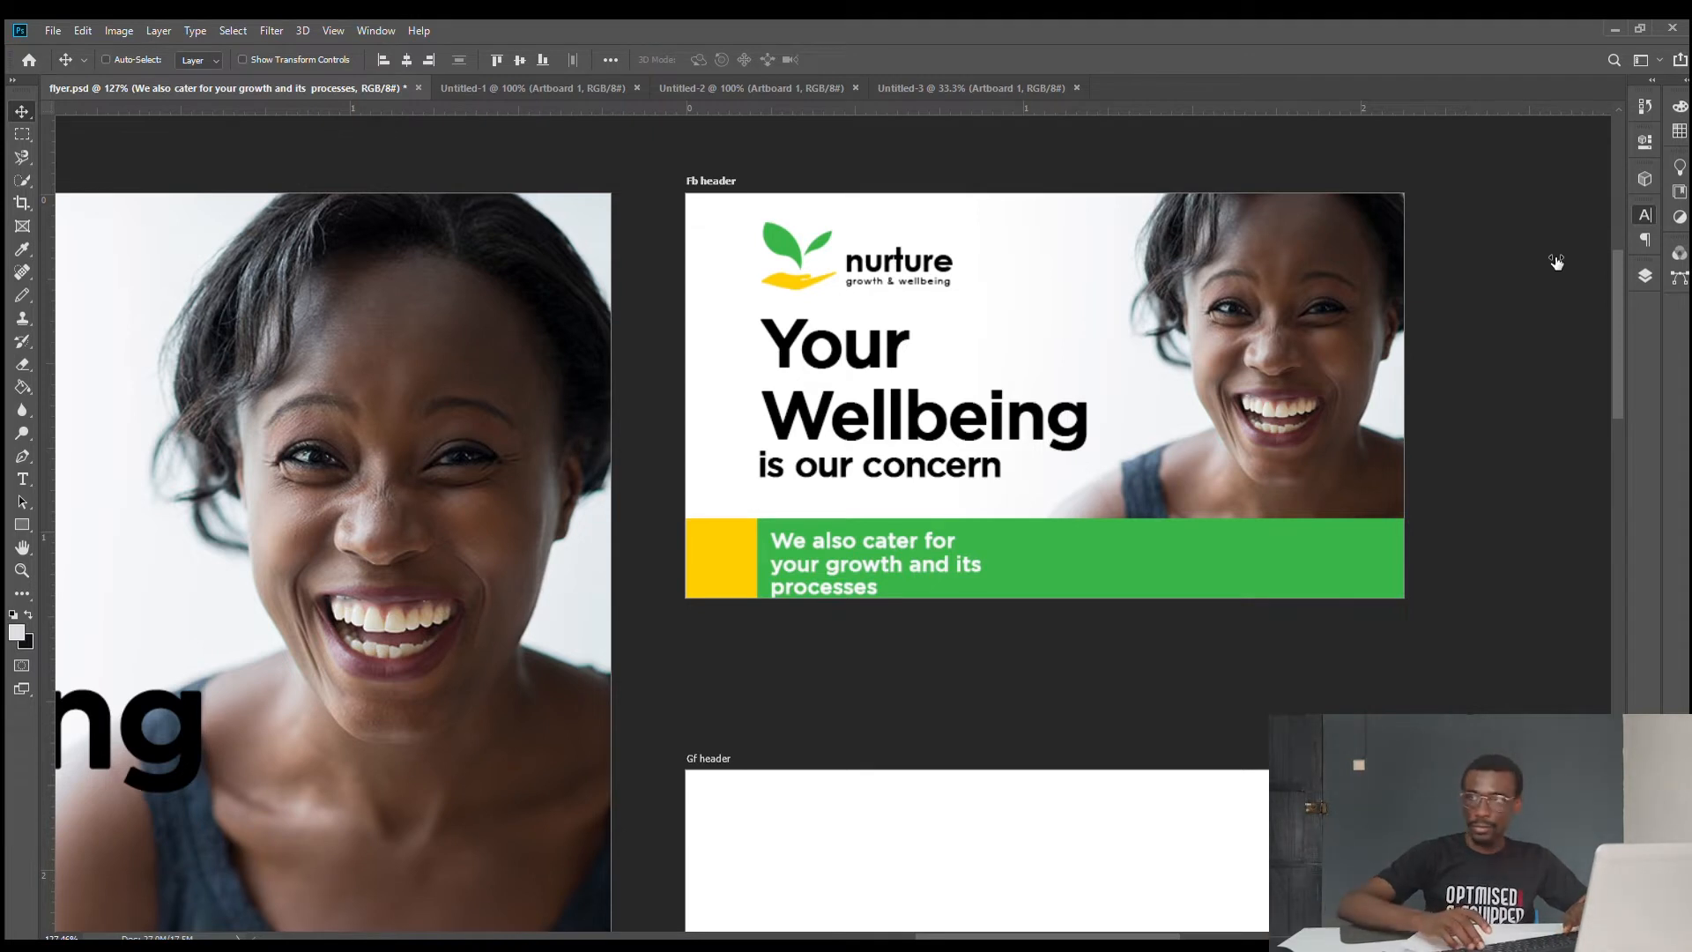
{"action": "type", "text": "3"}
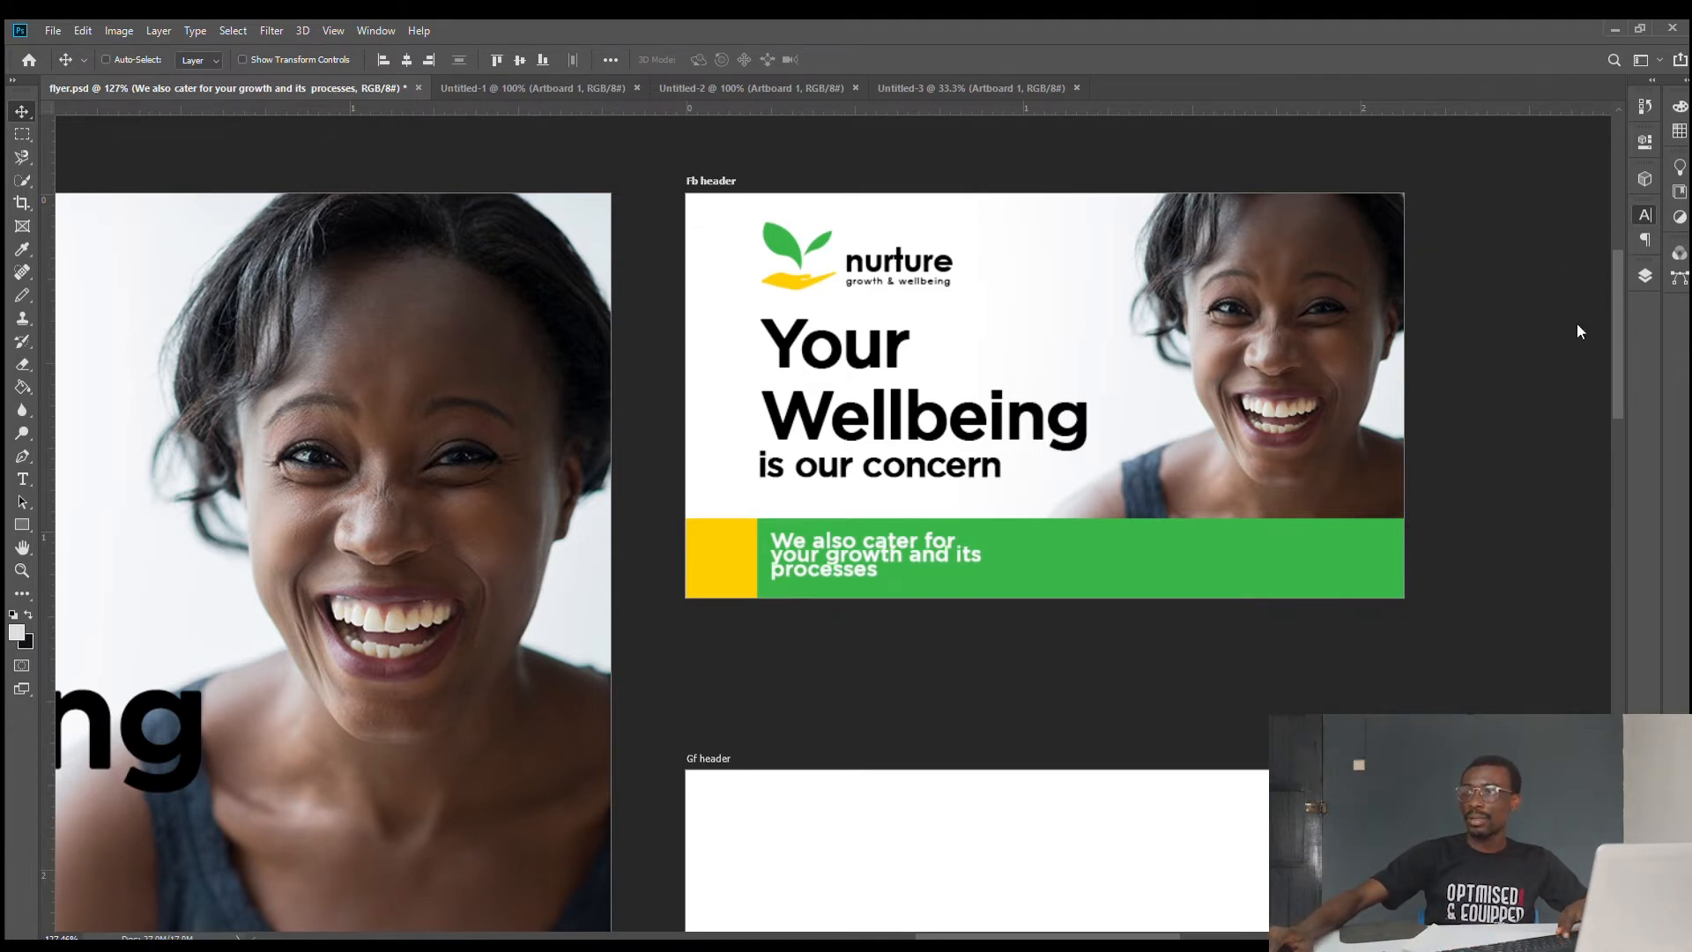
{"action": "type", "text": "3.5"}
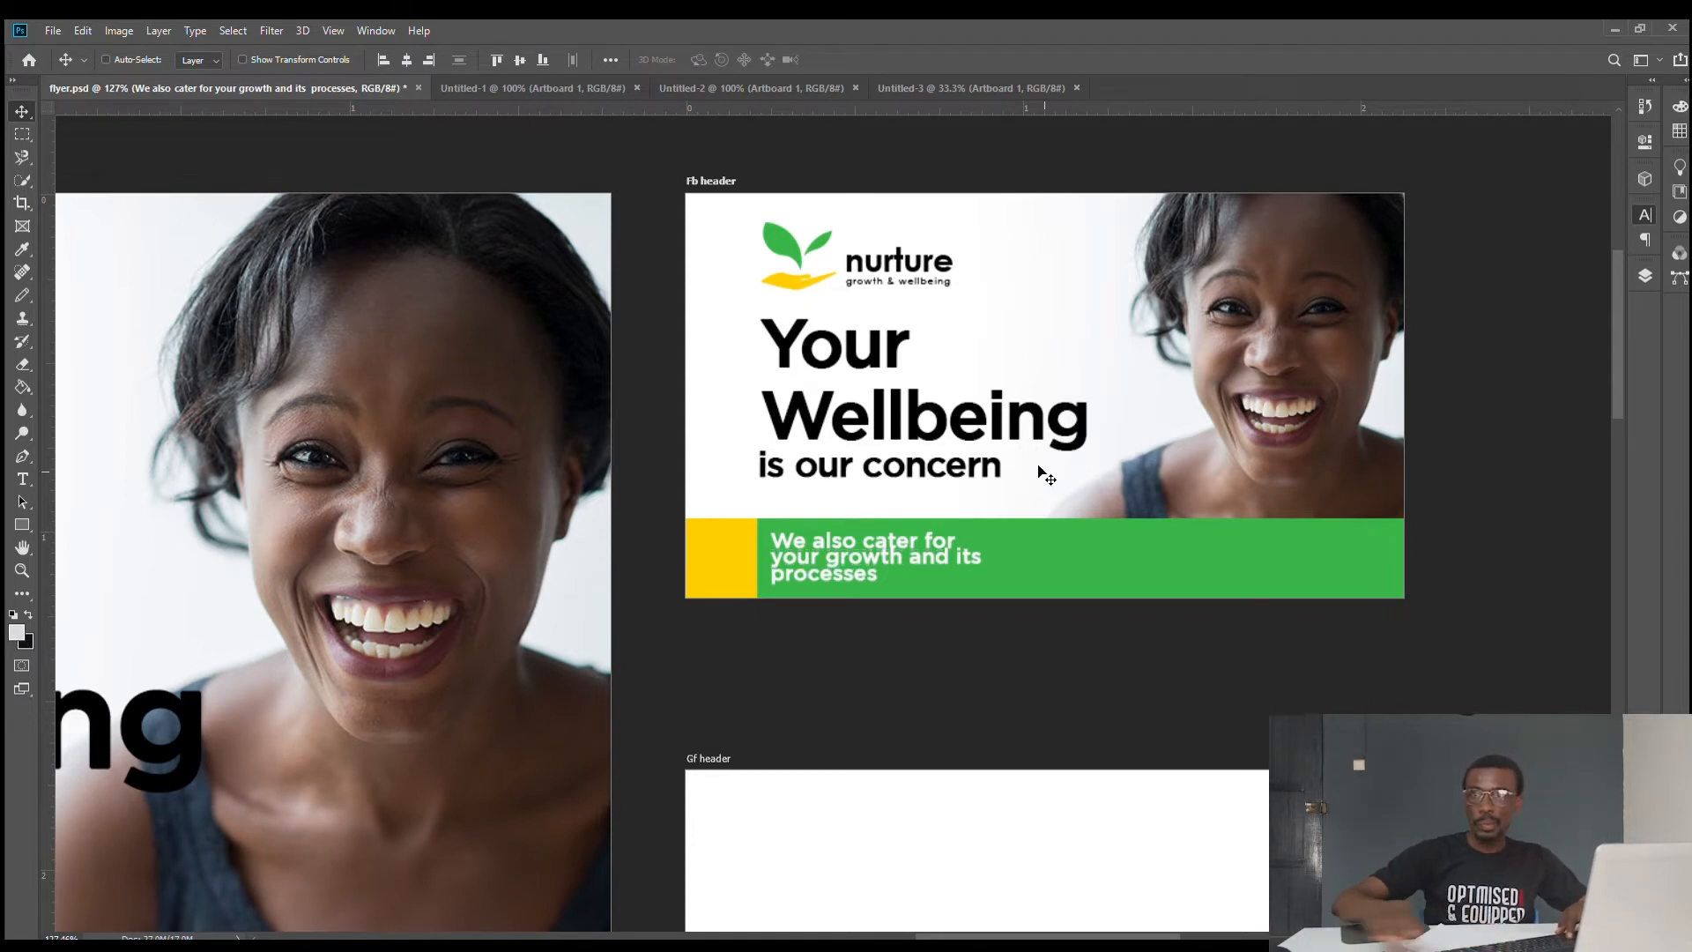
{"action": "left_click", "coordinate": [1550, 260]}
{"action": "type", "text": "3.8"}
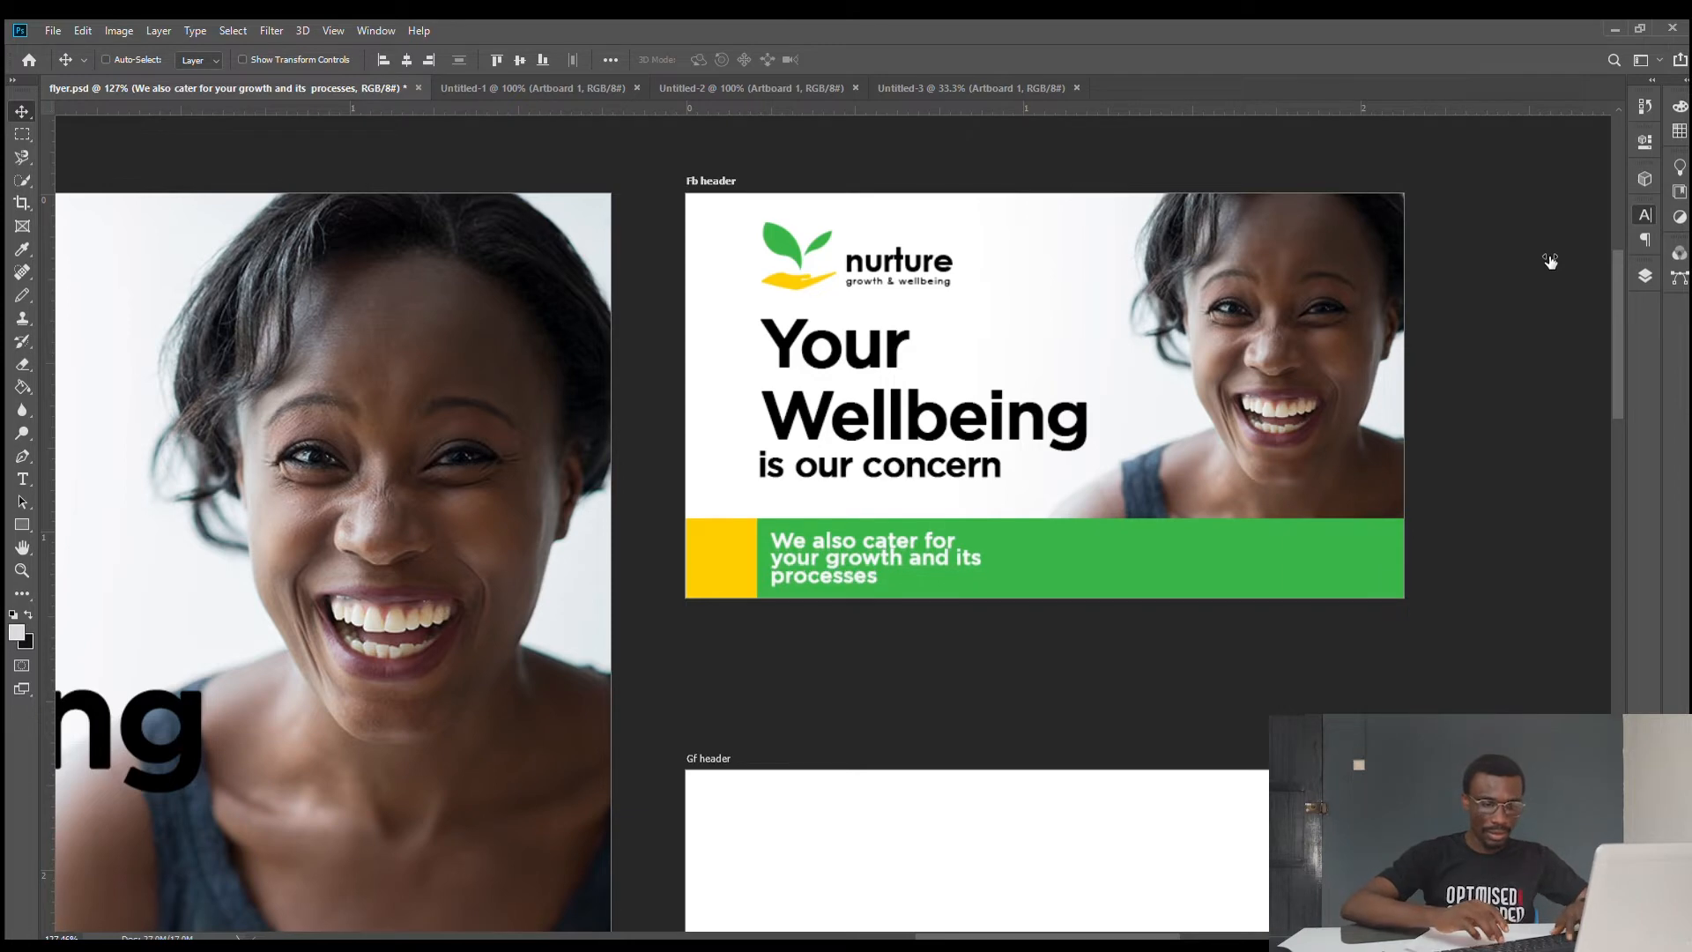
{"action": "scroll", "coordinate": [904, 579], "scroll_direction": "up", "scroll_amount": 5}
{"action": "left_click_drag", "start_coordinate": [869, 559], "coordinate": [863, 557]}
- Duplicate the feed artboard's three-icon graphic and place the copy at the right end of the Fb header's green band
{"action": "scroll", "coordinate": [1040, 526], "scroll_direction": "down", "scroll_amount": 6}
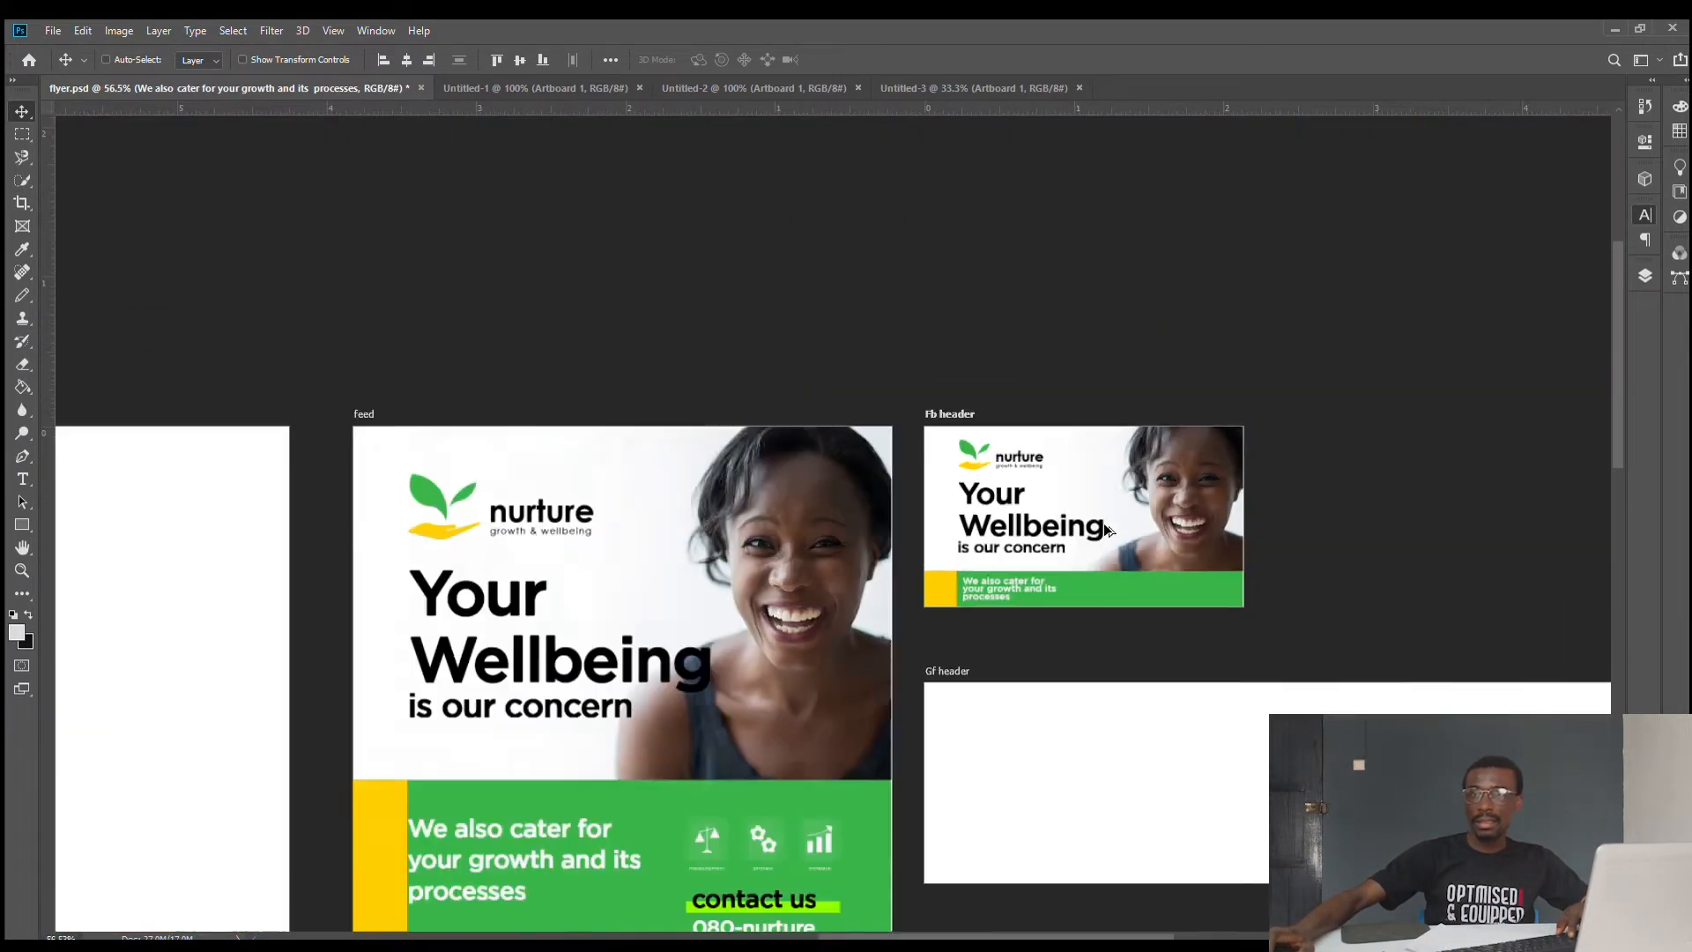
{"action": "scroll", "coordinate": [1103, 521], "scroll_direction": "down", "scroll_amount": 3}
{"action": "scroll", "coordinate": [945, 613], "scroll_direction": "up", "scroll_amount": 1}
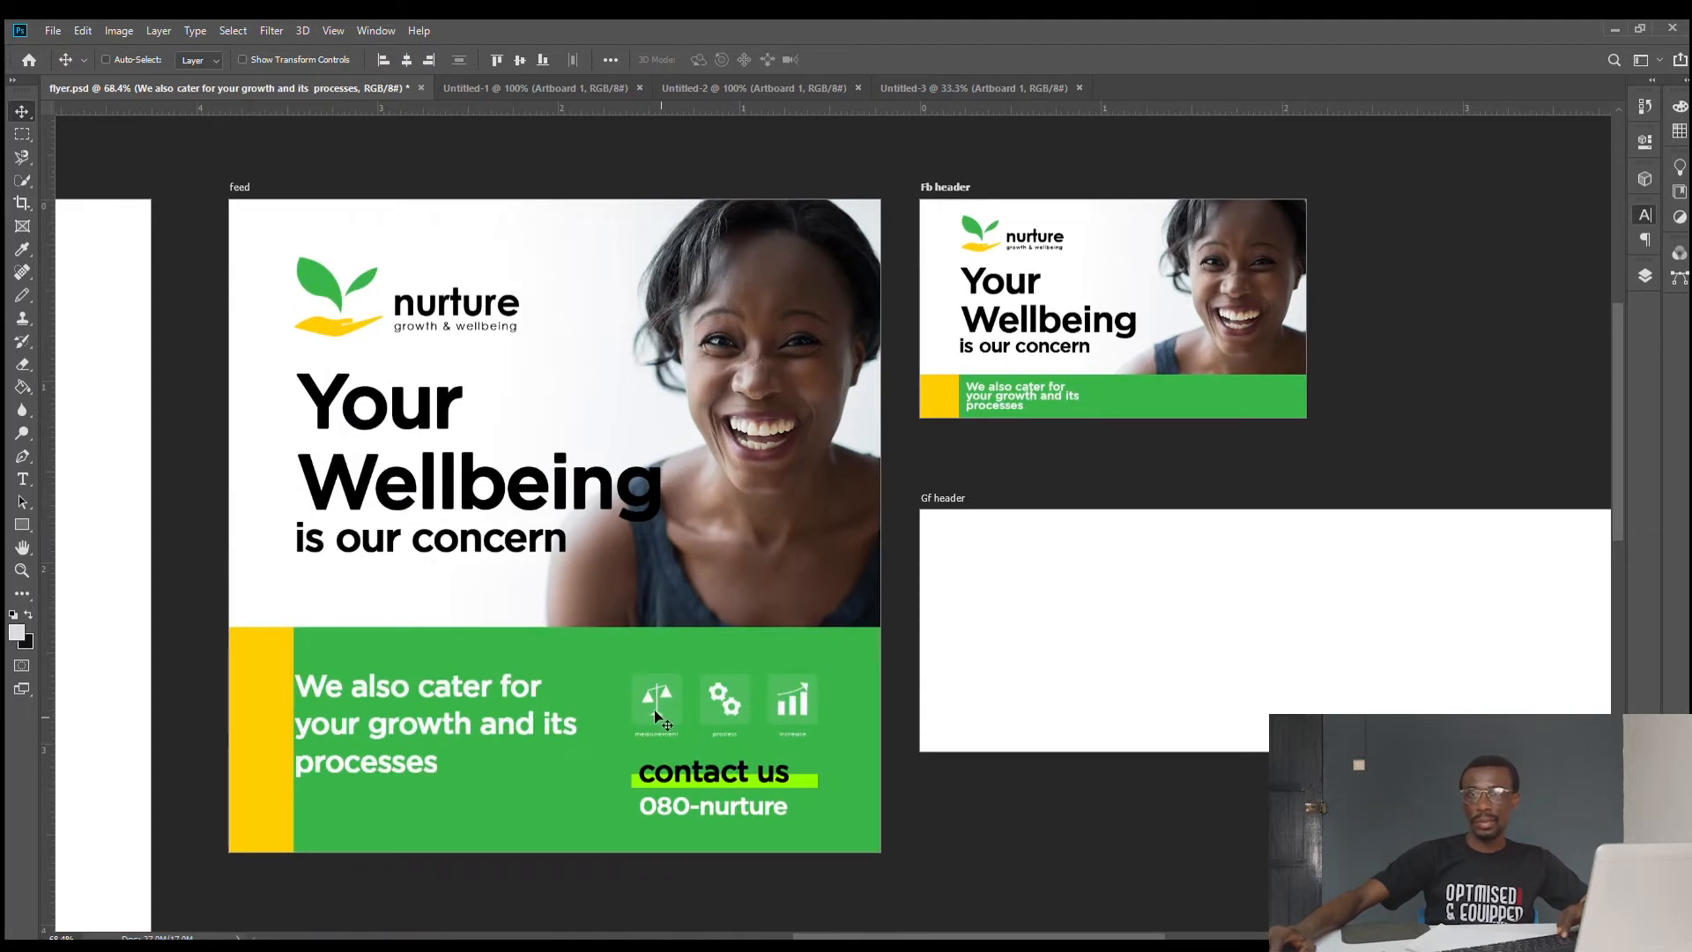
{"action": "left_click", "coordinate": [695, 732], "text": "ctrl"}
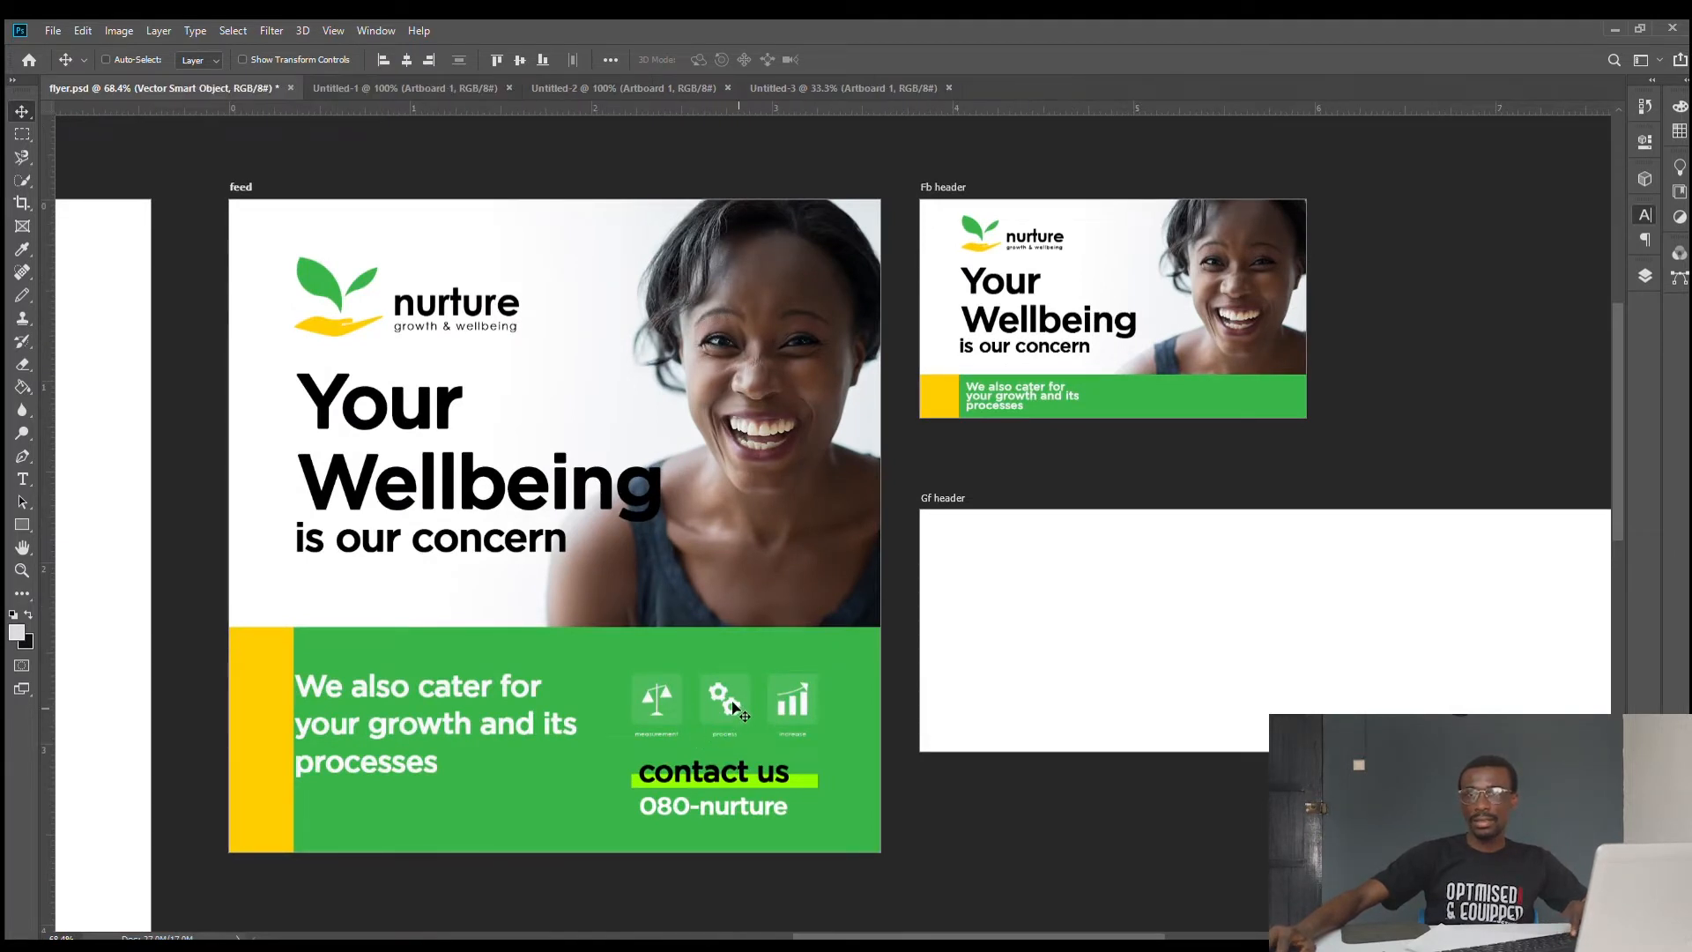
{"action": "left_click_drag", "start_coordinate": [730, 693], "coordinate": [1210, 385]}
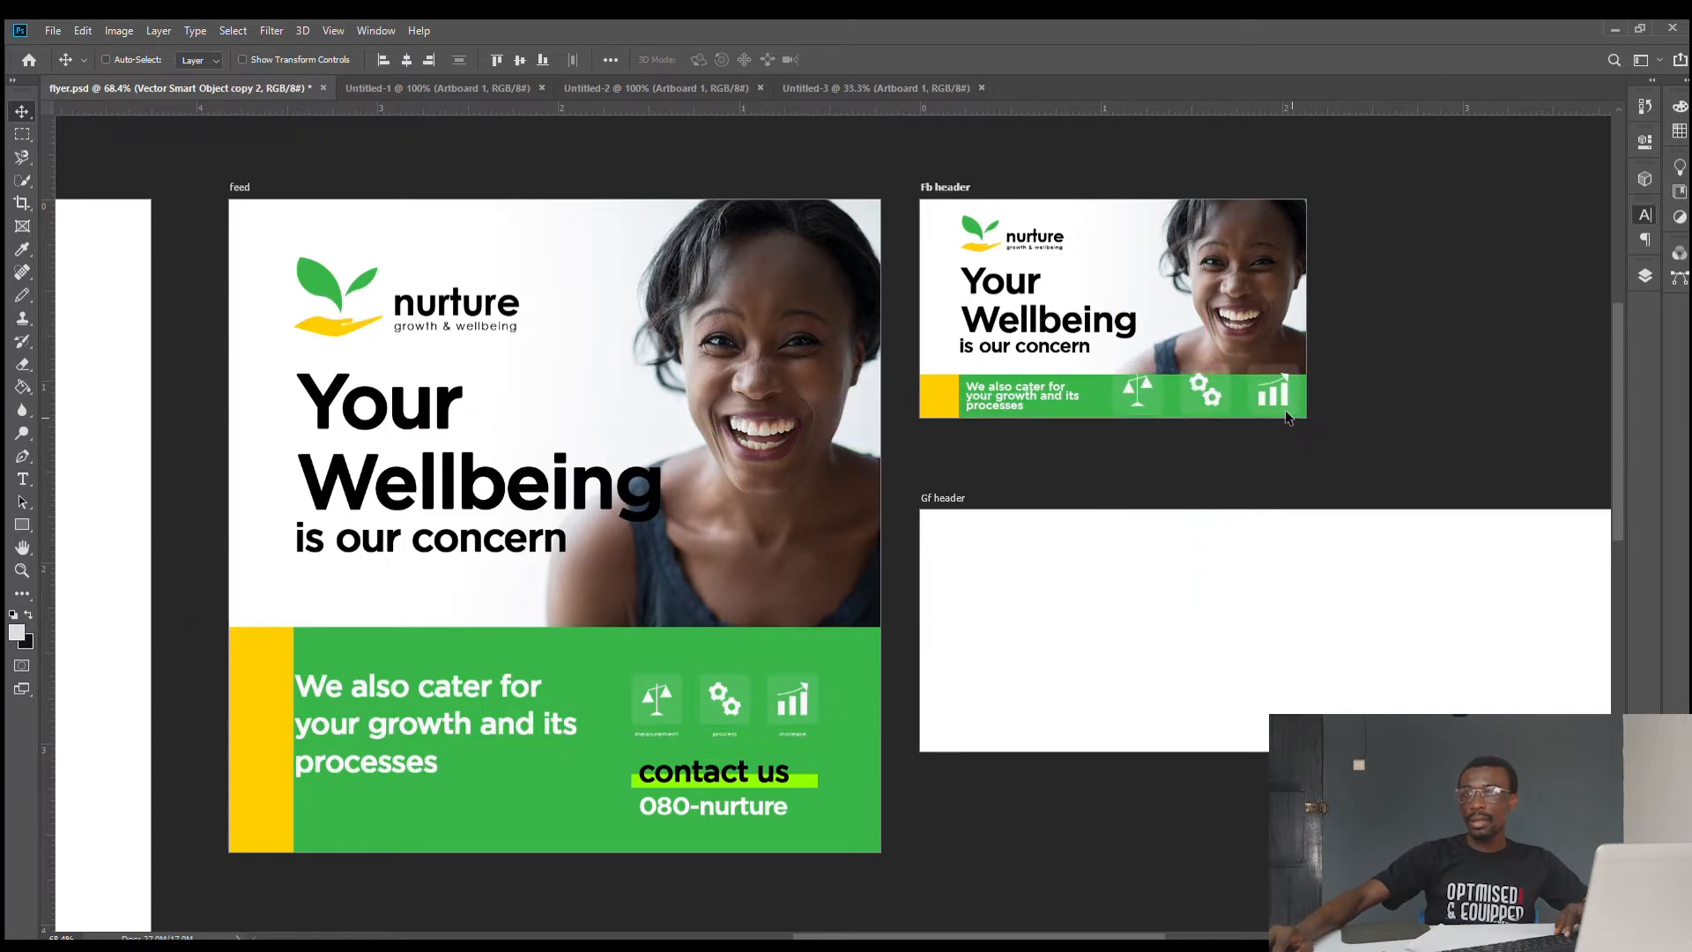
- Scale the copied three-icon graphic to about 6.6% so it fits within the Fb header's green band
{"action": "left_click", "coordinate": [314, 59]}
{"action": "scroll", "coordinate": [1284, 408], "scroll_direction": "up", "scroll_amount": 5}
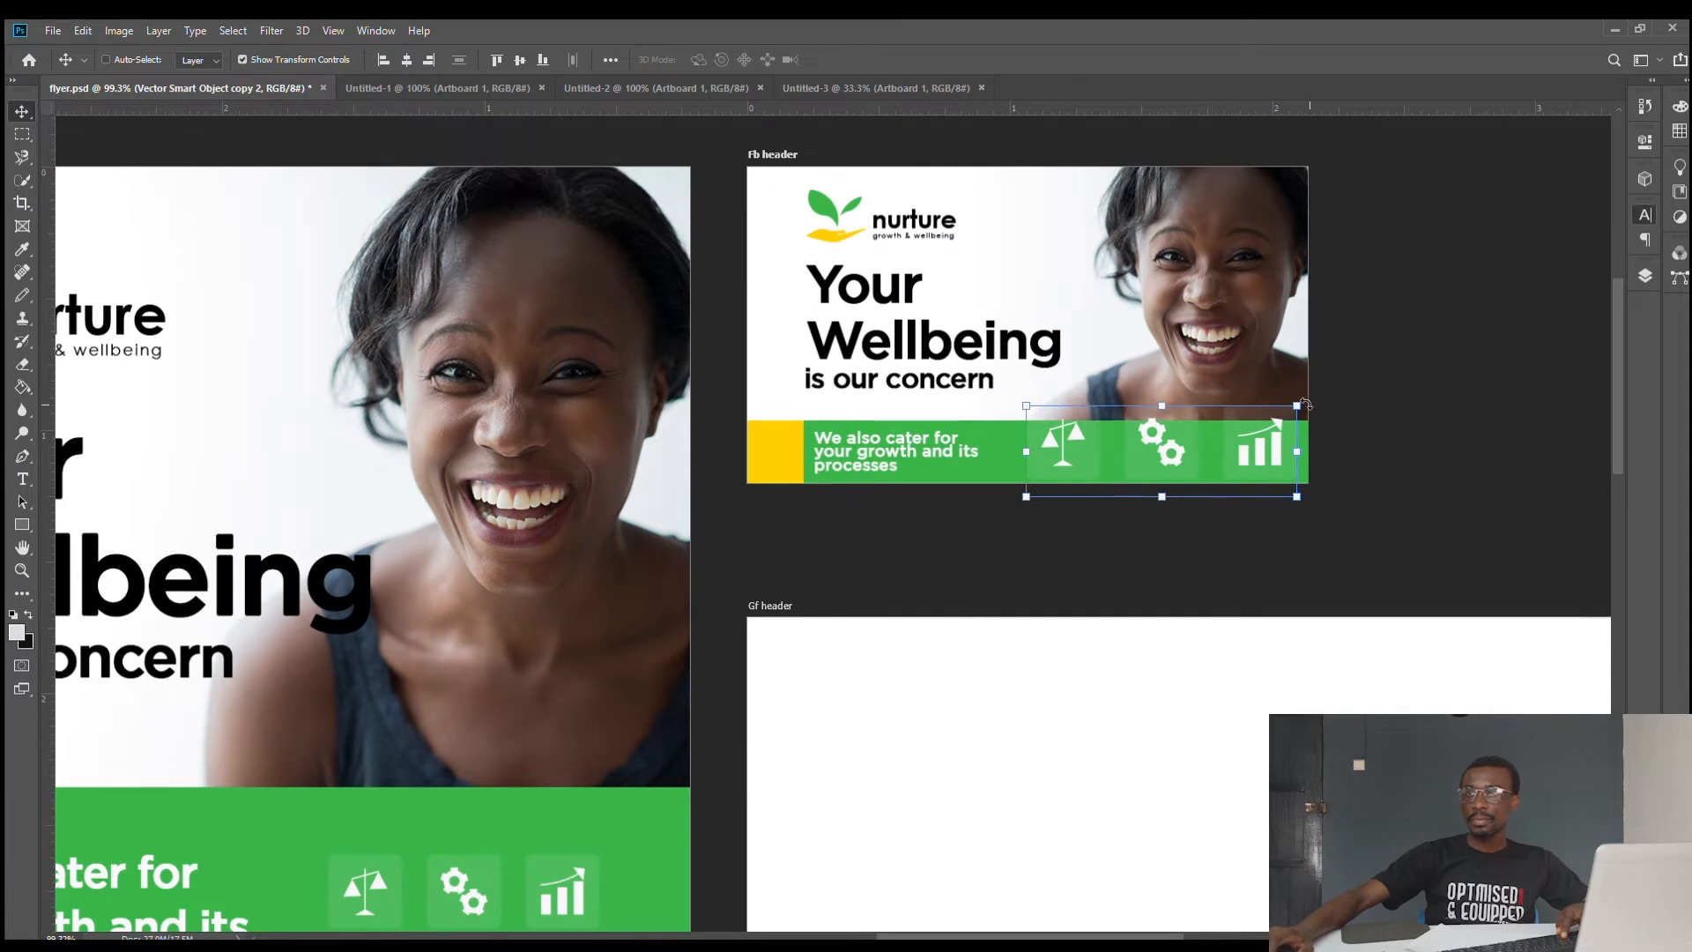
{"action": "left_click_drag", "start_coordinate": [1302, 402], "coordinate": [1264, 429]}
{"action": "key", "text": "ctrl+z"}
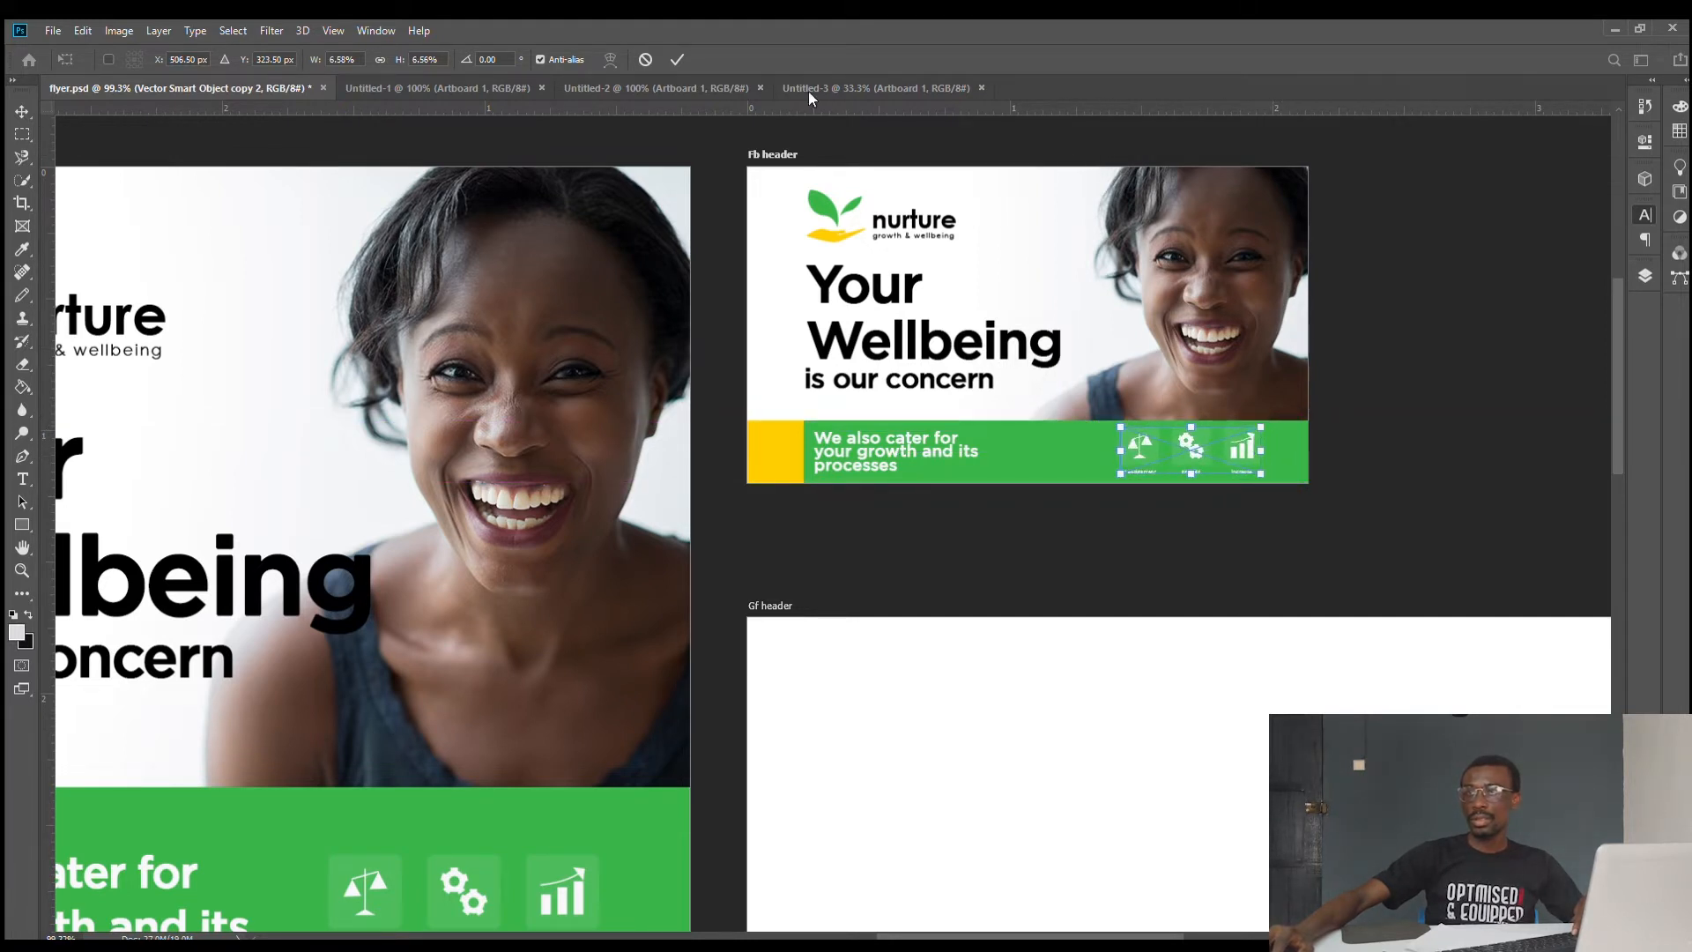
{"action": "left_click", "coordinate": [676, 59]}
{"action": "scroll", "coordinate": [1278, 424], "scroll_direction": "up", "scroll_amount": 3}
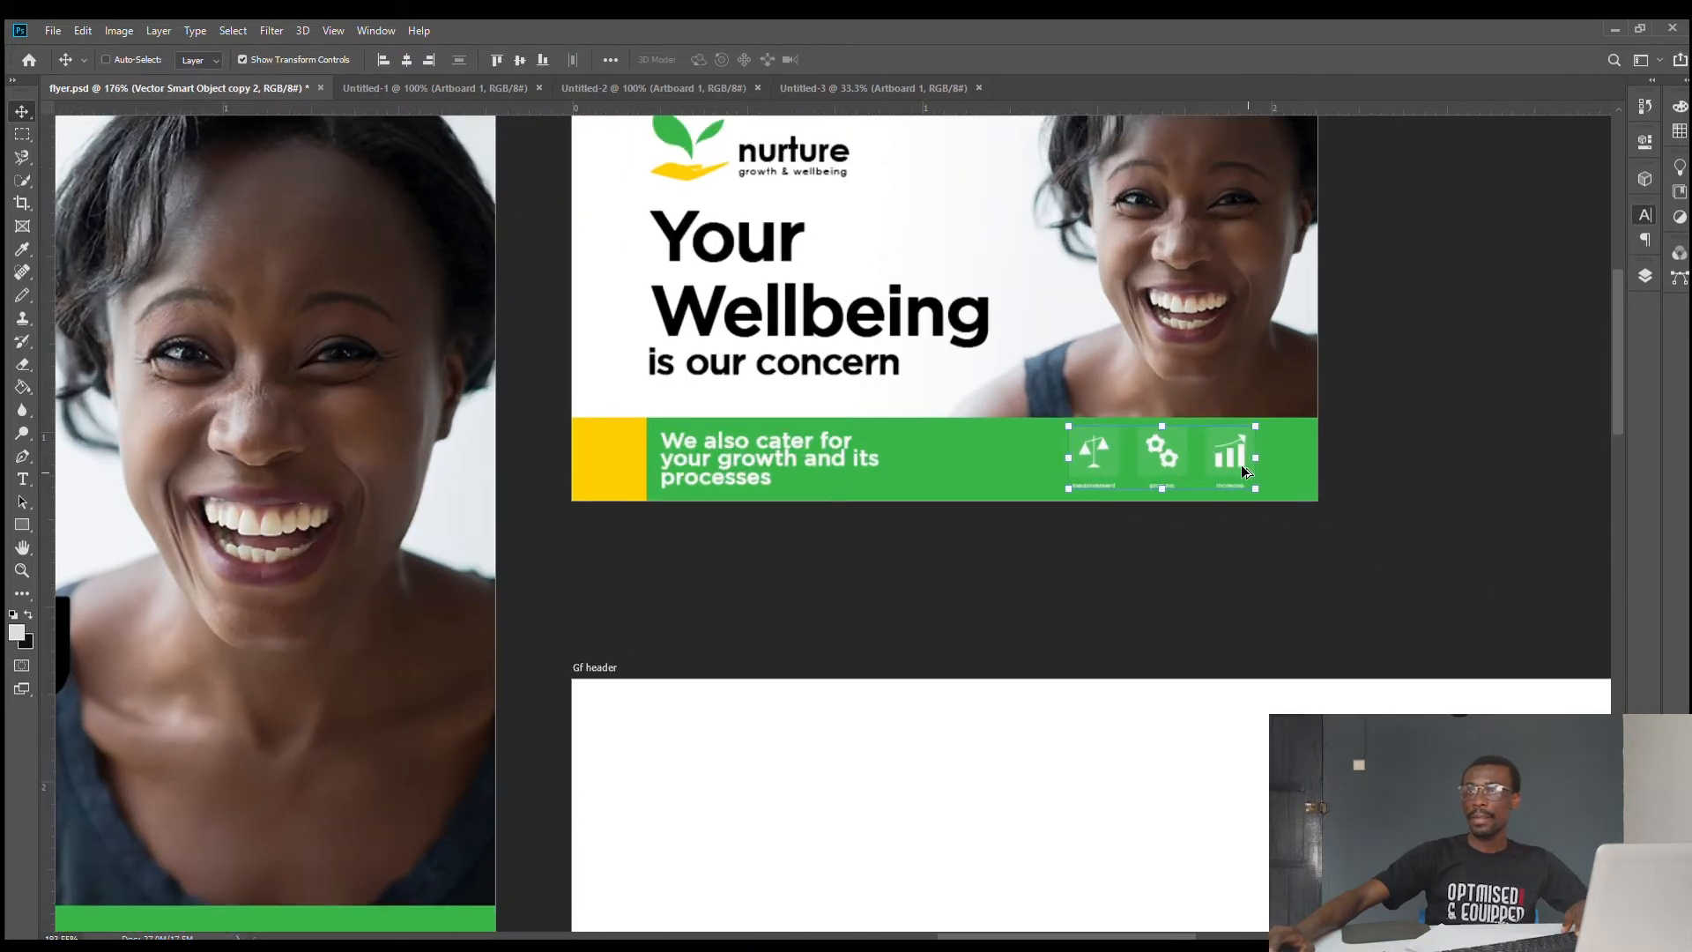
{"action": "scroll", "coordinate": [1241, 463], "scroll_direction": "up", "scroll_amount": 2}
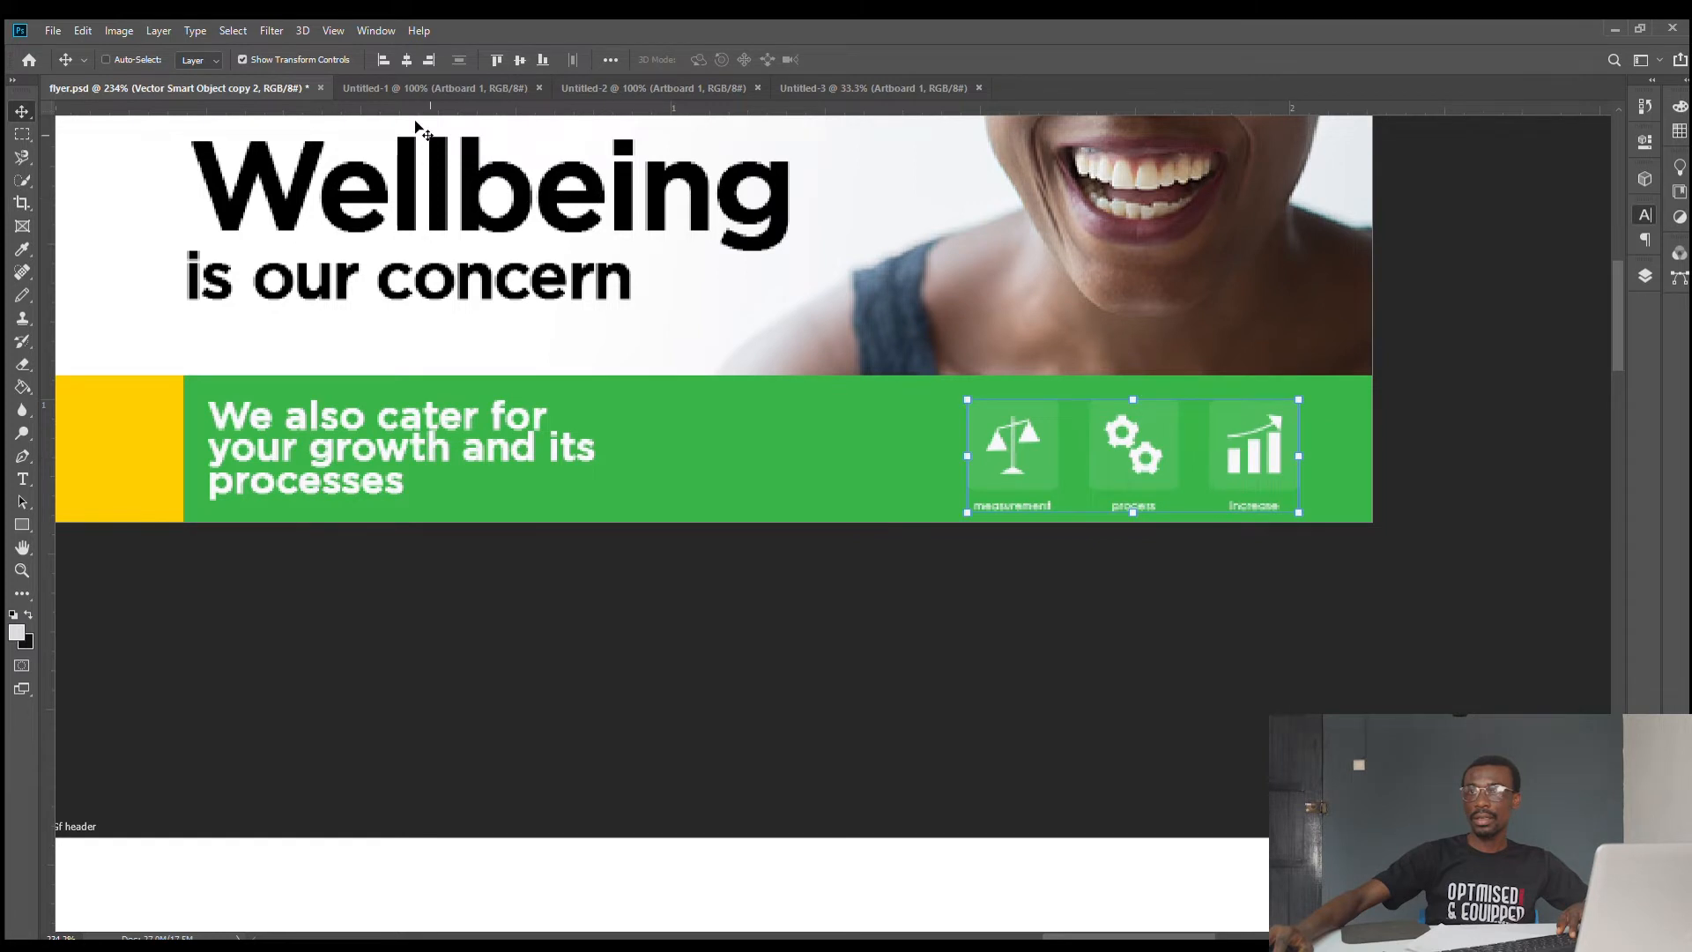
{"action": "scroll", "coordinate": [973, 467], "scroll_direction": "down", "scroll_amount": 2}
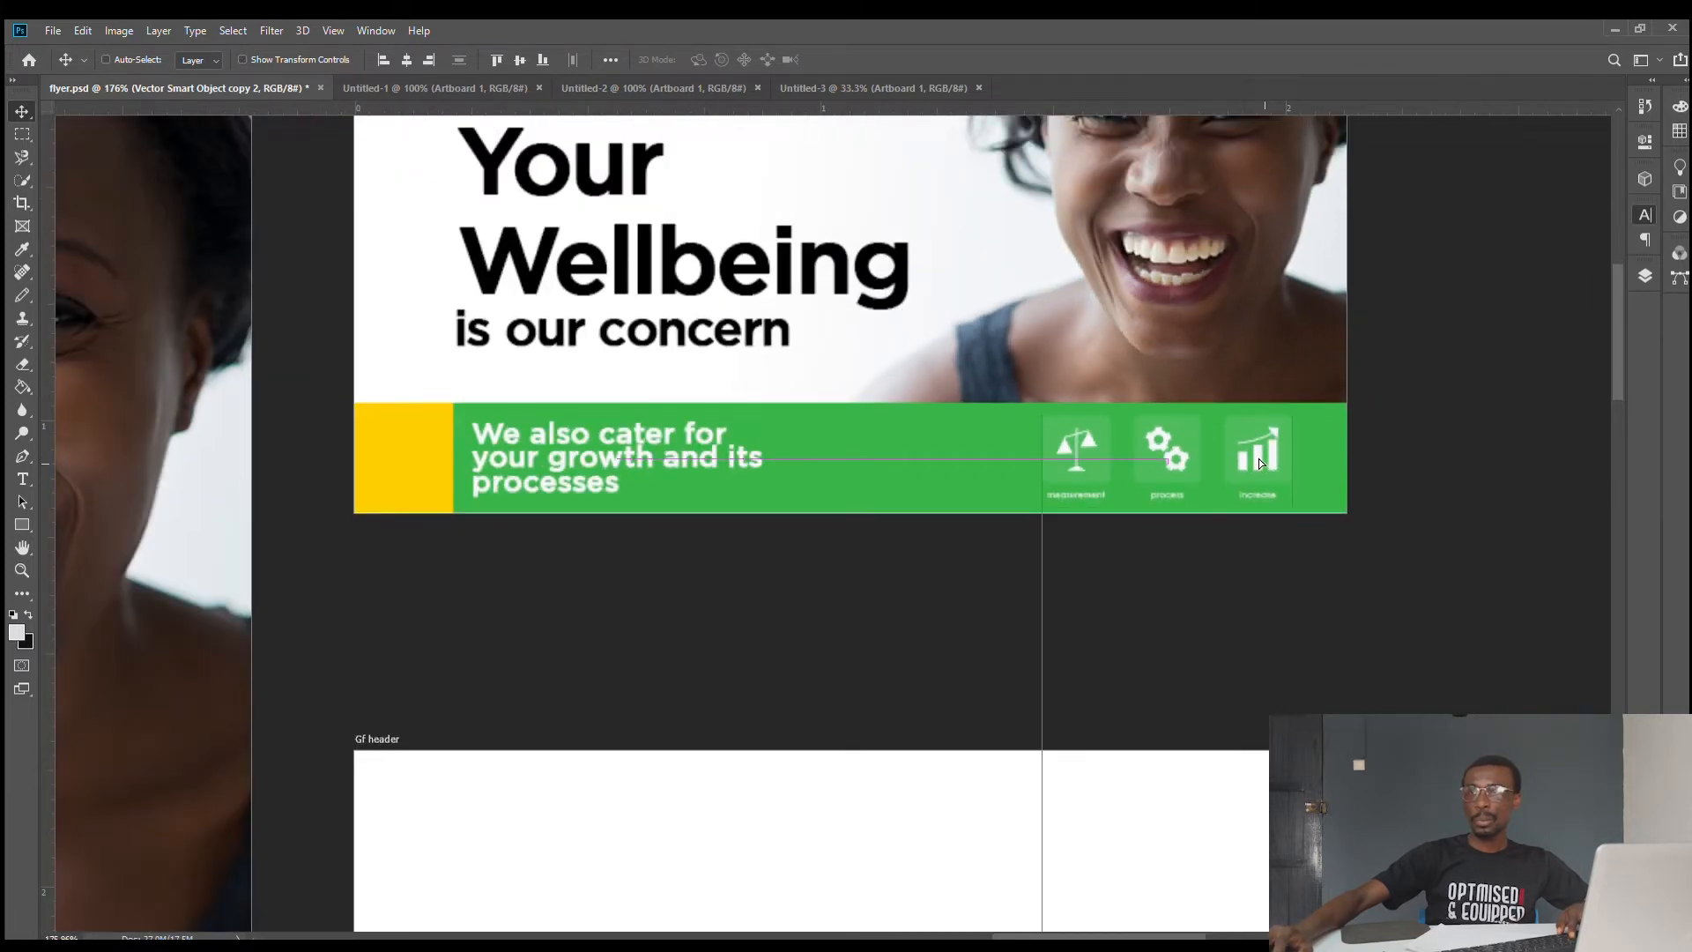
- Examine the three-icon graphic in the Fb header's green band up close and compare the header with the feed artboard
{"action": "scroll", "coordinate": [1258, 459], "scroll_direction": "down", "scroll_amount": 4}
{"action": "scroll", "coordinate": [1322, 405], "scroll_direction": "up", "scroll_amount": 3}
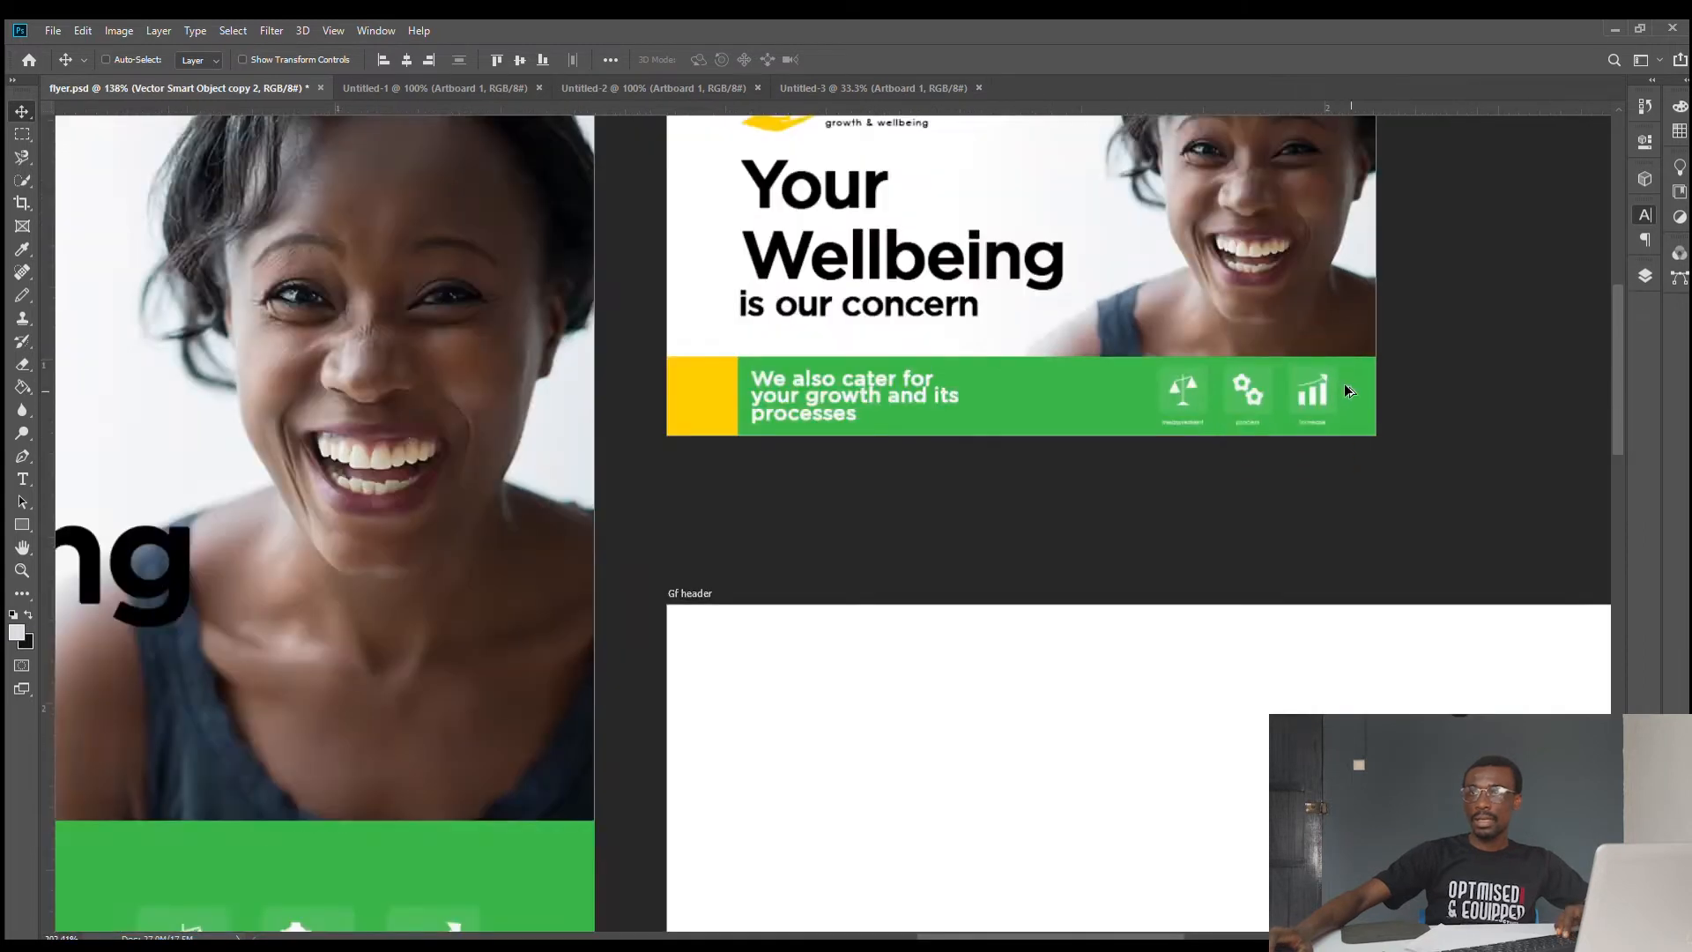
{"action": "scroll", "coordinate": [1346, 390], "scroll_direction": "up", "scroll_amount": 4}
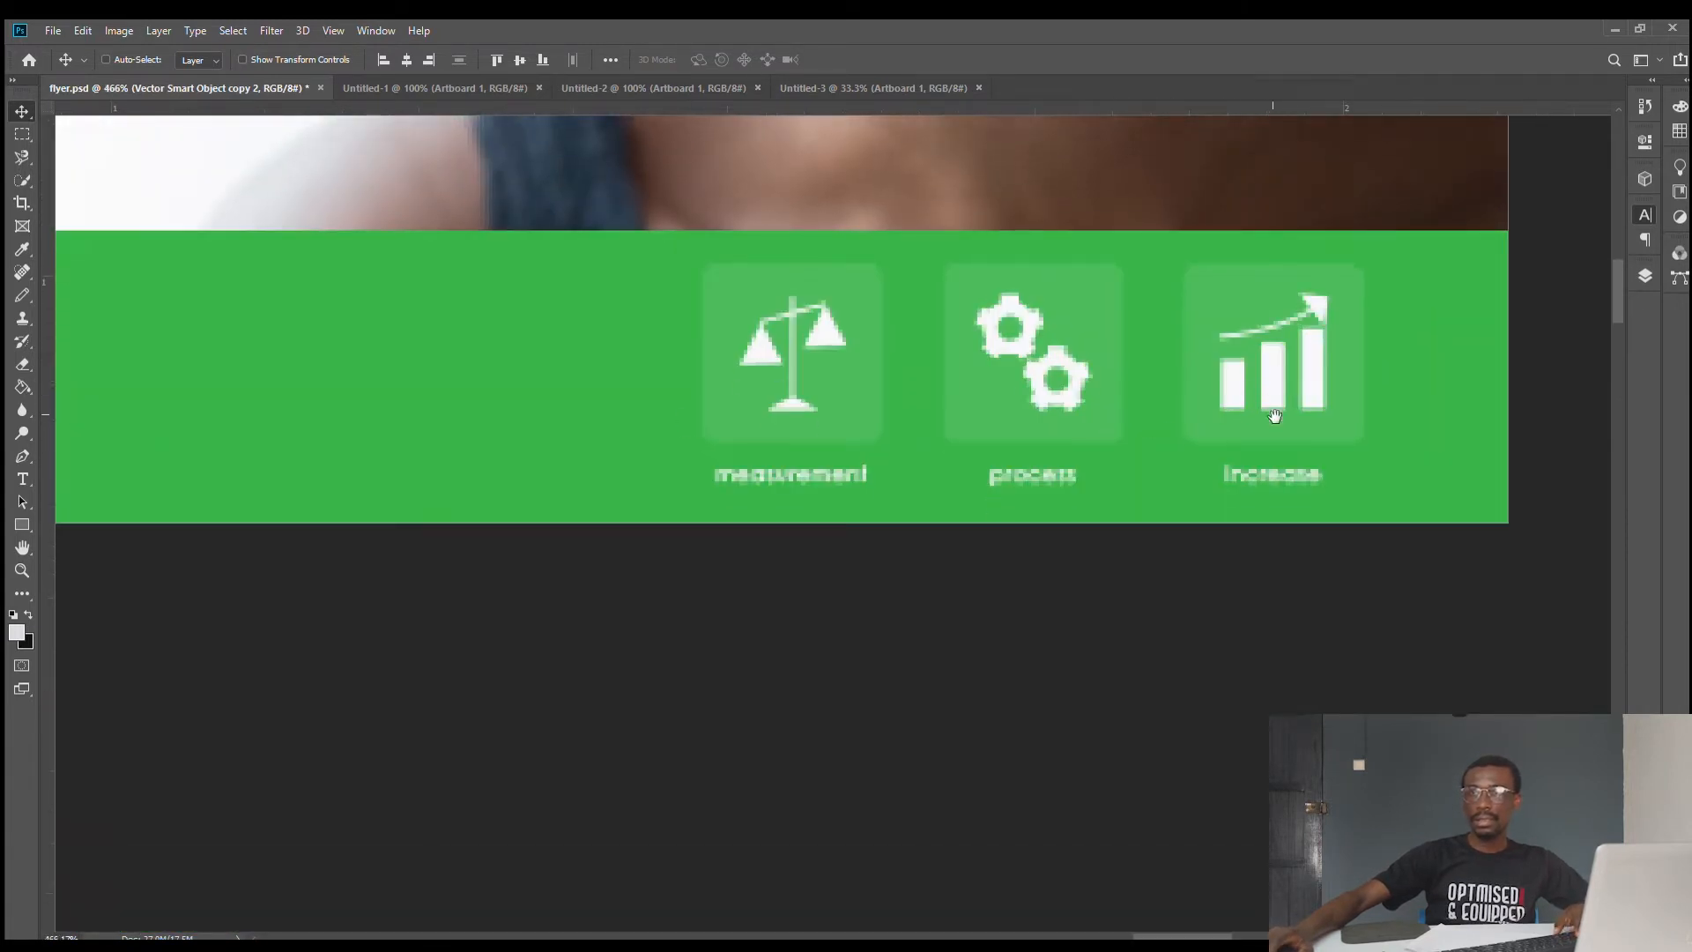
{"action": "scroll", "coordinate": [1278, 416], "scroll_direction": "down", "scroll_amount": 2}
{"action": "scroll", "coordinate": [1278, 416], "scroll_direction": "down", "scroll_amount": 3}
{"action": "scroll", "coordinate": [970, 458], "scroll_direction": "up", "scroll_amount": 1}
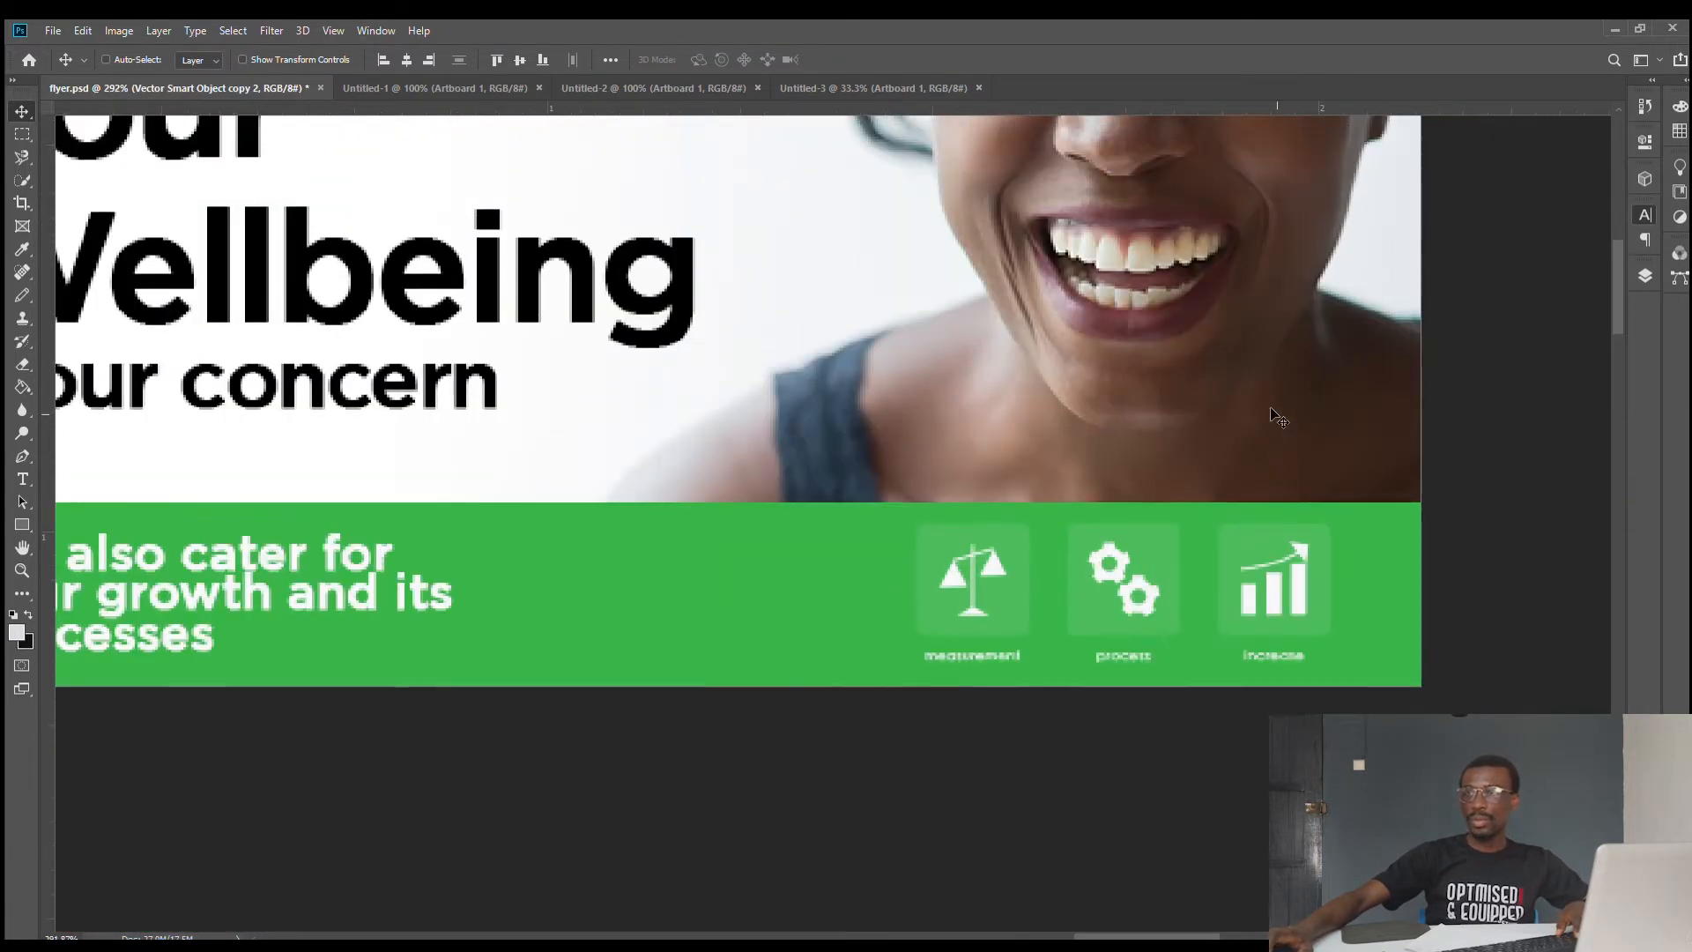
{"action": "scroll", "coordinate": [739, 512], "scroll_direction": "down", "scroll_amount": 1}
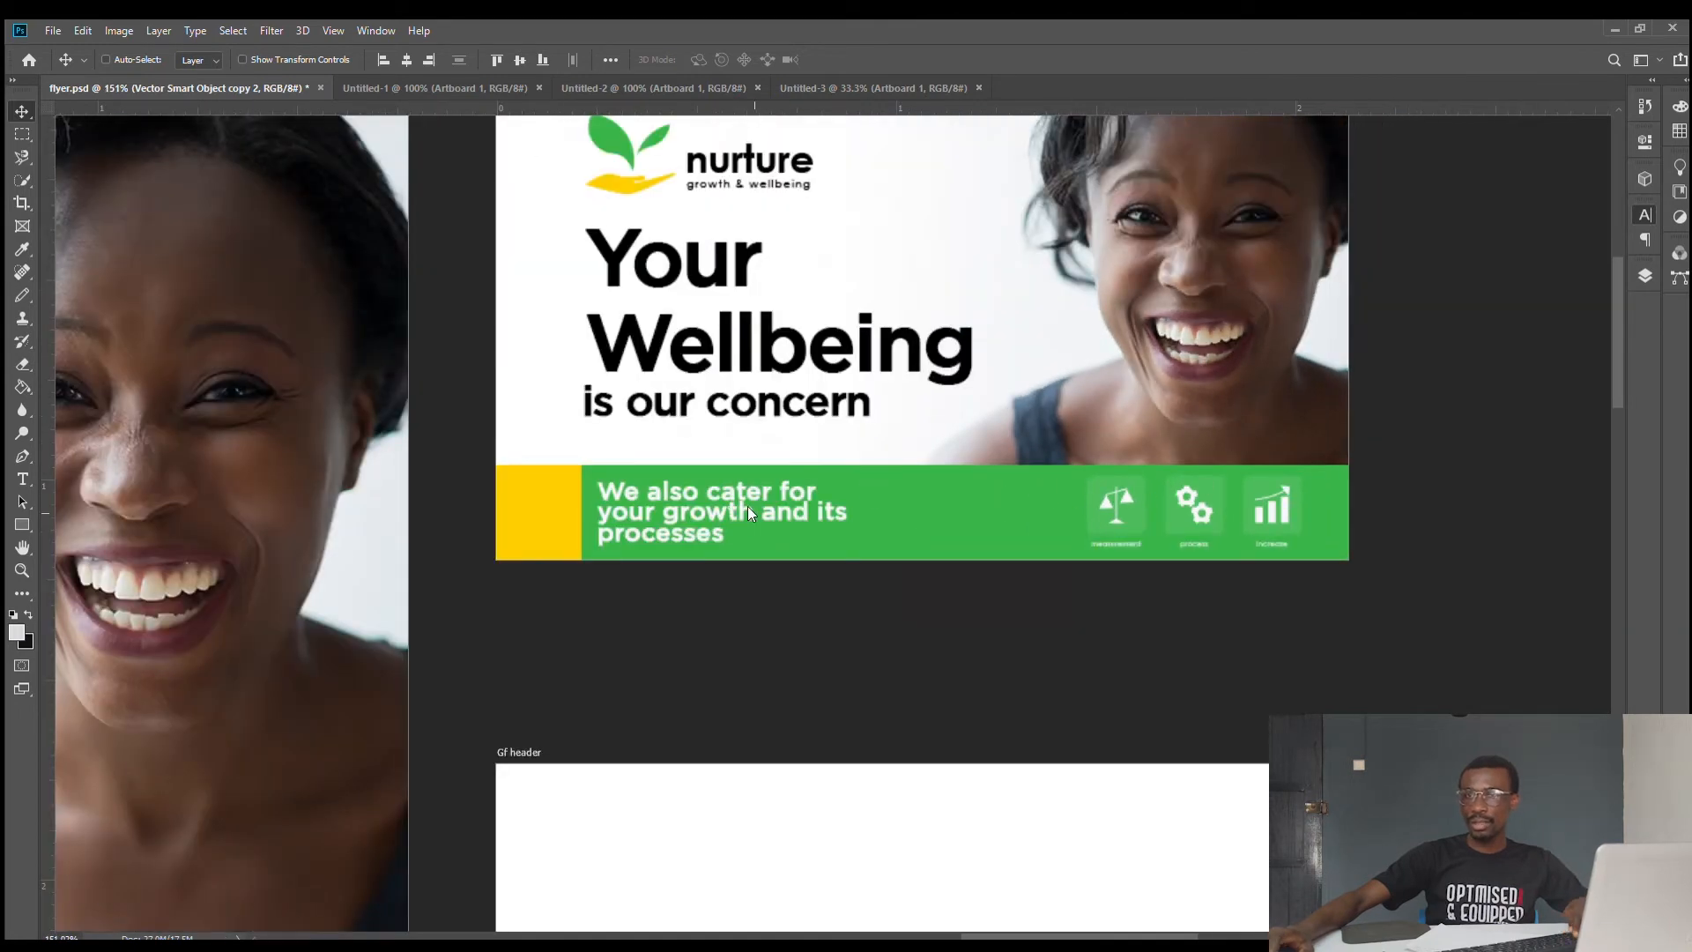
{"action": "left_click", "coordinate": [807, 532]}
{"action": "scroll", "coordinate": [1267, 506], "scroll_direction": "down", "scroll_amount": 3}
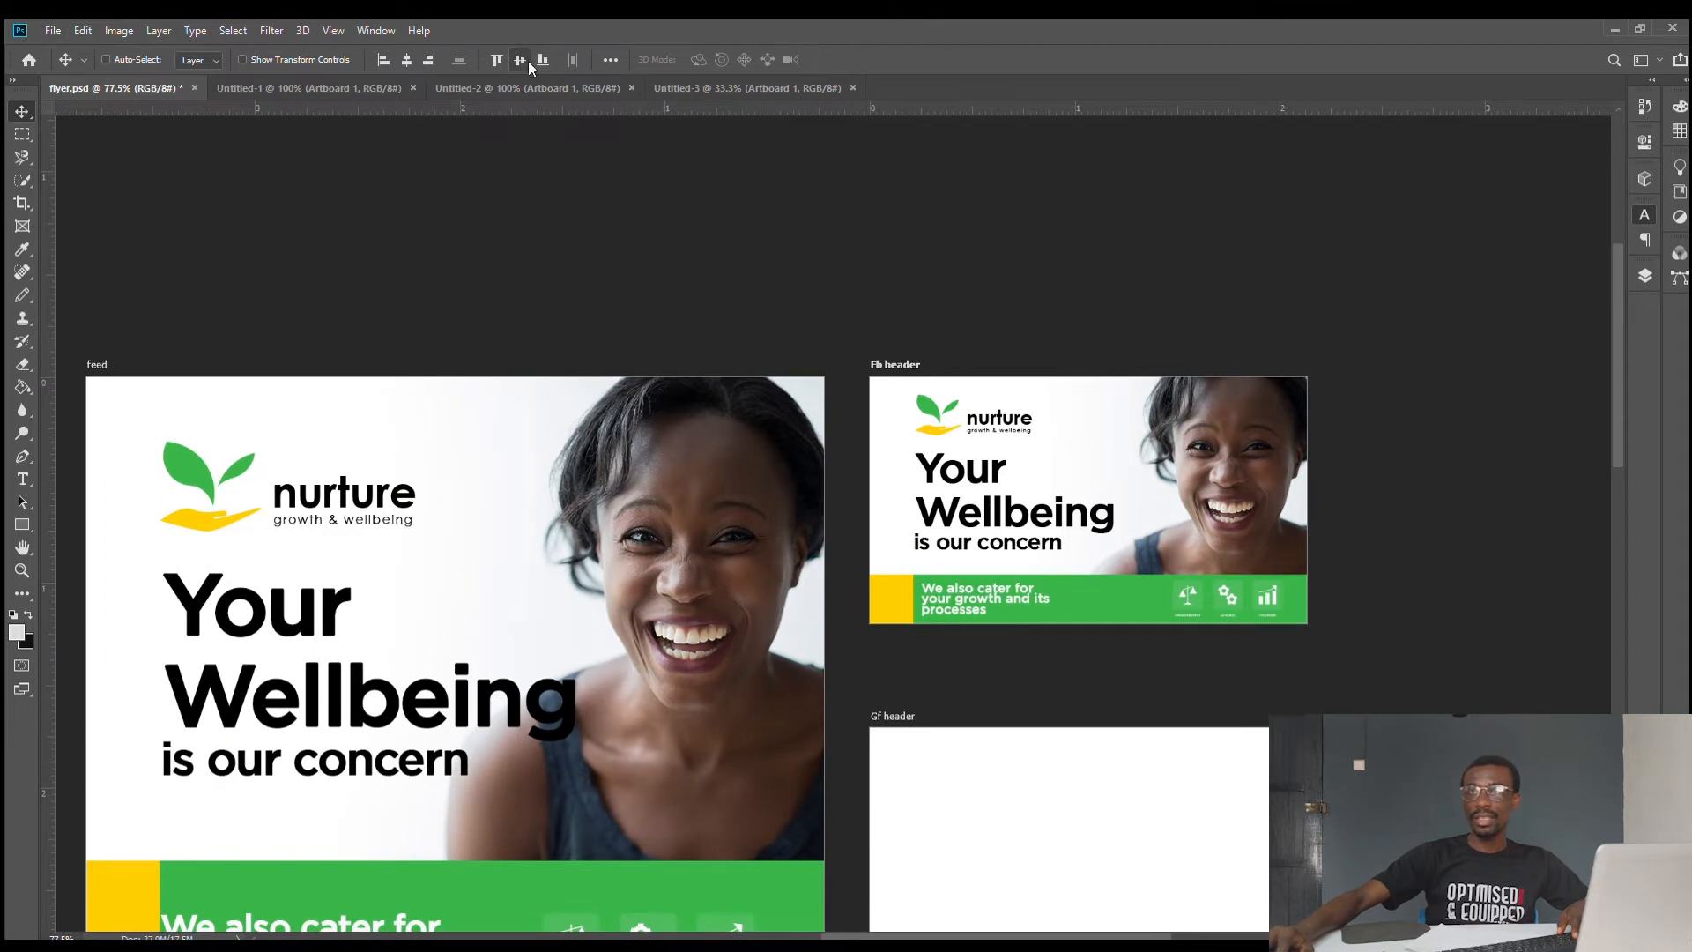
{"action": "scroll", "coordinate": [1496, 708], "scroll_direction": "down", "scroll_amount": 5}
{"action": "scroll", "coordinate": [1379, 631], "scroll_direction": "down", "scroll_amount": 2}
{"action": "scroll", "coordinate": [1274, 541], "scroll_direction": "up", "scroll_amount": 5}
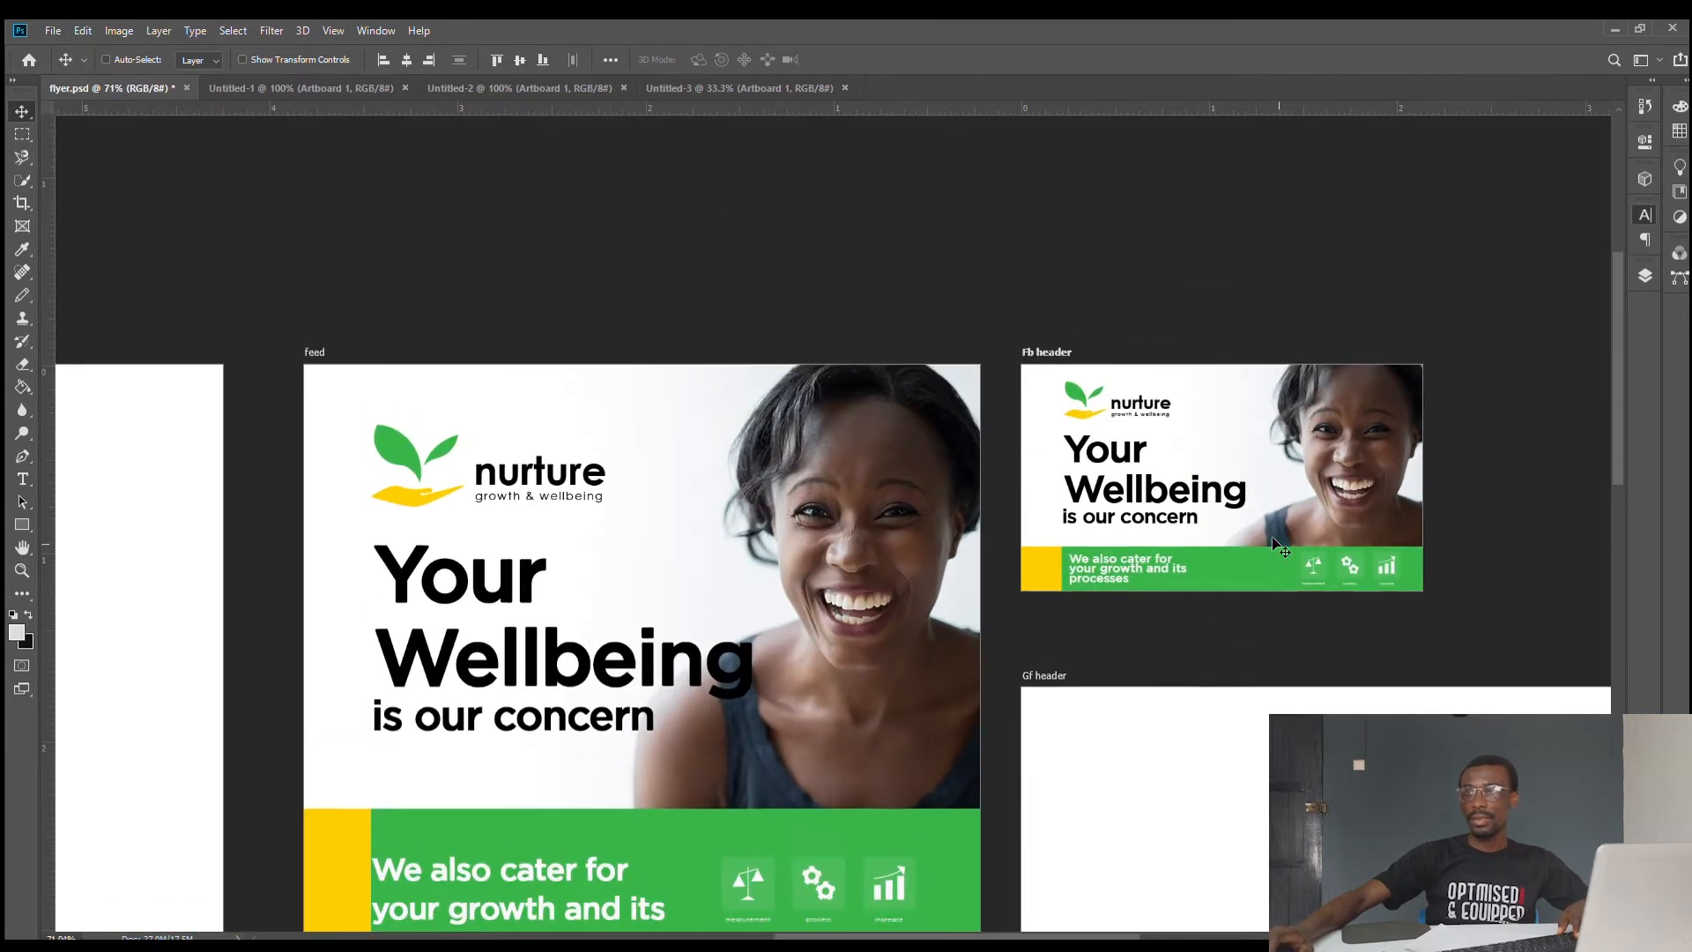
- Group the feed artboard's "contact us" text, its bright green bar and the "080-nurture" text
{"action": "scroll", "coordinate": [1269, 545], "scroll_direction": "down", "scroll_amount": 2}
{"action": "scroll", "coordinate": [1125, 572], "scroll_direction": "down", "scroll_amount": 3}
{"action": "left_click_drag", "start_coordinate": [1122, 567], "coordinate": [1062, 492]}
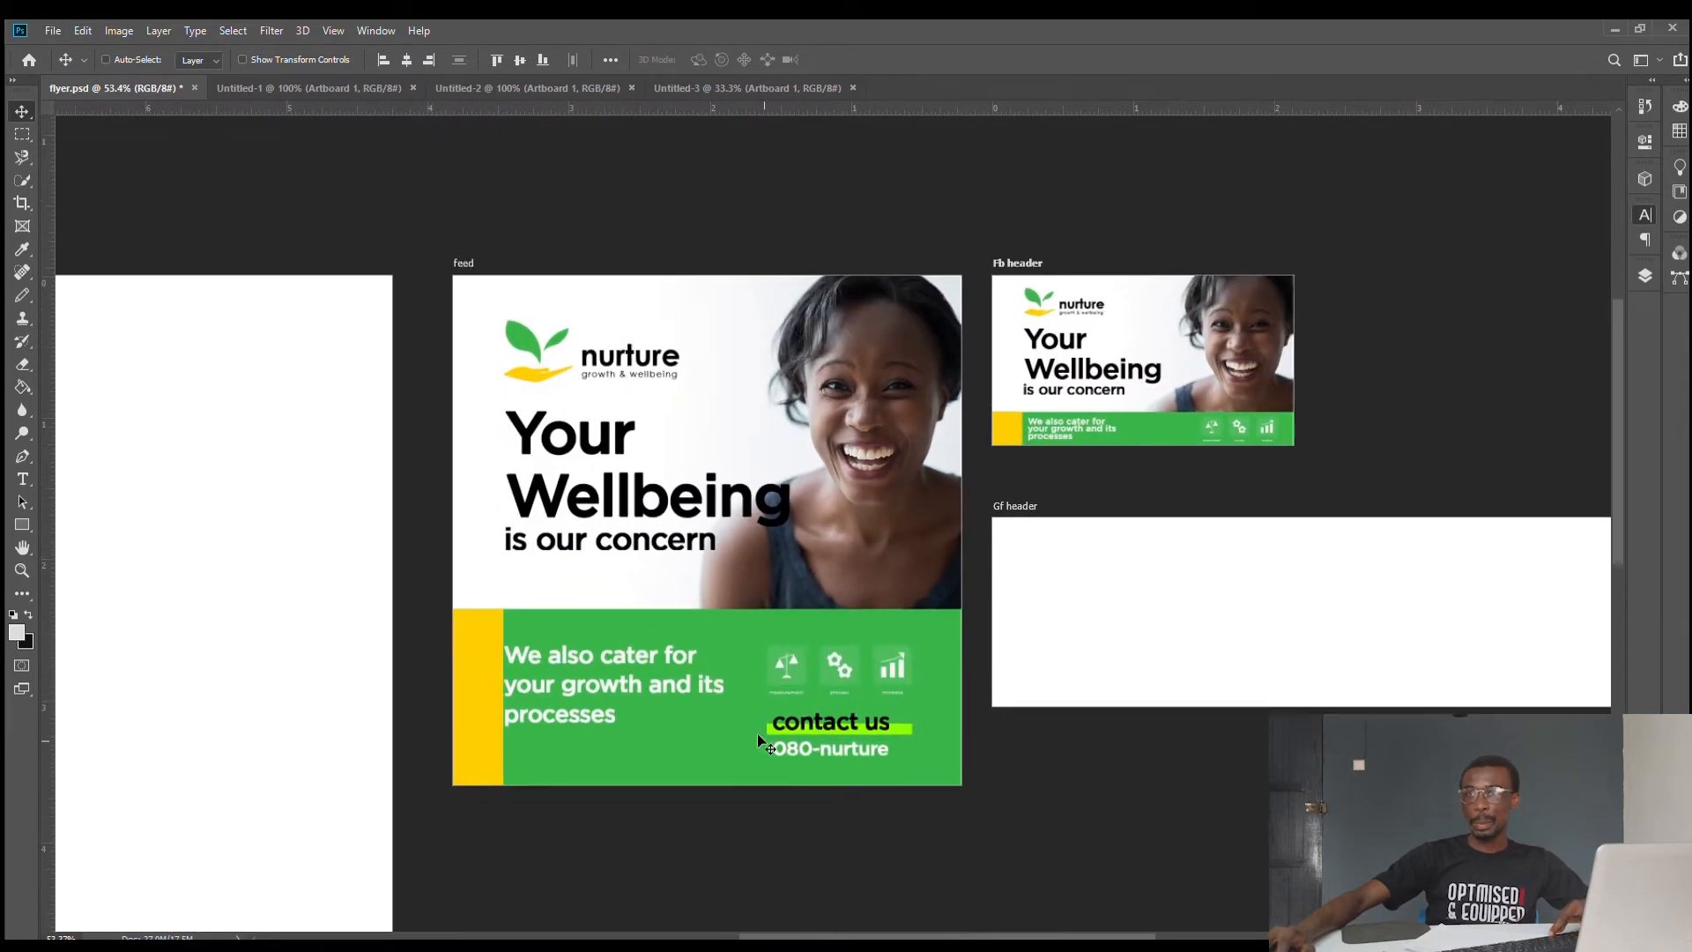
{"action": "scroll", "coordinate": [759, 735], "scroll_direction": "up", "scroll_amount": 3}
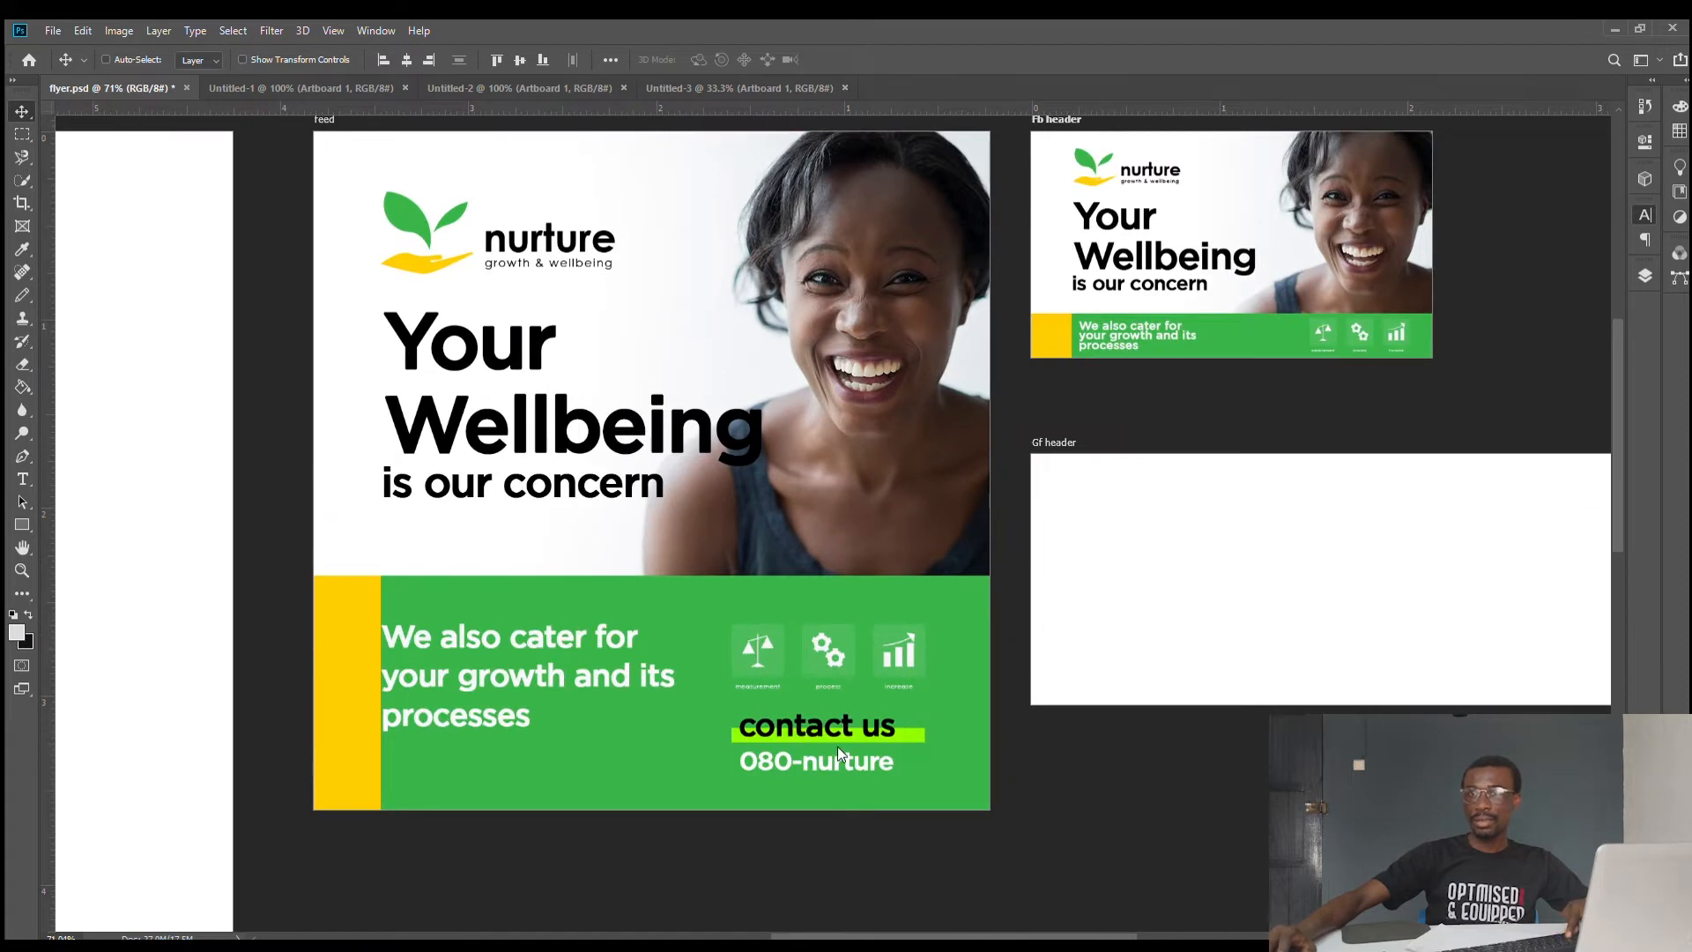
{"action": "left_click", "coordinate": [837, 747], "text": "ctrl"}
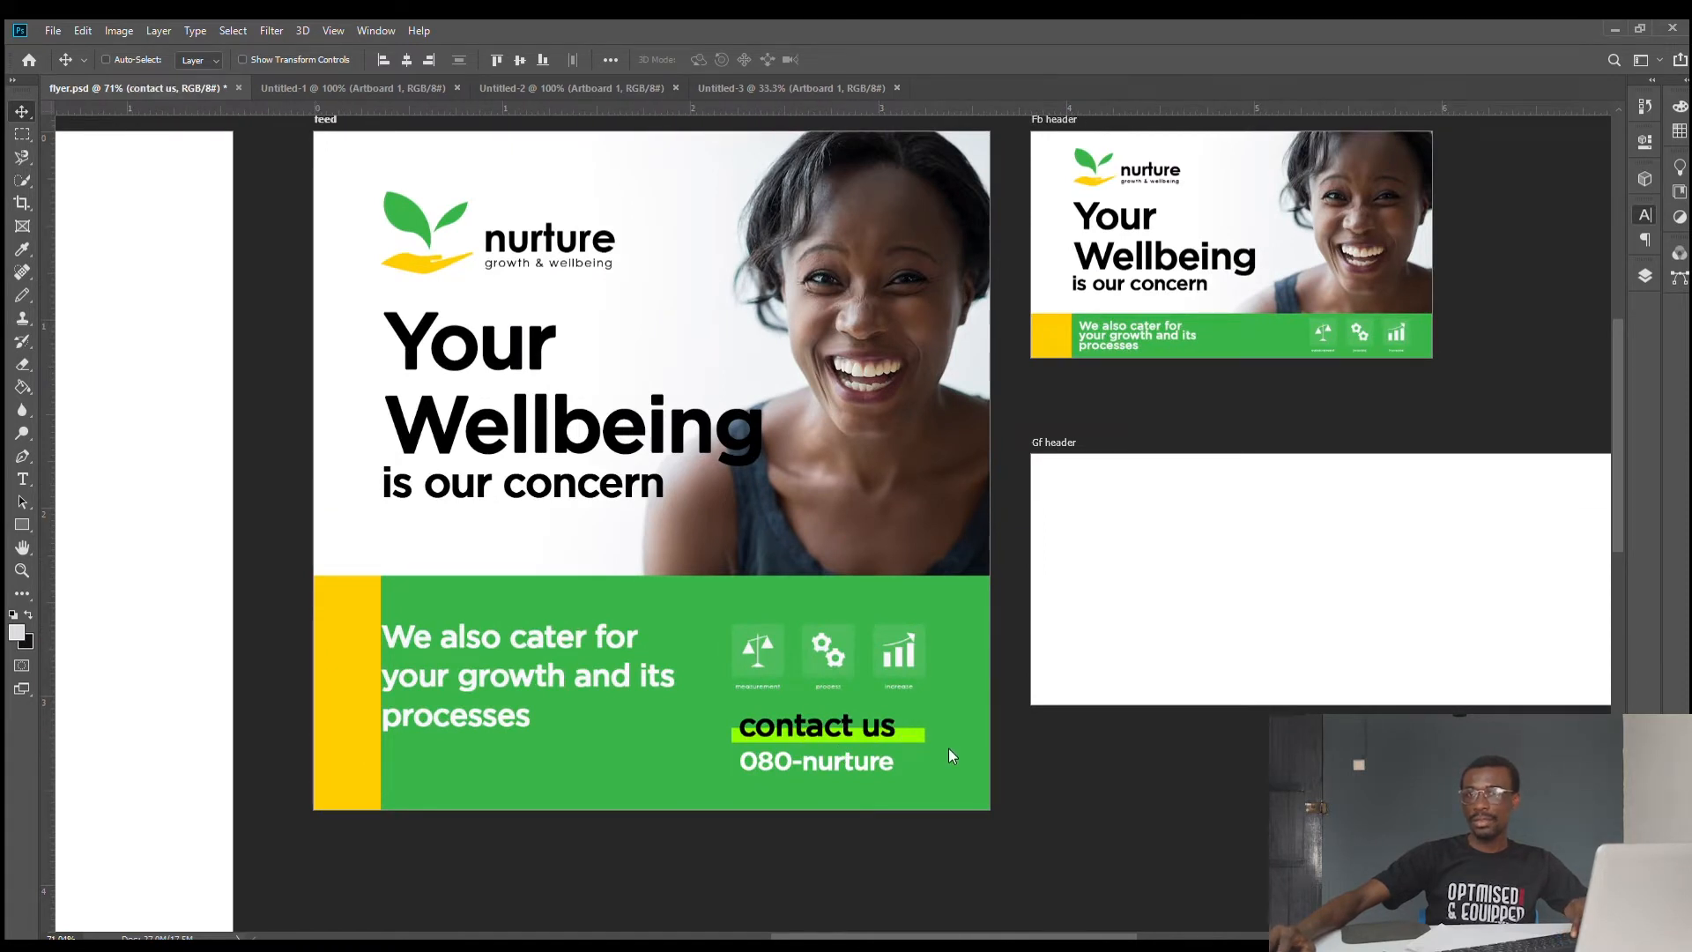
{"action": "left_click", "coordinate": [864, 763], "text": "ctrl+shift"}
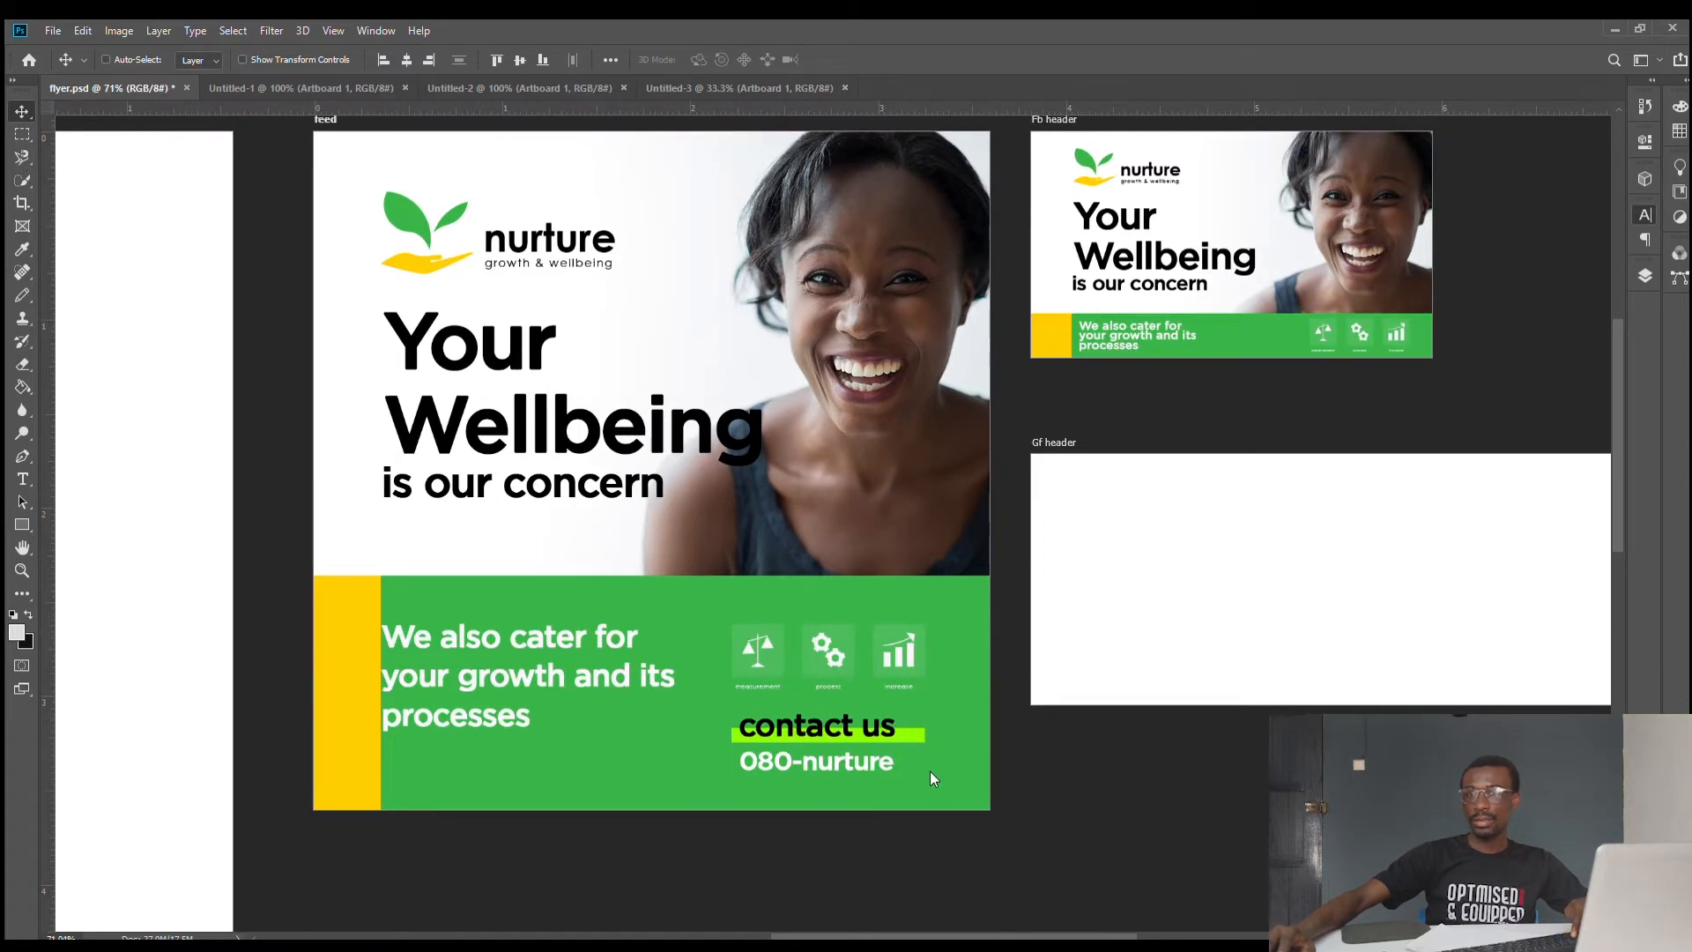
{"action": "key", "text": "ctrl+g"}
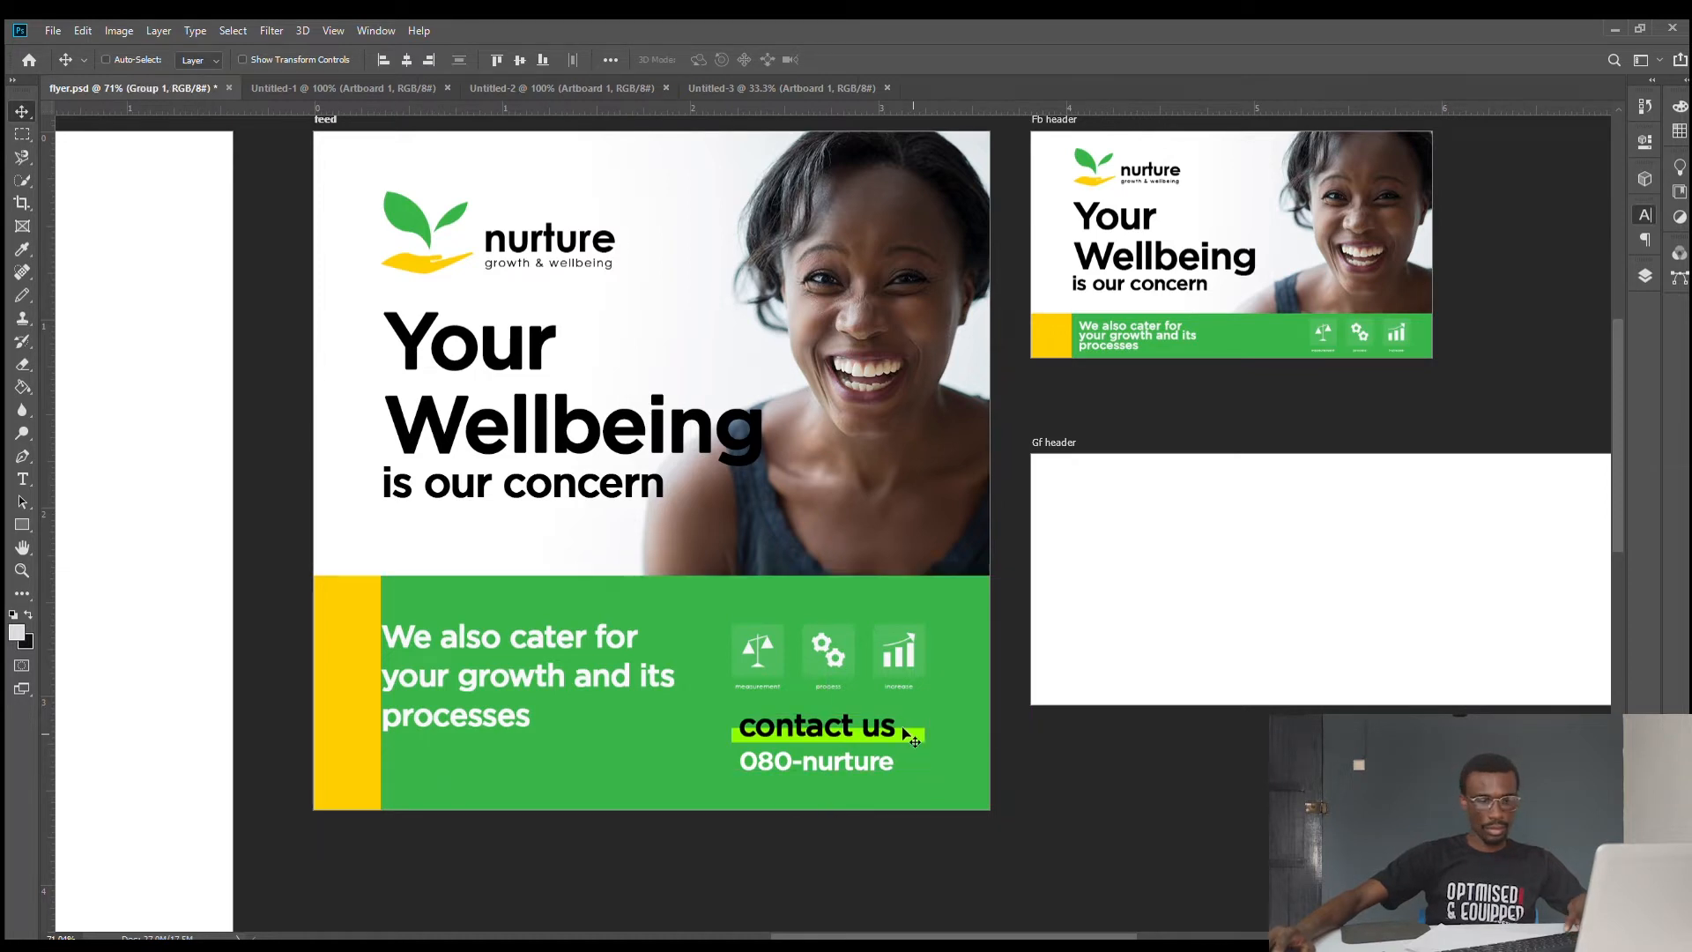
- Duplicate the contact group onto the Fb header and scale the copy to about 44.4% between the green band's text and icons
{"action": "scroll", "coordinate": [938, 766], "scroll_direction": "down", "scroll_amount": 3}
{"action": "left_click_drag", "start_coordinate": [804, 749], "coordinate": [1135, 442]}
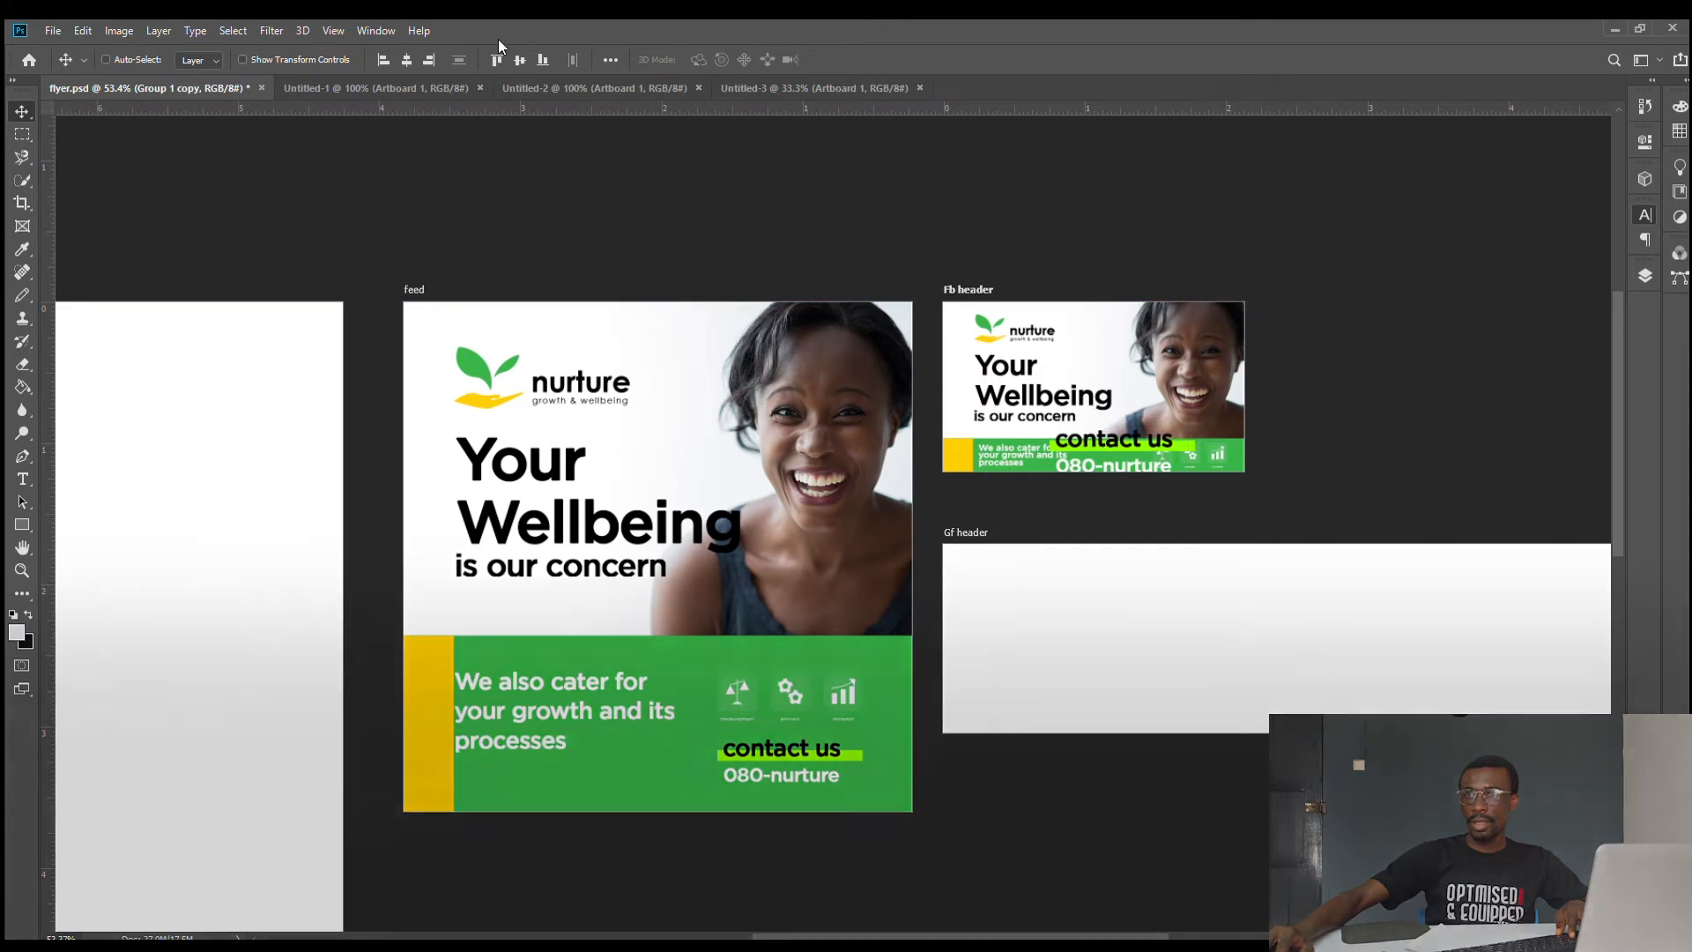
{"action": "left_click", "coordinate": [242, 59]}
{"action": "scroll", "coordinate": [1150, 365], "scroll_direction": "up", "scroll_amount": 5}
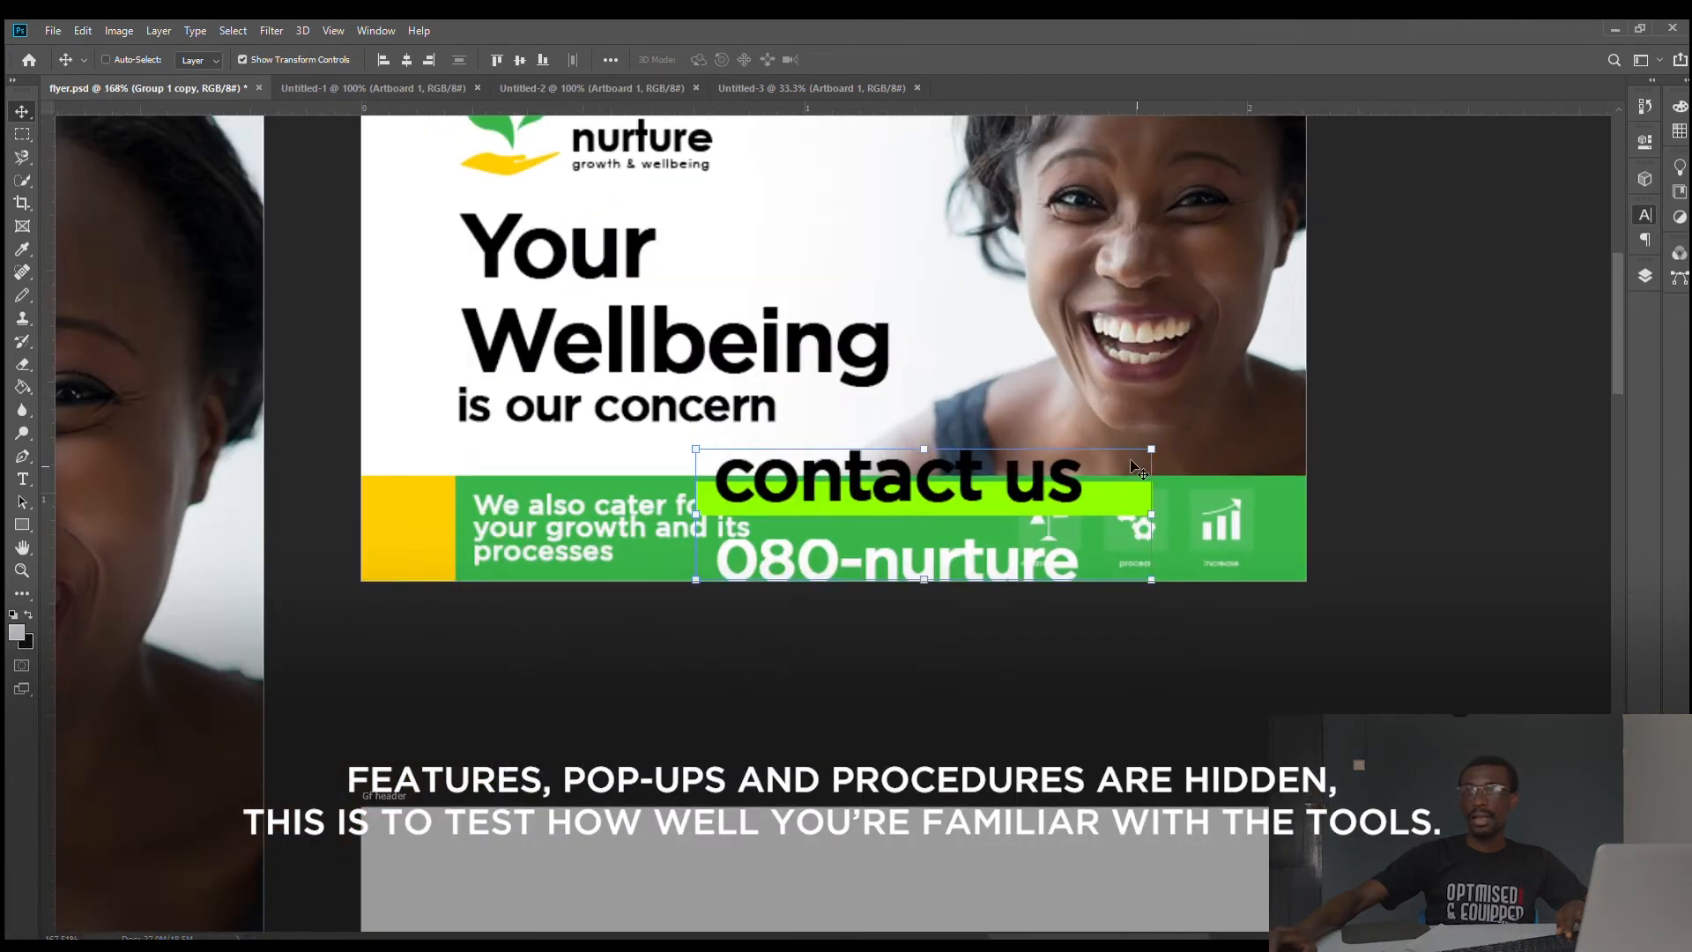
{"action": "left_click_drag", "start_coordinate": [1151, 446], "coordinate": [932, 527]}
{"action": "left_click_drag", "start_coordinate": [830, 541], "coordinate": [910, 523]}
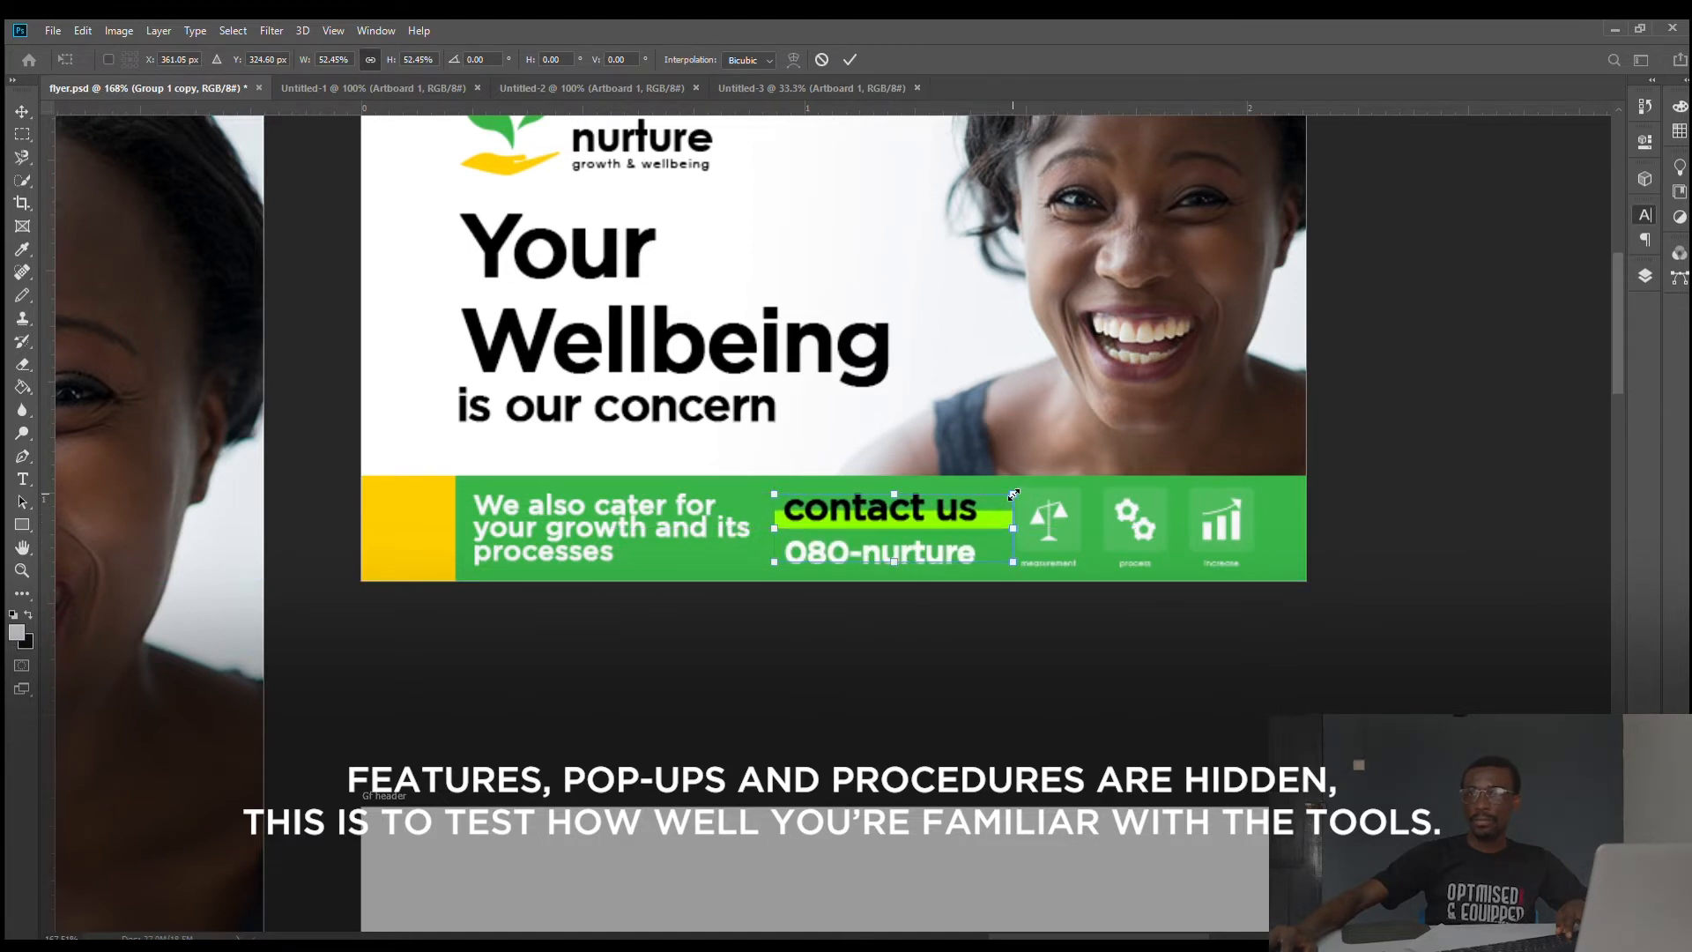
{"action": "left_click_drag", "start_coordinate": [1014, 494], "coordinate": [904, 519]}
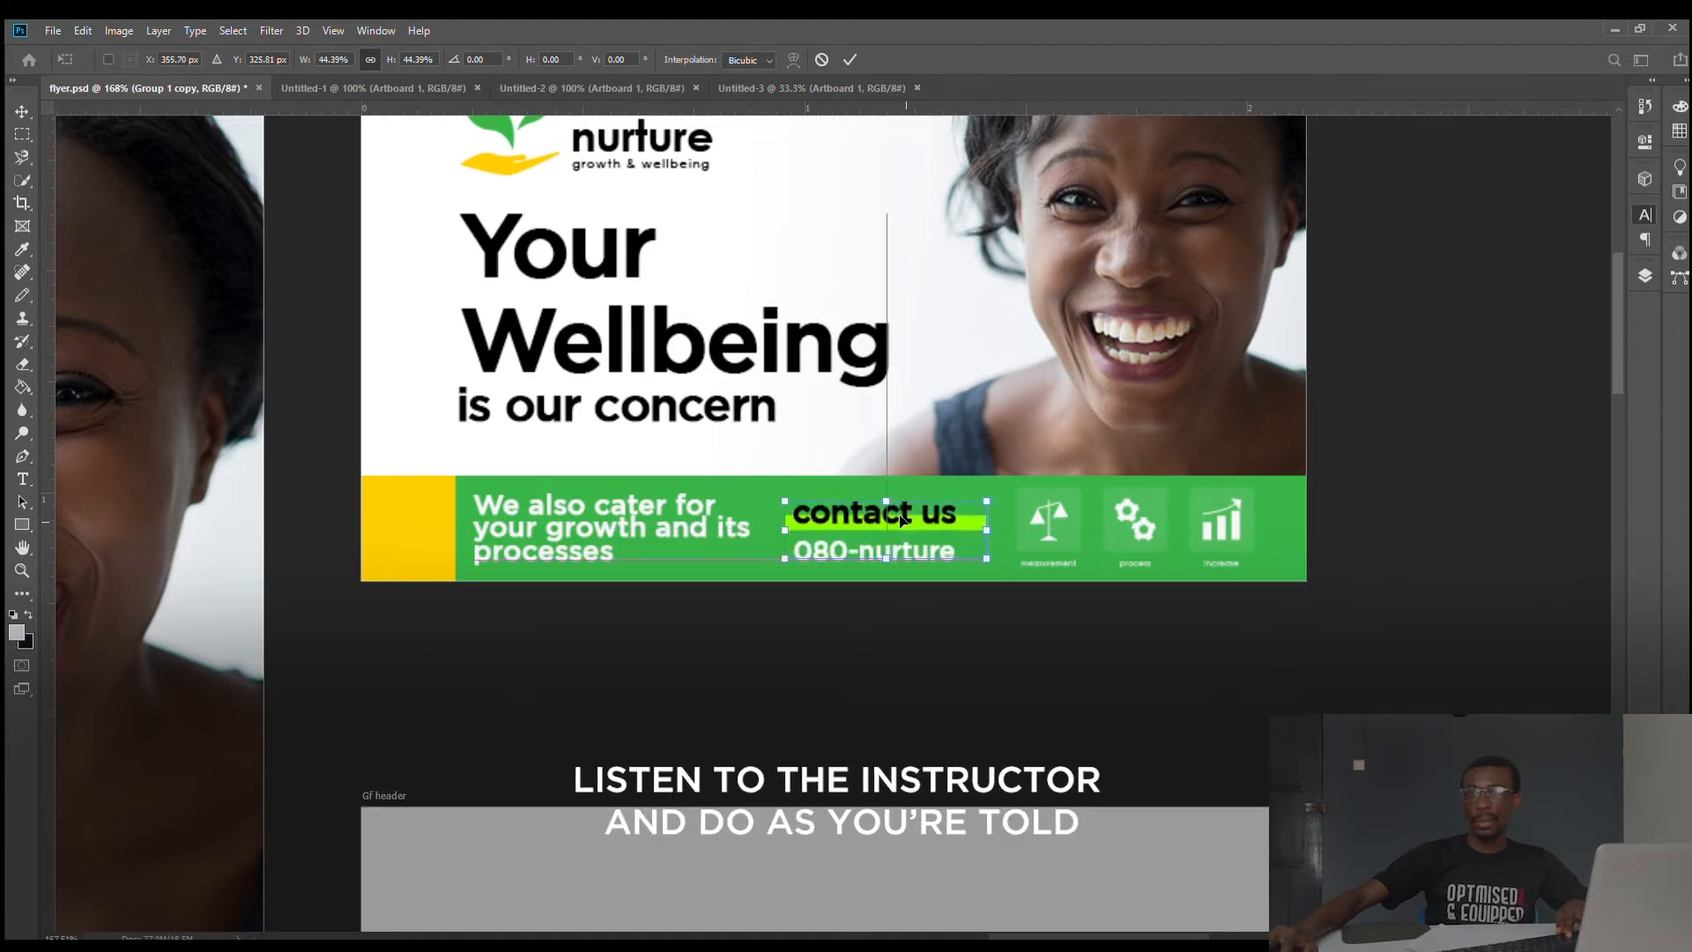
{"action": "left_click", "coordinate": [851, 59]}
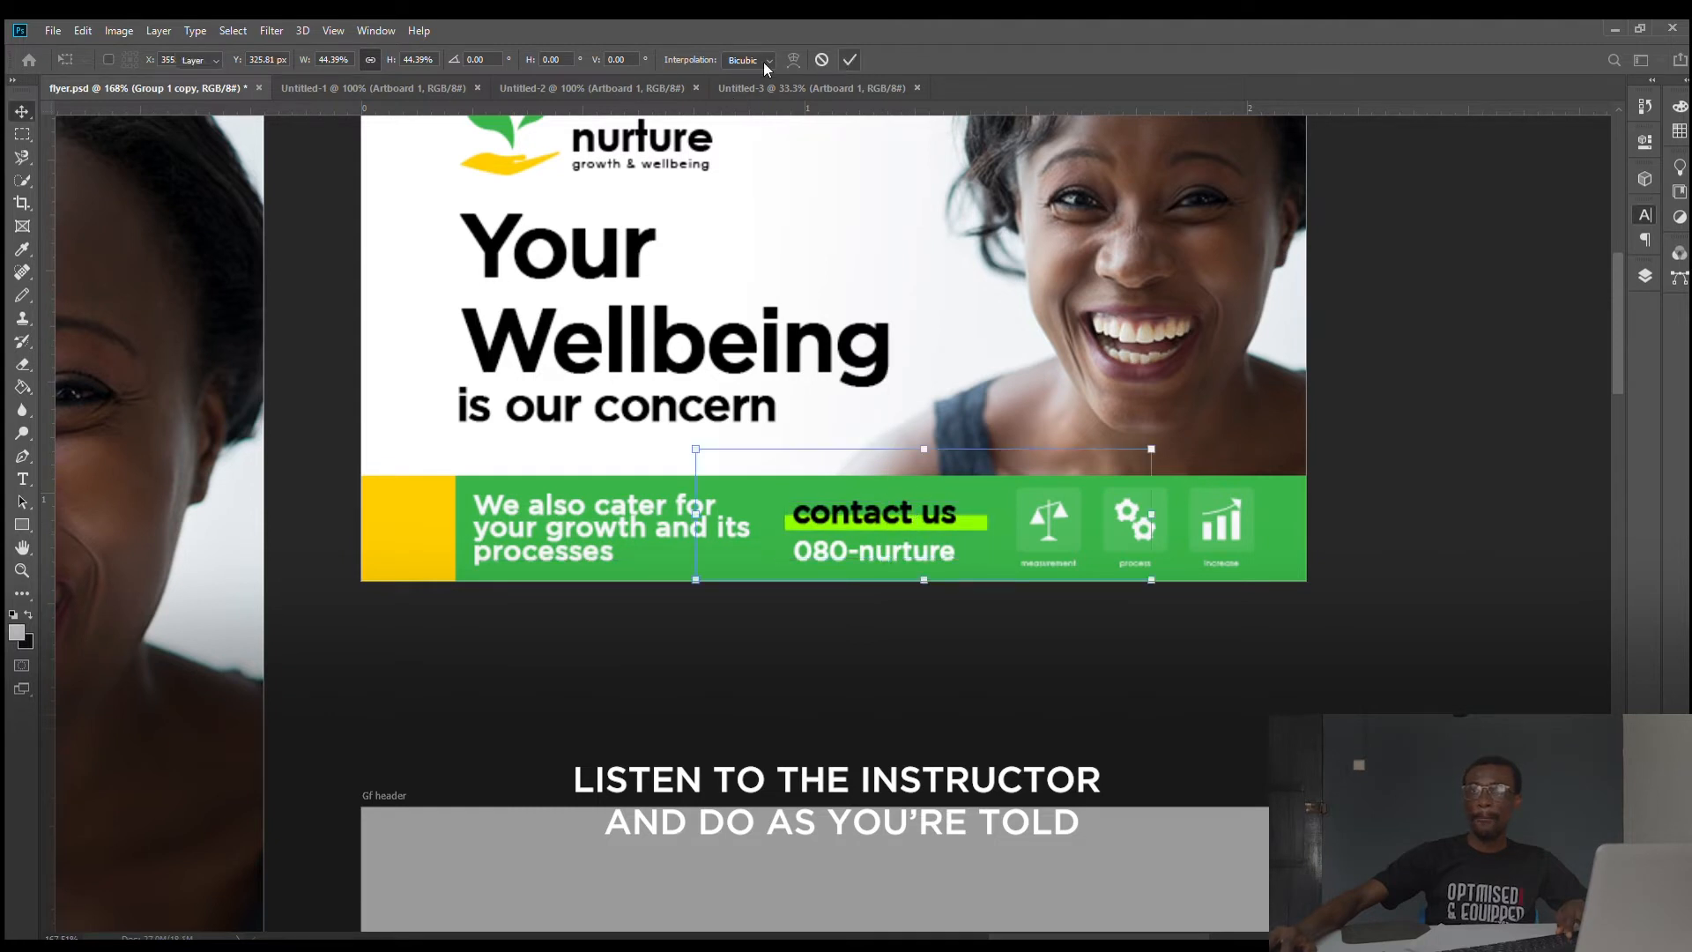
{"action": "left_click", "coordinate": [300, 59]}
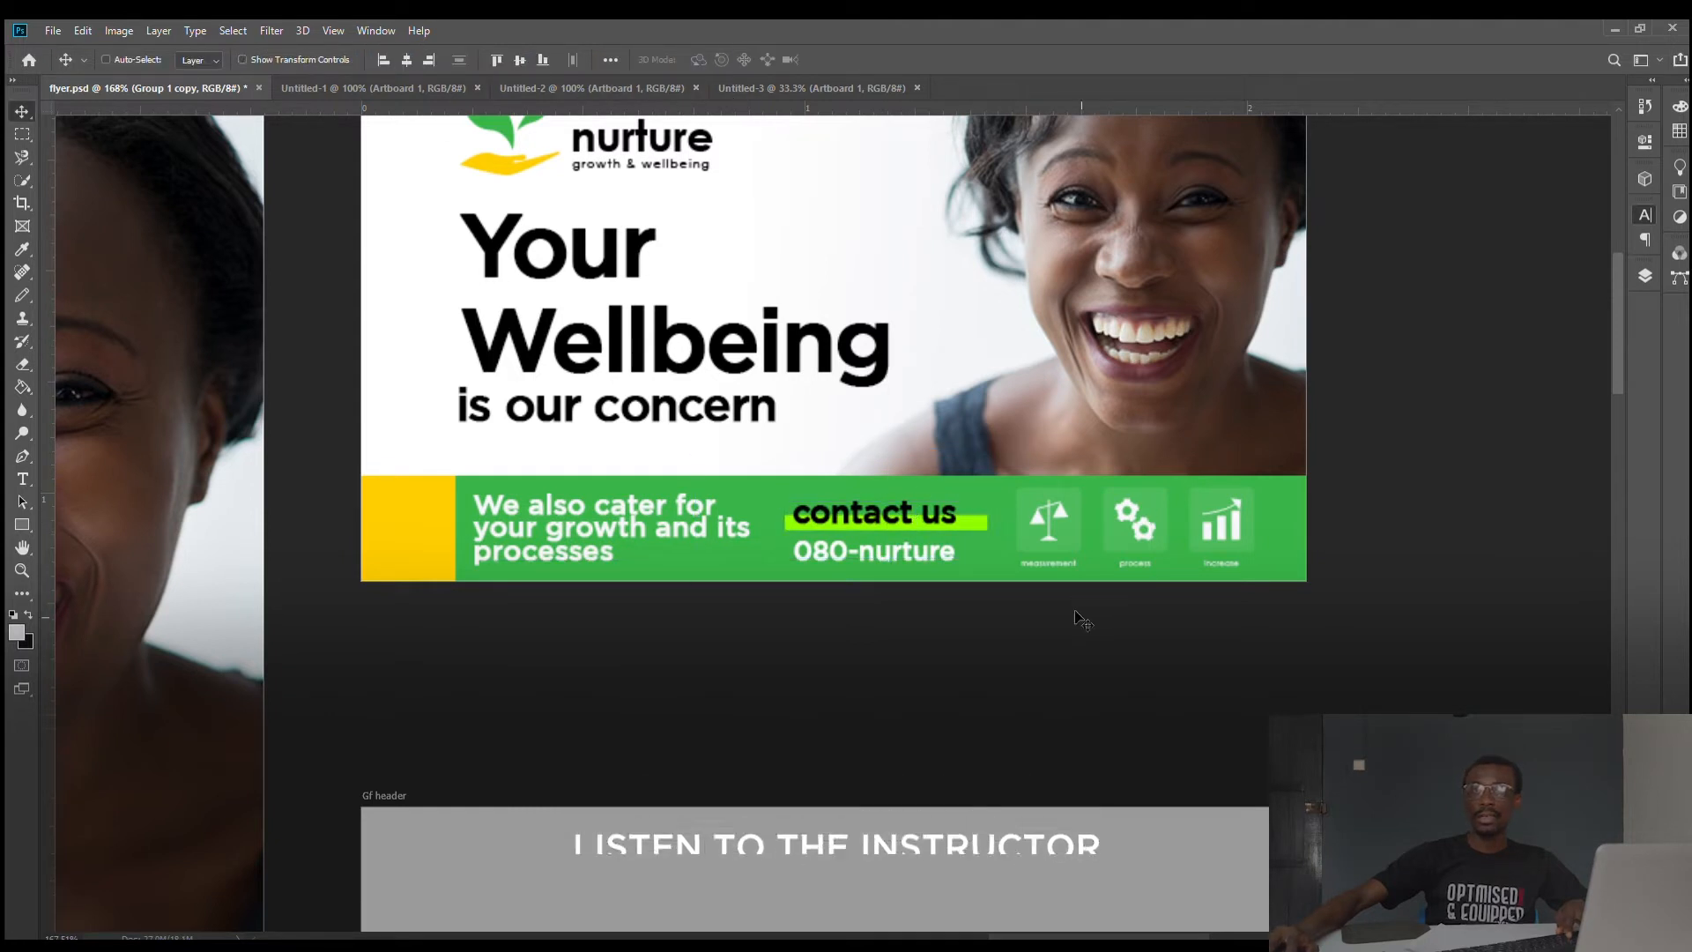
- Align the Fb header's growth text and contact group by their vertical centres within the green band, undoing the misplaced alignment
{"action": "left_click_drag", "start_coordinate": [960, 546], "coordinate": [965, 548]}
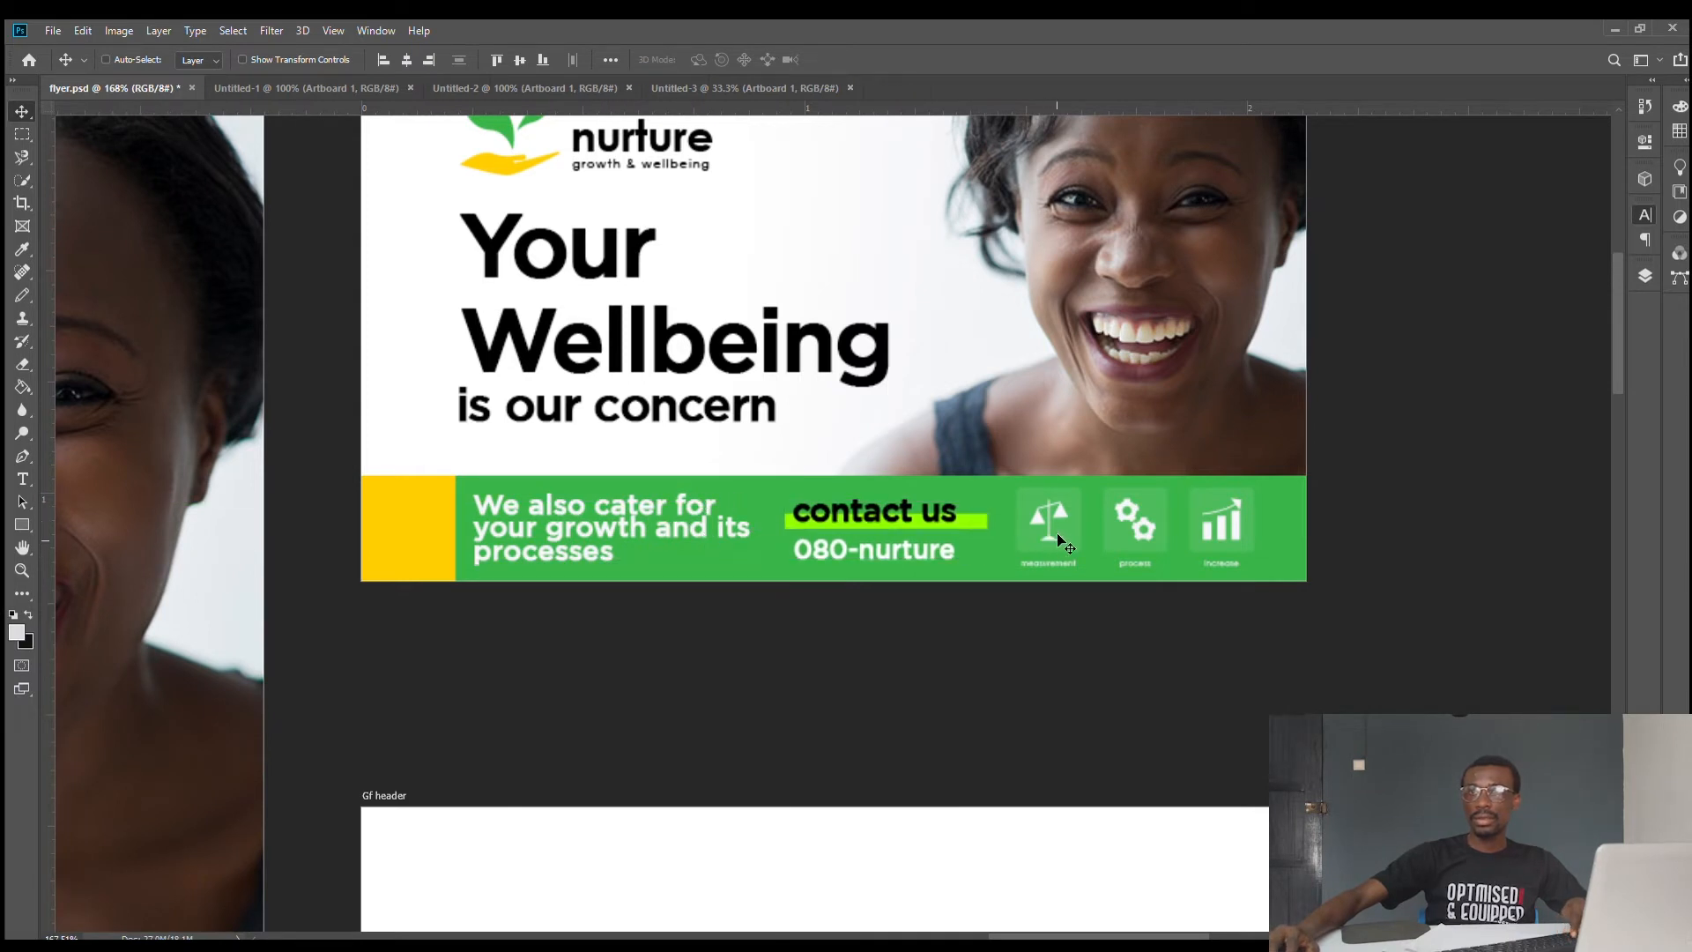
{"action": "left_click", "coordinate": [520, 60]}
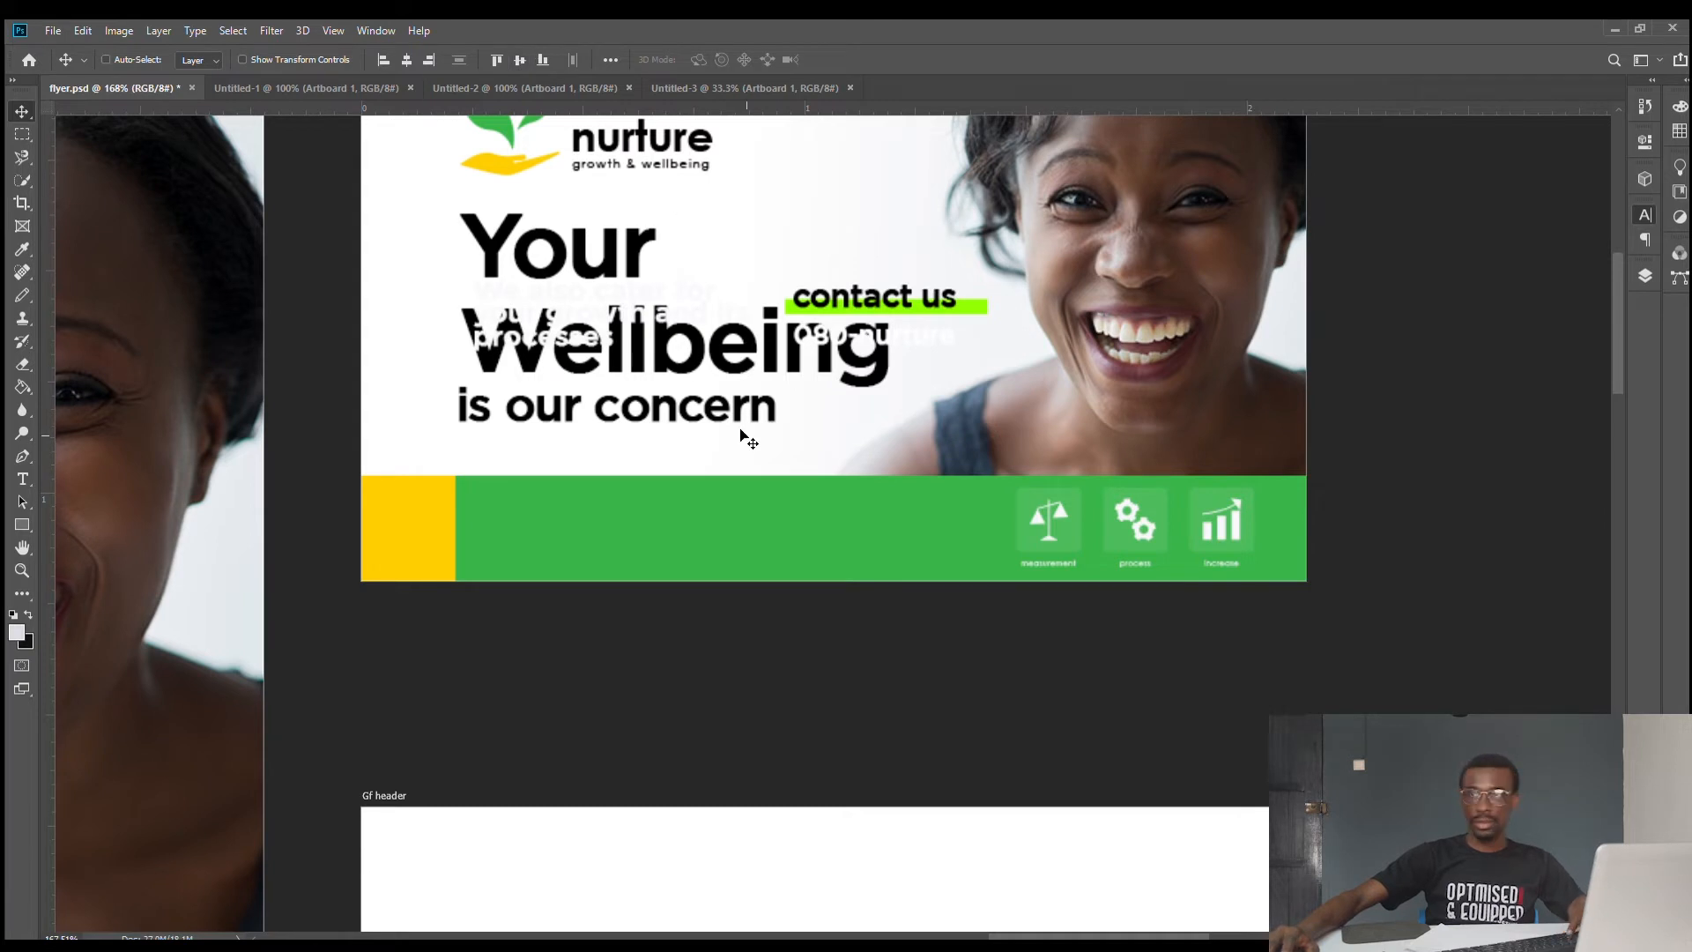
{"action": "key", "text": "ctrl+z"}
{"action": "key", "text": "ctrl+z"}
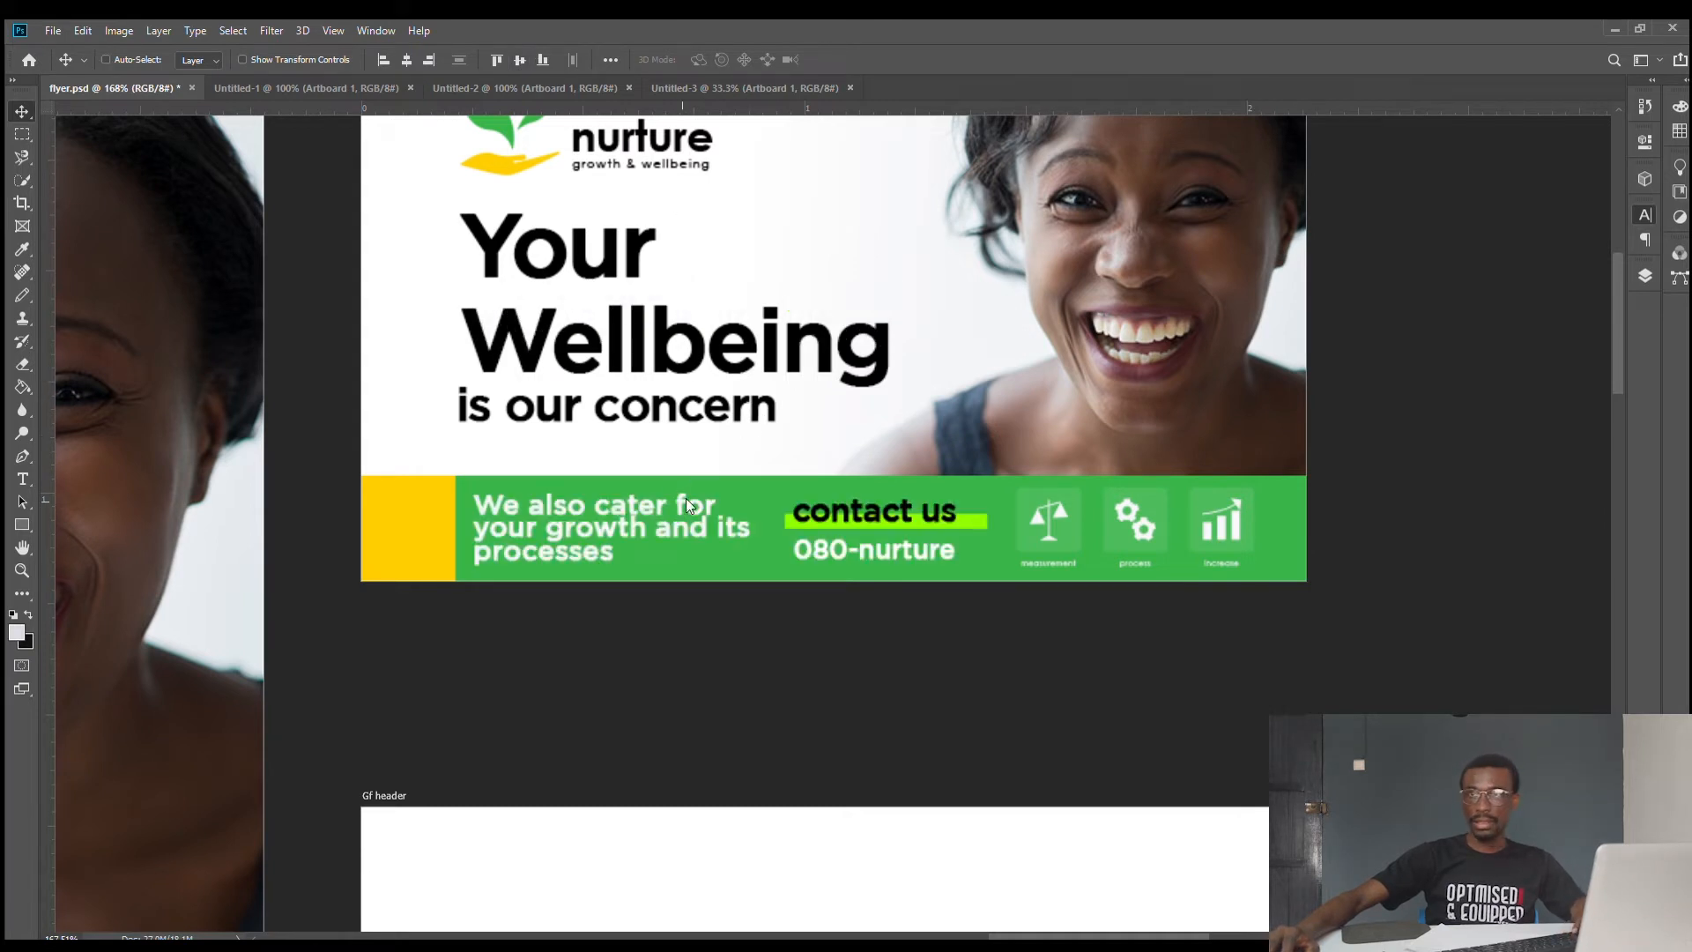
{"action": "left_click", "coordinate": [938, 553], "text": "ctrl+shift"}
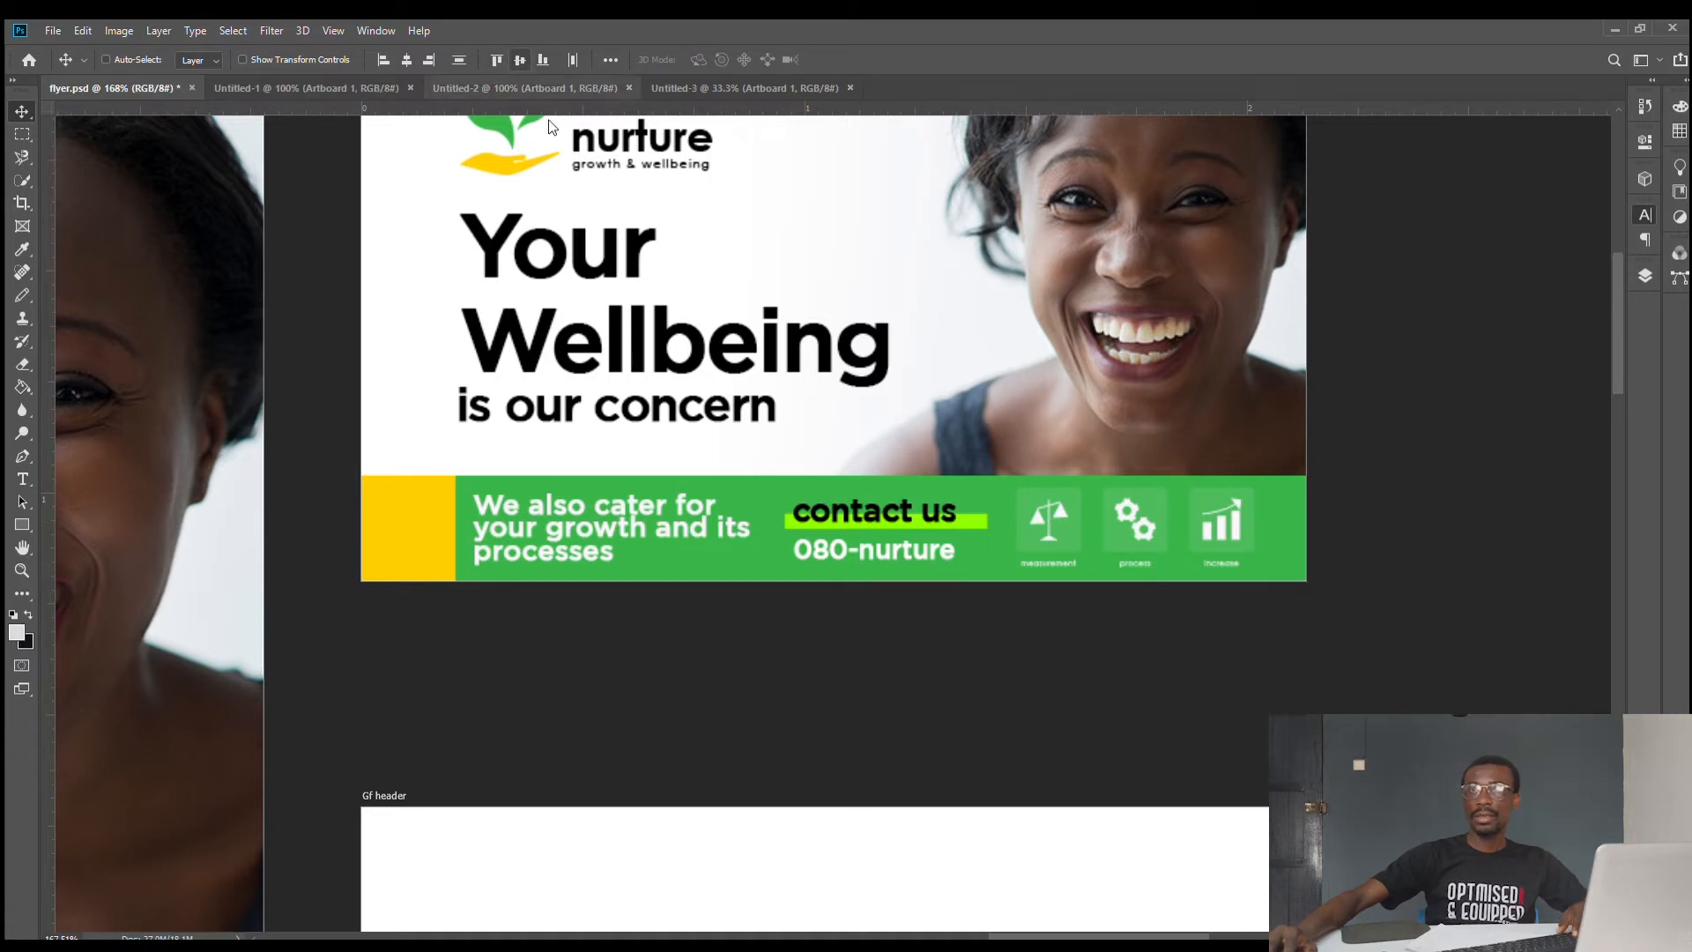
- Examine the Fb header's layout up close and alongside the feed, Gf header and Instastories artboards
{"action": "scroll", "coordinate": [781, 288], "scroll_direction": "down", "scroll_amount": 5}
{"action": "scroll", "coordinate": [1060, 379], "scroll_direction": "down", "scroll_amount": 2}
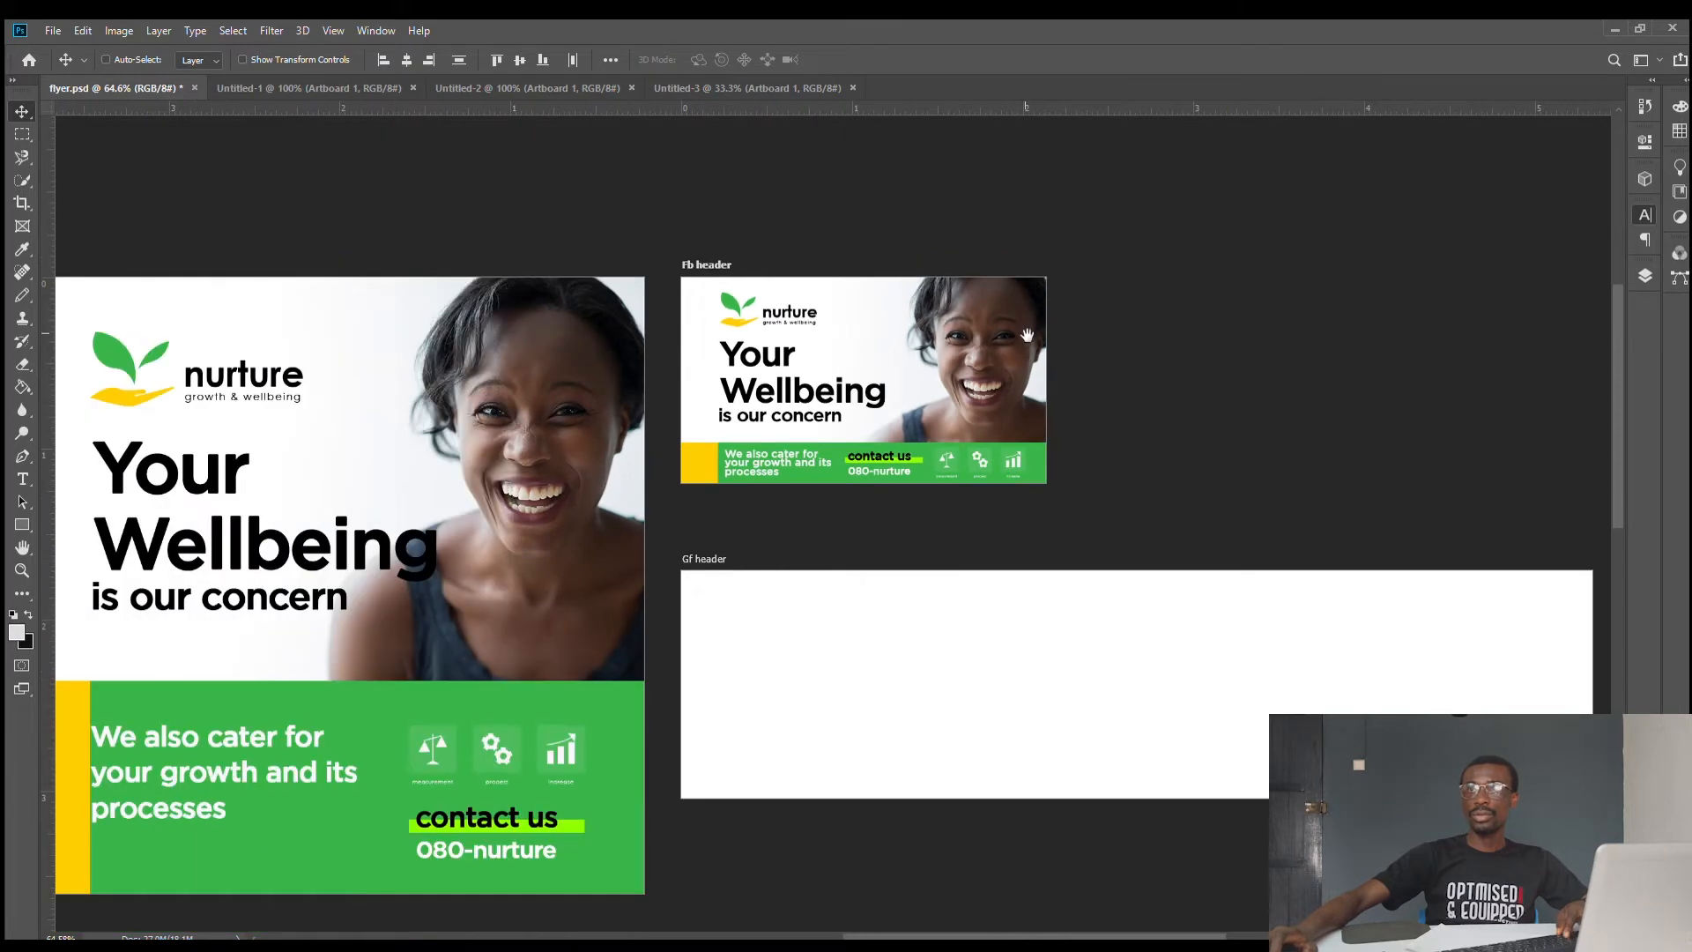
{"action": "left_click_drag", "start_coordinate": [1025, 338], "coordinate": [1187, 296]}
{"action": "scroll", "coordinate": [1107, 370], "scroll_direction": "up", "scroll_amount": 8}
{"action": "scroll", "coordinate": [1114, 374], "scroll_direction": "down", "scroll_amount": 5}
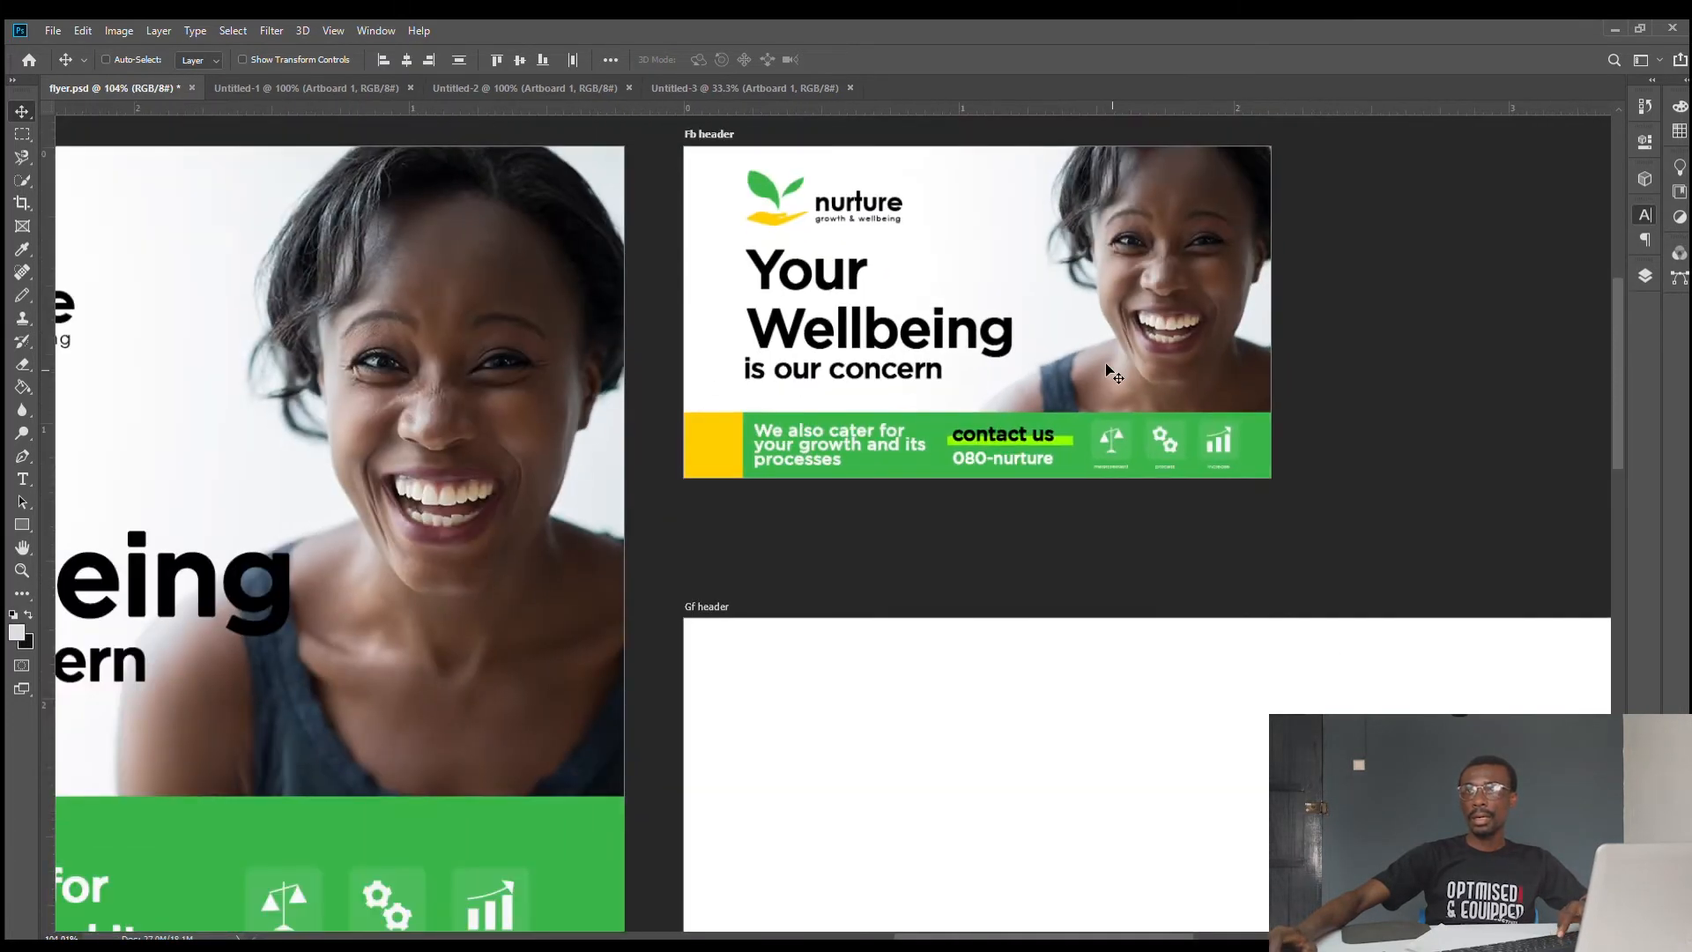
{"action": "scroll", "coordinate": [1145, 370], "scroll_direction": "down", "scroll_amount": 3}
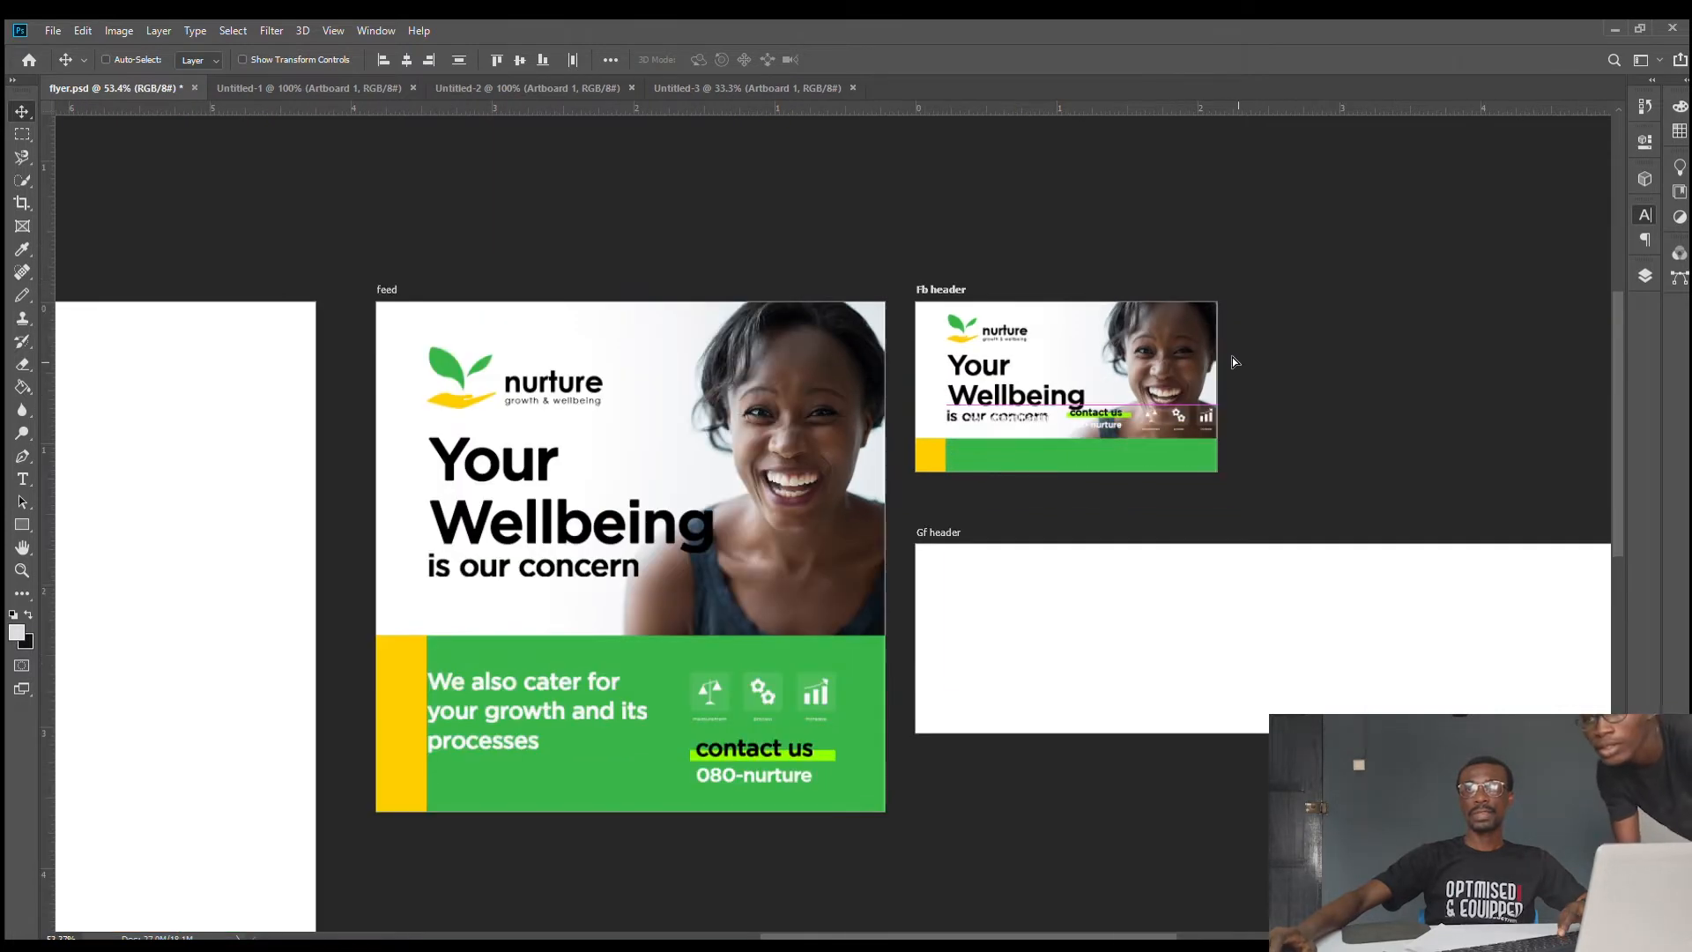
{"action": "scroll", "coordinate": [1206, 398], "scroll_direction": "up", "scroll_amount": 2}
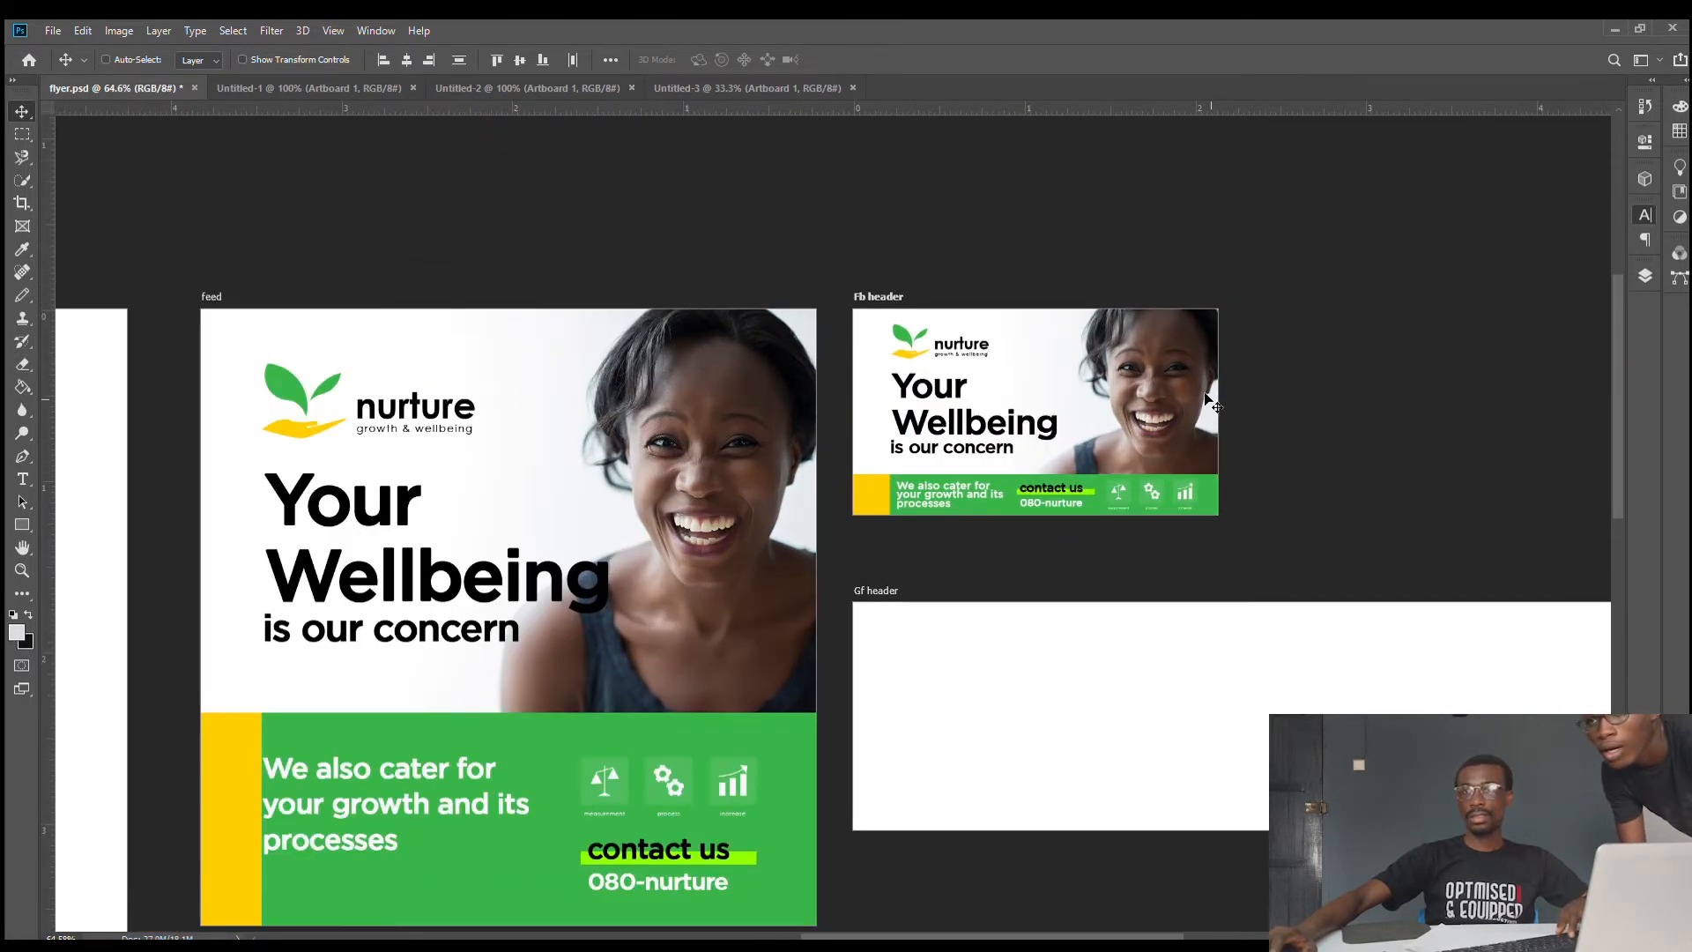
{"action": "scroll", "coordinate": [1228, 362], "scroll_direction": "up", "scroll_amount": 1}
{"action": "scroll", "coordinate": [1048, 326], "scroll_direction": "down", "scroll_amount": 2}
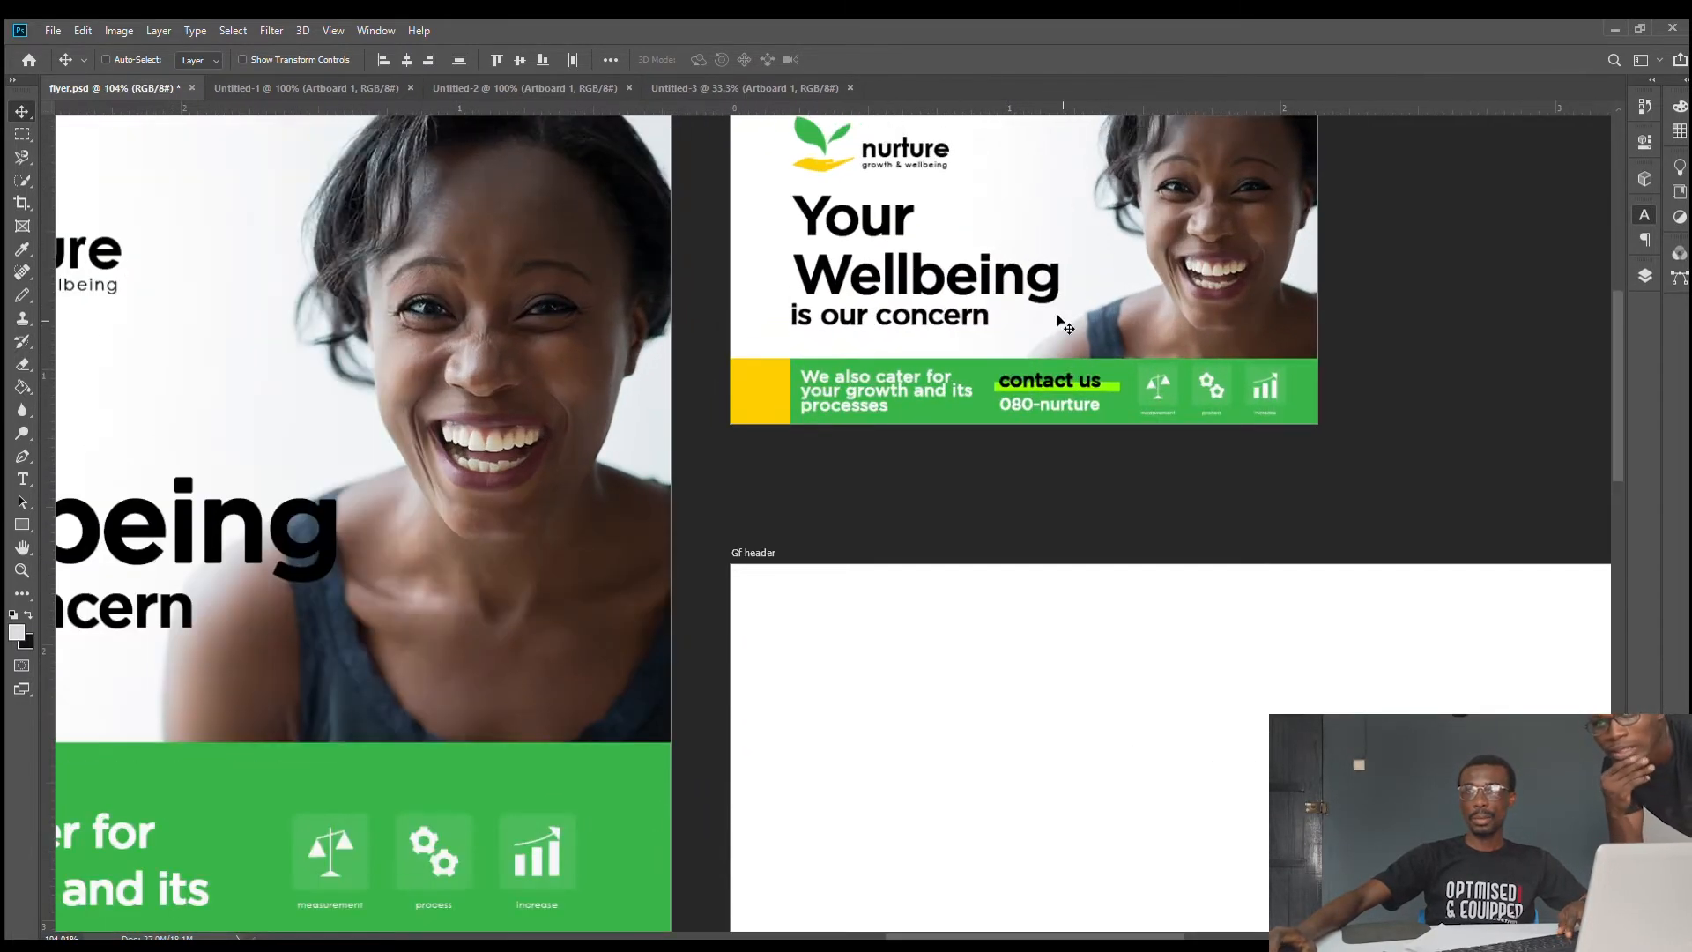
{"action": "scroll", "coordinate": [1146, 397], "scroll_direction": "down", "scroll_amount": 2}
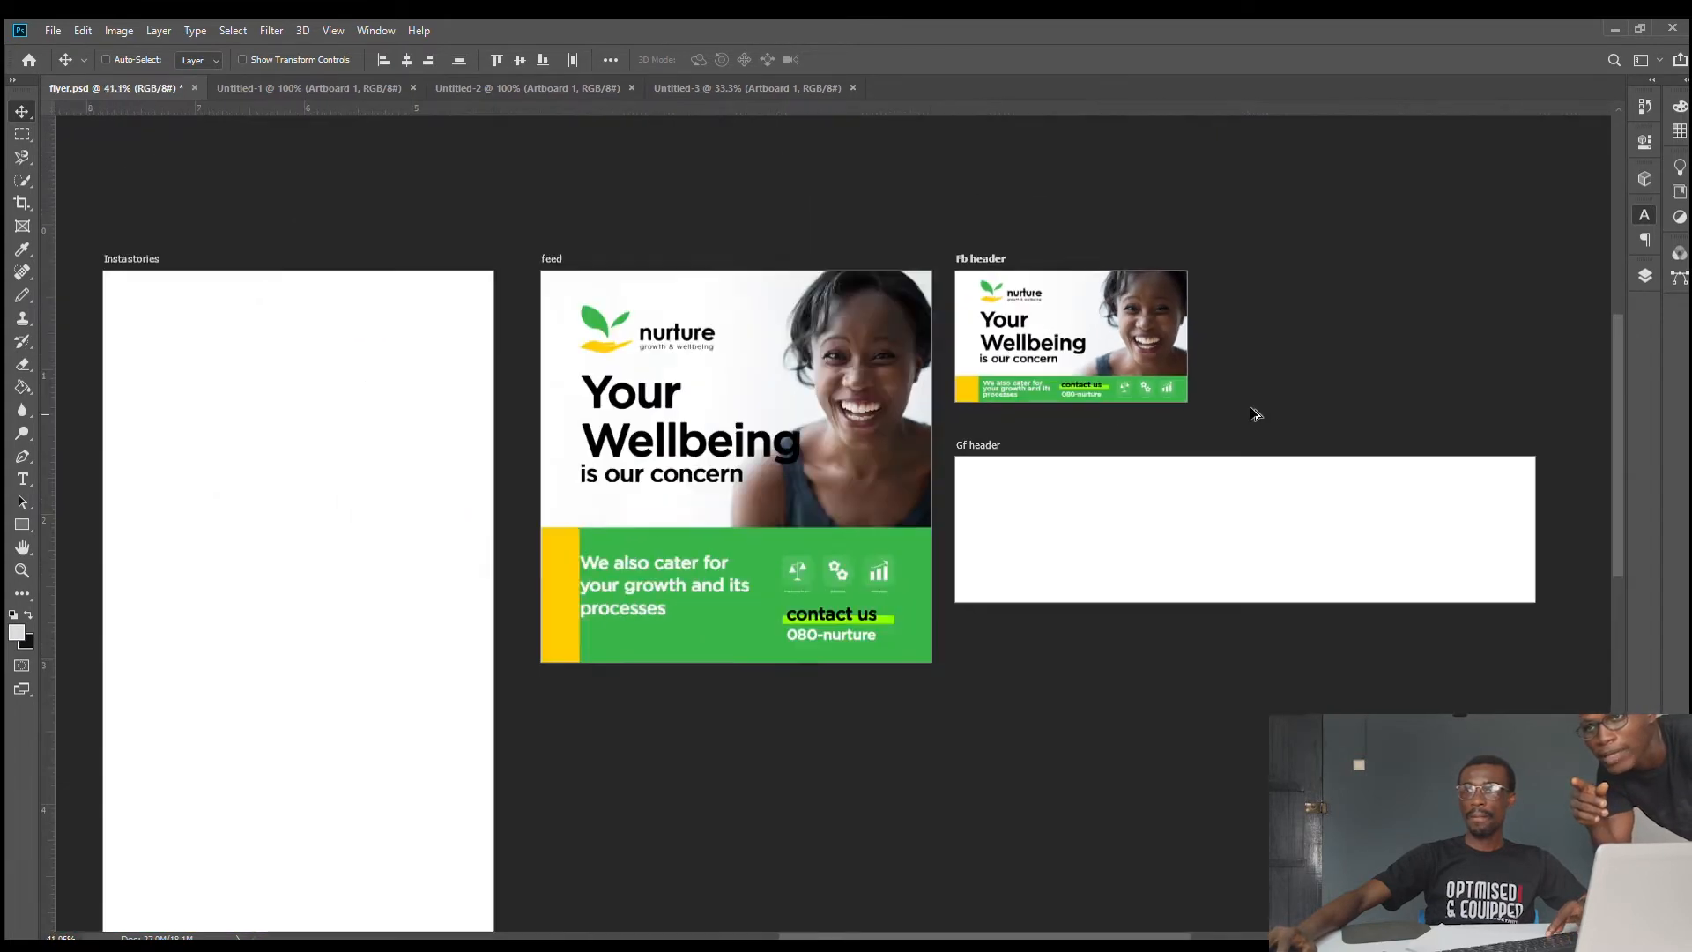
{"action": "scroll", "coordinate": [1145, 473], "scroll_direction": "up", "scroll_amount": 1}
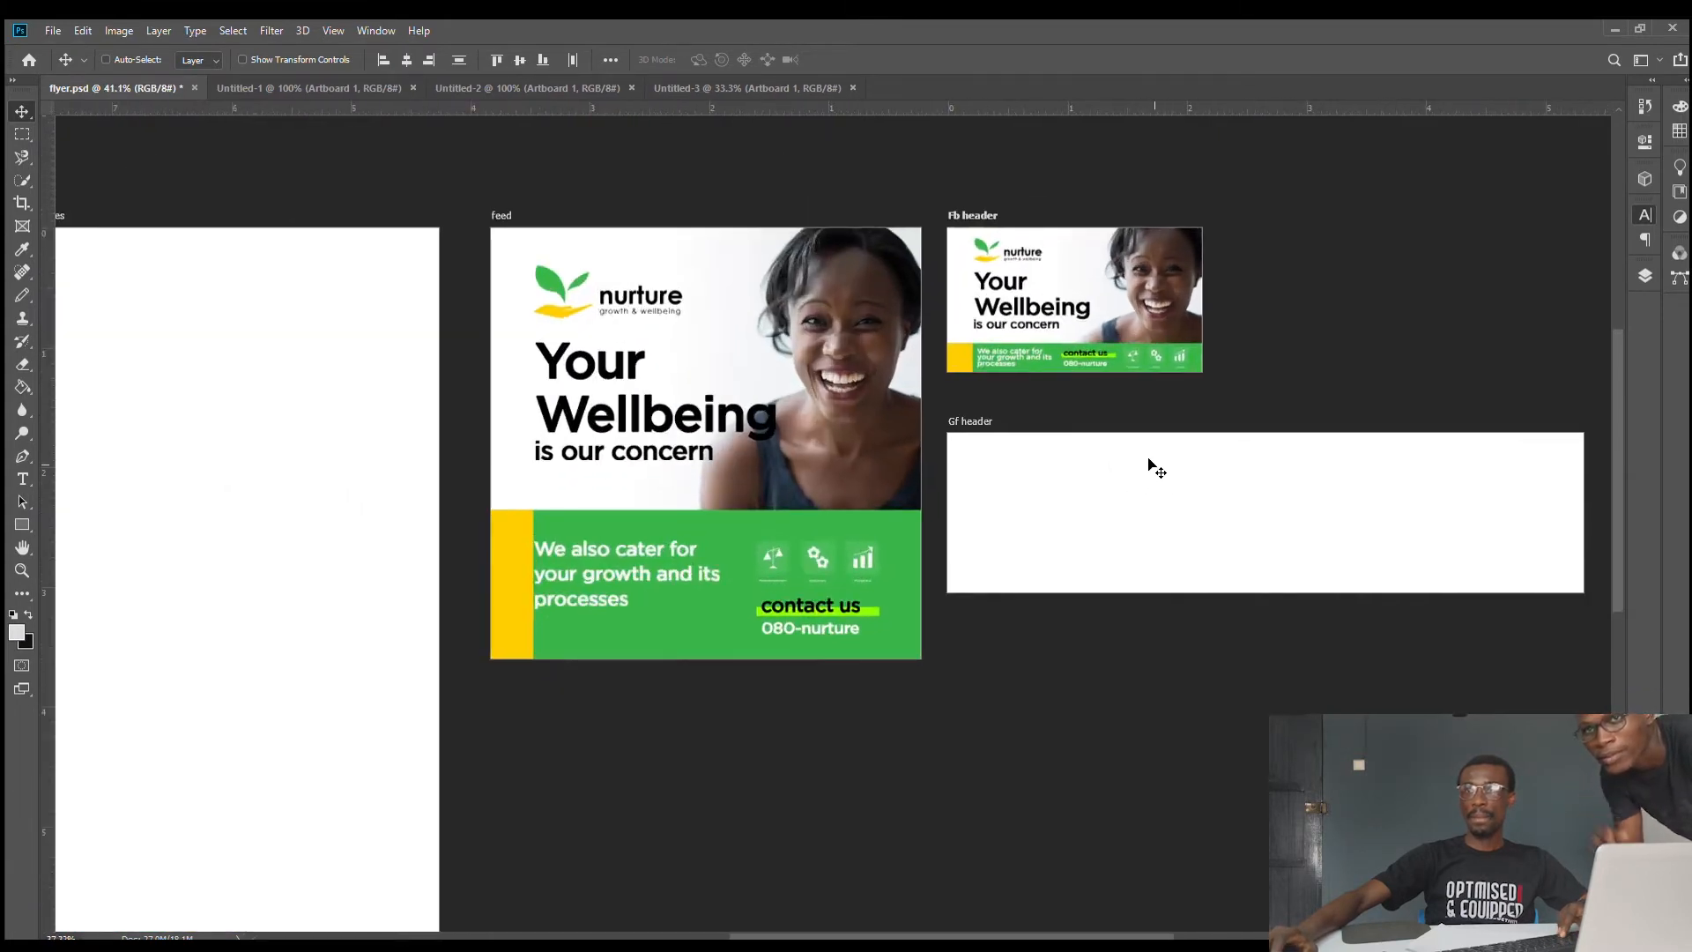
{"action": "scroll", "coordinate": [1146, 467], "scroll_direction": "down", "scroll_amount": 2}
{"action": "scroll", "coordinate": [1097, 498], "scroll_direction": "down", "scroll_amount": 2}
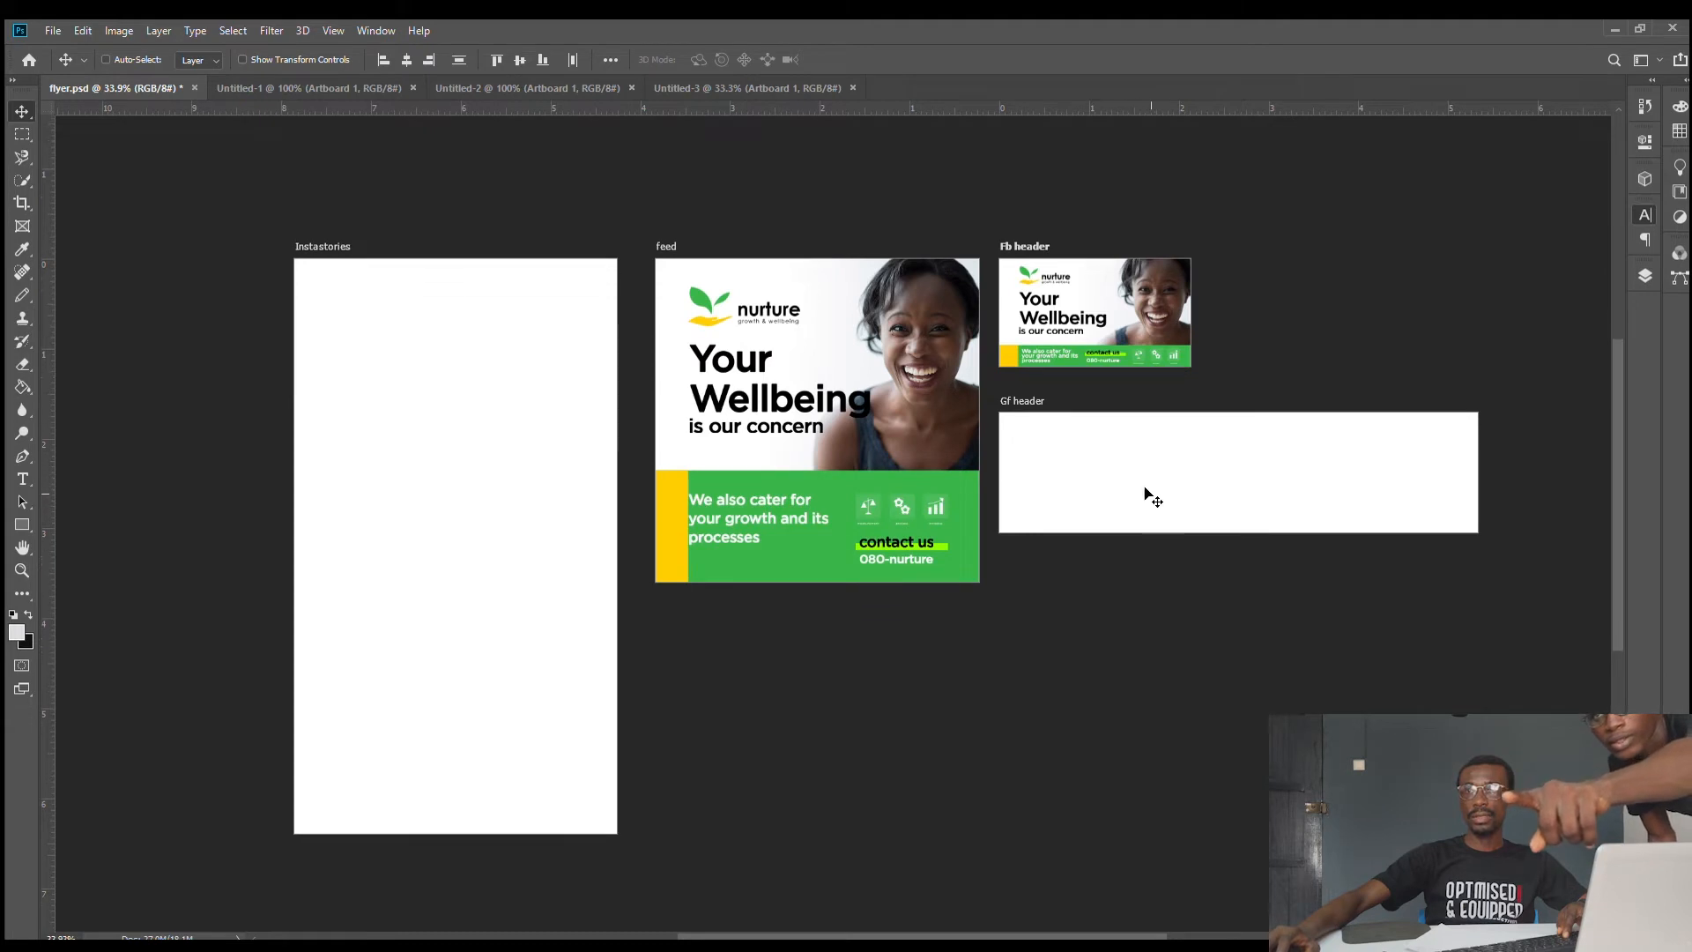
{"action": "left_click_drag", "start_coordinate": [1203, 421], "coordinate": [1129, 408]}
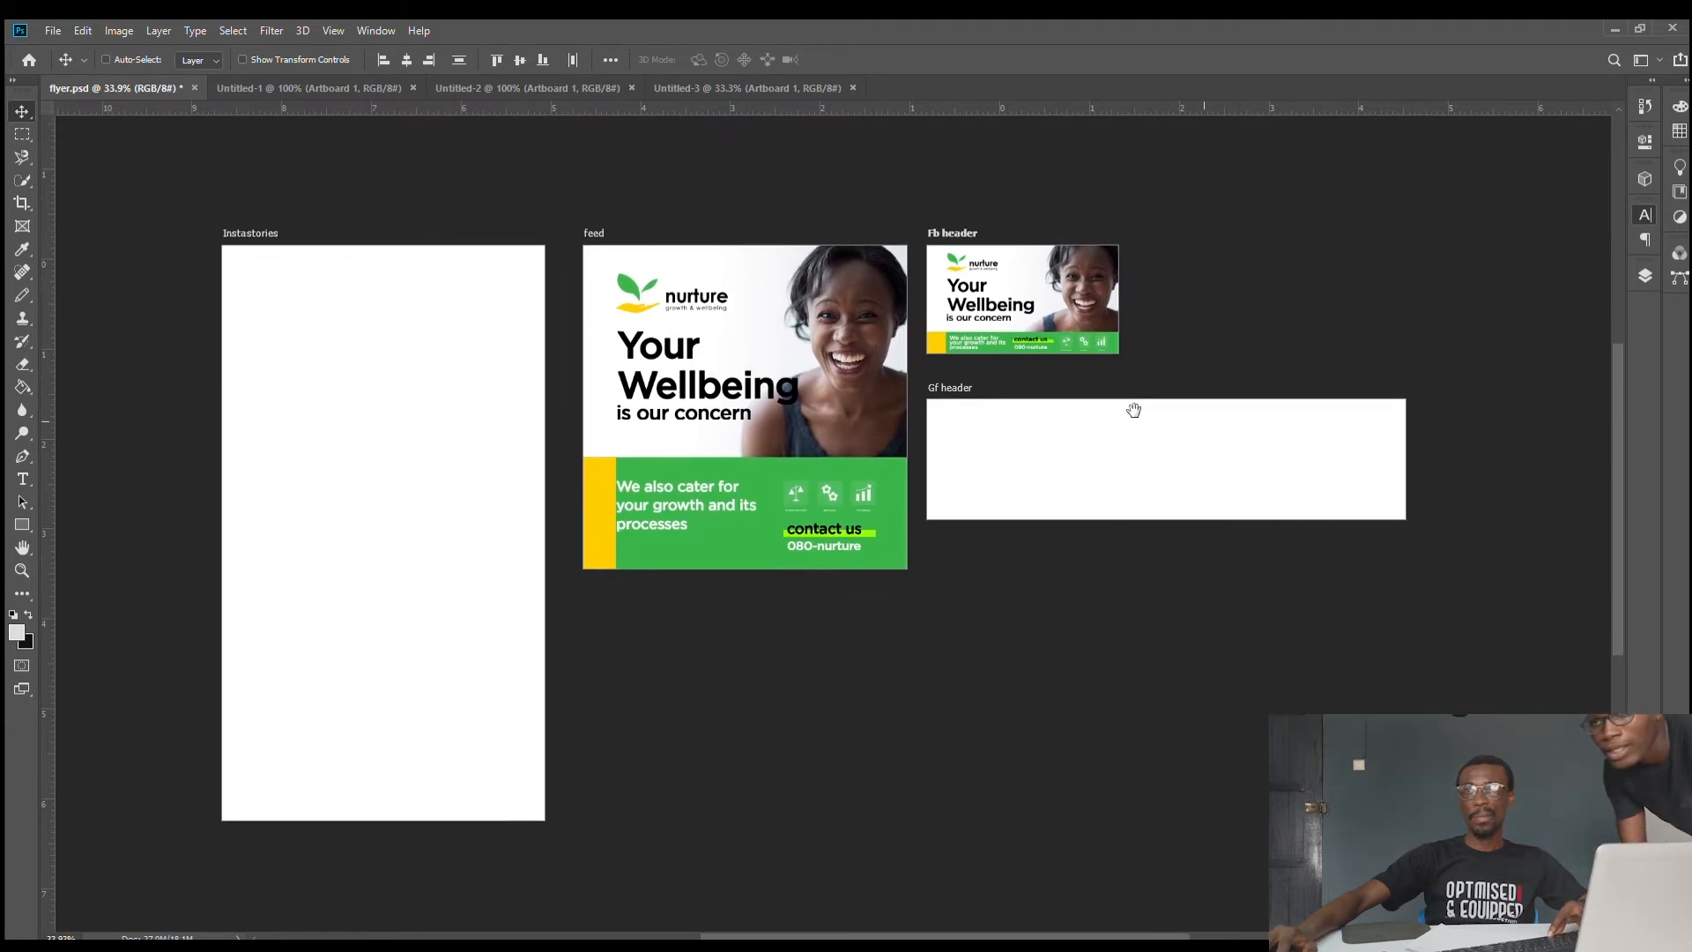
{"action": "scroll", "coordinate": [1146, 368], "scroll_direction": "up", "scroll_amount": 1}
{"action": "scroll", "coordinate": [1122, 404], "scroll_direction": "down", "scroll_amount": 1}
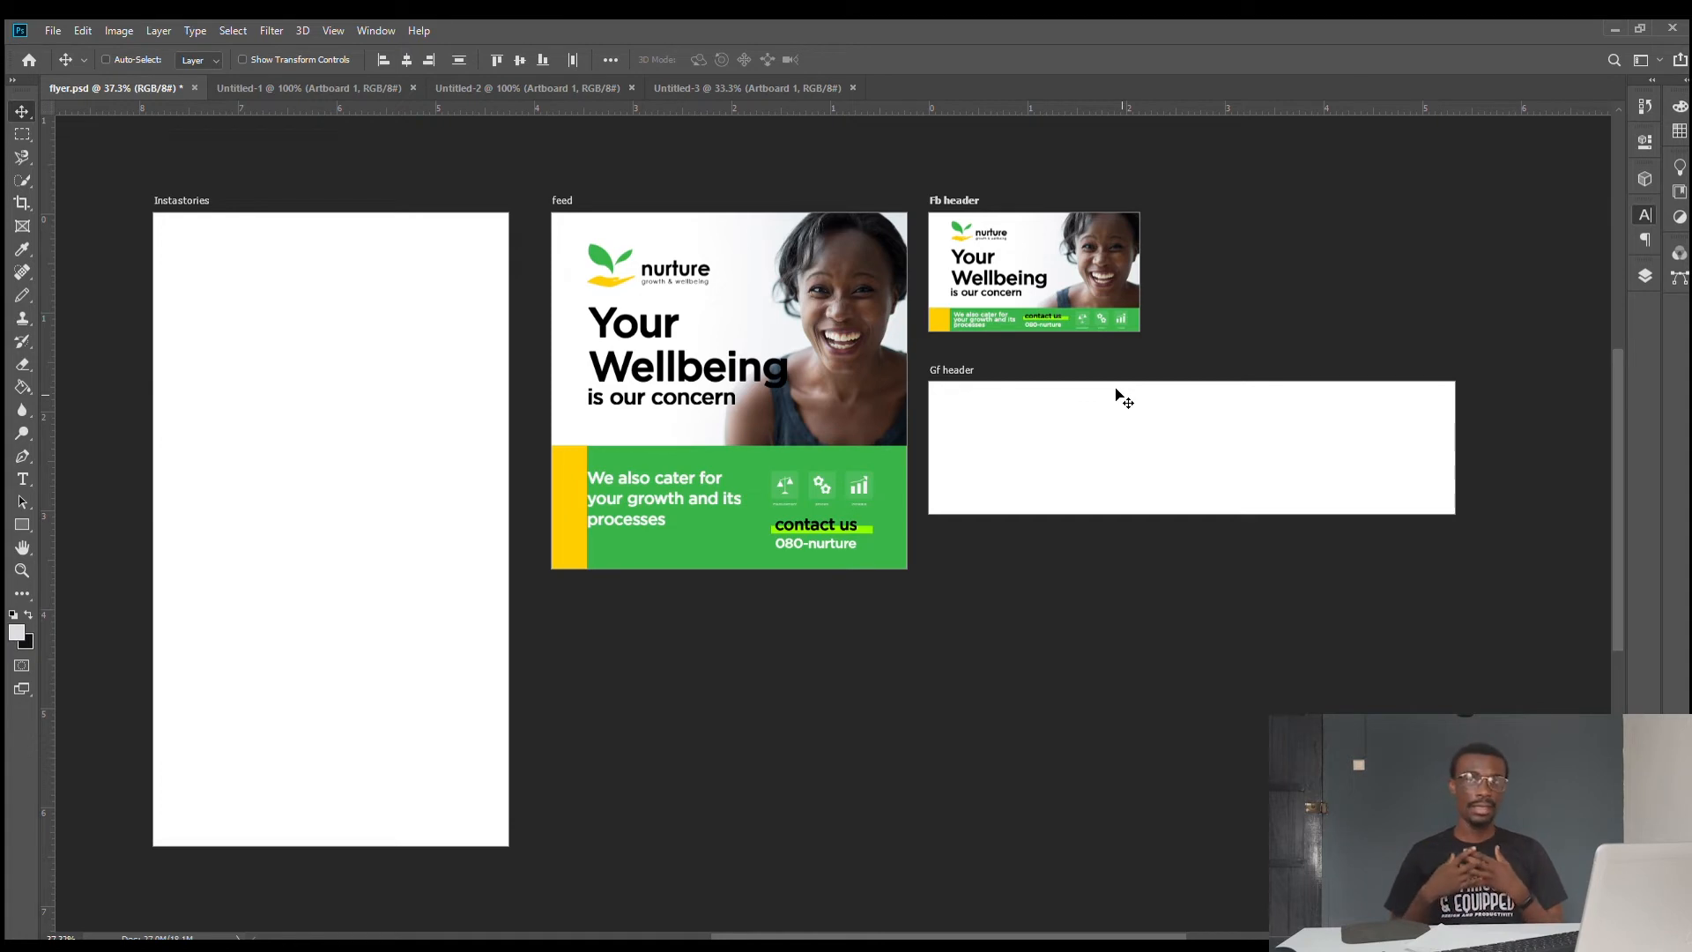
- Extend the Fb header's green band and its yellow block slightly upward, keeping their lower edges in place
{"action": "scroll", "coordinate": [1175, 291], "scroll_direction": "up", "scroll_amount": 13}
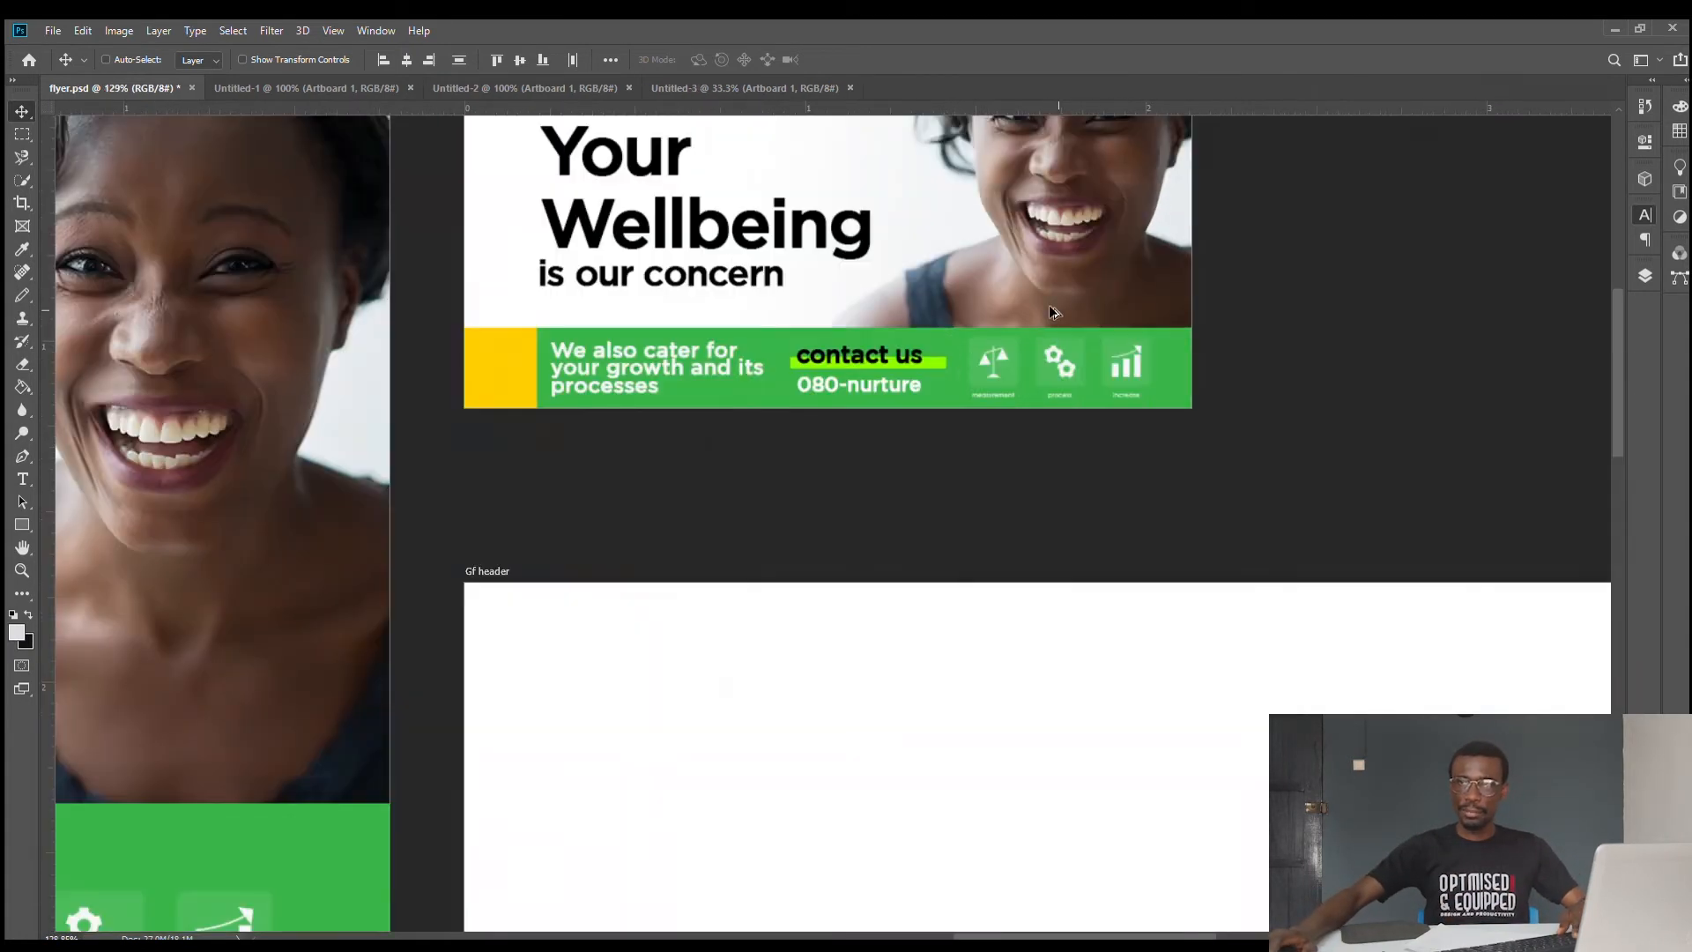
{"action": "left_click_drag", "start_coordinate": [1009, 335], "coordinate": [1035, 423]}
{"action": "scroll", "coordinate": [849, 389], "scroll_direction": "up", "scroll_amount": 6}
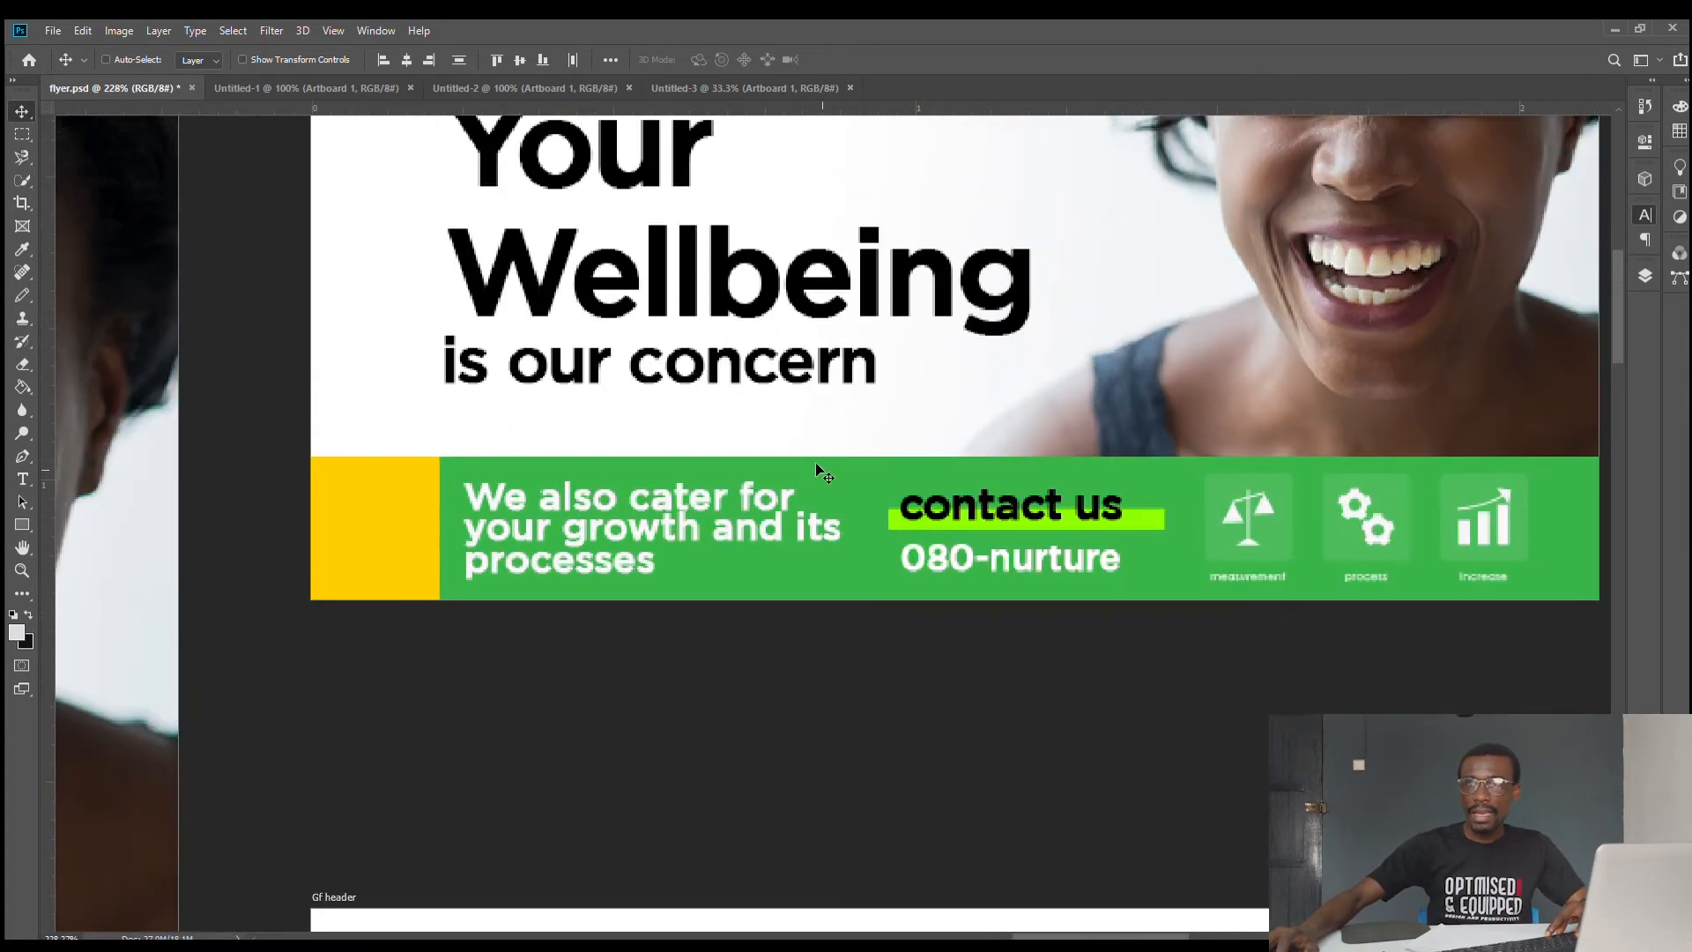
{"action": "left_click", "coordinate": [860, 490], "text": "ctrl"}
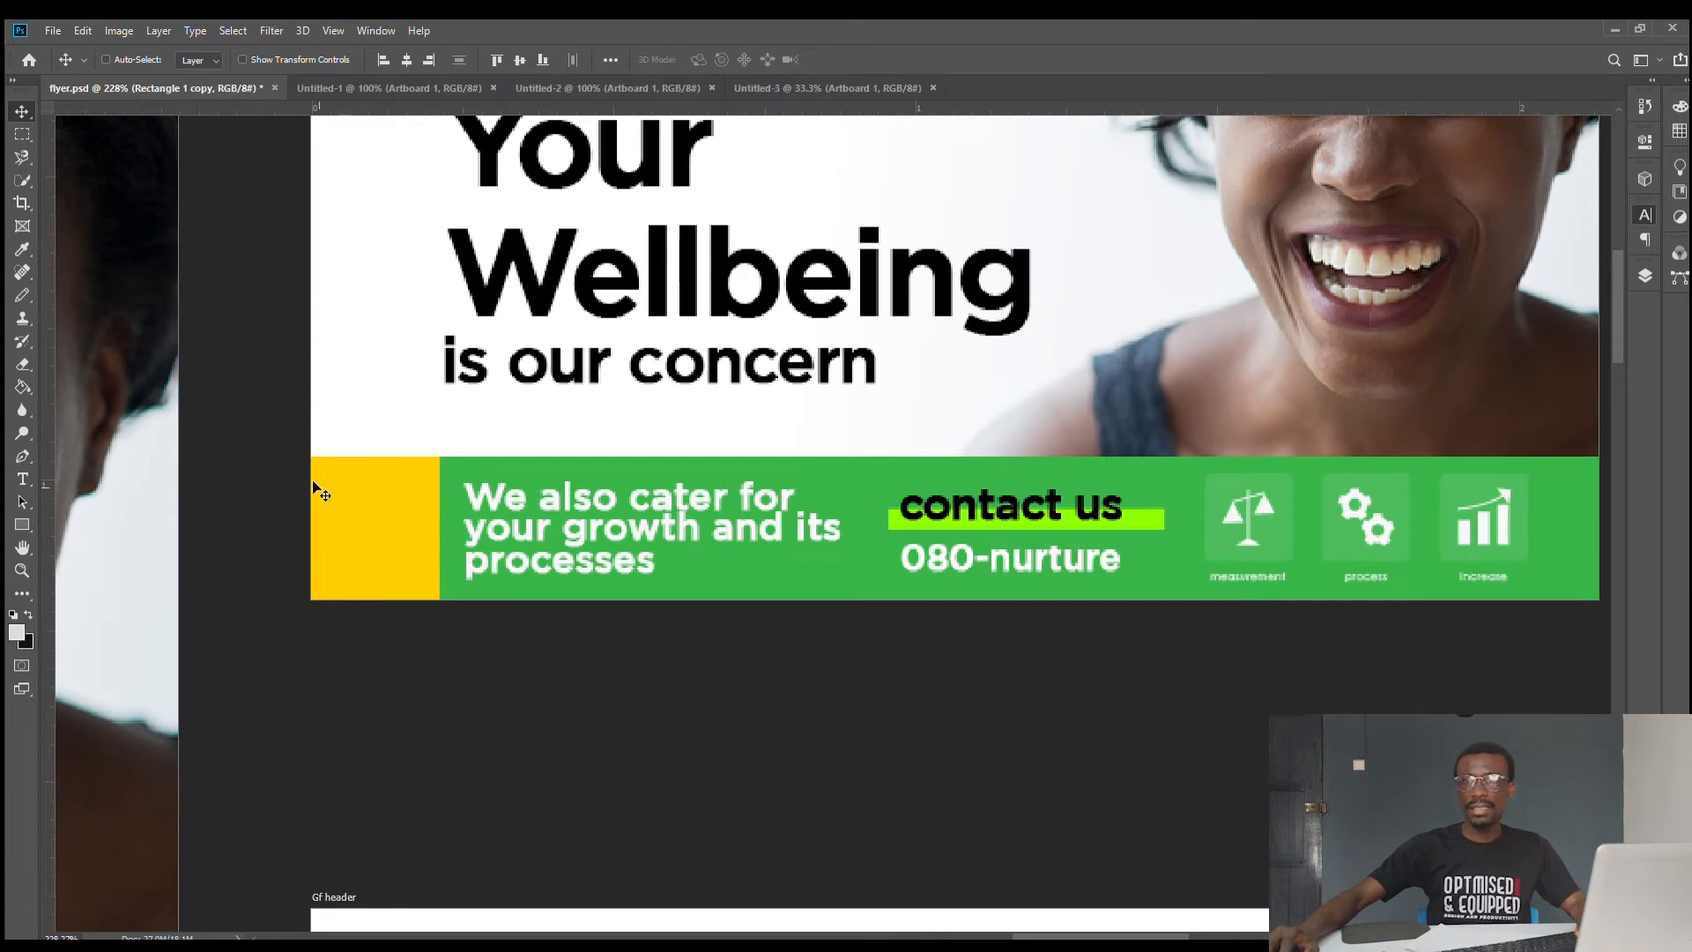
{"action": "left_click", "coordinate": [753, 496], "text": "ctrl+shift"}
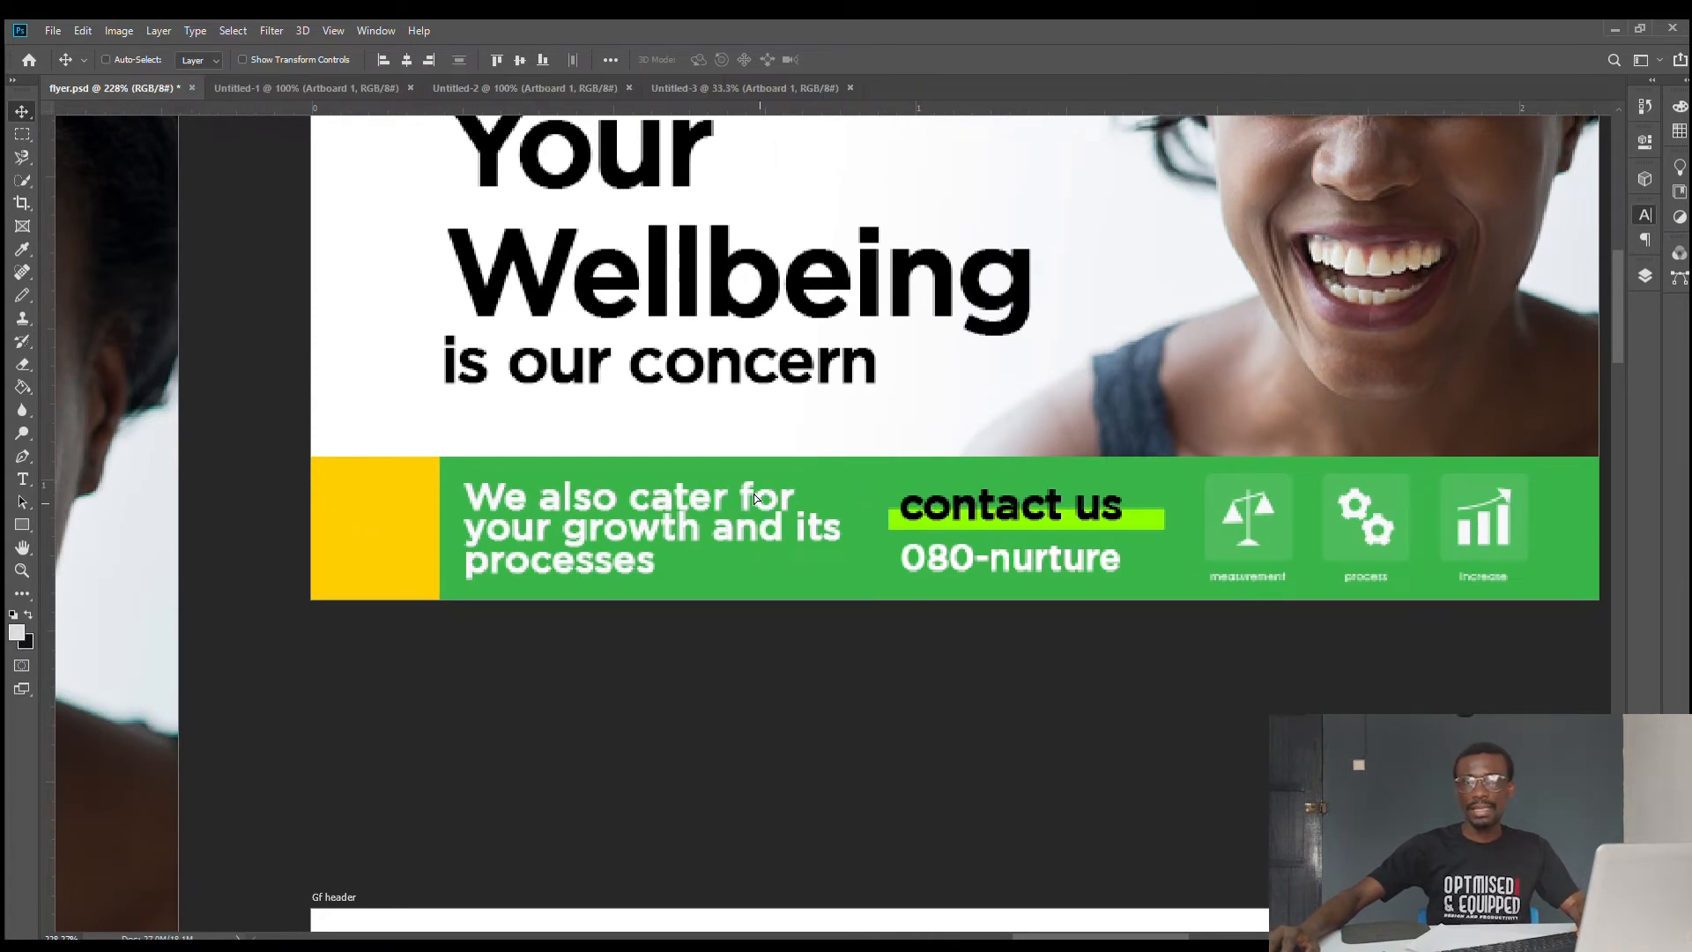
{"action": "left_click_drag", "start_coordinate": [753, 495], "coordinate": [732, 475]}
- Undo the growth text's separate move, and nudge the Fb header's growth text, contact group and icons up together within the taller band
{"action": "key", "text": "z"}
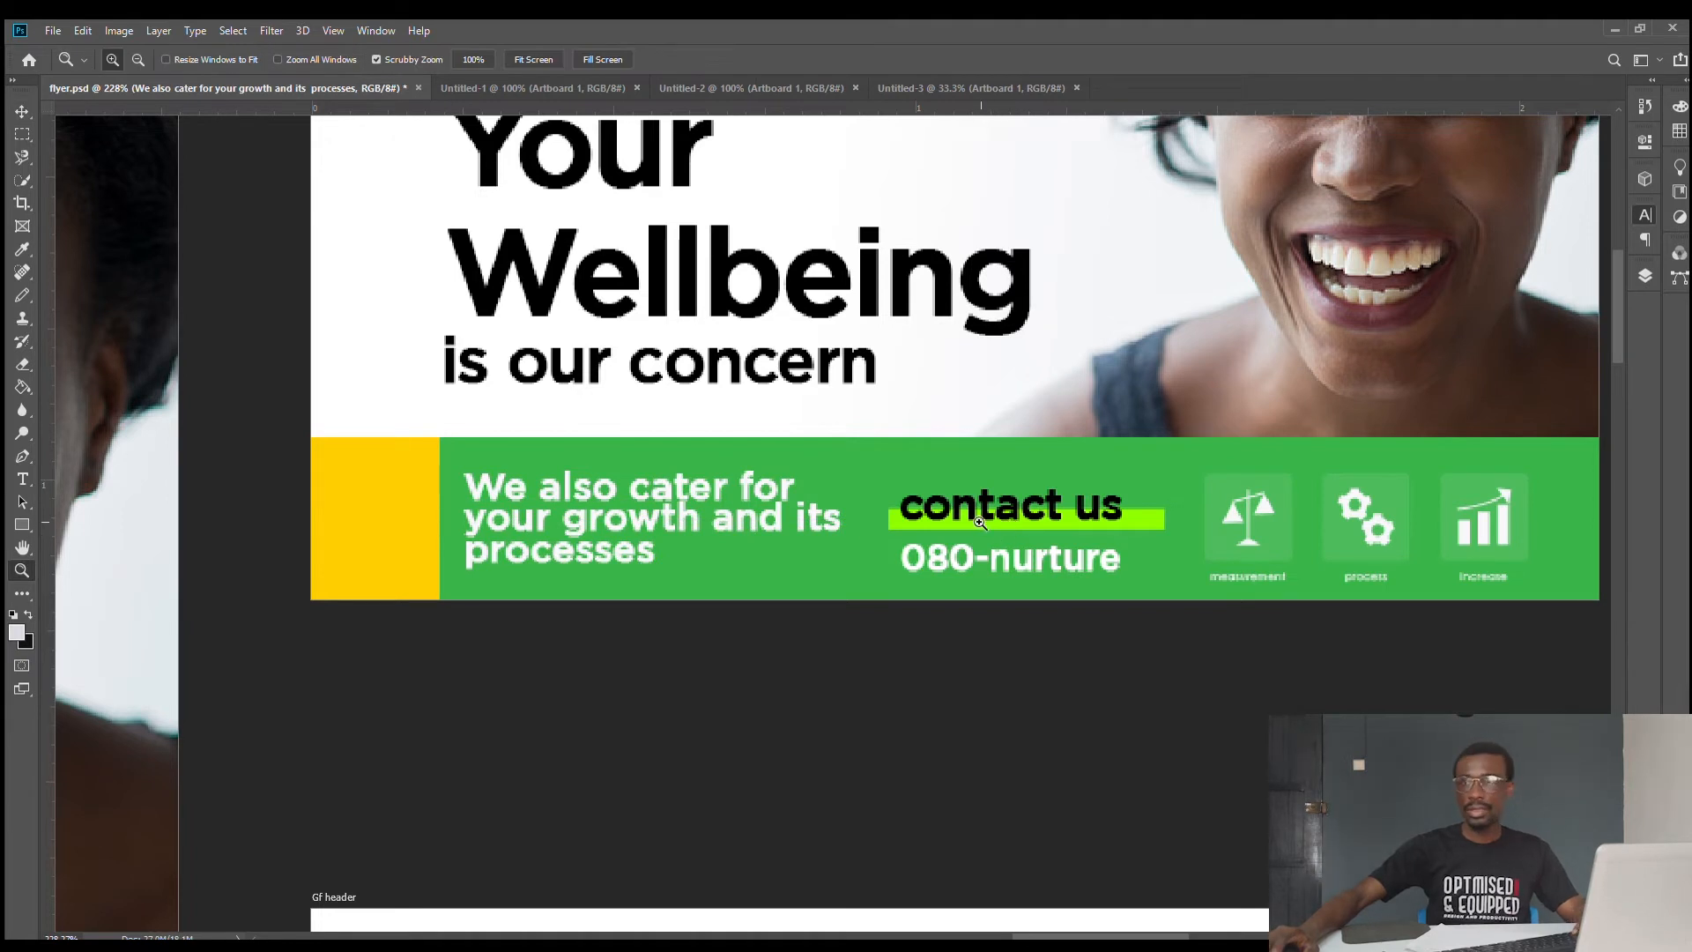
{"action": "key", "text": "ctrl+z"}
{"action": "key", "text": "v"}
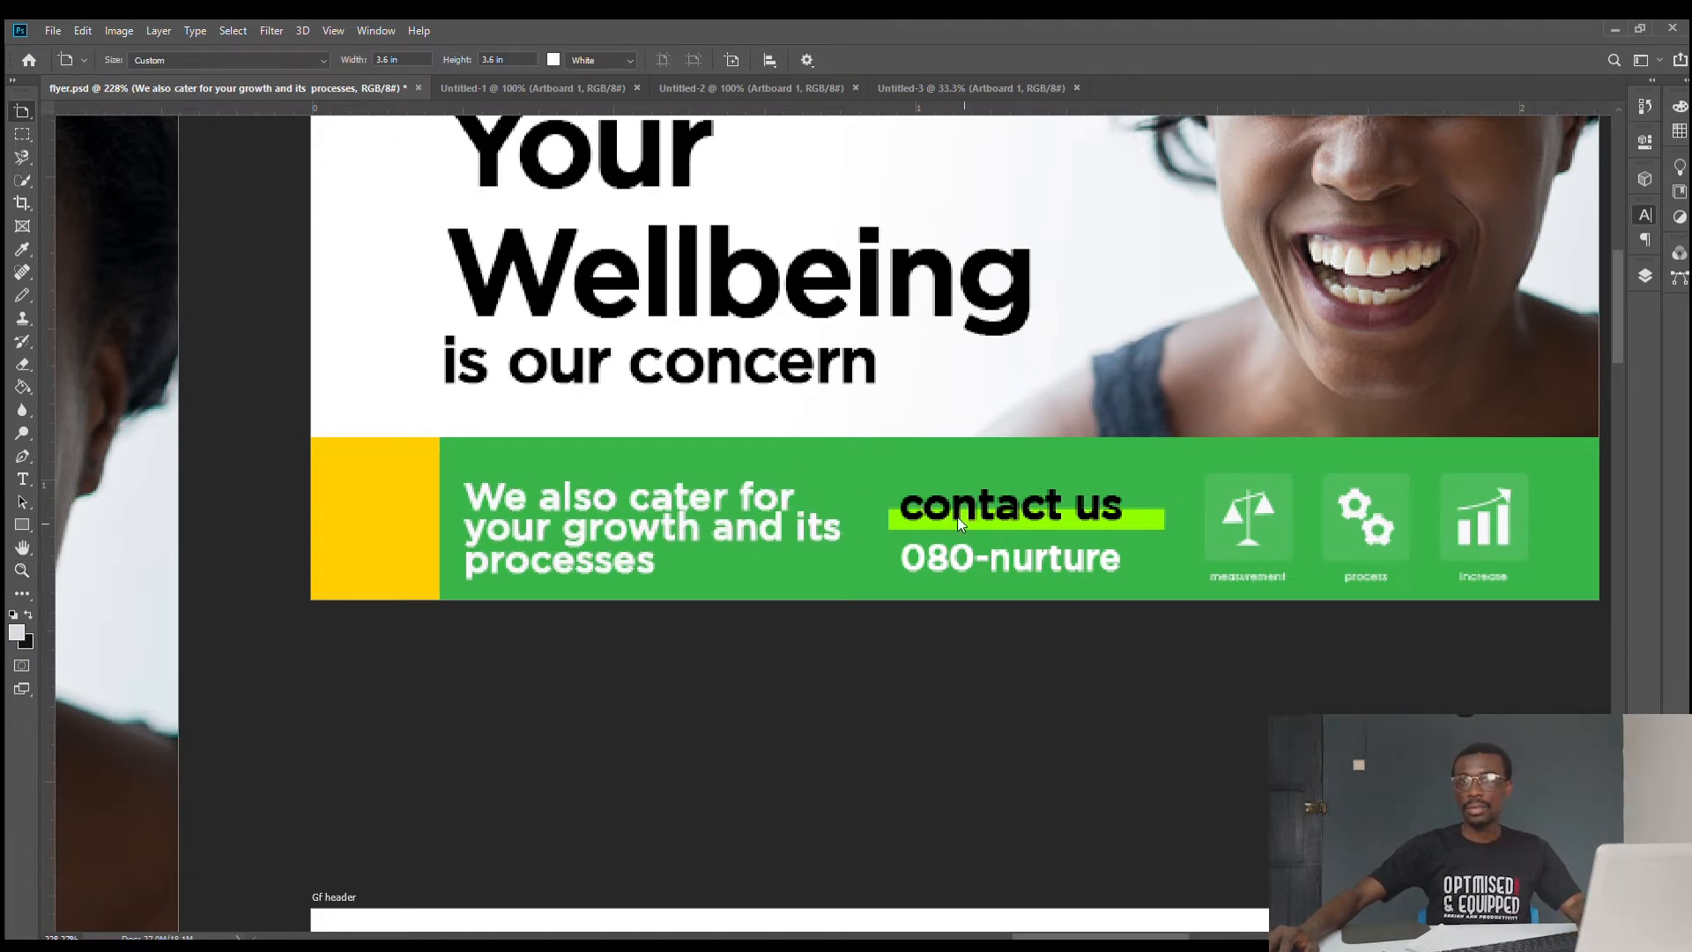
{"action": "left_click", "coordinate": [1146, 532]}
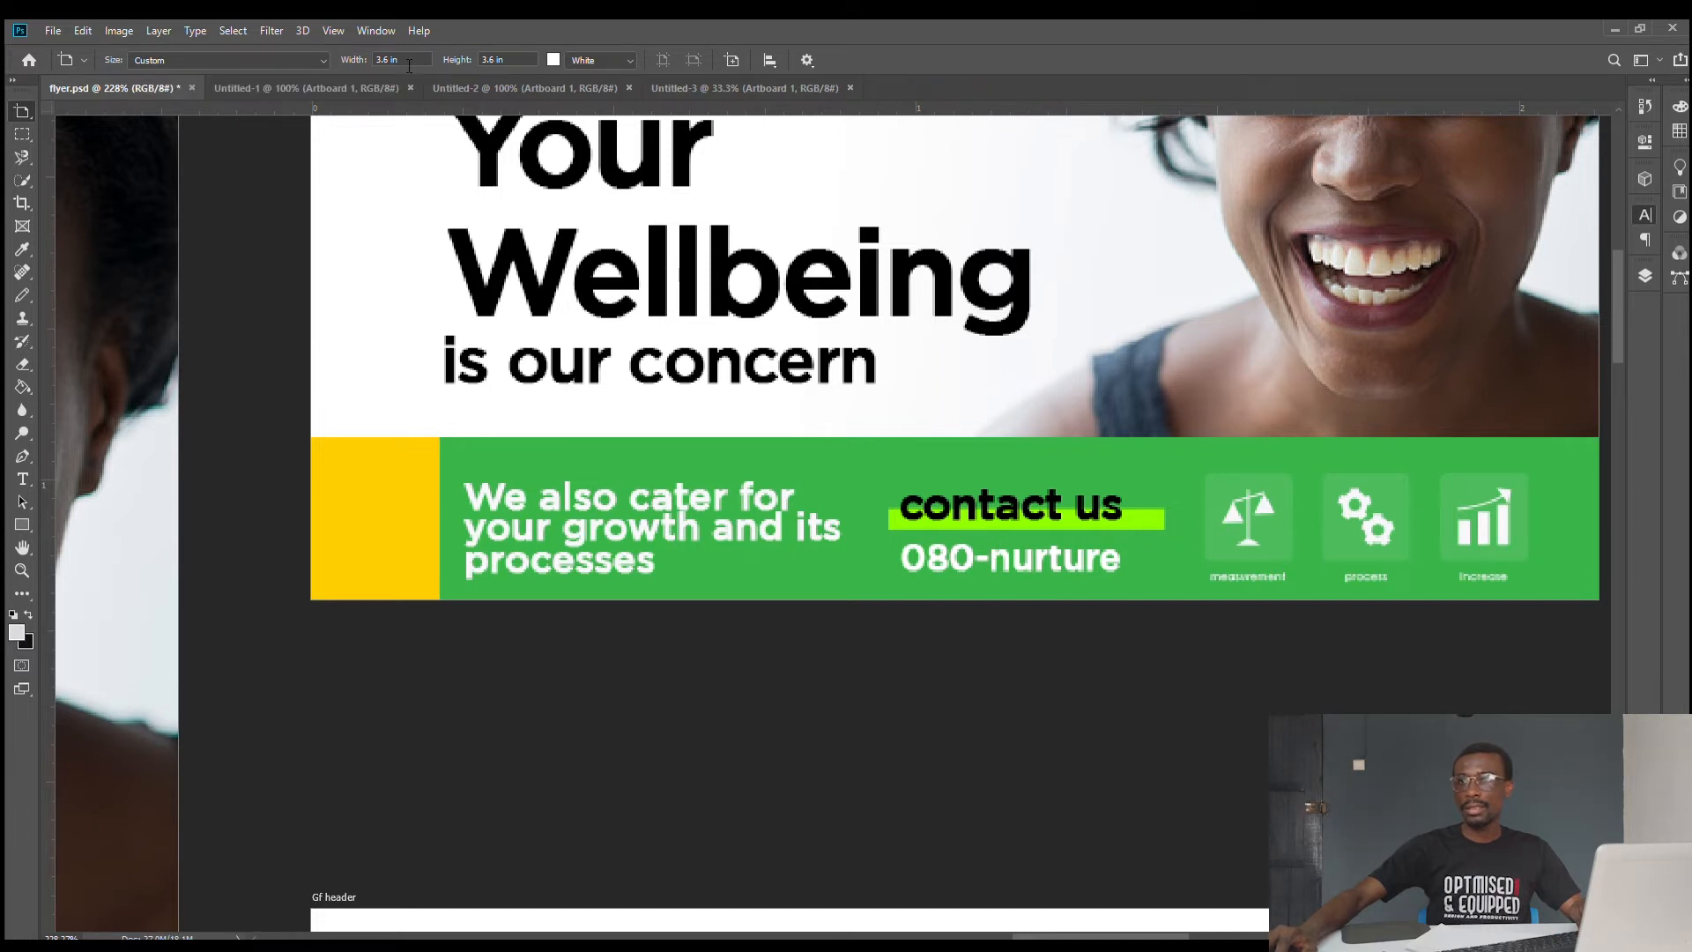
{"action": "key", "text": "v"}
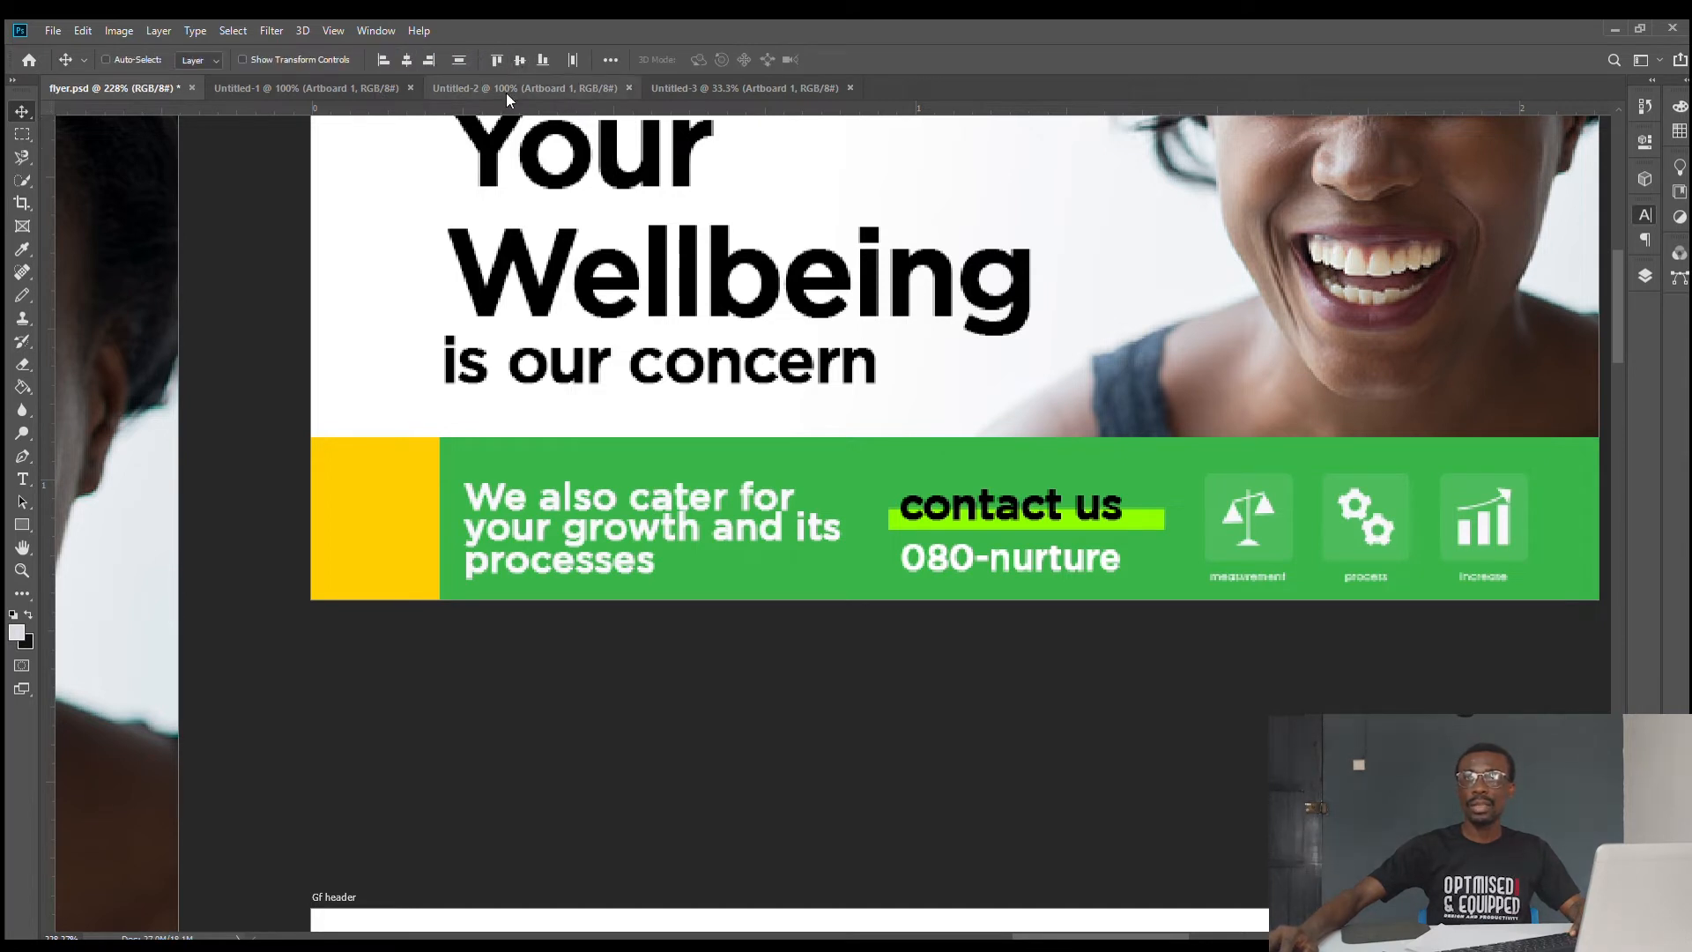
{"action": "key", "text": "Up"}
{"action": "key", "text": "Up"}
{"action": "key", "text": "Up"}
{"action": "key", "text": "Up"}
{"action": "key", "text": "Up"}
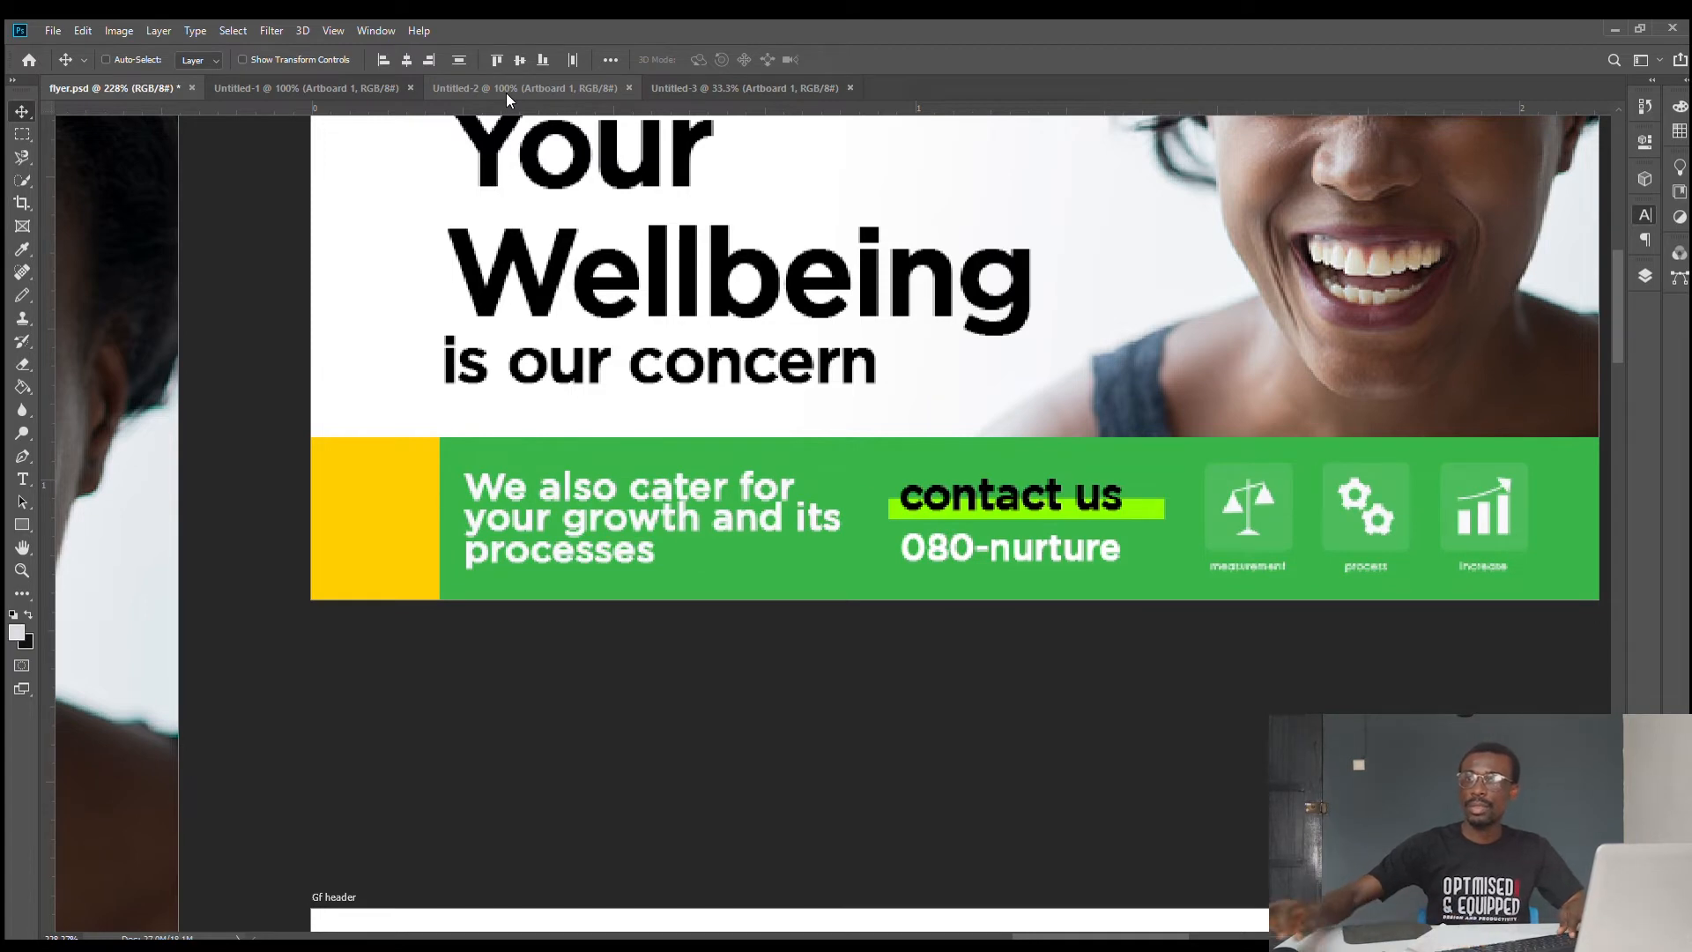
- Duplicate the Fb header's photo of the woman onto the right end of the Gf header
{"action": "scroll", "coordinate": [762, 123], "scroll_direction": "down", "scroll_amount": 5}
{"action": "scroll", "coordinate": [979, 251], "scroll_direction": "down", "scroll_amount": 10}
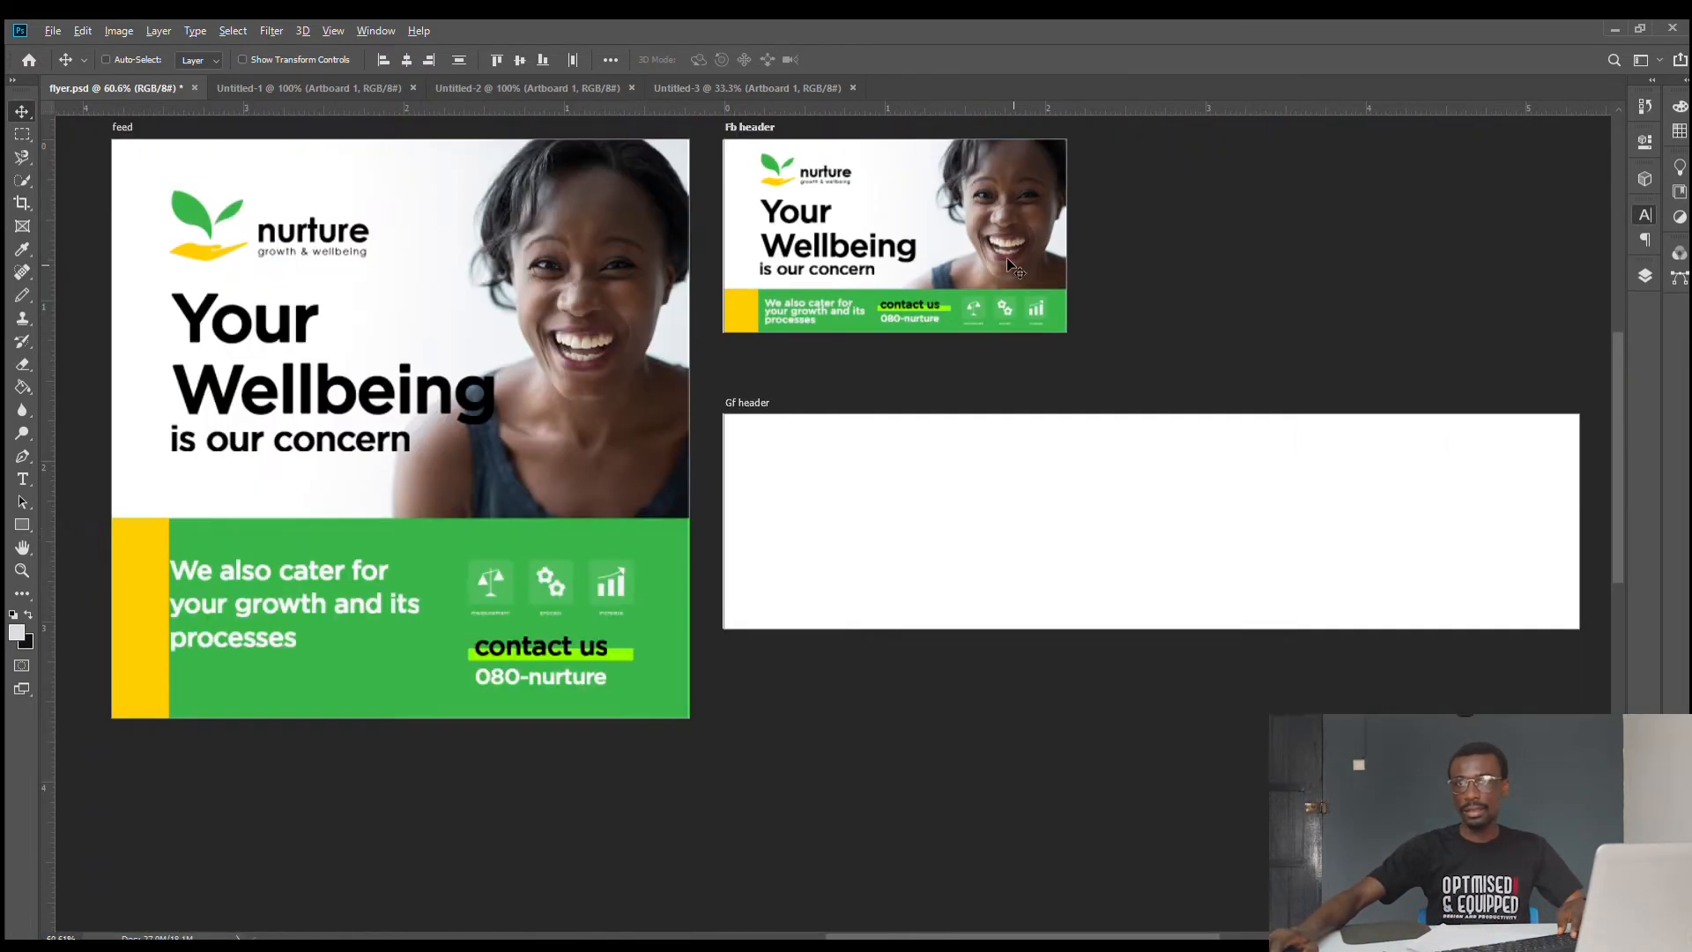
{"action": "left_click_drag", "start_coordinate": [994, 280], "coordinate": [1198, 352]}
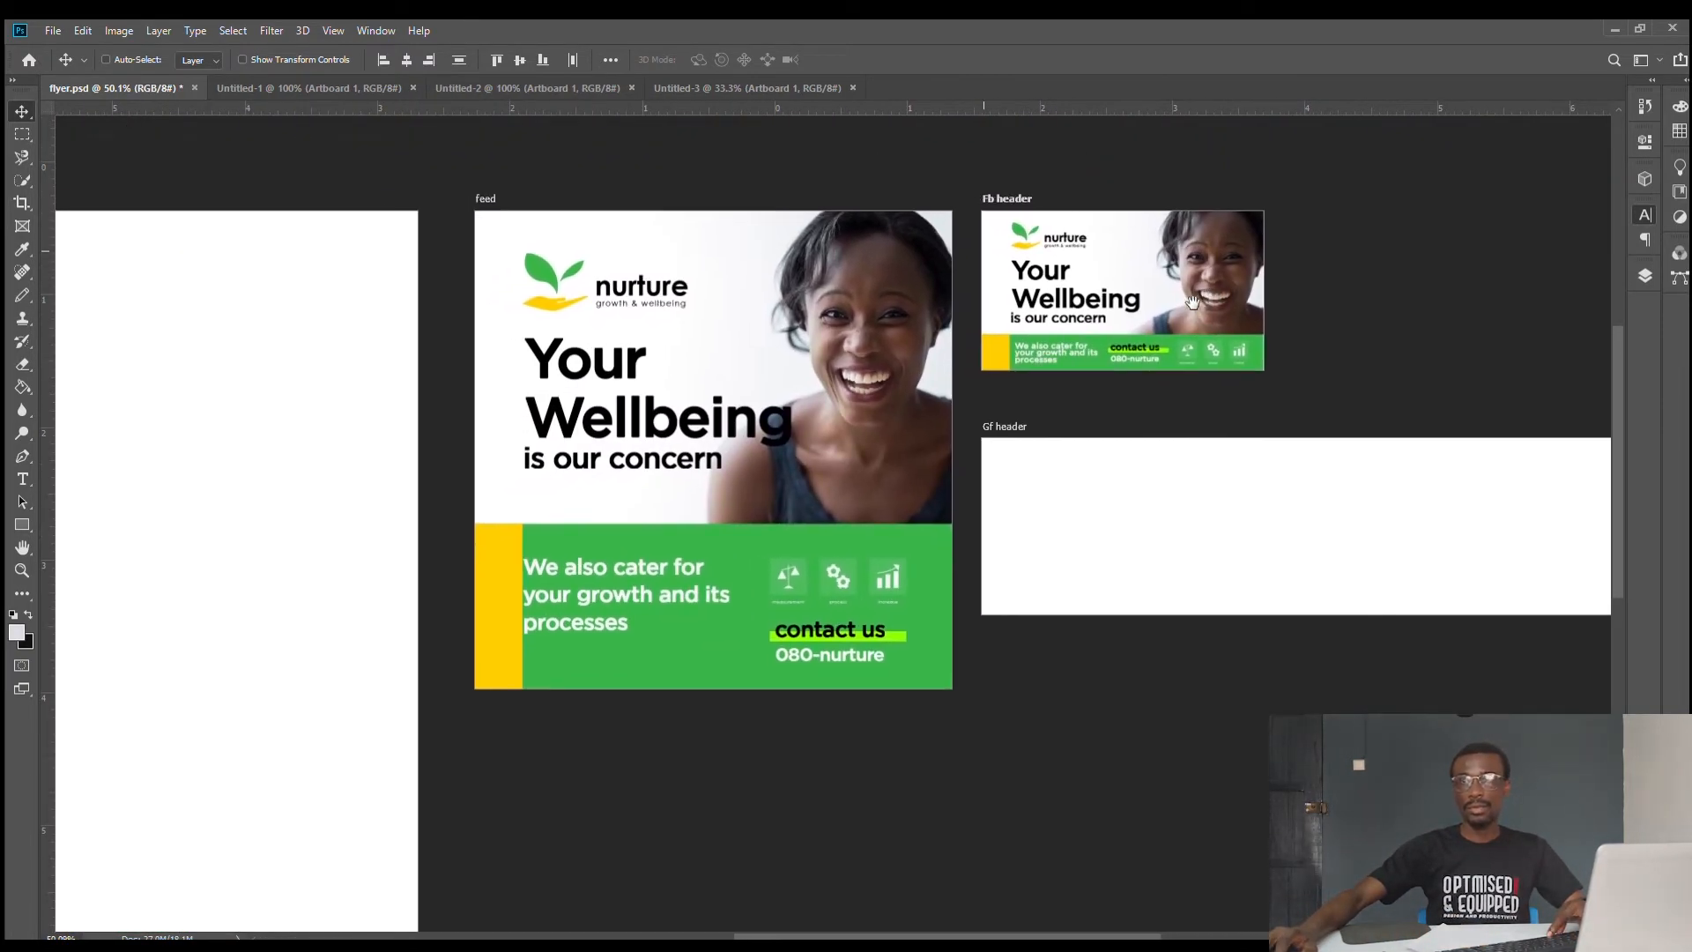
{"action": "scroll", "coordinate": [1199, 348], "scroll_direction": "down", "scroll_amount": 2}
{"action": "scroll", "coordinate": [882, 397], "scroll_direction": "up", "scroll_amount": 3}
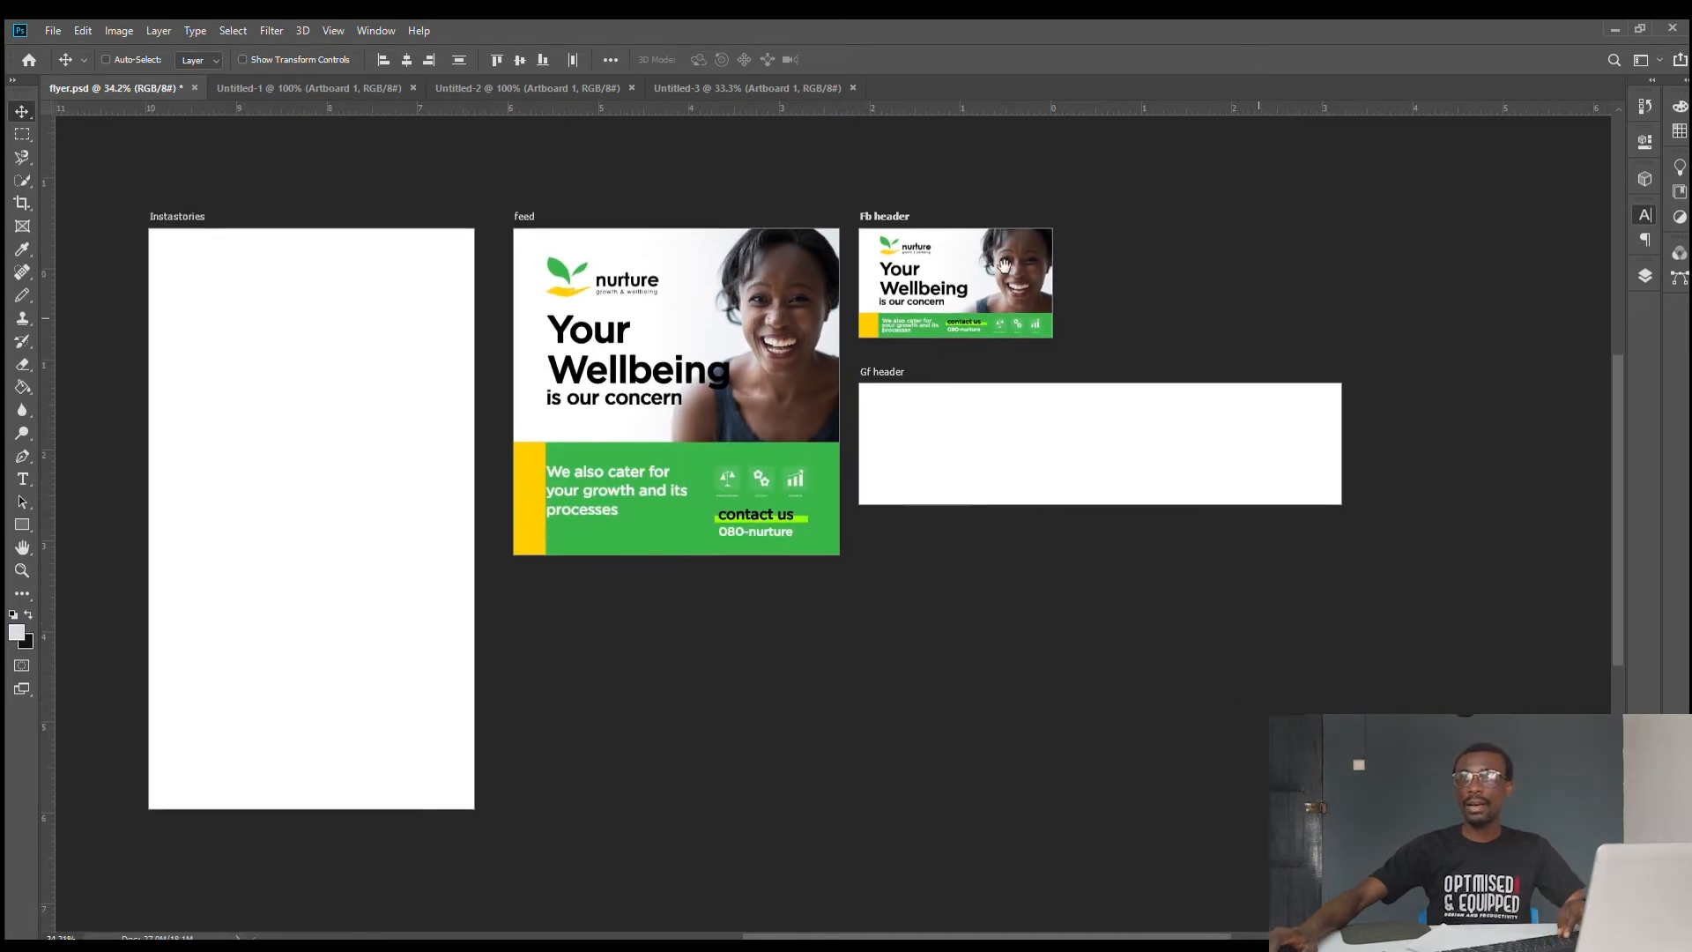
{"action": "scroll", "coordinate": [900, 384], "scroll_direction": "down", "scroll_amount": 1}
{"action": "left_click_drag", "start_coordinate": [963, 379], "coordinate": [885, 393]}
{"action": "left_click_drag", "start_coordinate": [1000, 230], "coordinate": [1329, 442]}
{"action": "scroll", "coordinate": [1328, 383], "scroll_direction": "up", "scroll_amount": 4}
{"action": "left_click_drag", "start_coordinate": [1328, 382], "coordinate": [1334, 432]}
{"action": "scroll", "coordinate": [1334, 432], "scroll_direction": "down", "scroll_amount": 5}
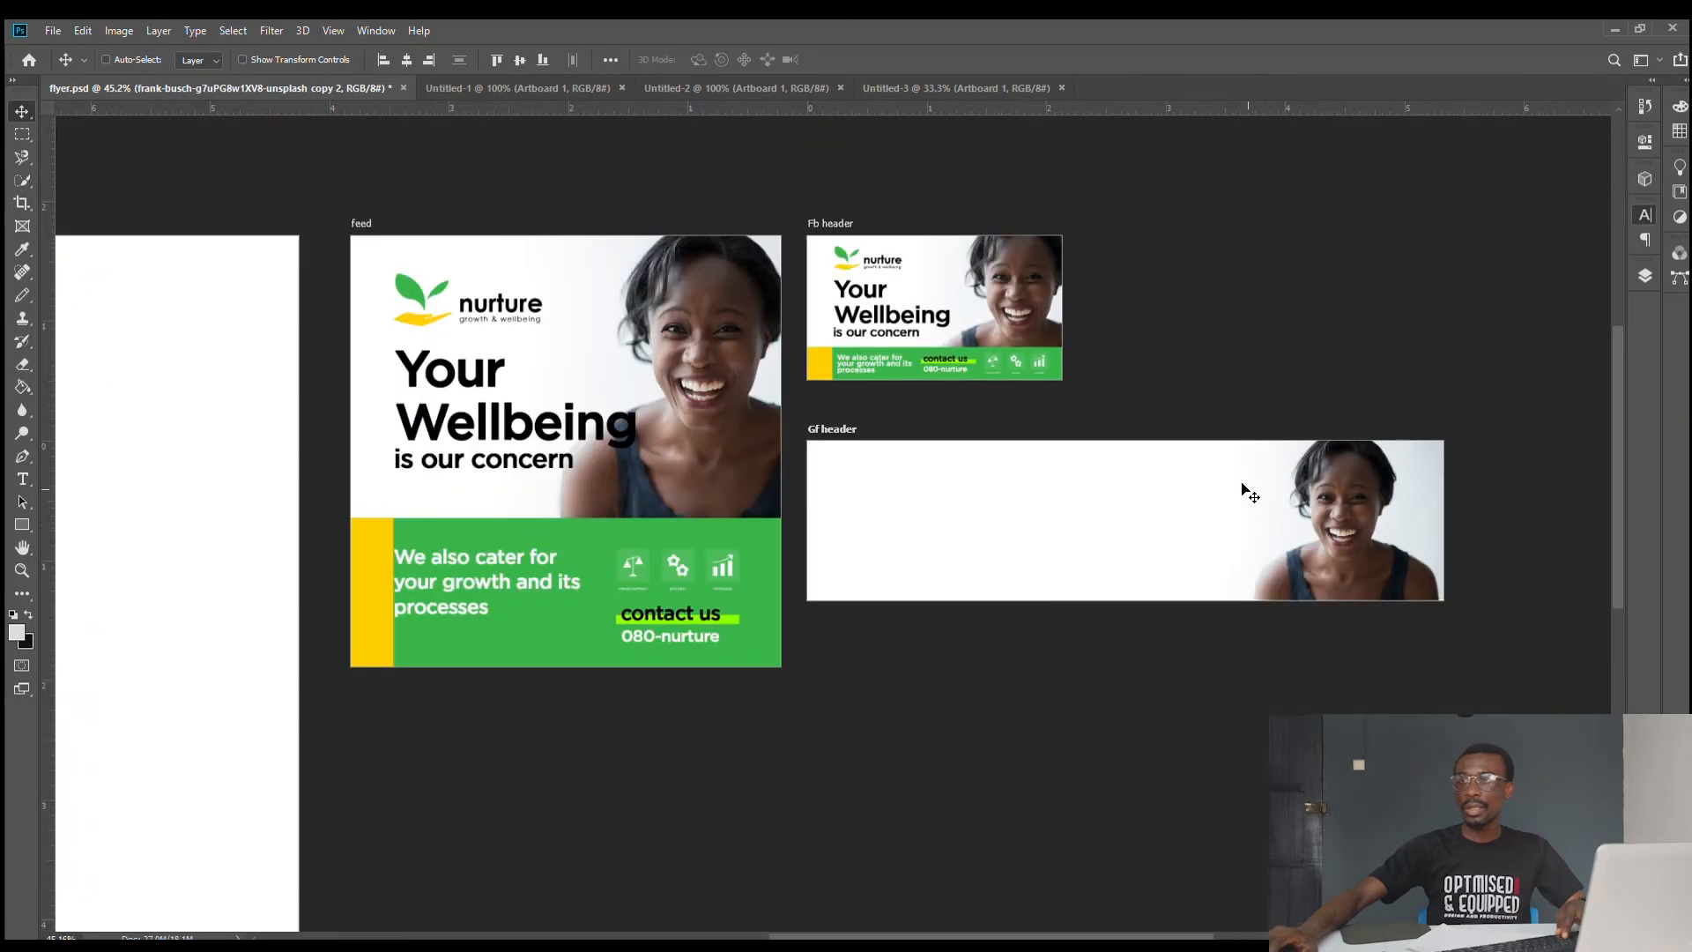
- Duplicate the Fb header's nurture logo onto the left part of the Gf header, with transform controls shown
{"action": "scroll", "coordinate": [922, 372], "scroll_direction": "up", "scroll_amount": 2}
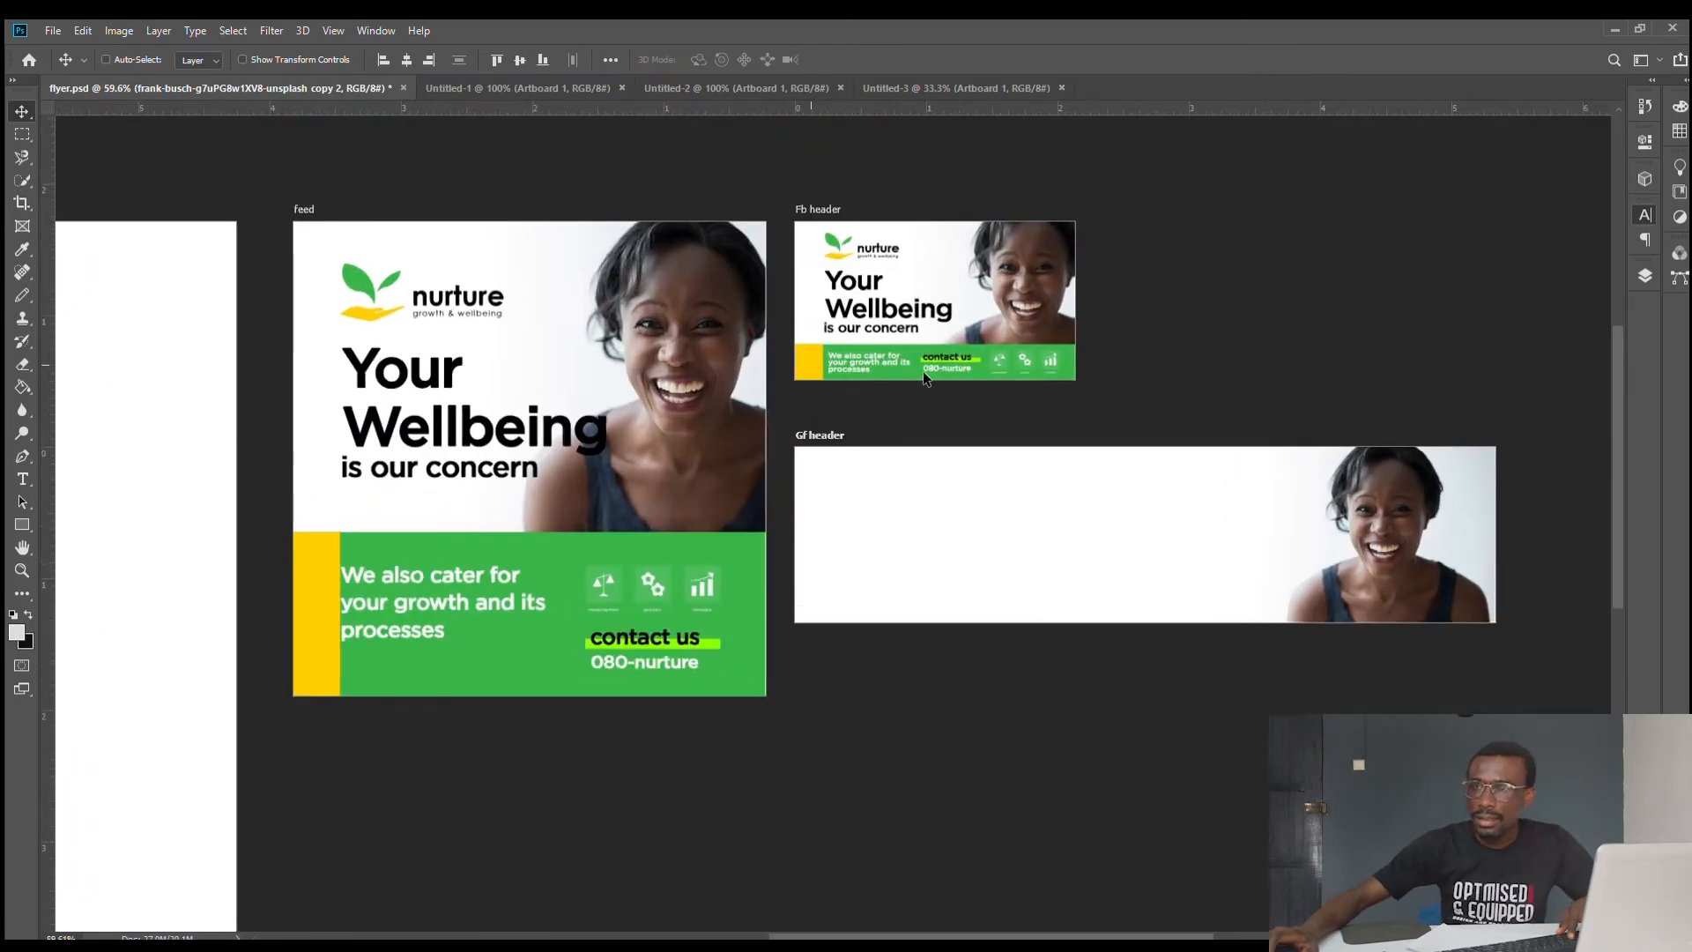
{"action": "scroll", "coordinate": [923, 371], "scroll_direction": "up", "scroll_amount": 2}
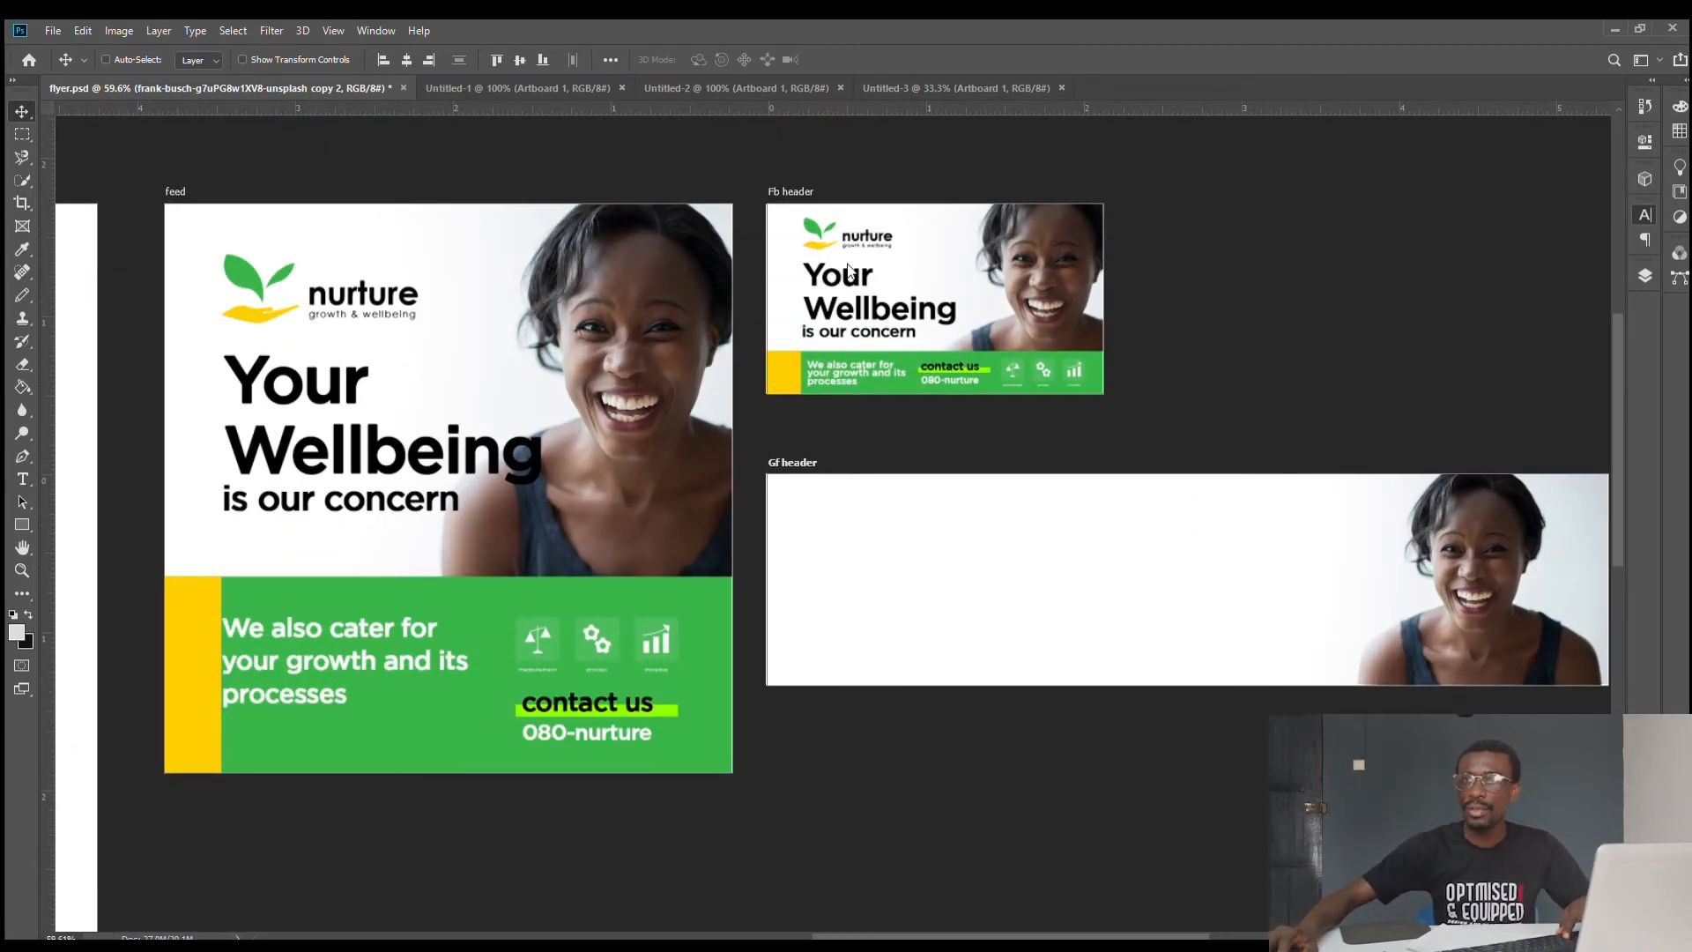
{"action": "left_click_drag", "start_coordinate": [840, 239], "coordinate": [879, 535]}
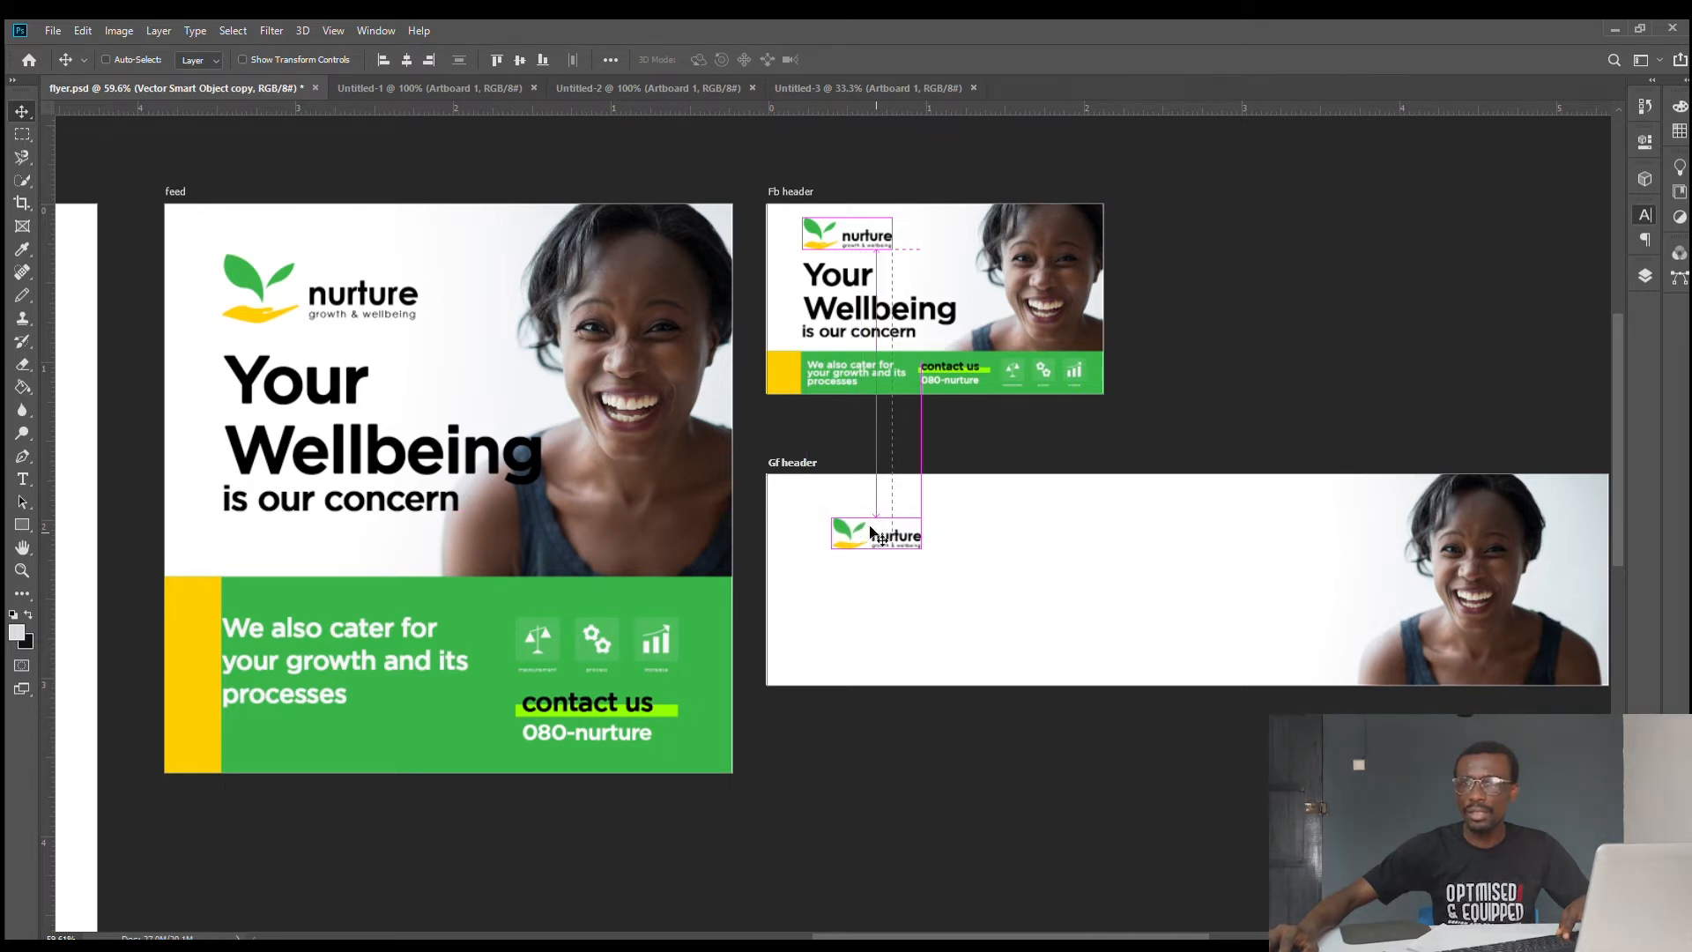
{"action": "left_click", "coordinate": [332, 56]}
{"action": "scroll", "coordinate": [990, 581], "scroll_direction": "down", "scroll_amount": 2}
{"action": "scroll", "coordinate": [990, 555], "scroll_direction": "up", "scroll_amount": 2}
{"action": "left_click_drag", "start_coordinate": [905, 460], "coordinate": [936, 478]}
{"action": "left_click", "coordinate": [668, 86]}
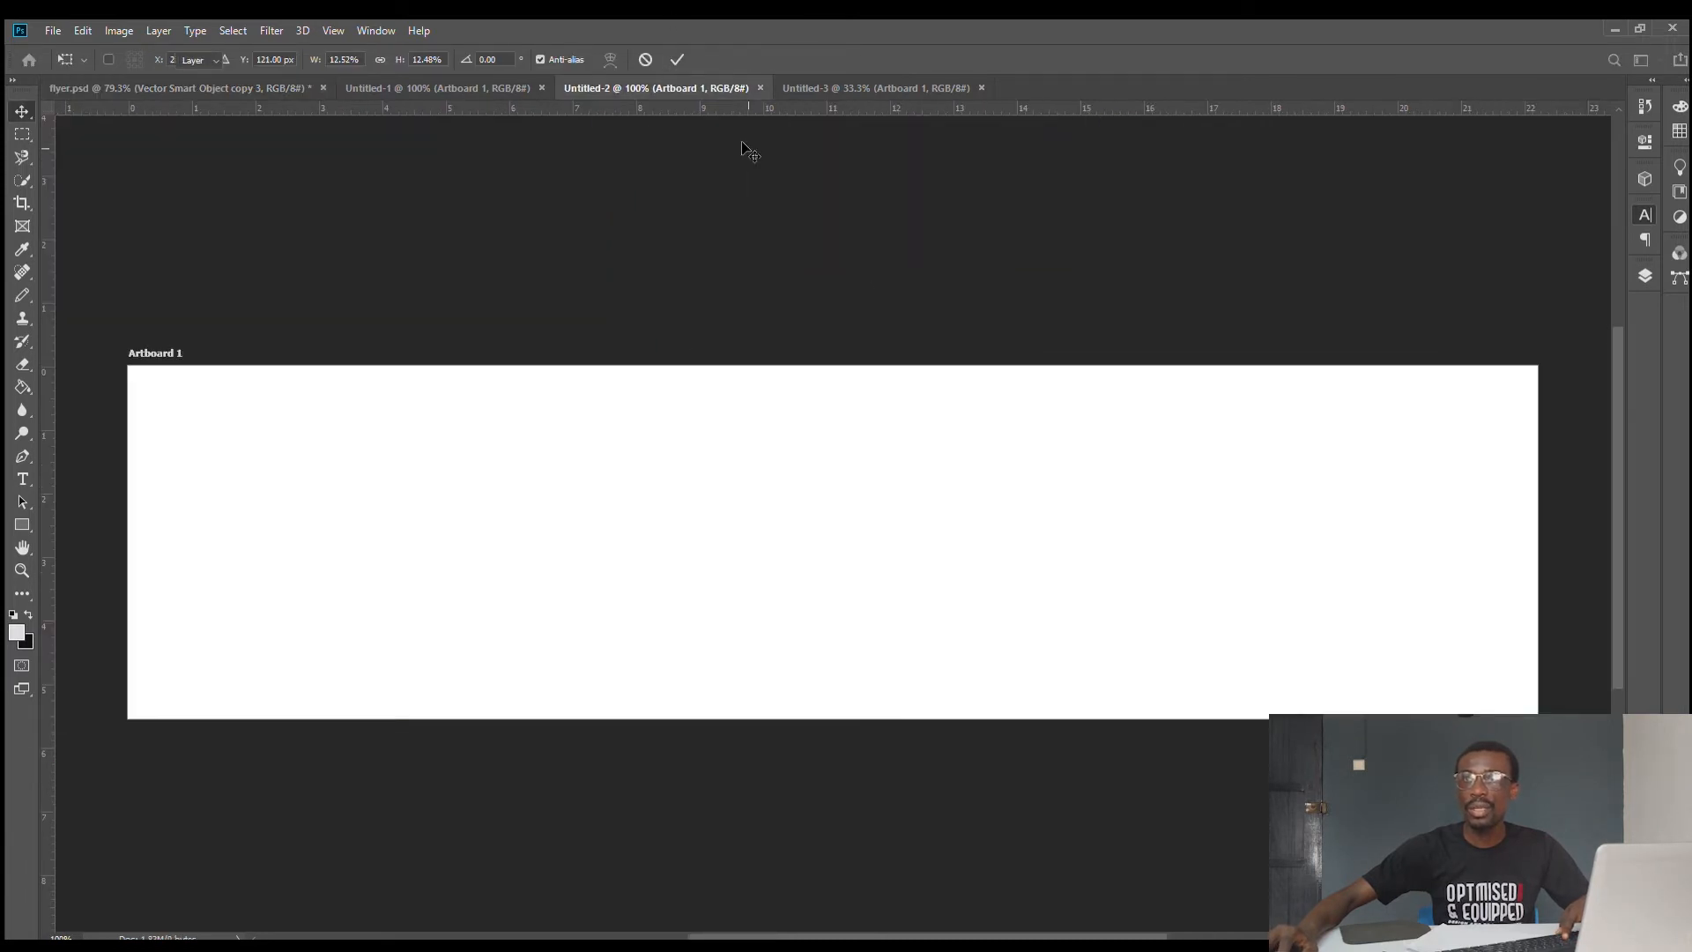
{"action": "scroll", "coordinate": [1046, 589], "scroll_direction": "down", "scroll_amount": 5}
{"action": "scroll", "coordinate": [1046, 586], "scroll_direction": "up", "scroll_amount": 2}
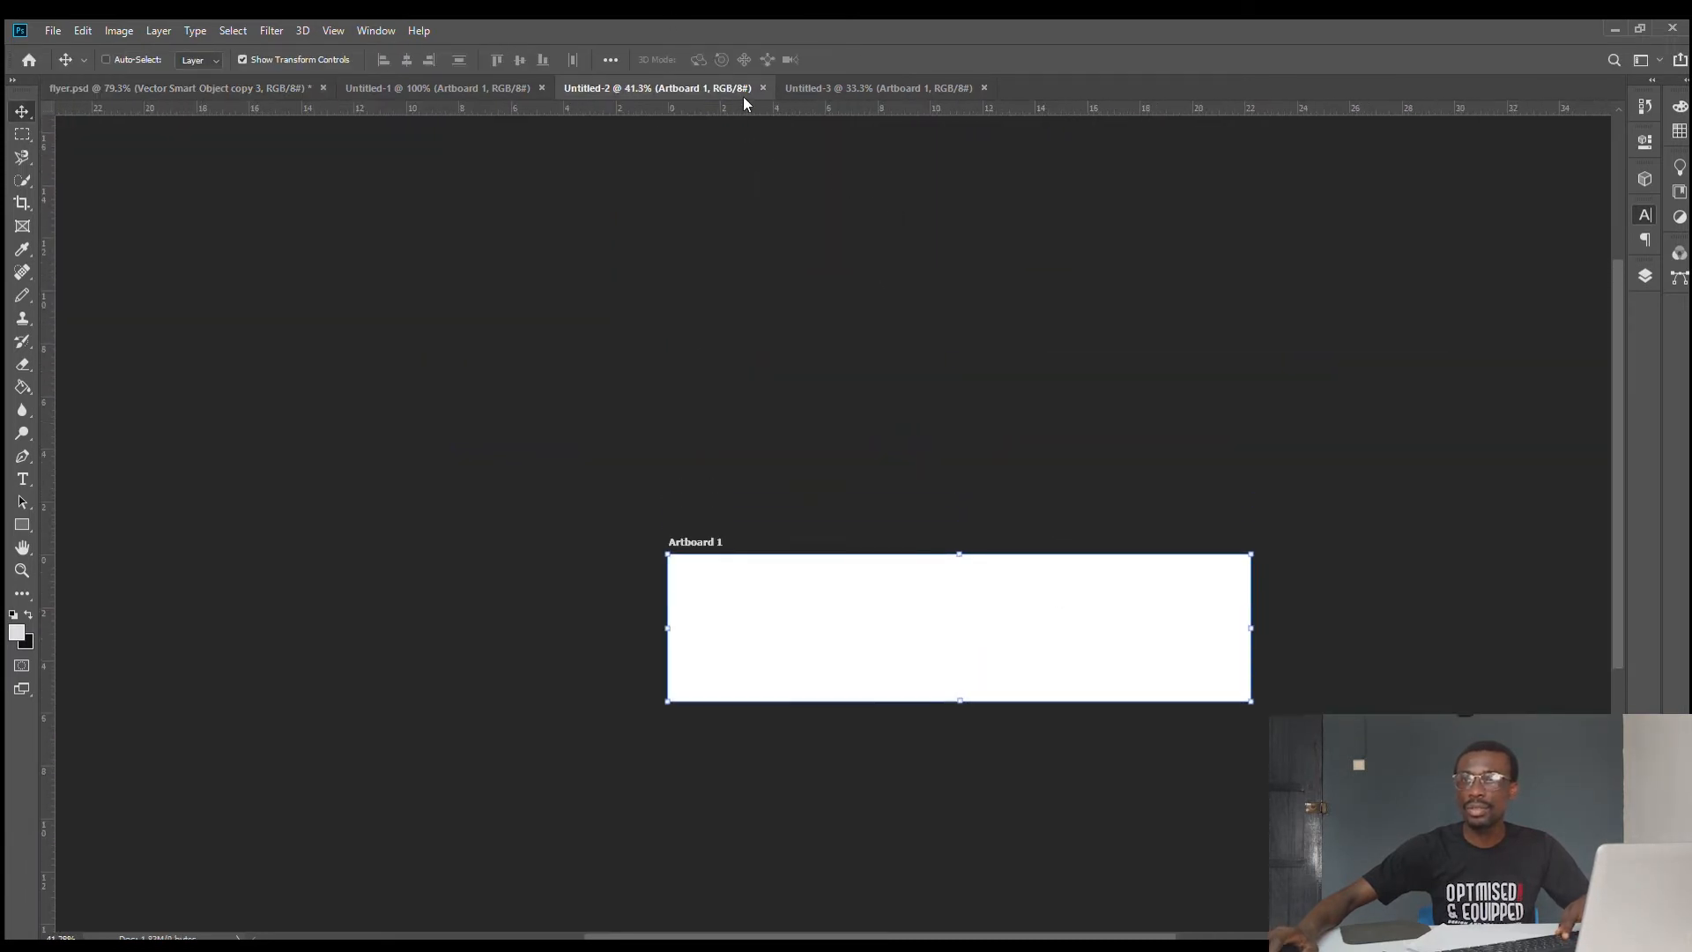
{"action": "left_click", "coordinate": [419, 88]}
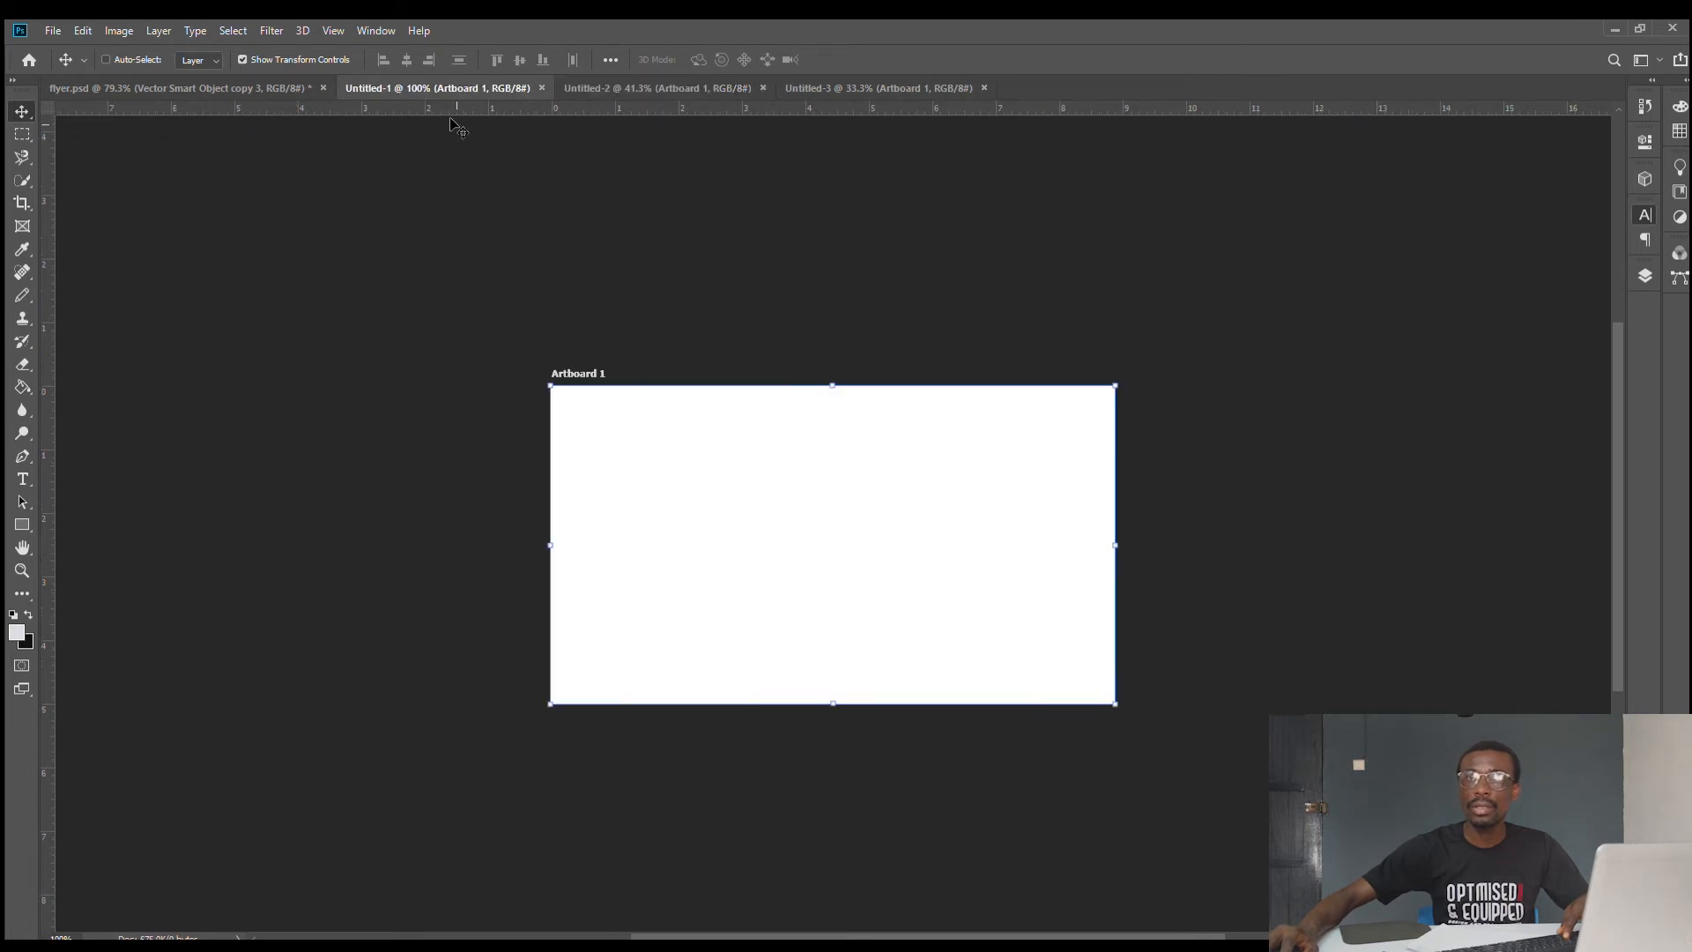
{"action": "left_click", "coordinate": [263, 88]}
- Scale the Gf header's logo to about 16% and hide the transform controls
{"action": "scroll", "coordinate": [925, 487], "scroll_direction": "up", "scroll_amount": 2}
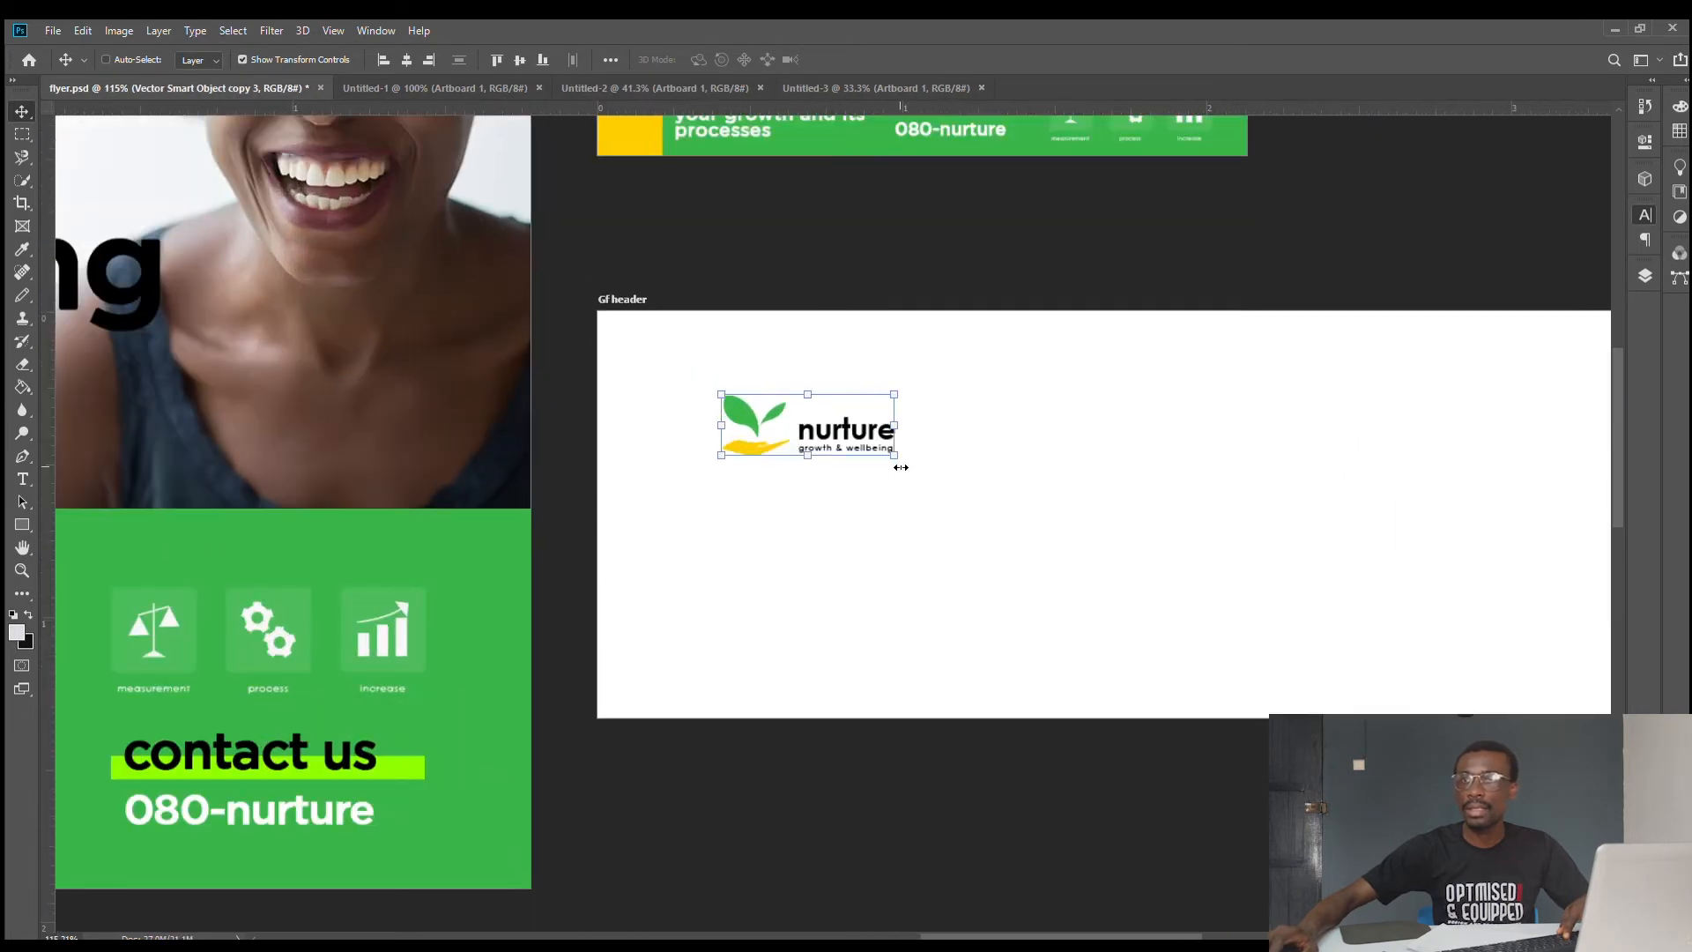
{"action": "left_click_drag", "start_coordinate": [894, 455], "coordinate": [897, 645]}
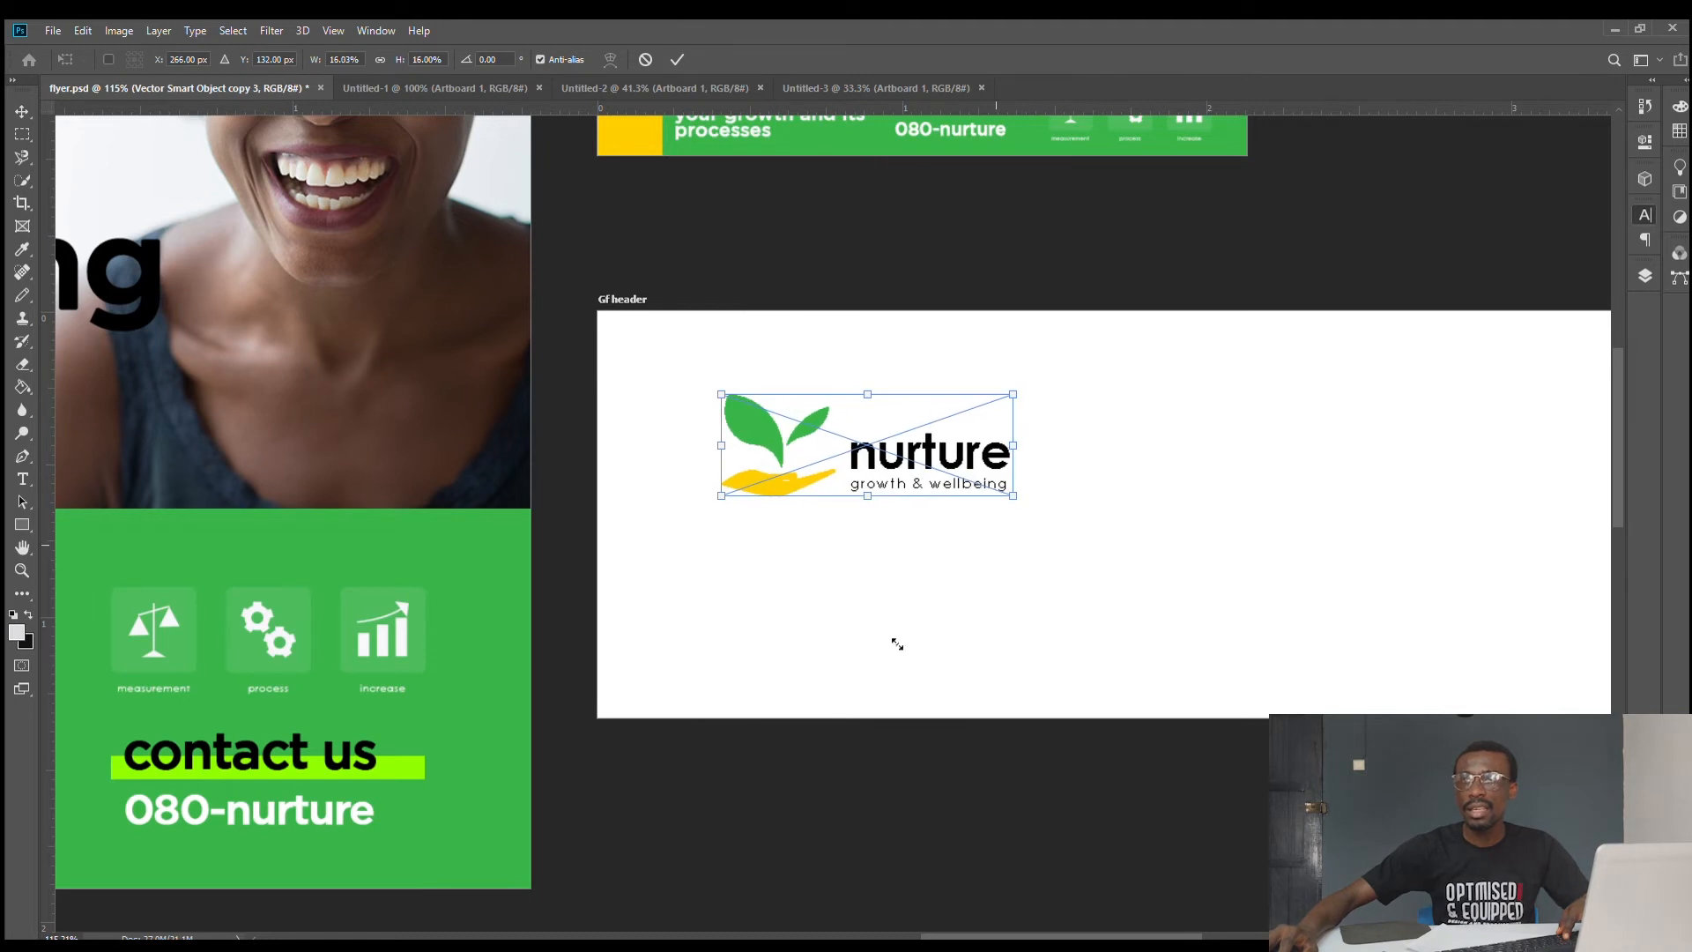
{"action": "scroll", "coordinate": [895, 585], "scroll_direction": "down", "scroll_amount": 1}
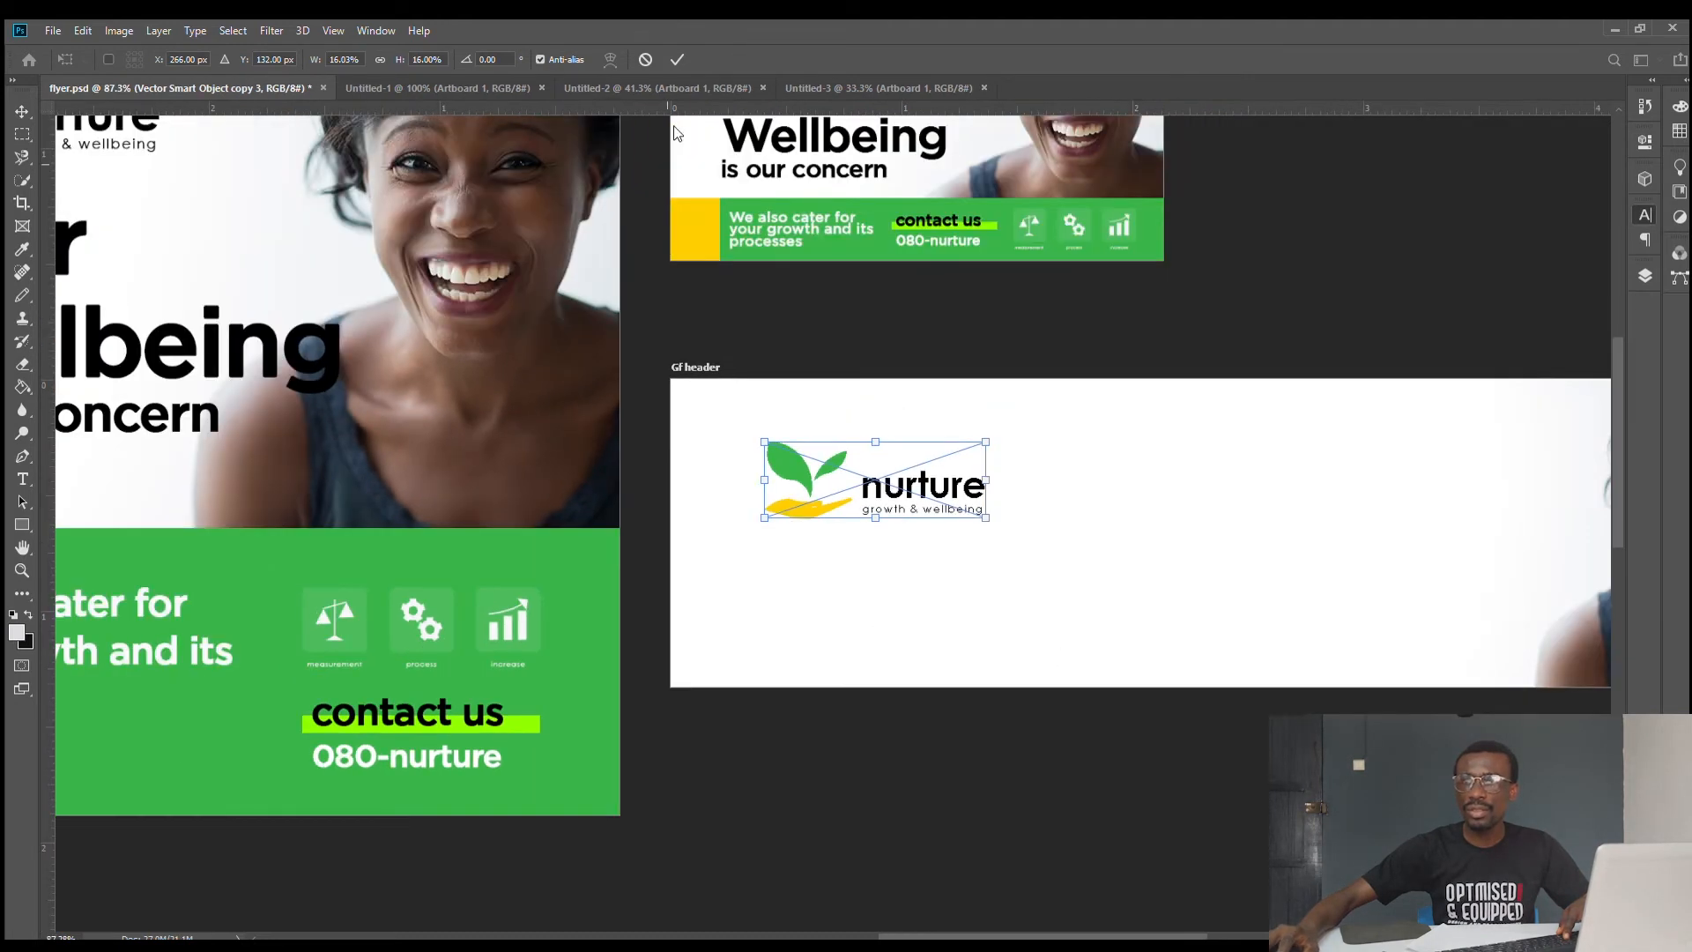
{"action": "left_click", "coordinate": [676, 60]}
{"action": "scroll", "coordinate": [892, 390], "scroll_direction": "down", "scroll_amount": 1}
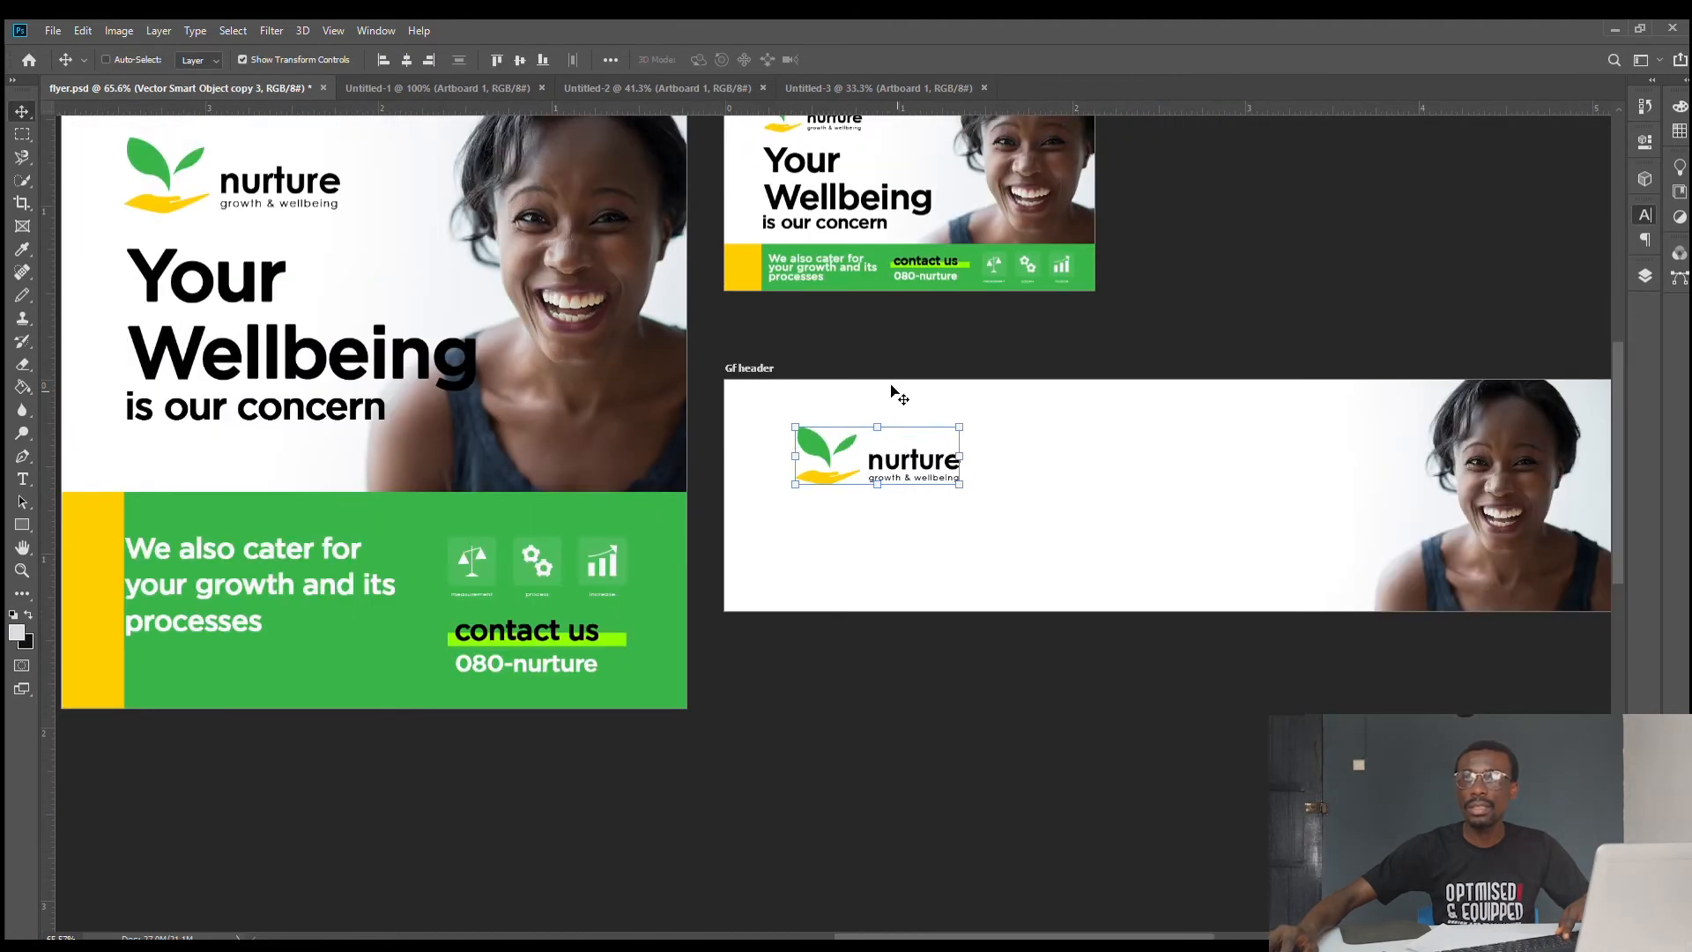
{"action": "left_click", "coordinate": [307, 60]}
- Reposition the logo in the Gf header's left part, slightly above the artboard's vertical centre
{"action": "scroll", "coordinate": [877, 446], "scroll_direction": "down", "scroll_amount": 2}
{"action": "scroll", "coordinate": [834, 419], "scroll_direction": "up", "scroll_amount": 1}
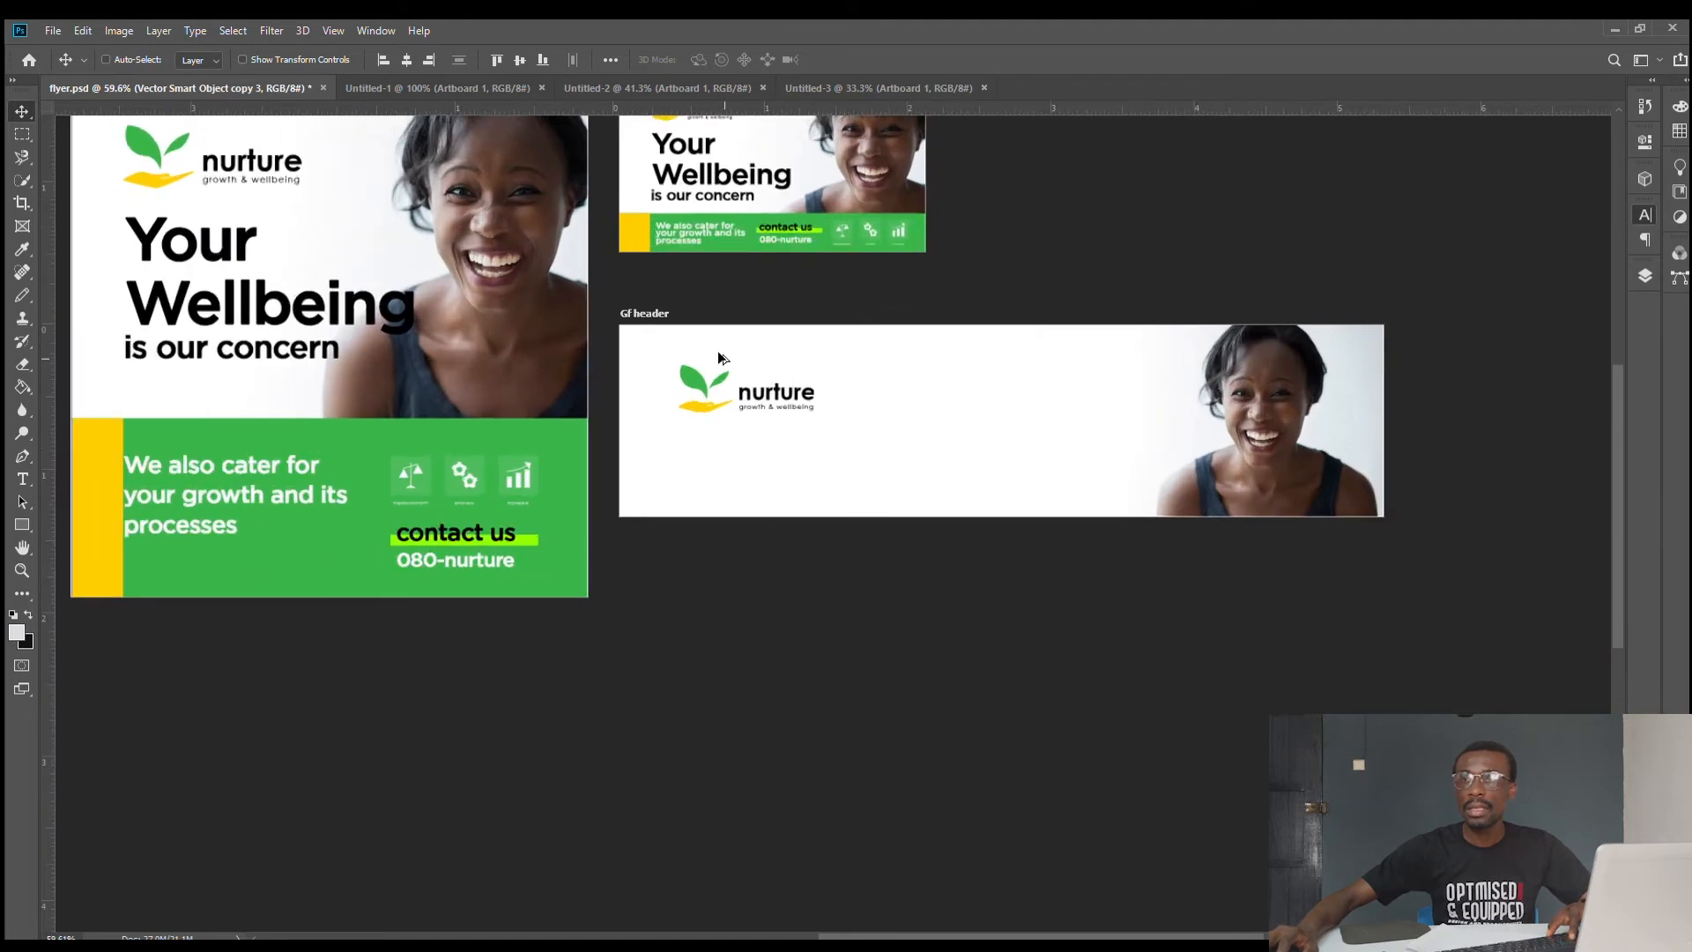
{"action": "scroll", "coordinate": [718, 354], "scroll_direction": "up", "scroll_amount": 1}
{"action": "left_click_drag", "start_coordinate": [780, 381], "coordinate": [791, 370]}
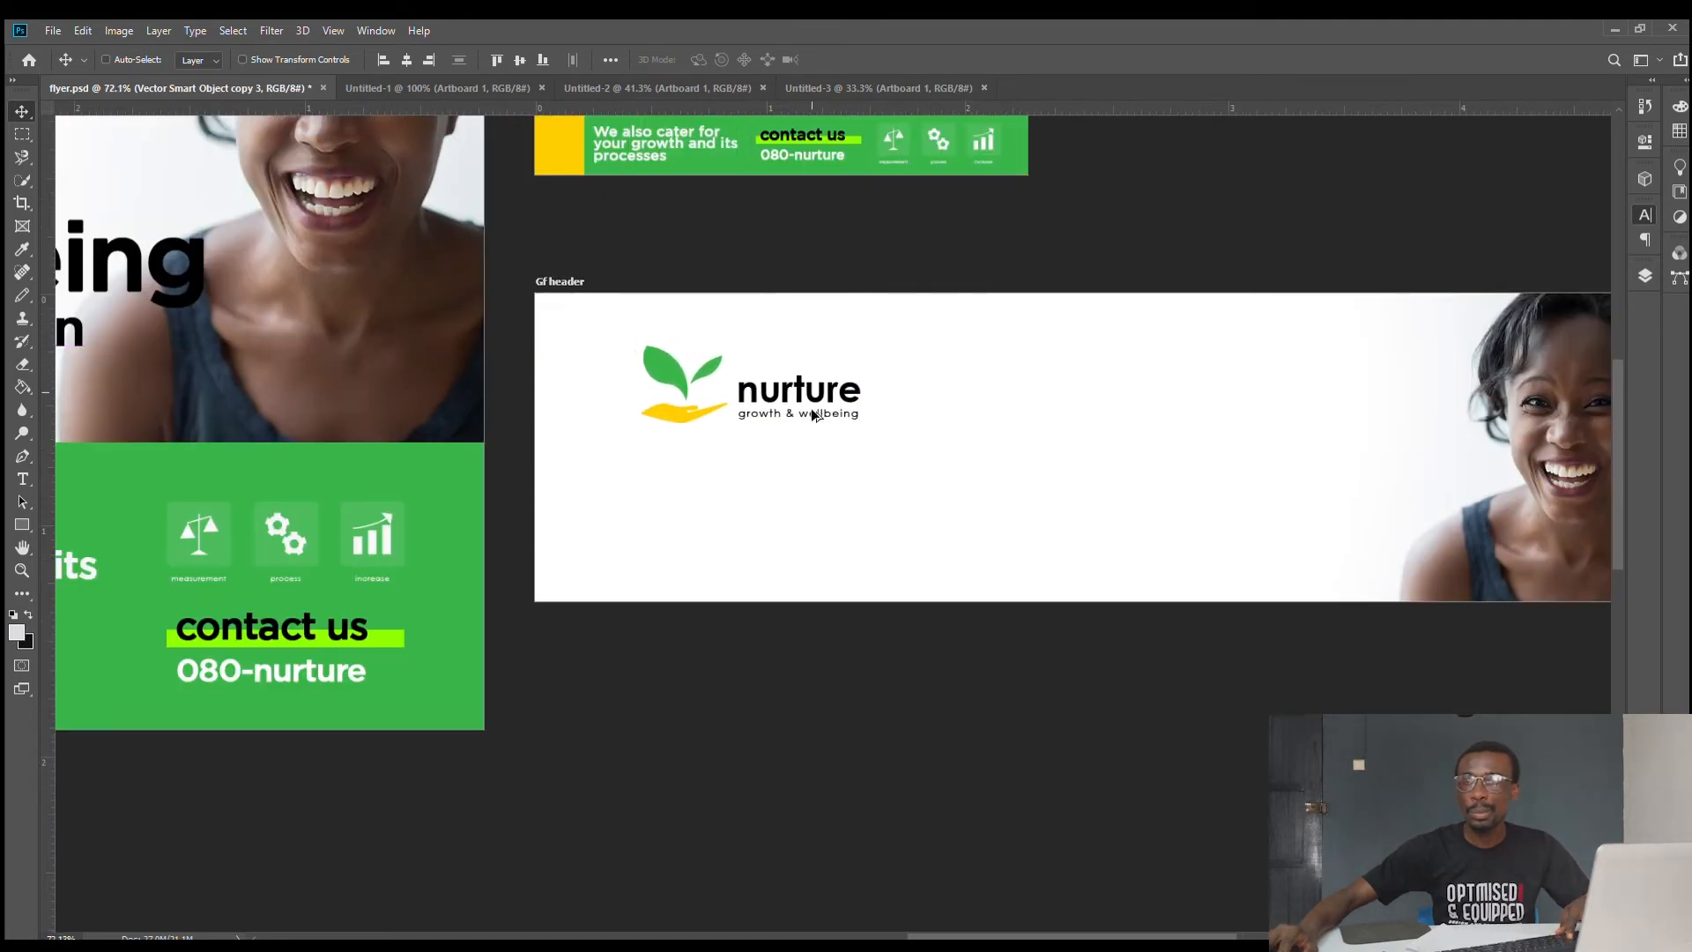
{"action": "scroll", "coordinate": [806, 383], "scroll_direction": "down", "scroll_amount": 1}
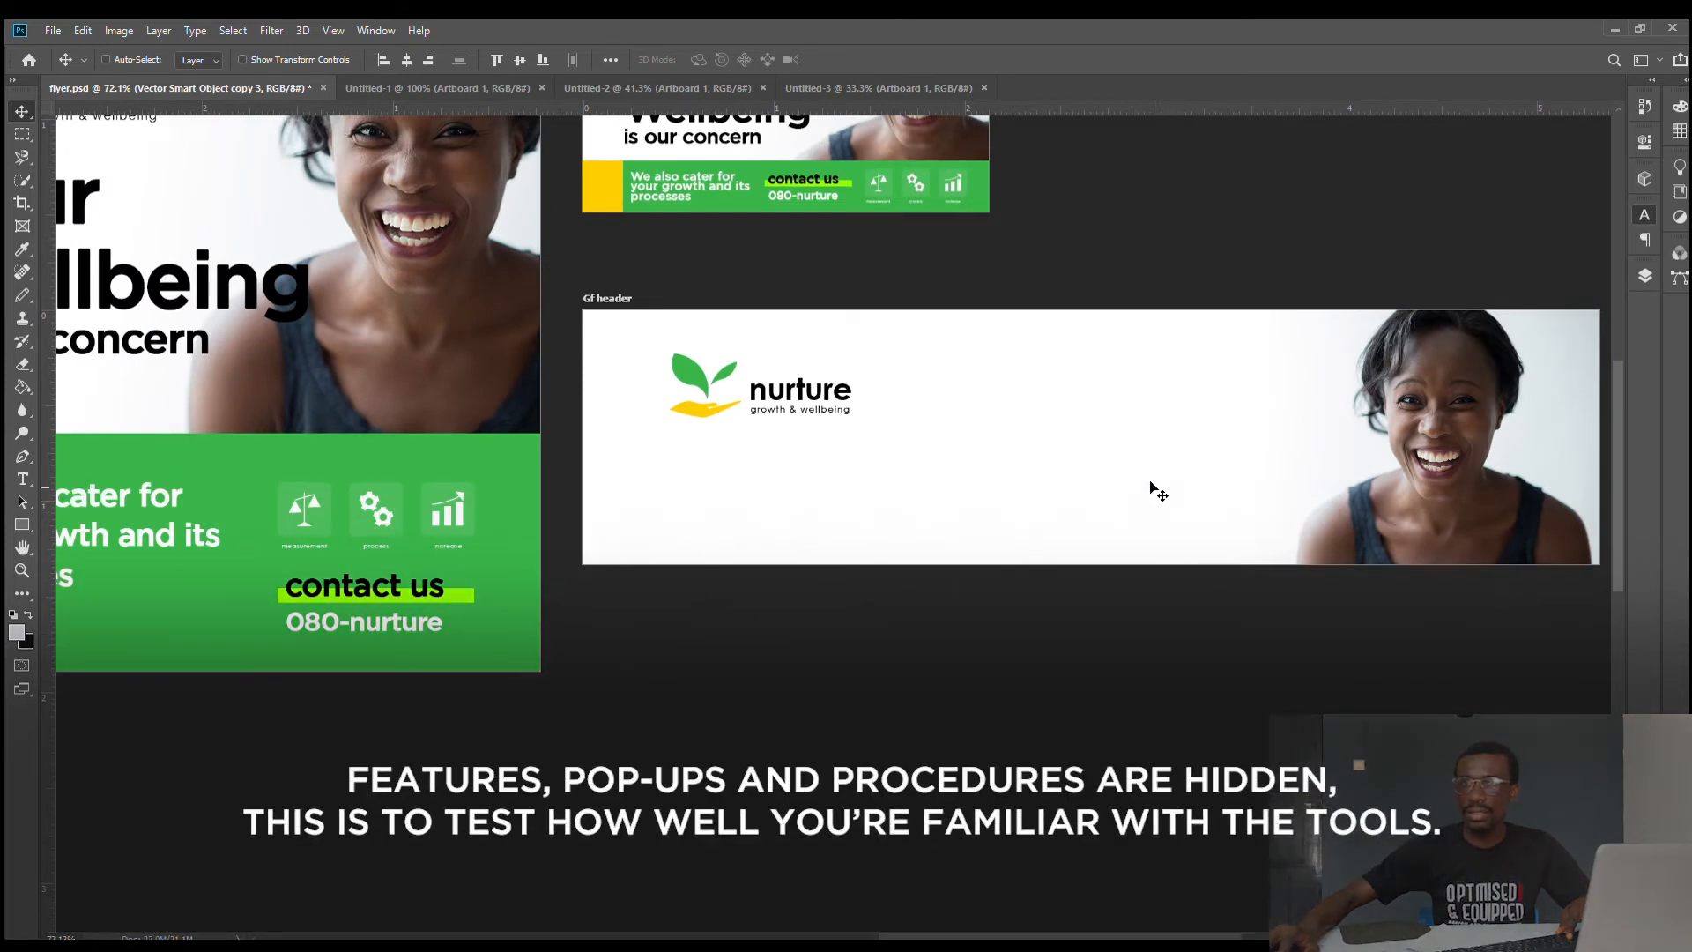
{"action": "left_click_drag", "start_coordinate": [756, 411], "coordinate": [762, 430]}
- Duplicate the Fb header's "Your Wellbeing" and "is our concern" texts onto the Gf header, stacked between the logo and the photo
{"action": "scroll", "coordinate": [973, 456], "scroll_direction": "down", "scroll_amount": 2}
{"action": "left_click_drag", "start_coordinate": [974, 456], "coordinate": [934, 474]}
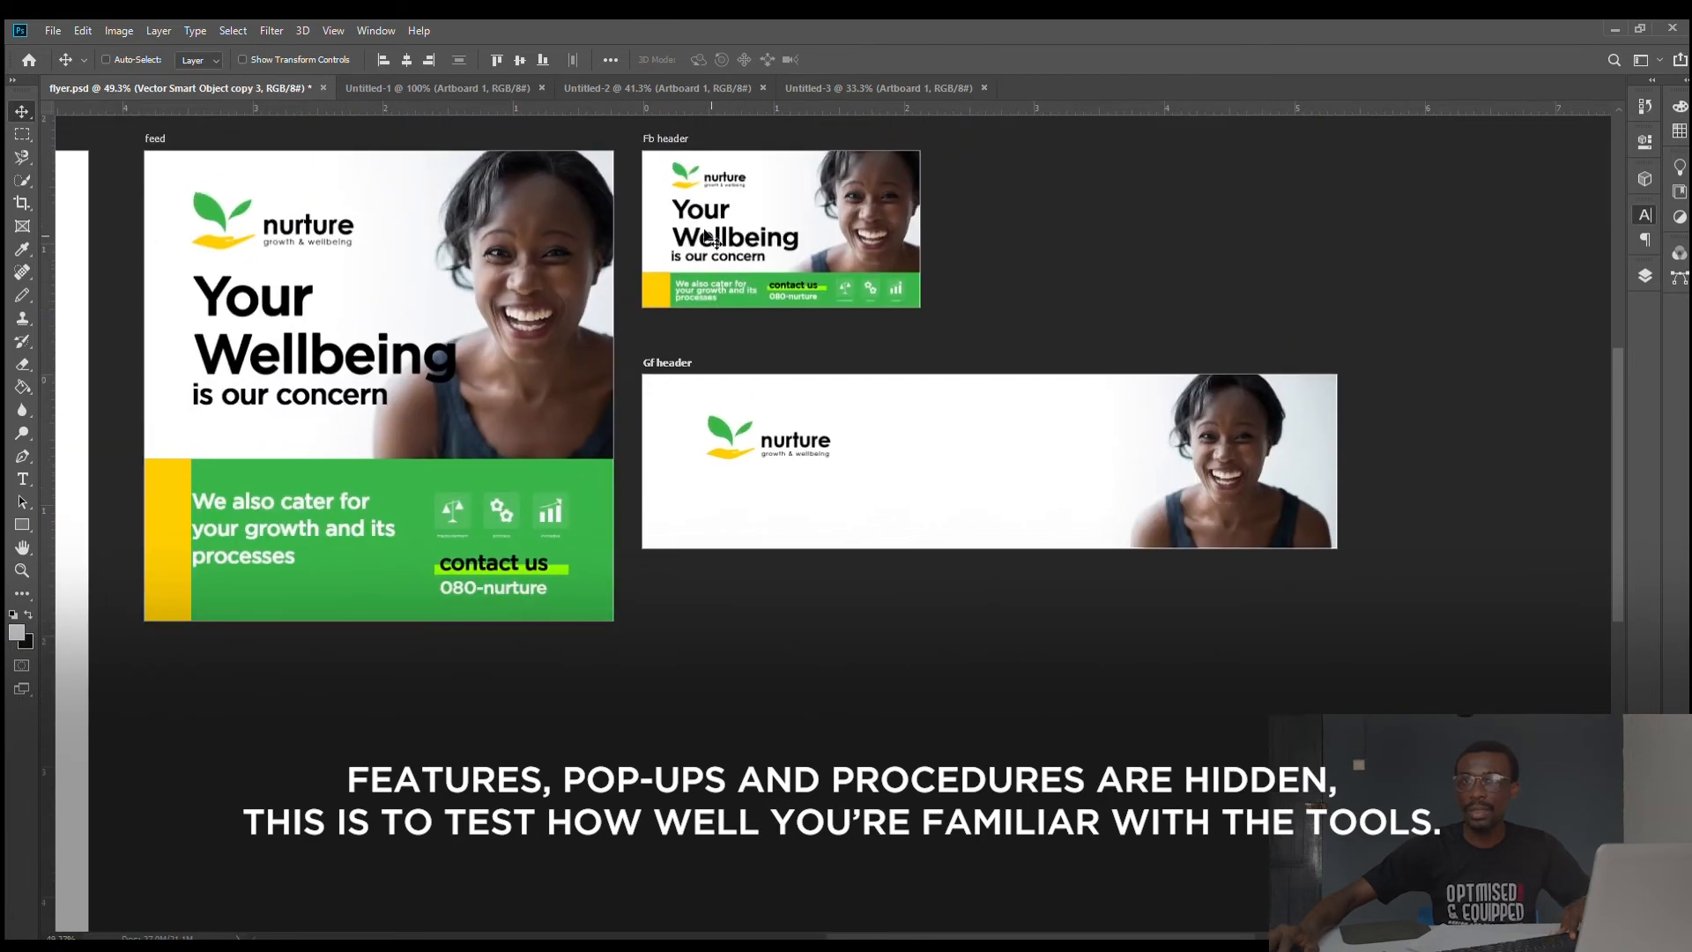
{"action": "left_click_drag", "start_coordinate": [729, 256], "coordinate": [928, 458]}
{"action": "scroll", "coordinate": [992, 463], "scroll_direction": "up", "scroll_amount": 3}
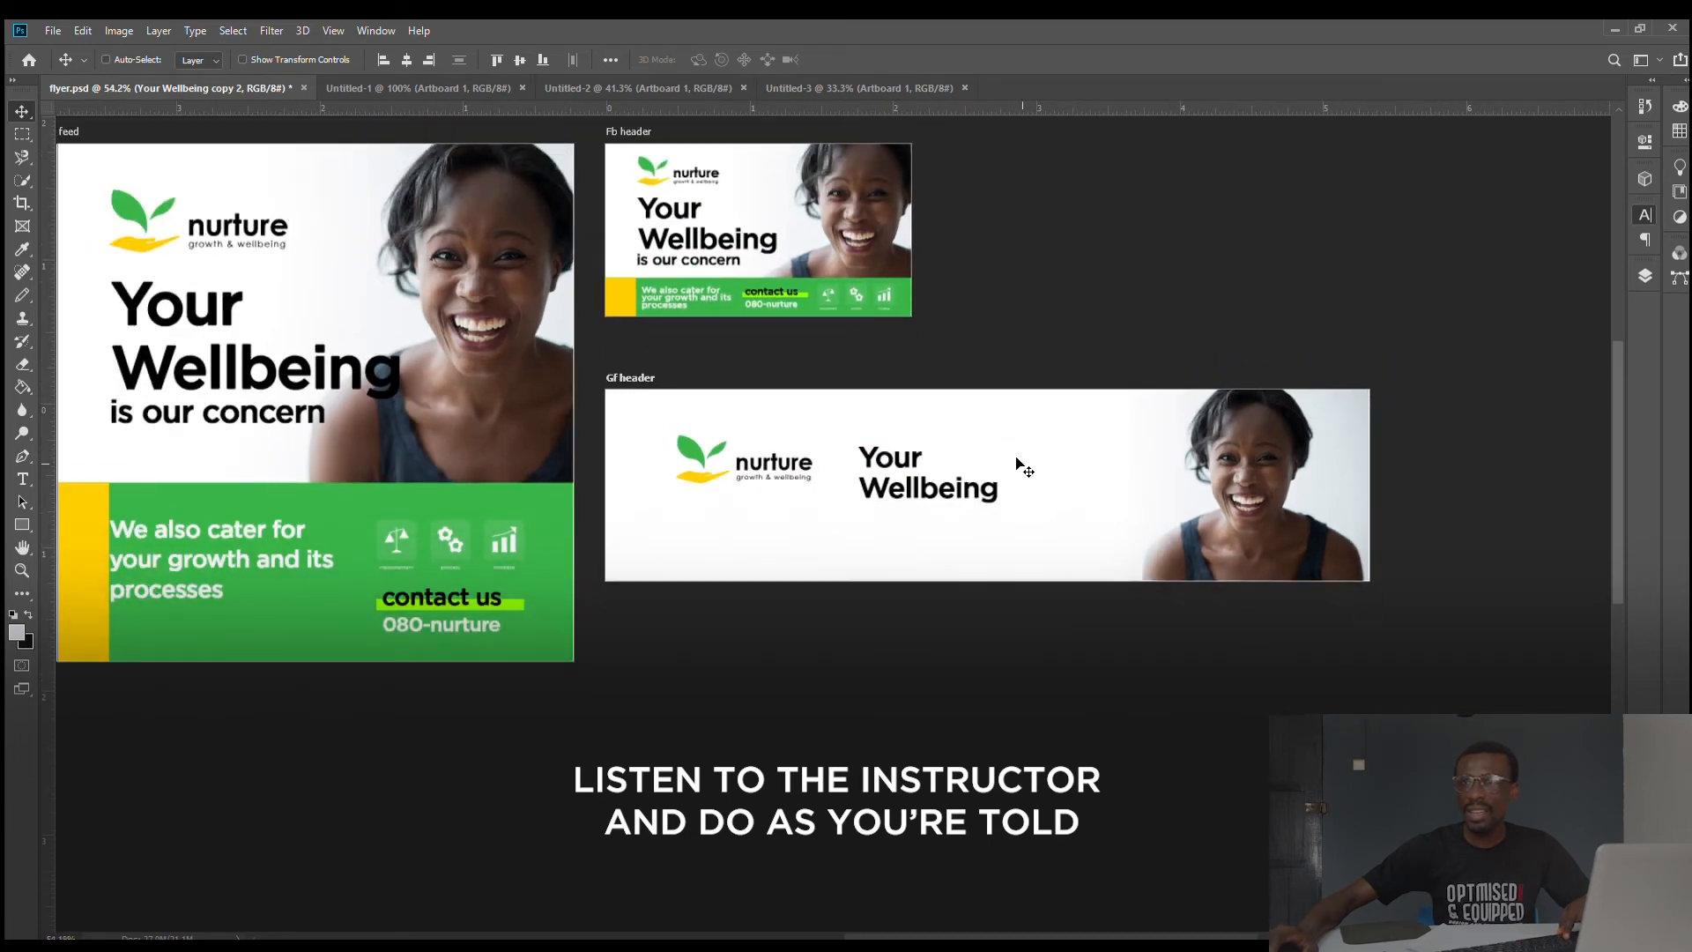
{"action": "scroll", "coordinate": [991, 459], "scroll_direction": "down", "scroll_amount": 2}
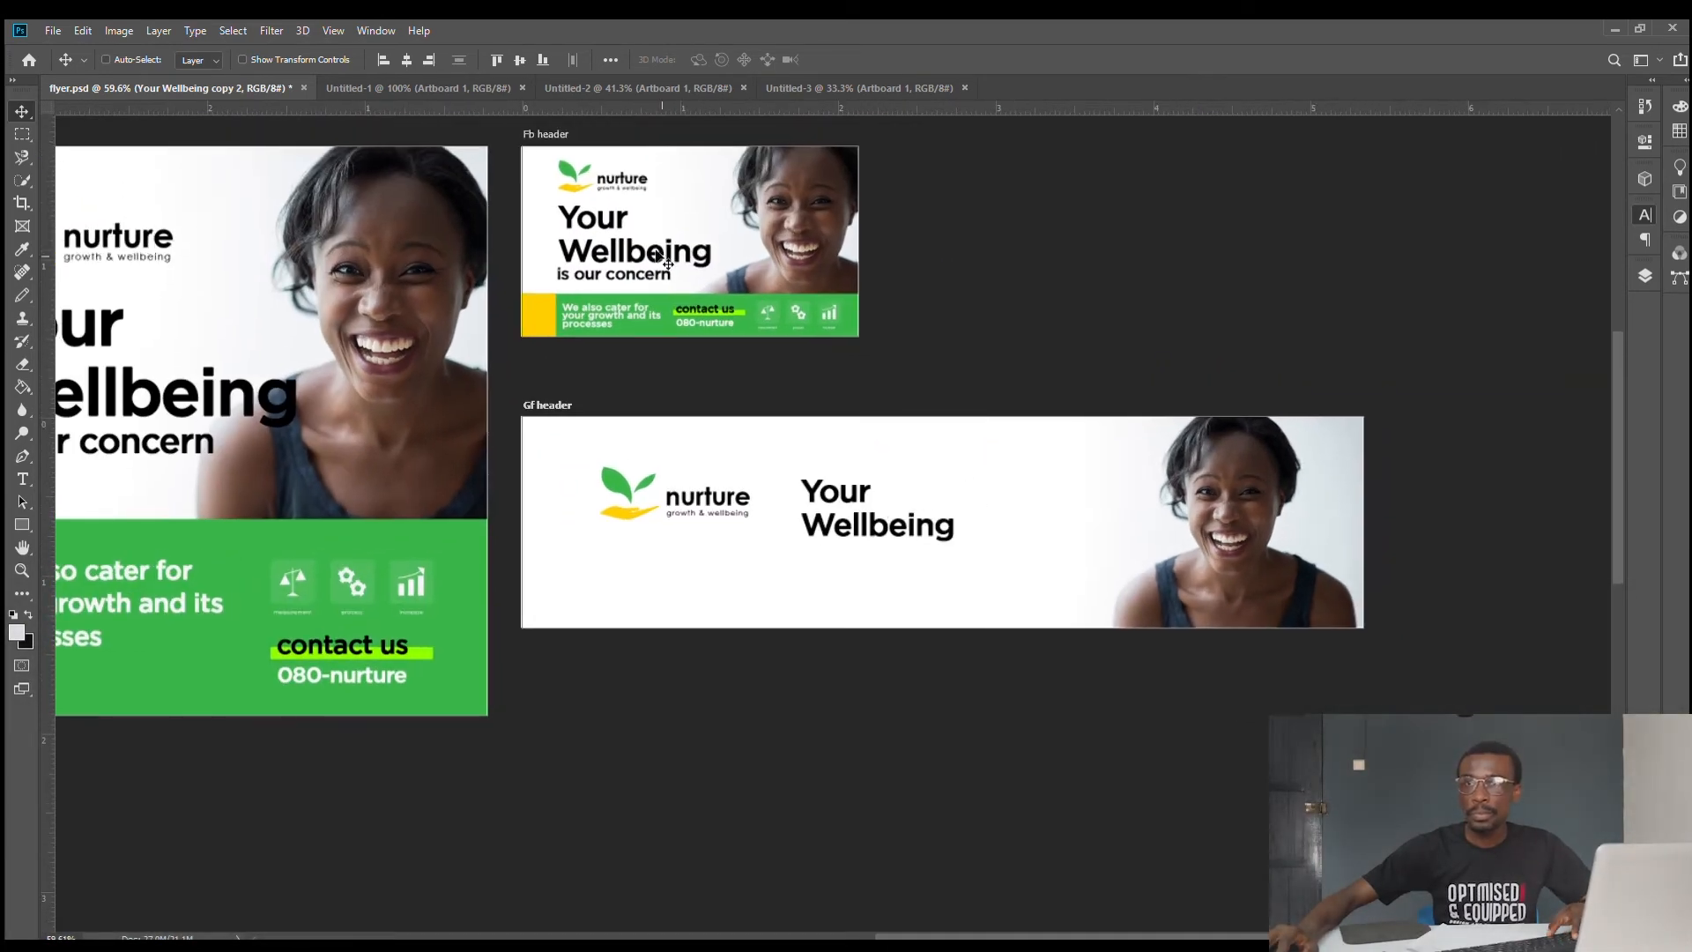
{"action": "left_click_drag", "start_coordinate": [632, 268], "coordinate": [875, 550]}
- Align the left edges of the Gf header's "Your Wellbeing" and "is our concern" texts
{"action": "left_click", "coordinate": [880, 531], "text": "ctrl"}
{"action": "left_click", "coordinate": [897, 557], "text": "ctrl+shift"}
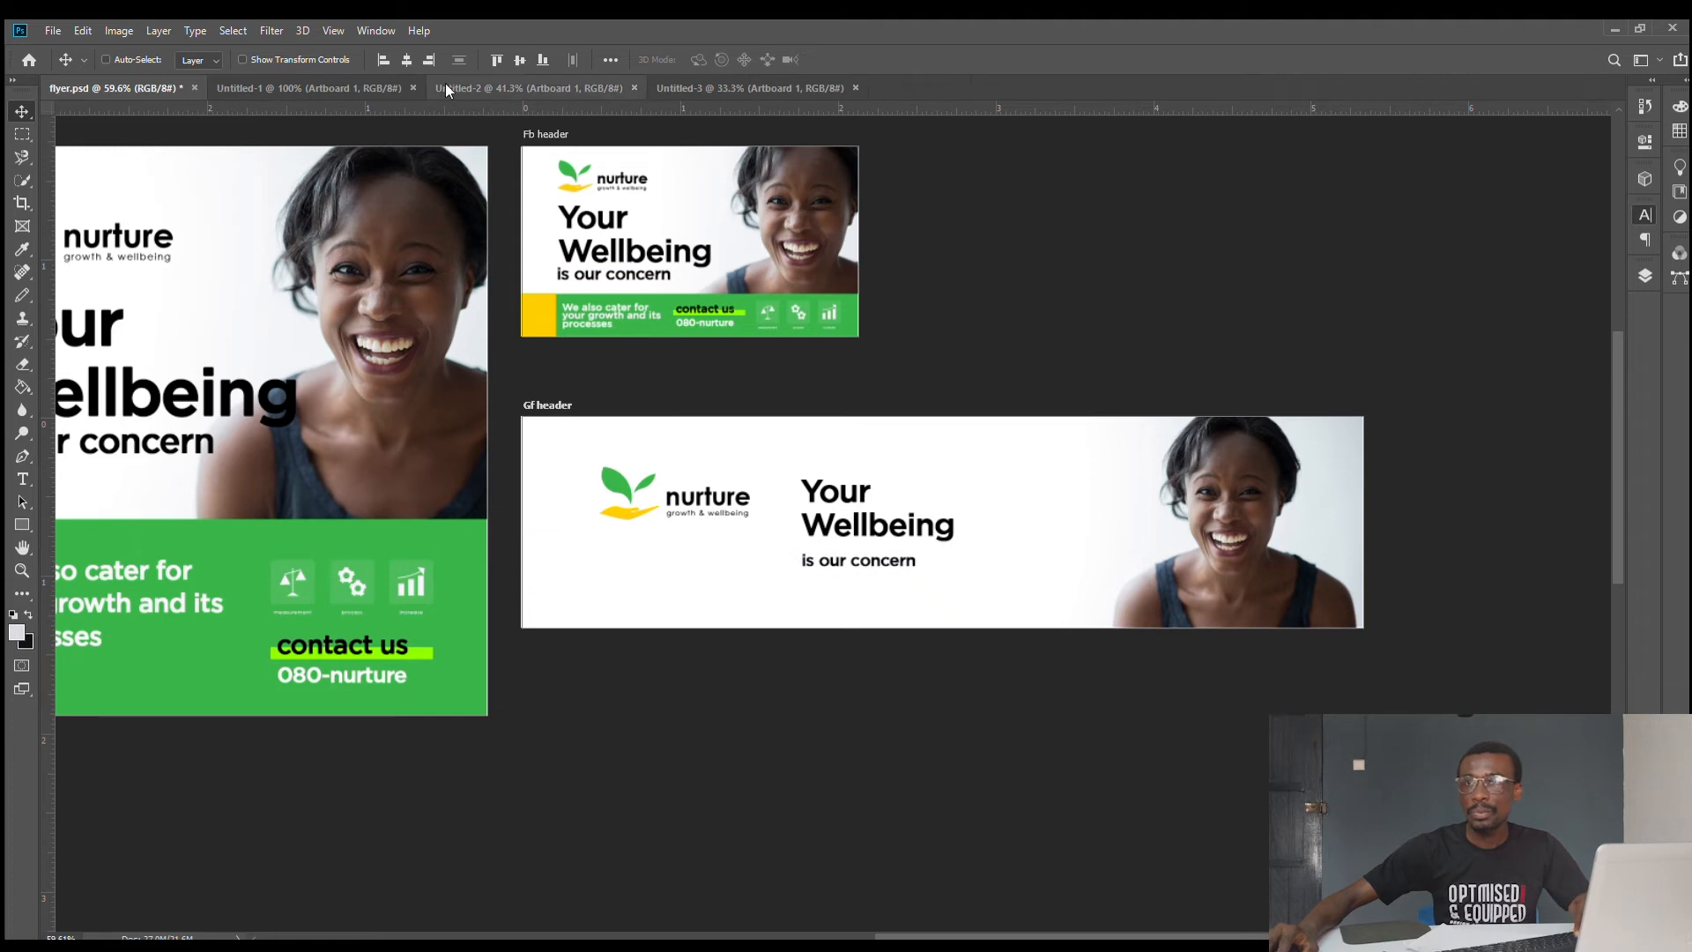
{"action": "left_click", "coordinate": [381, 59]}
- Move the Gf header's "is our concern" text up so it sits closely beneath "Your Wellbeing"
{"action": "scroll", "coordinate": [858, 480], "scroll_direction": "up", "scroll_amount": 3}
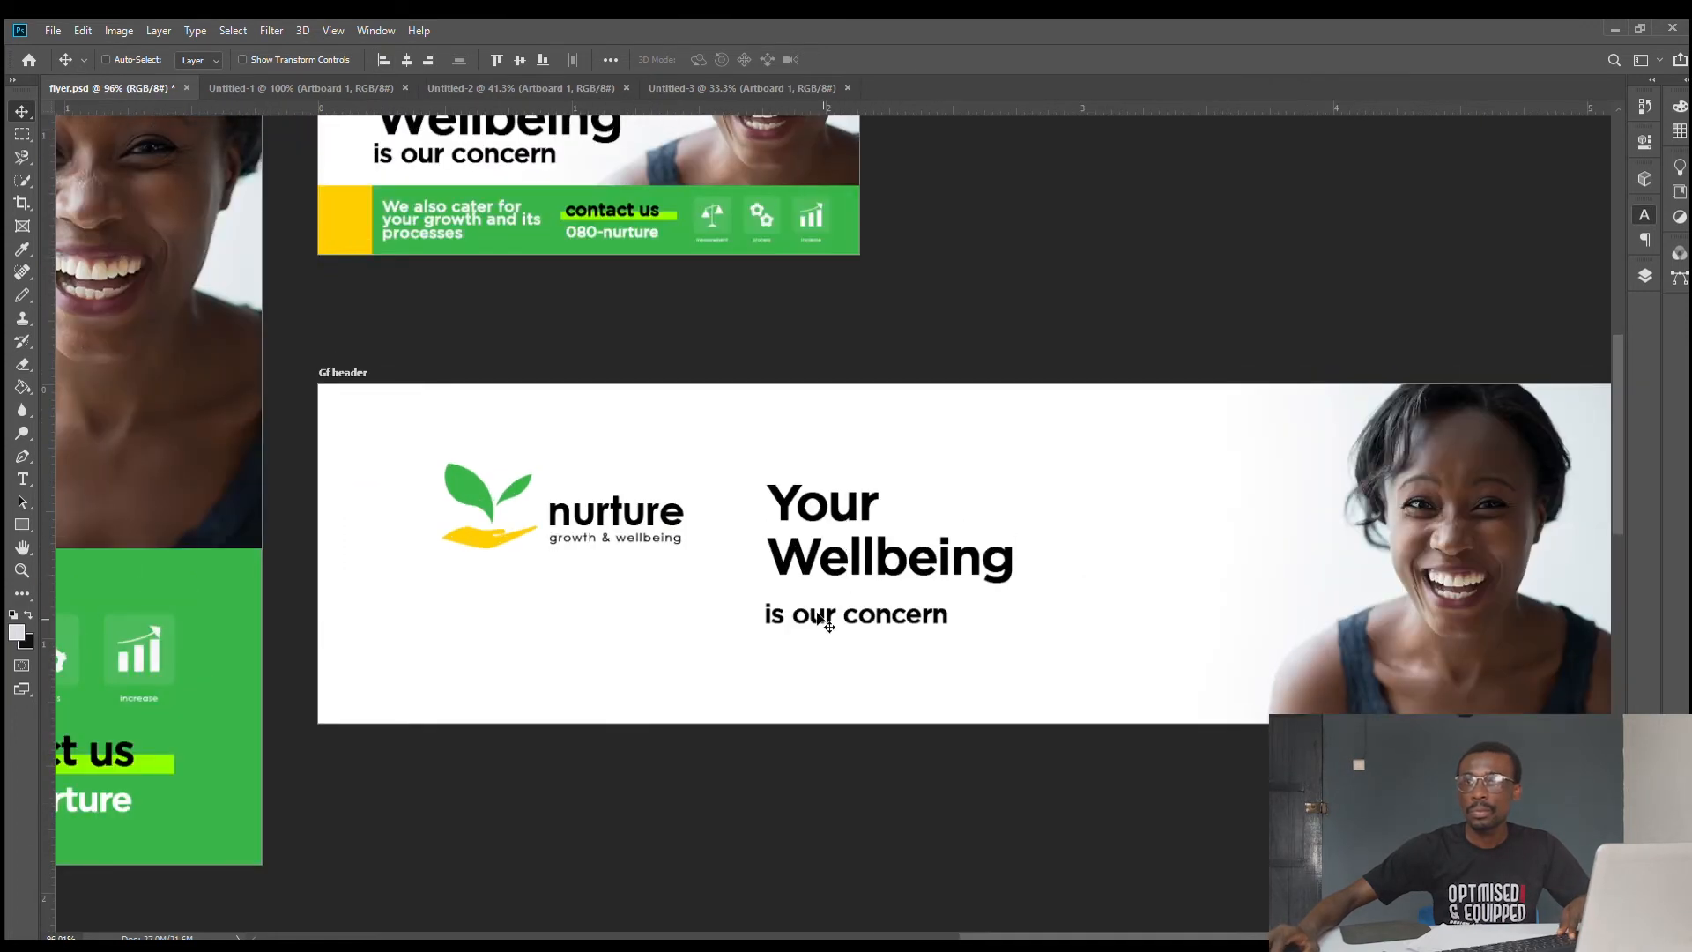
{"action": "left_click", "coordinate": [853, 615], "text": "ctrl"}
{"action": "left_click_drag", "start_coordinate": [853, 615], "coordinate": [853, 605]}
{"action": "scroll", "coordinate": [1208, 438], "scroll_direction": "down", "scroll_amount": 2}
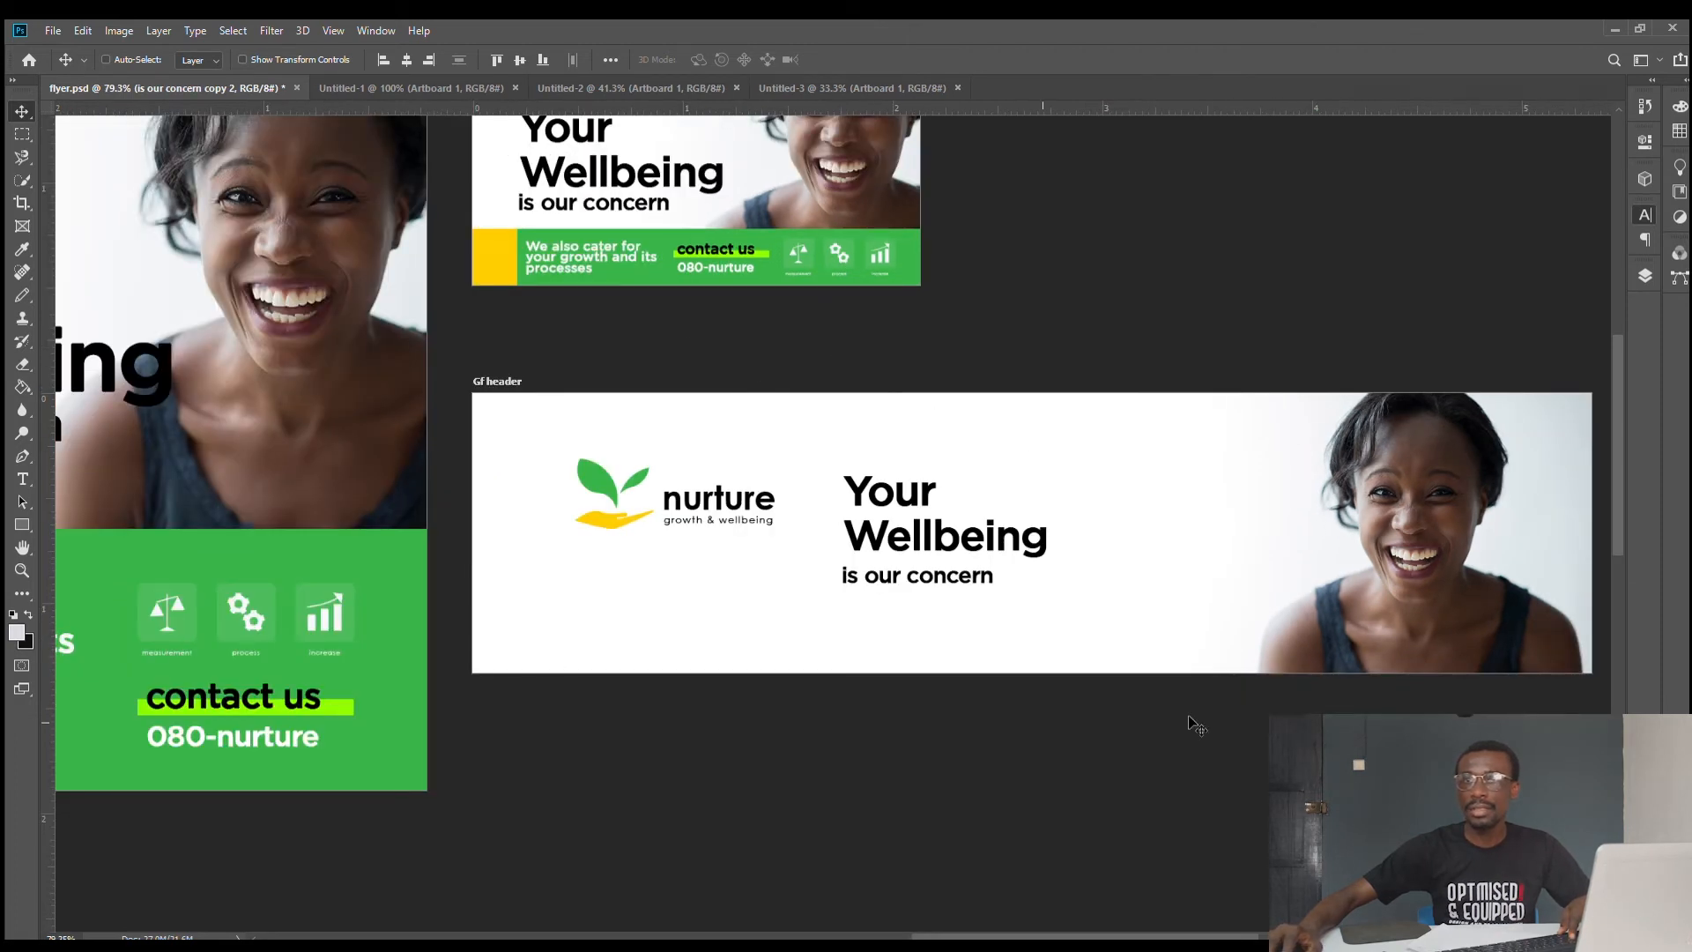
{"action": "scroll", "coordinate": [960, 622], "scroll_direction": "down", "scroll_amount": 2}
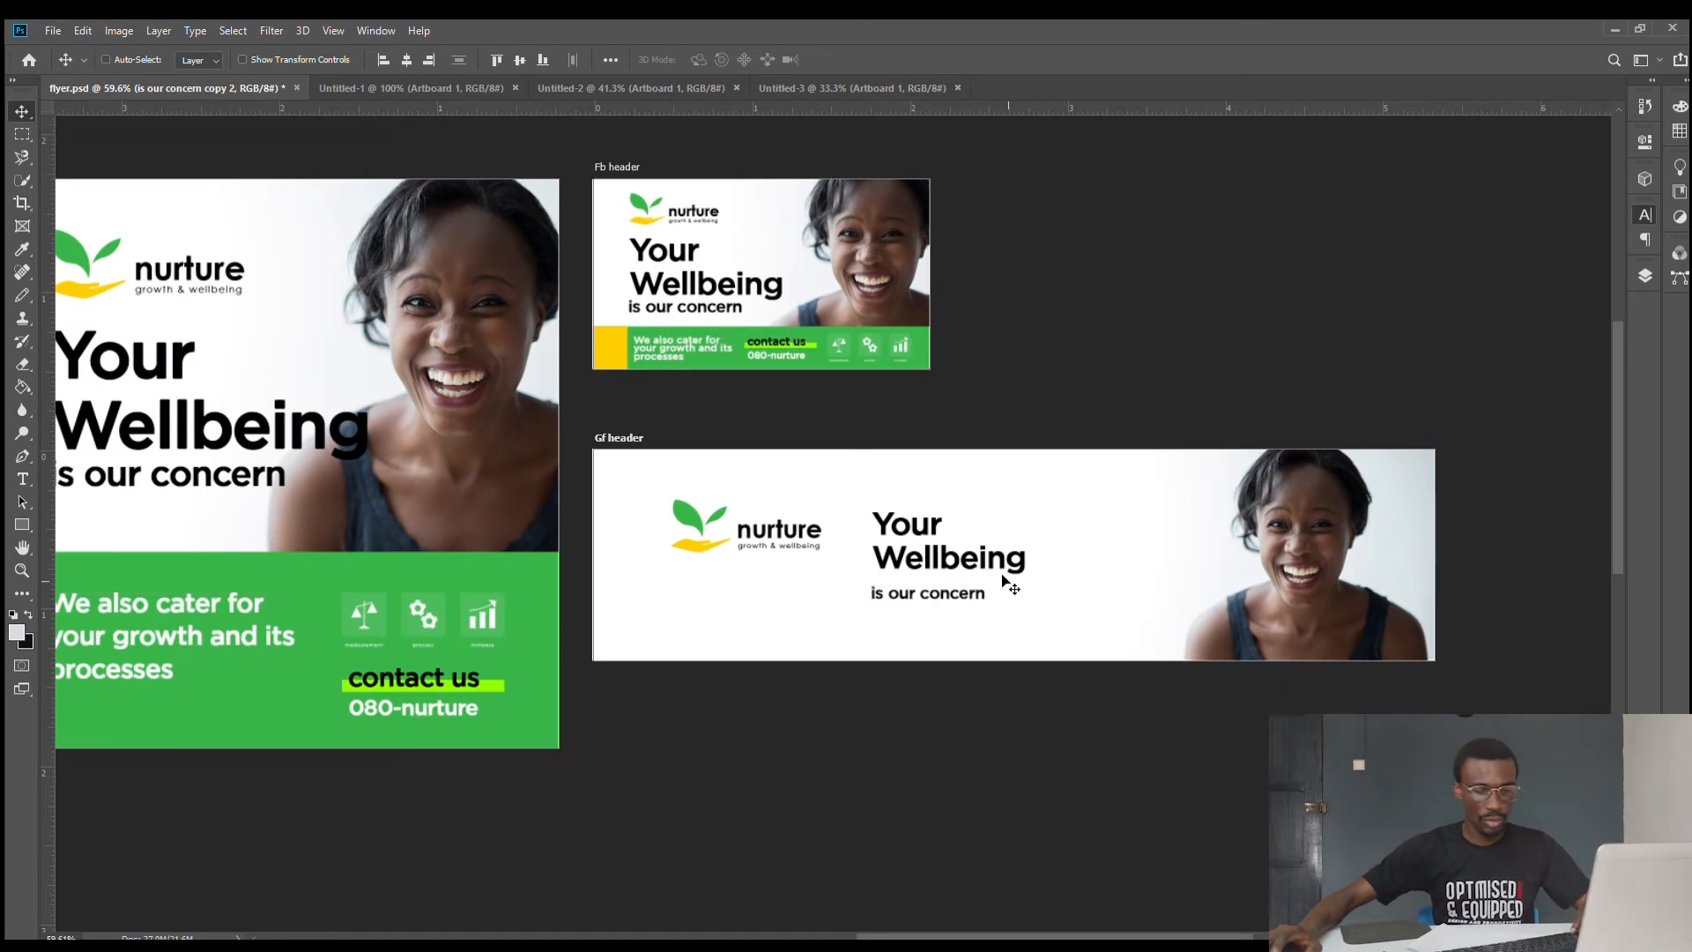
{"action": "left_click_drag", "start_coordinate": [948, 596], "coordinate": [952, 587]}
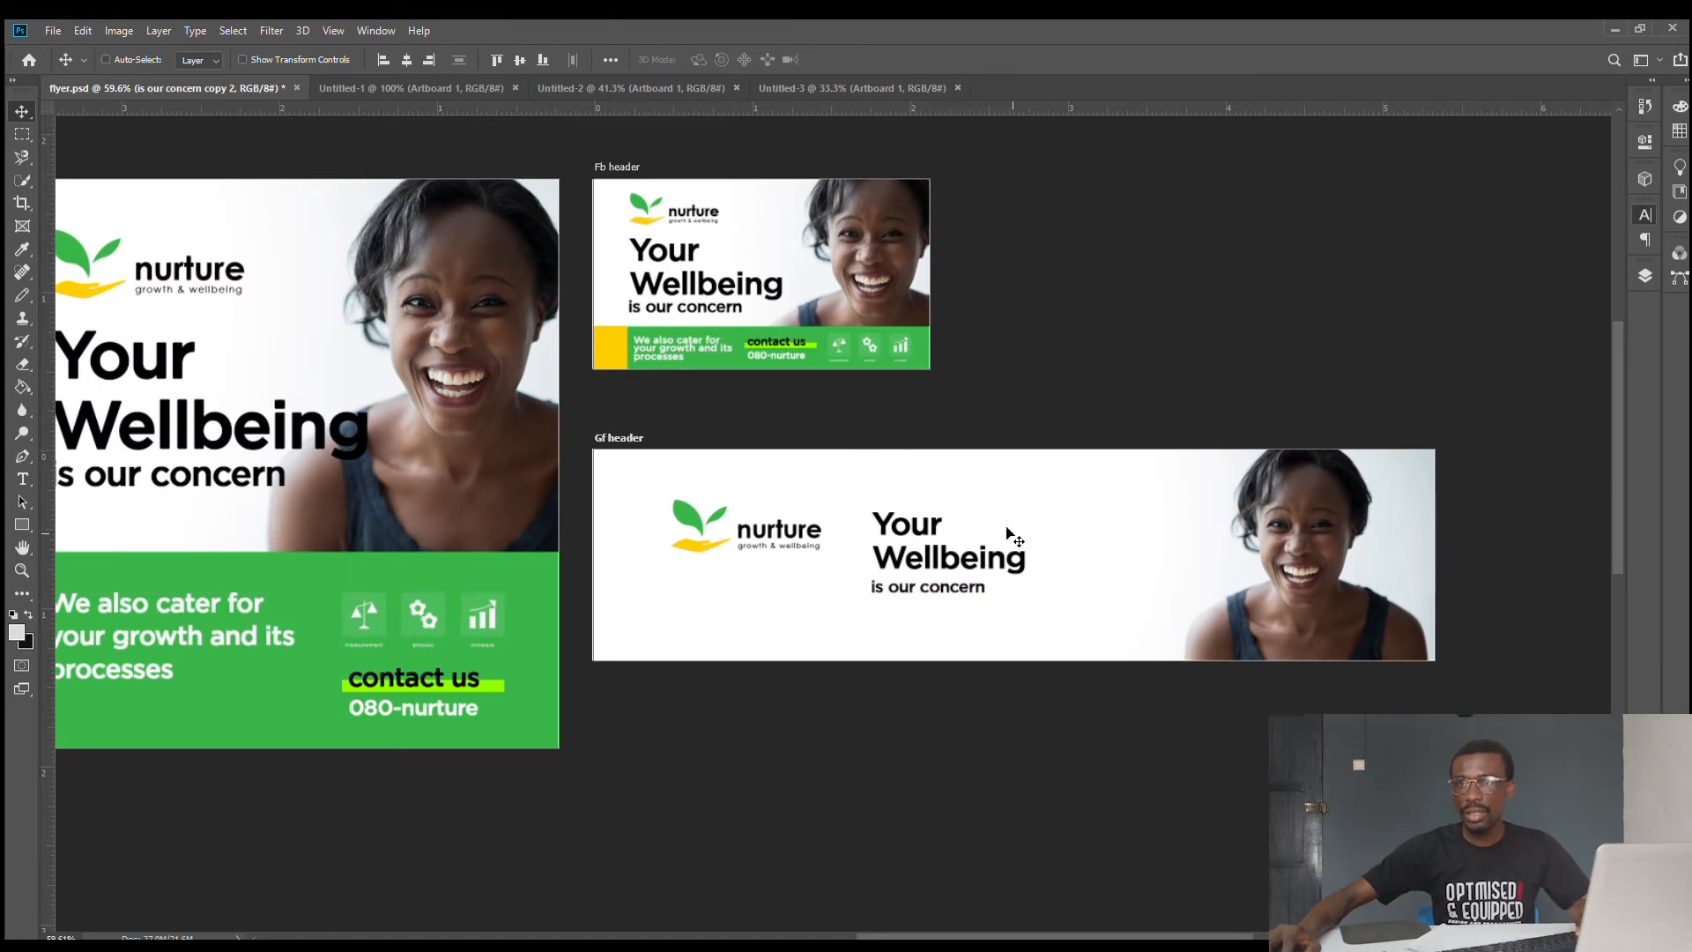
{"action": "scroll", "coordinate": [963, 529], "scroll_direction": "up", "scroll_amount": 1}
{"action": "scroll", "coordinate": [940, 495], "scroll_direction": "up", "scroll_amount": 1}
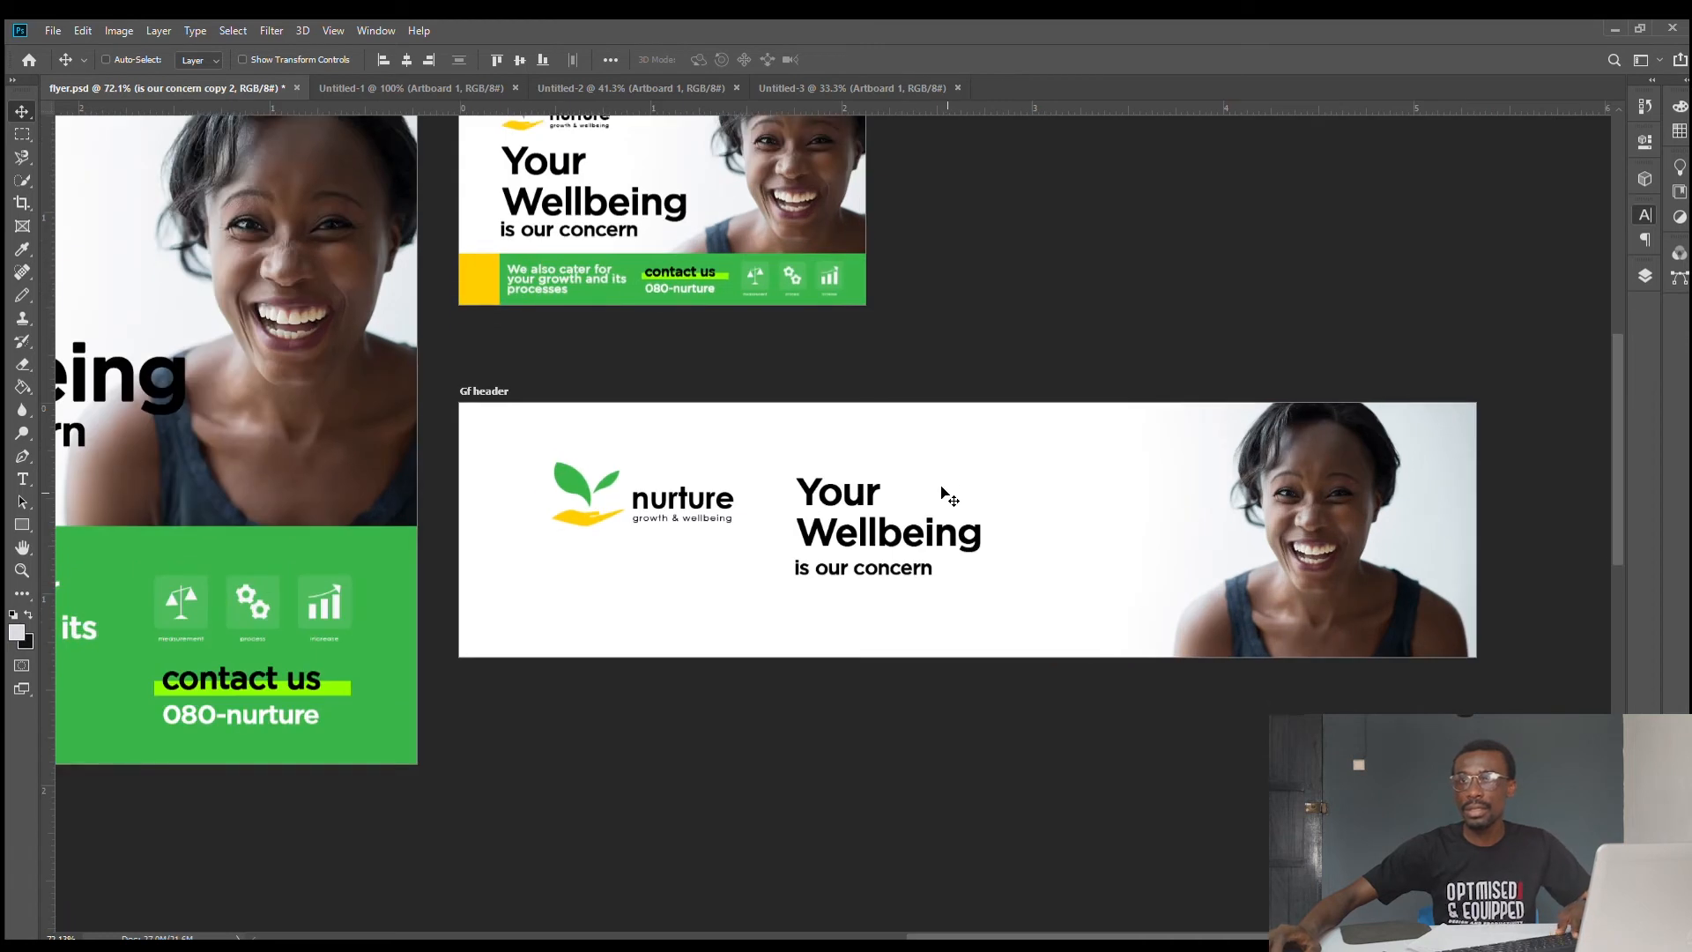
{"action": "left_click", "coordinate": [654, 320], "text": "ctrl"}
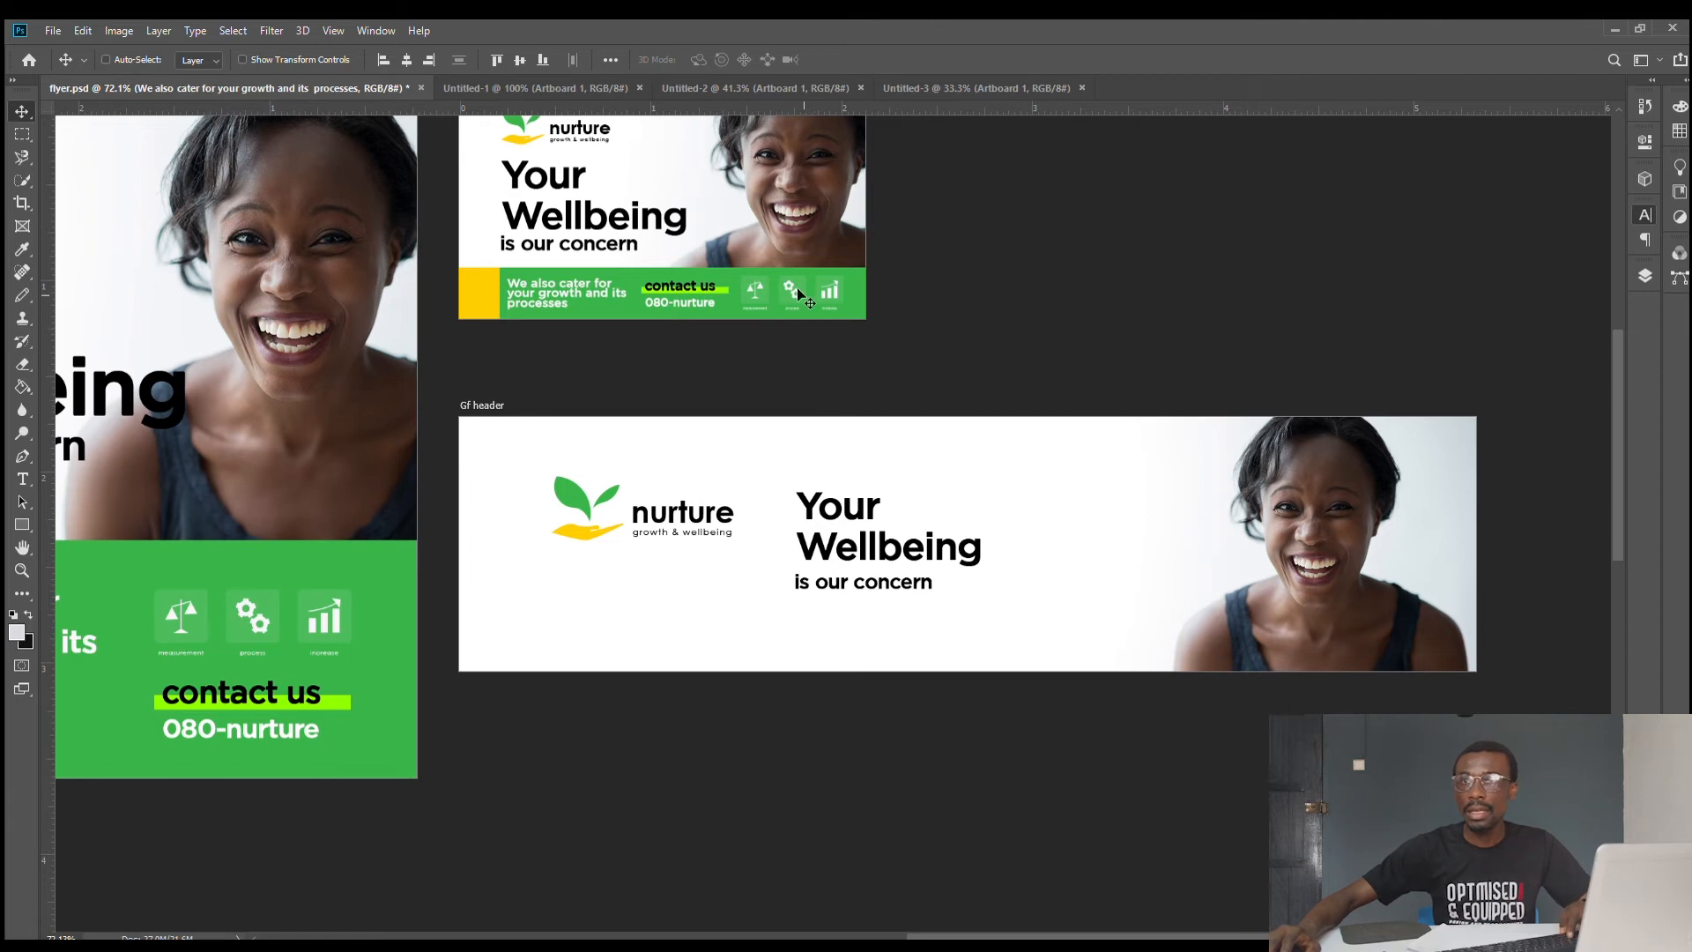
{"action": "scroll", "coordinate": [810, 289], "scroll_direction": "up", "scroll_amount": 1}
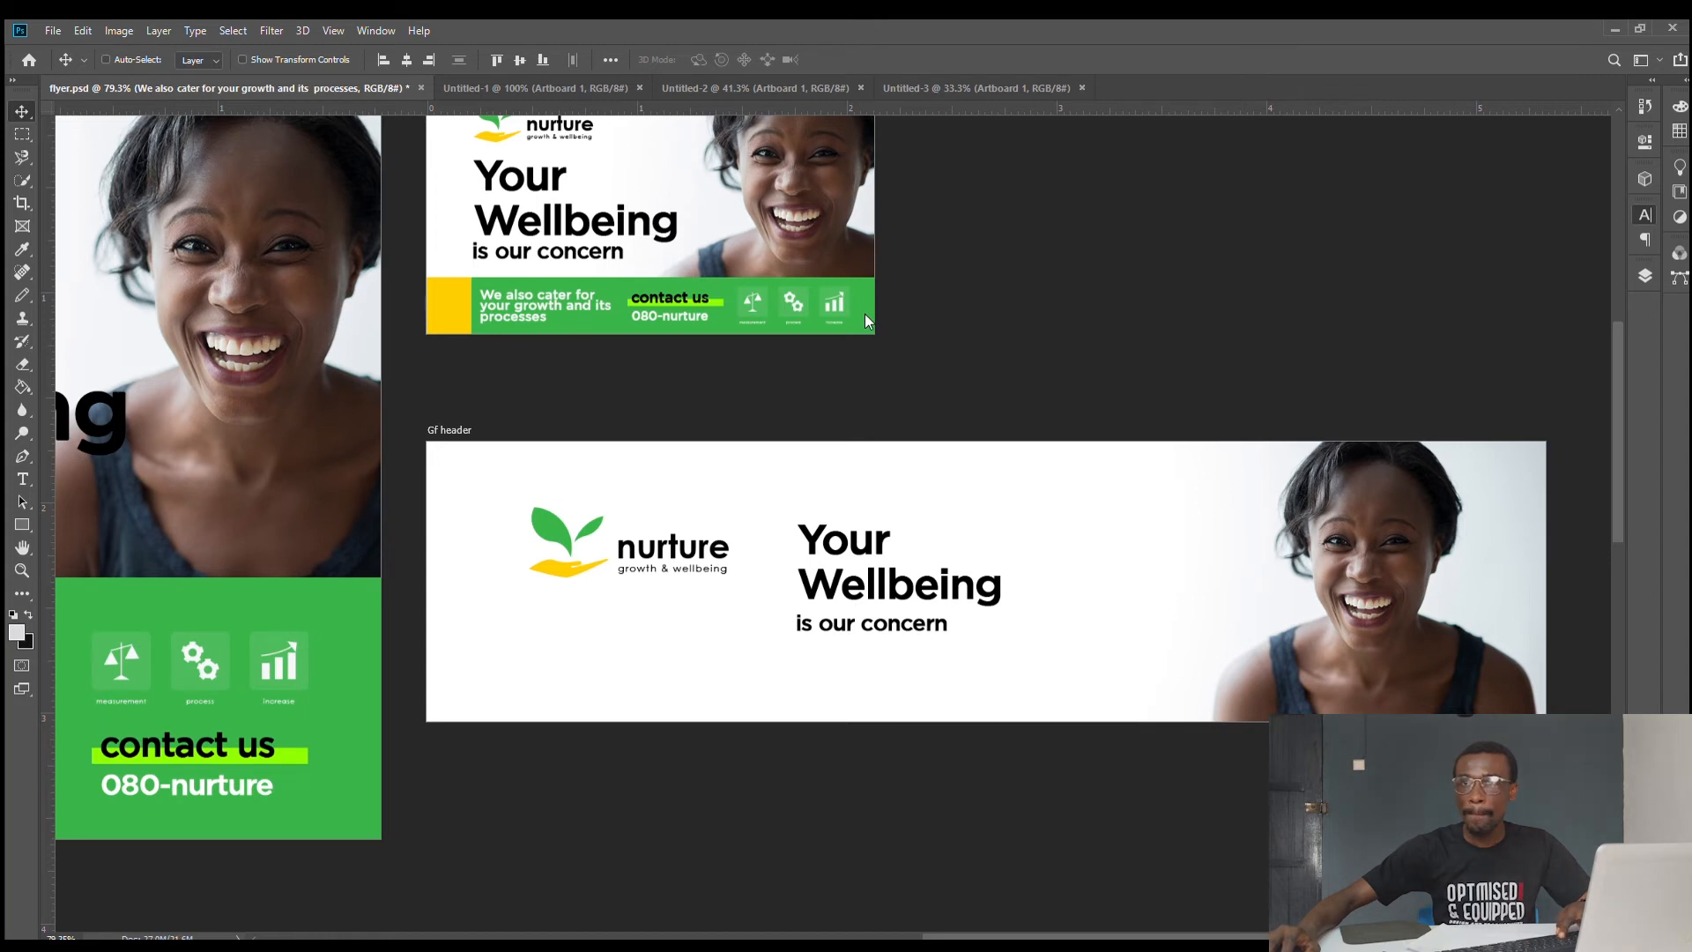
{"action": "left_click", "coordinate": [837, 306], "text": "ctrl"}
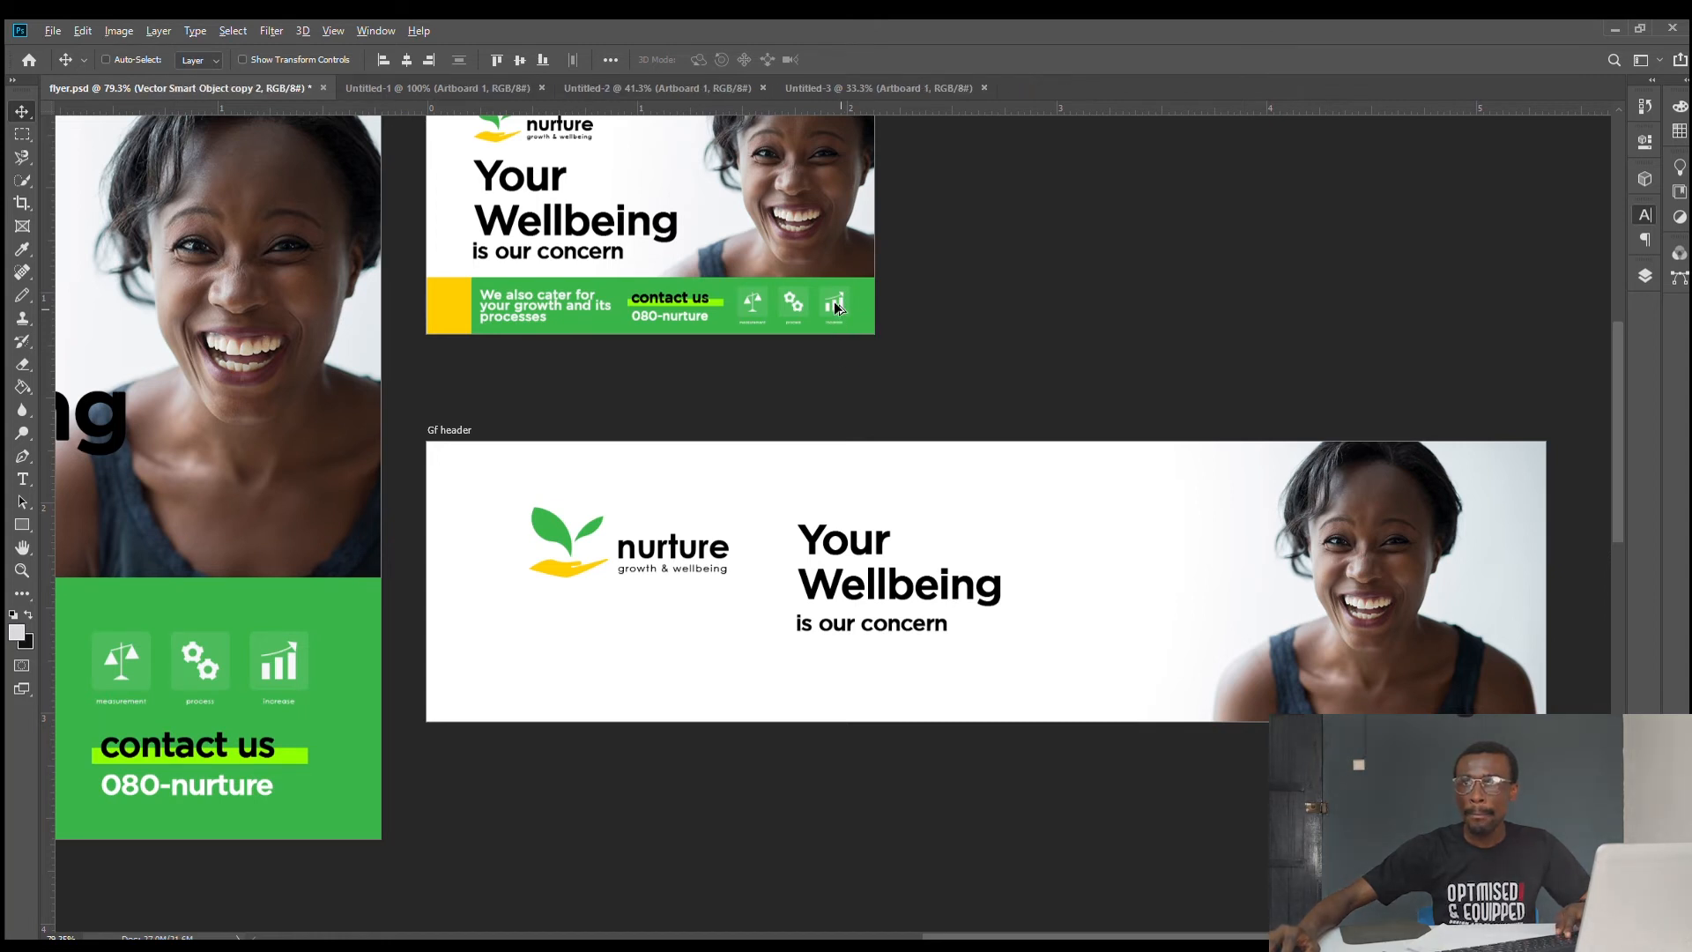
{"action": "scroll", "coordinate": [838, 306], "scroll_direction": "down", "scroll_amount": 1}
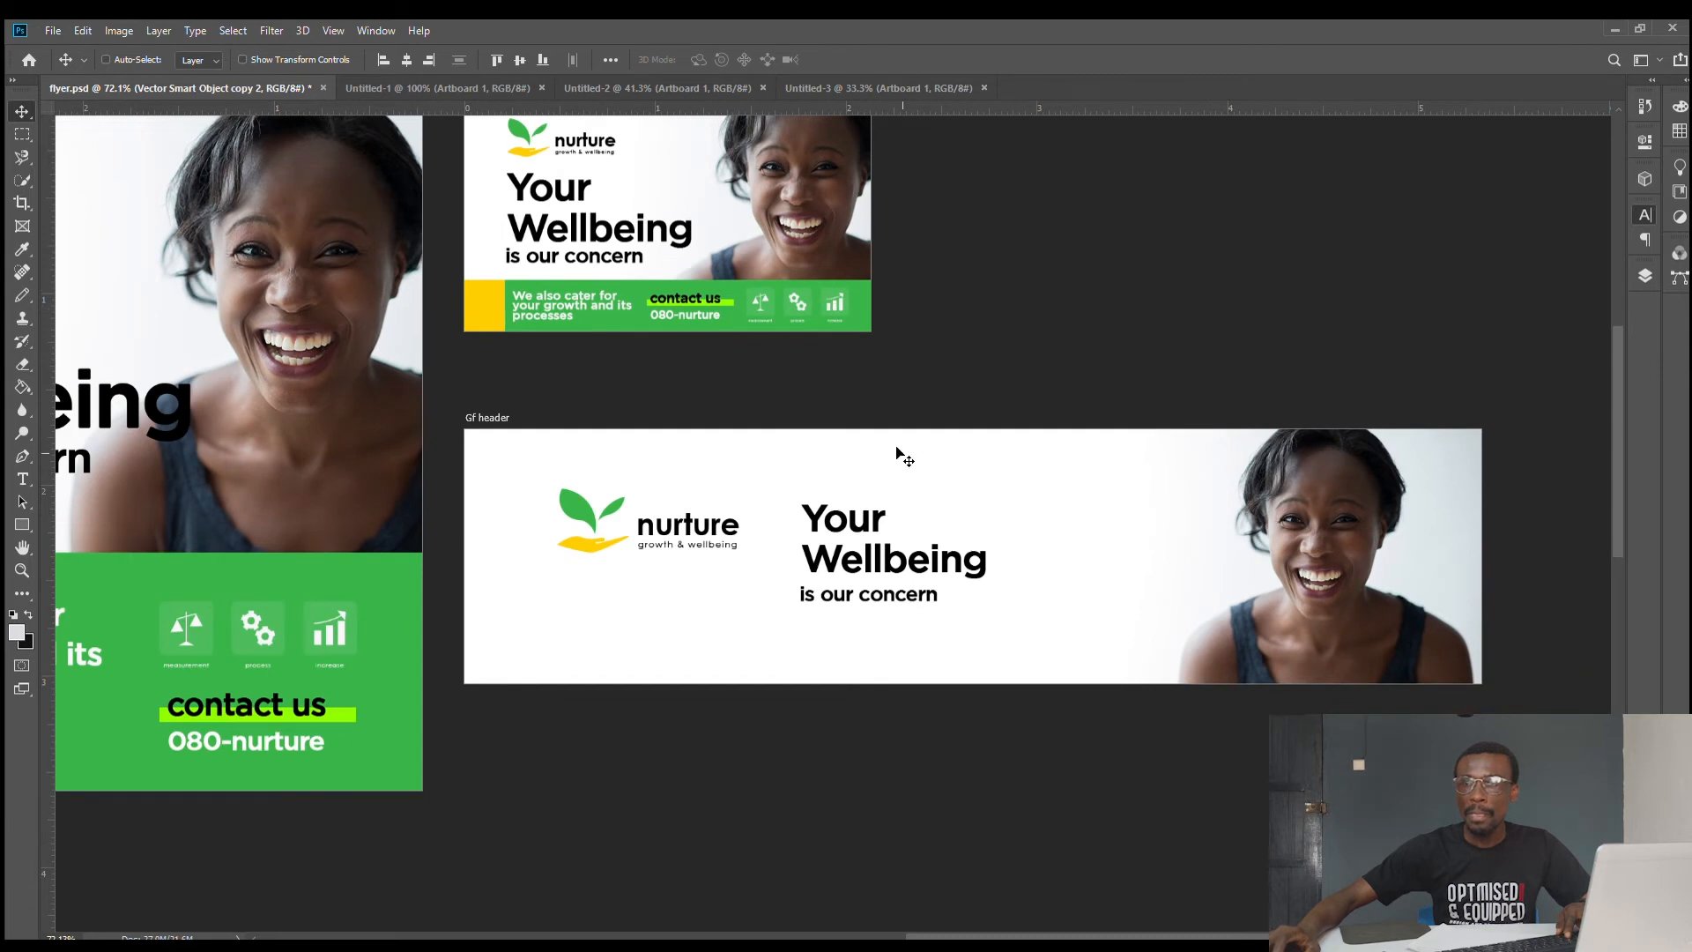
{"action": "scroll", "coordinate": [1068, 520], "scroll_direction": "up", "scroll_amount": 2}
{"action": "scroll", "coordinate": [1068, 519], "scroll_direction": "down", "scroll_amount": 1}
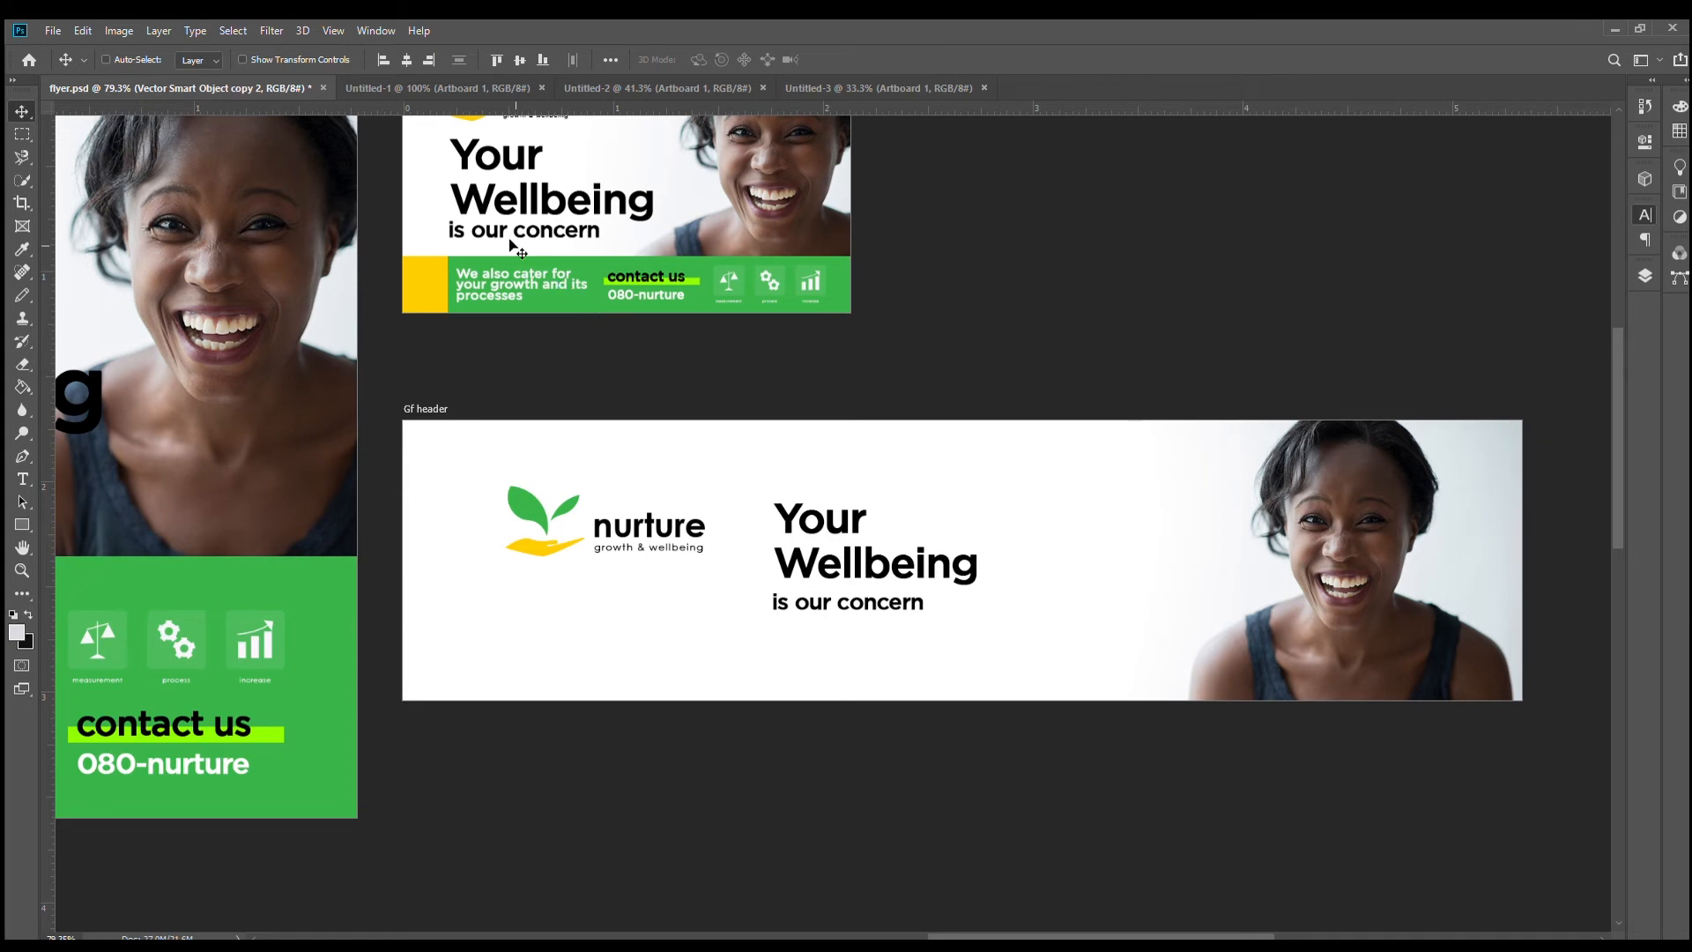
- Duplicate the Fb header's yellow and green rectangles onto the Gf header
{"action": "left_click", "coordinate": [449, 298], "text": "ctrl"}
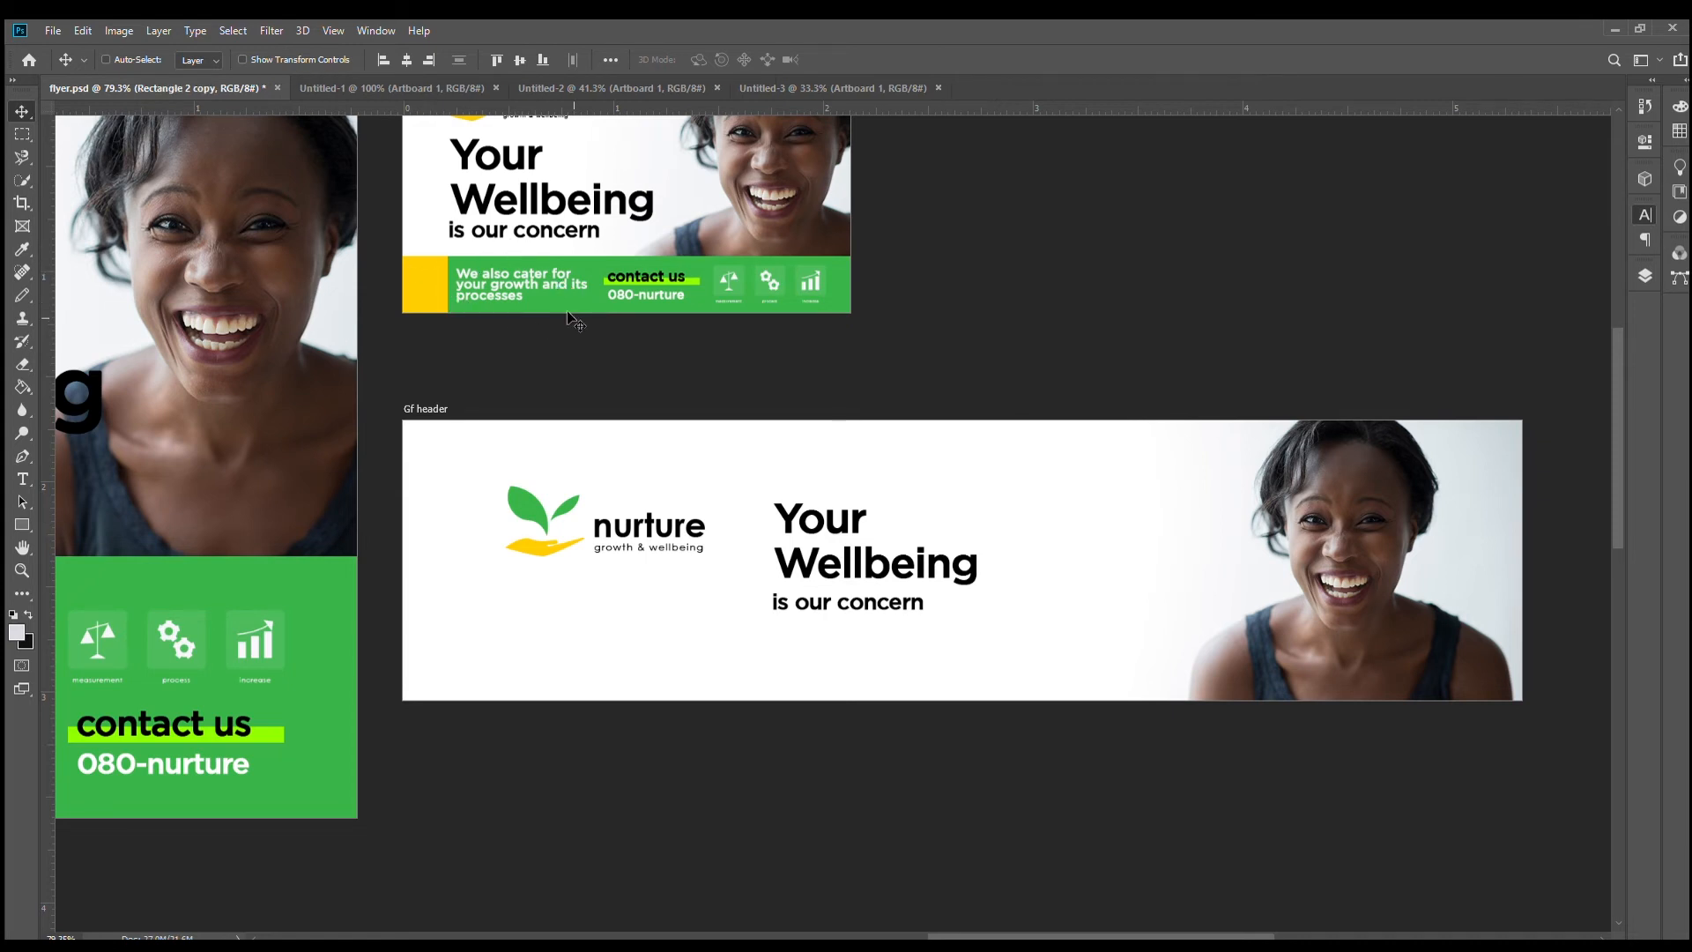
{"action": "left_click", "coordinate": [652, 321], "text": "ctrl+shift"}
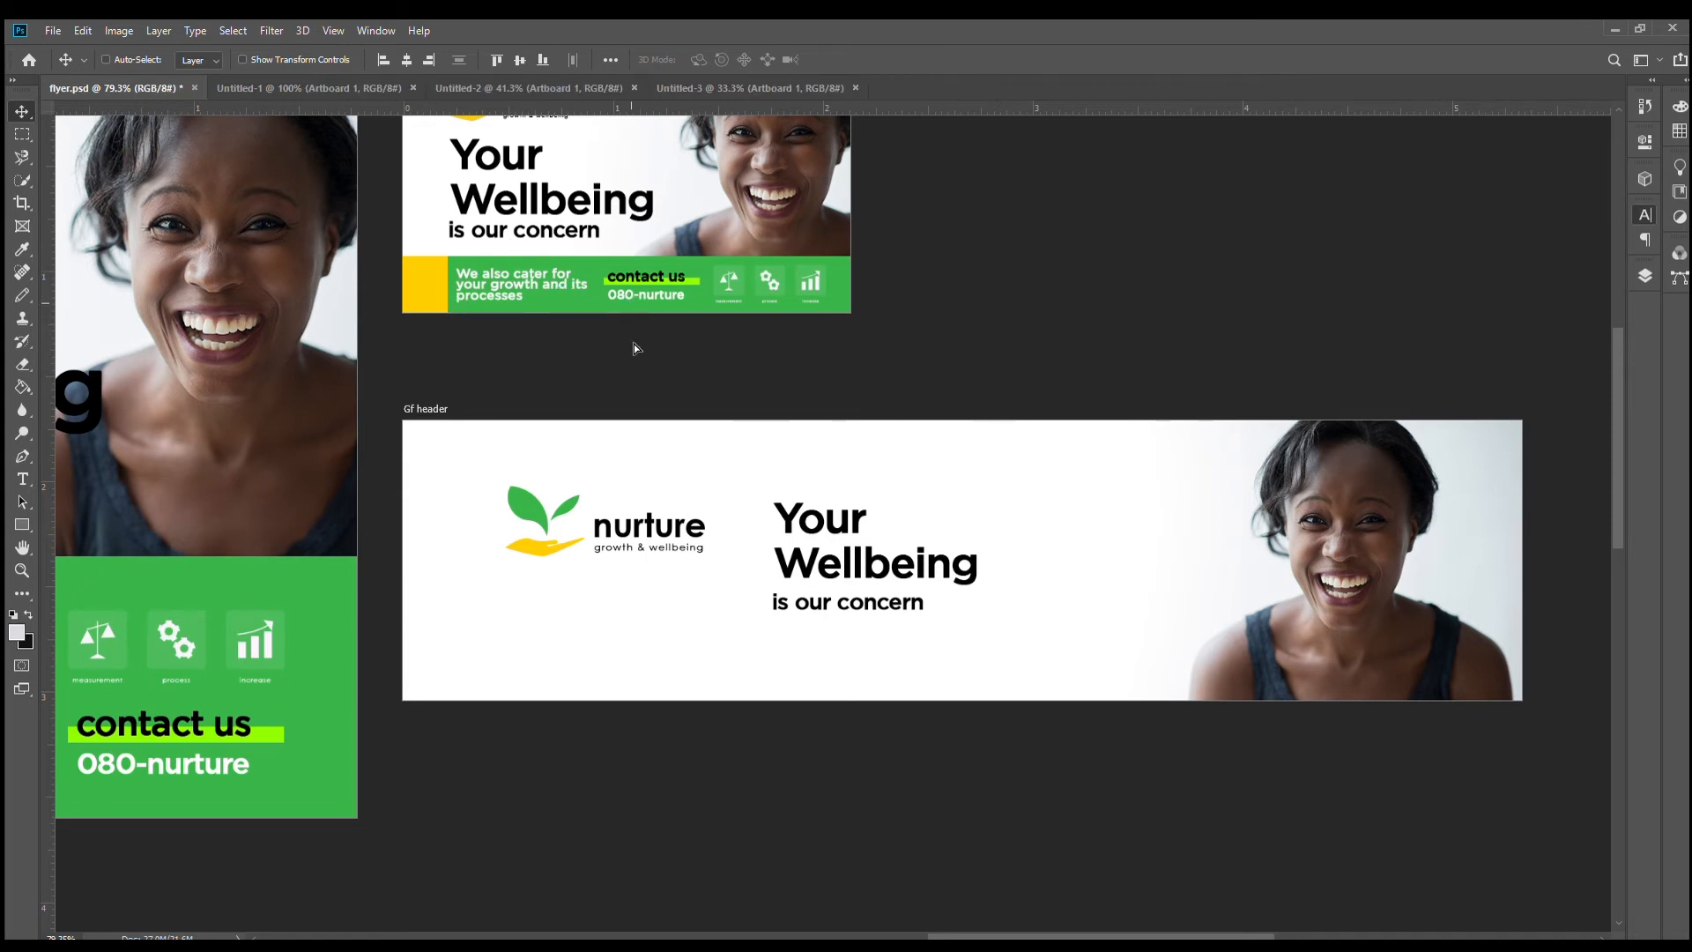
{"action": "left_click_drag", "start_coordinate": [631, 293], "coordinate": [663, 460]}
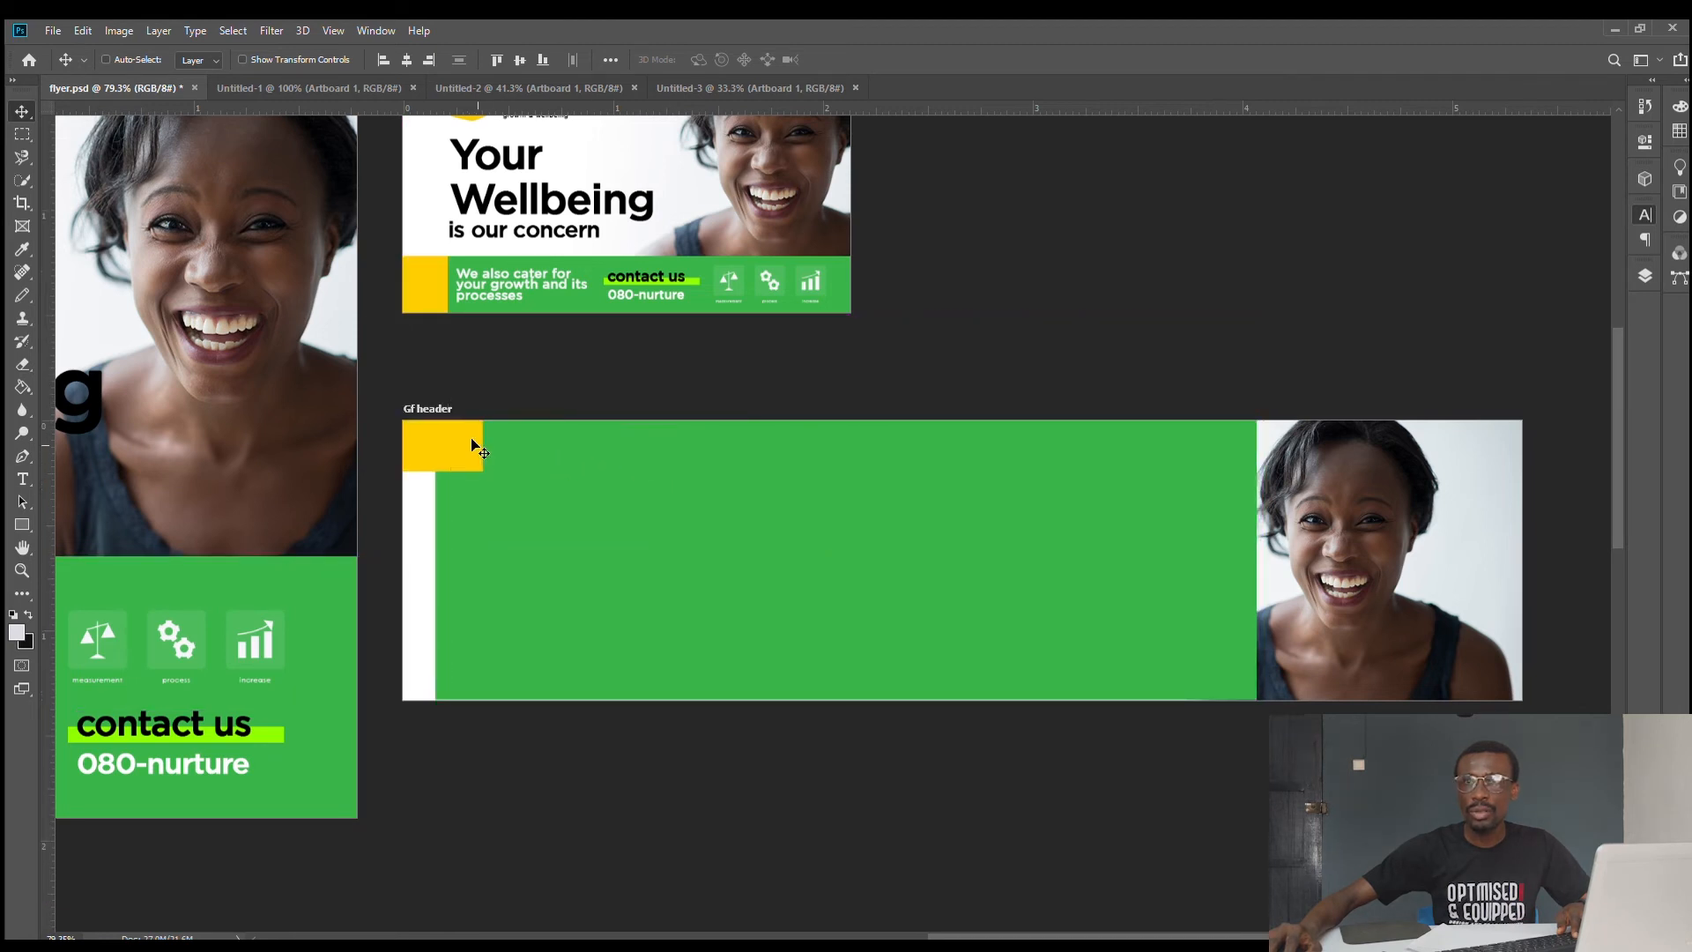
- Stretch the Gf header's yellow rectangle down to the artboard's full height along its left edge
{"action": "key", "text": "ctrl+plus"}
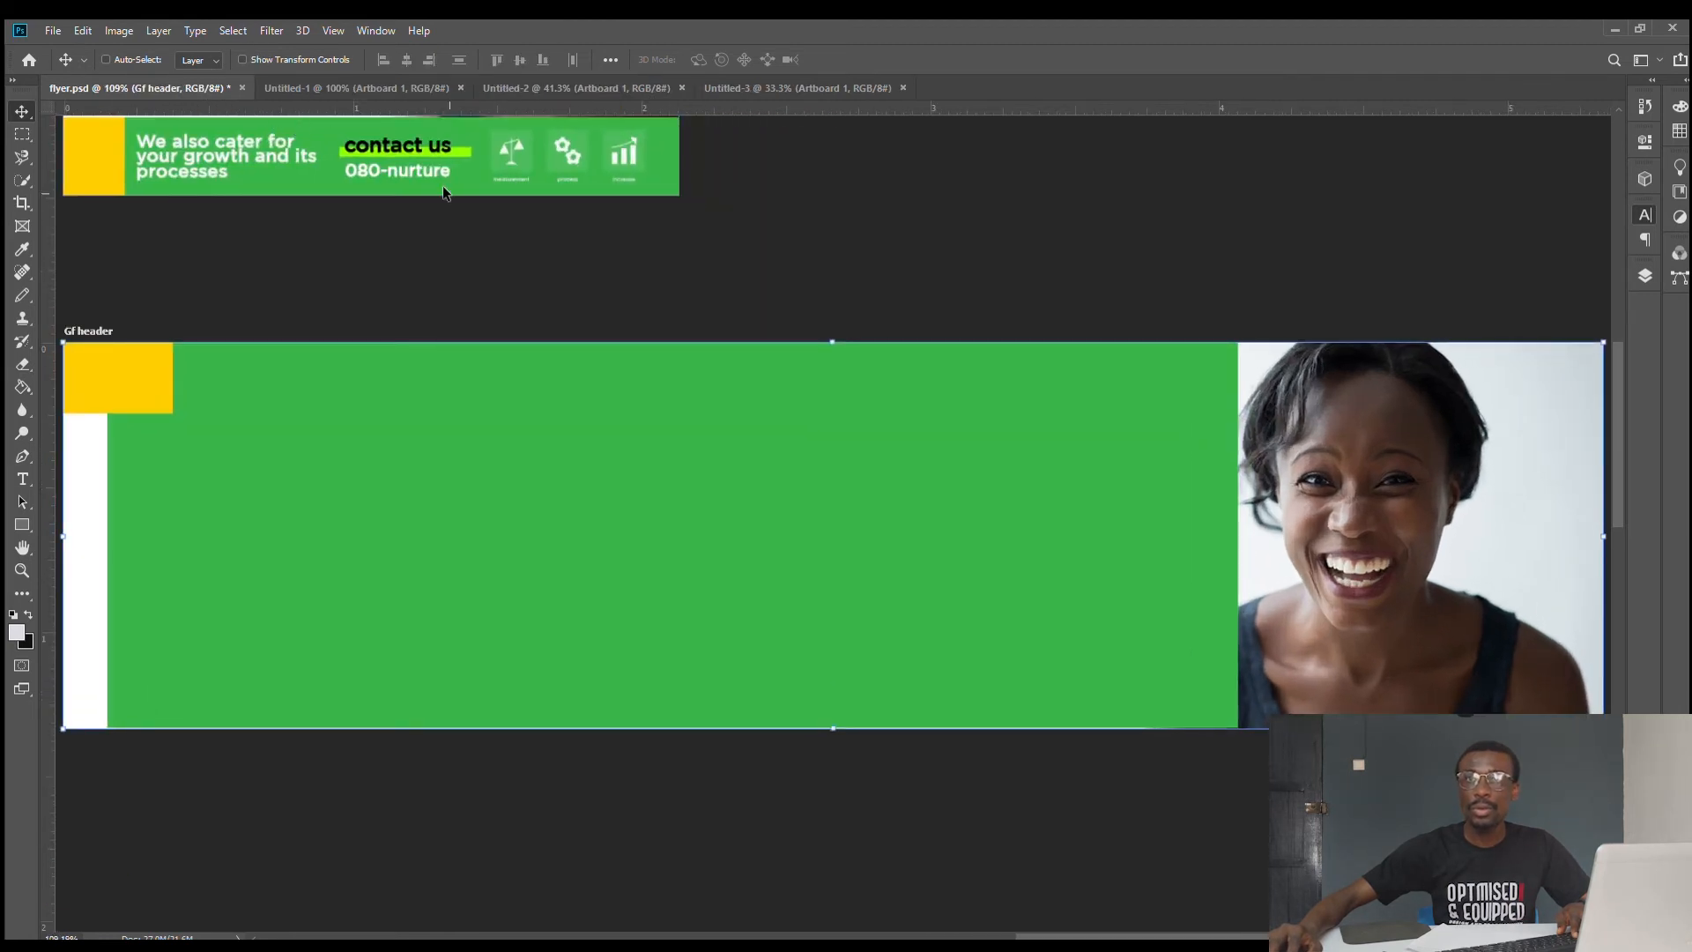
{"action": "key", "text": "ctrl+minus"}
{"action": "key", "text": "ctrl+0"}
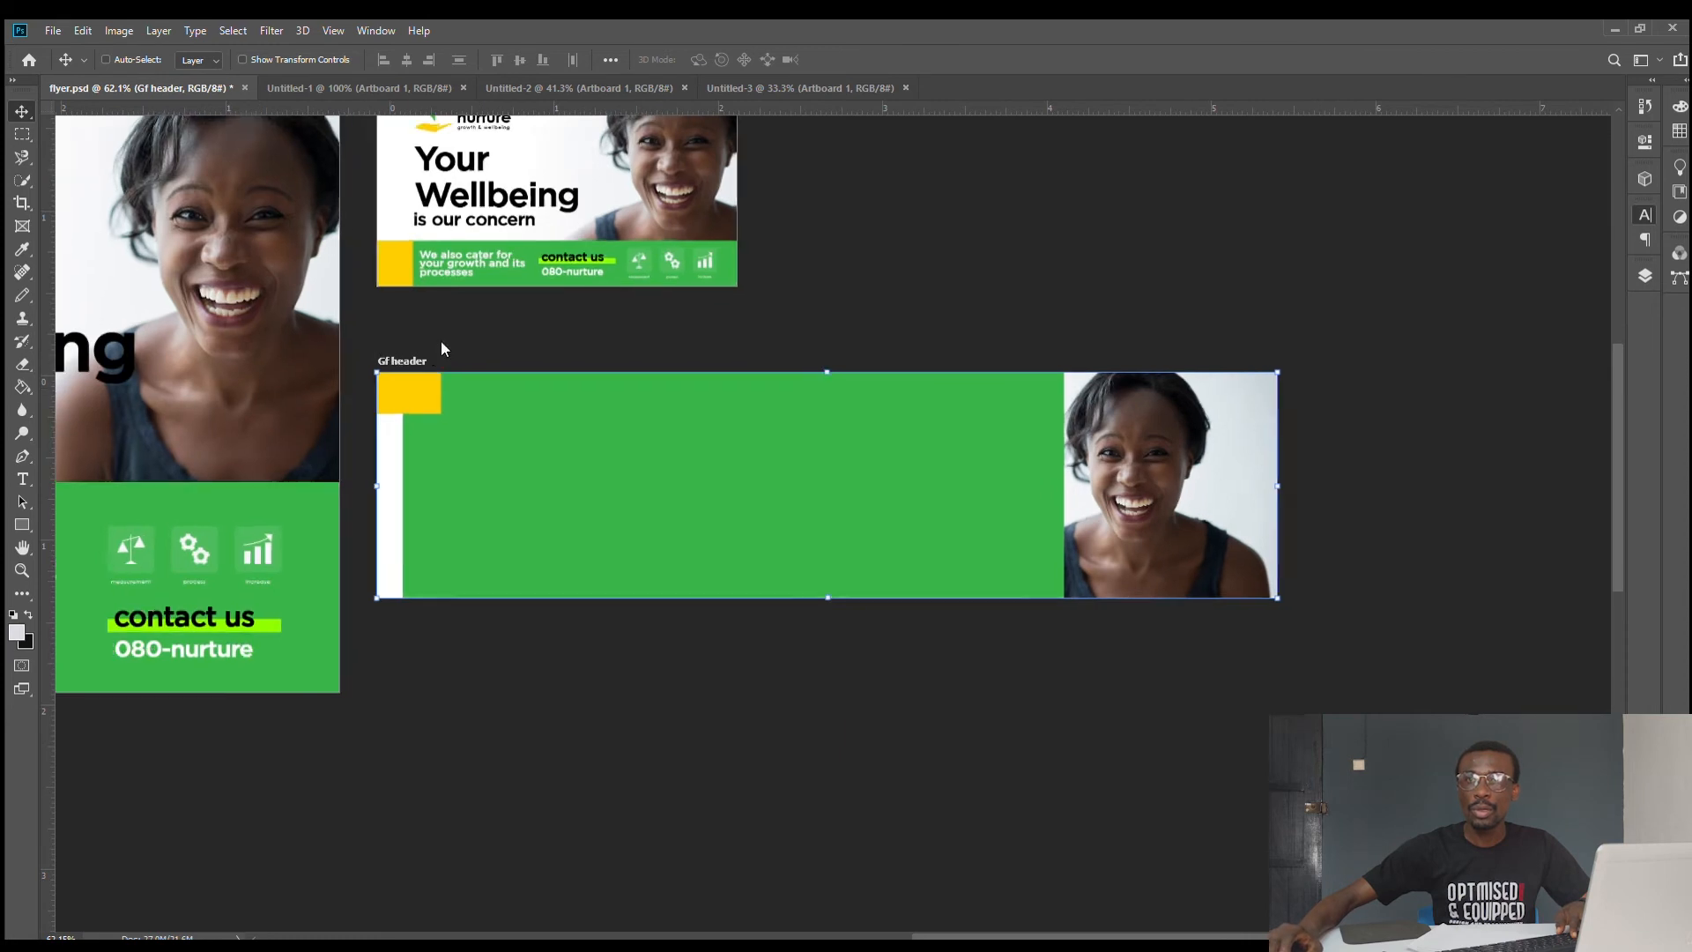
{"action": "scroll", "coordinate": [441, 421], "scroll_direction": "down", "scroll_amount": 3}
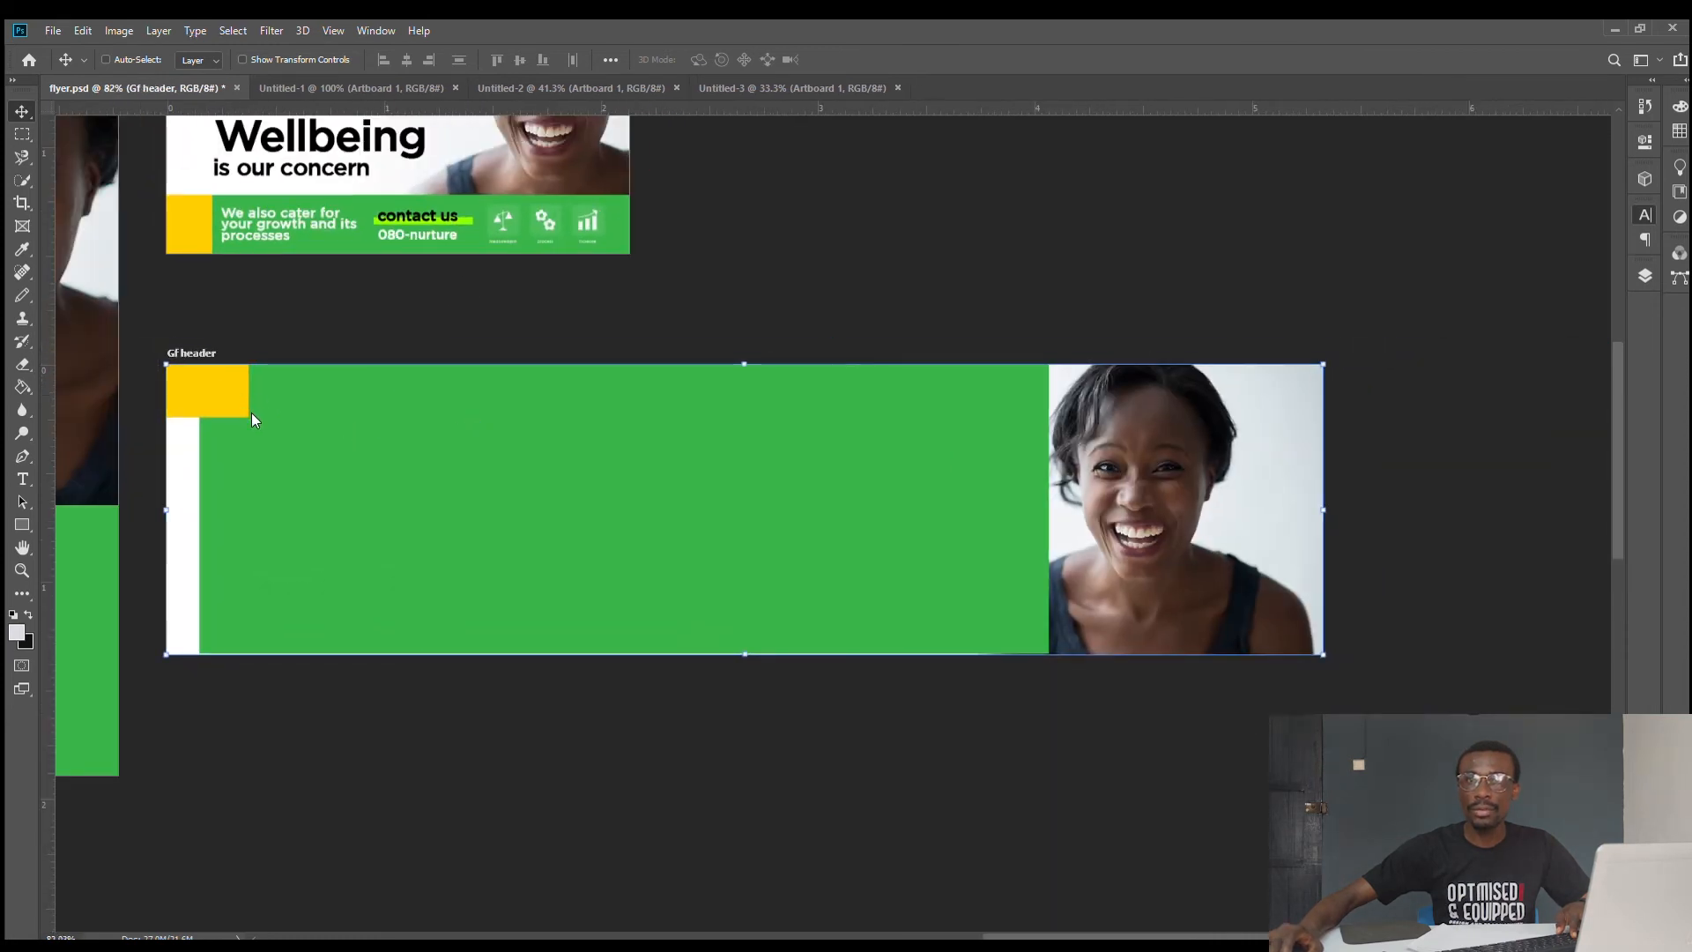
{"action": "left_click", "coordinate": [251, 412], "text": "ctrl"}
{"action": "key", "text": "ctrl+0"}
{"action": "left_click", "coordinate": [135, 382], "text": "ctrl"}
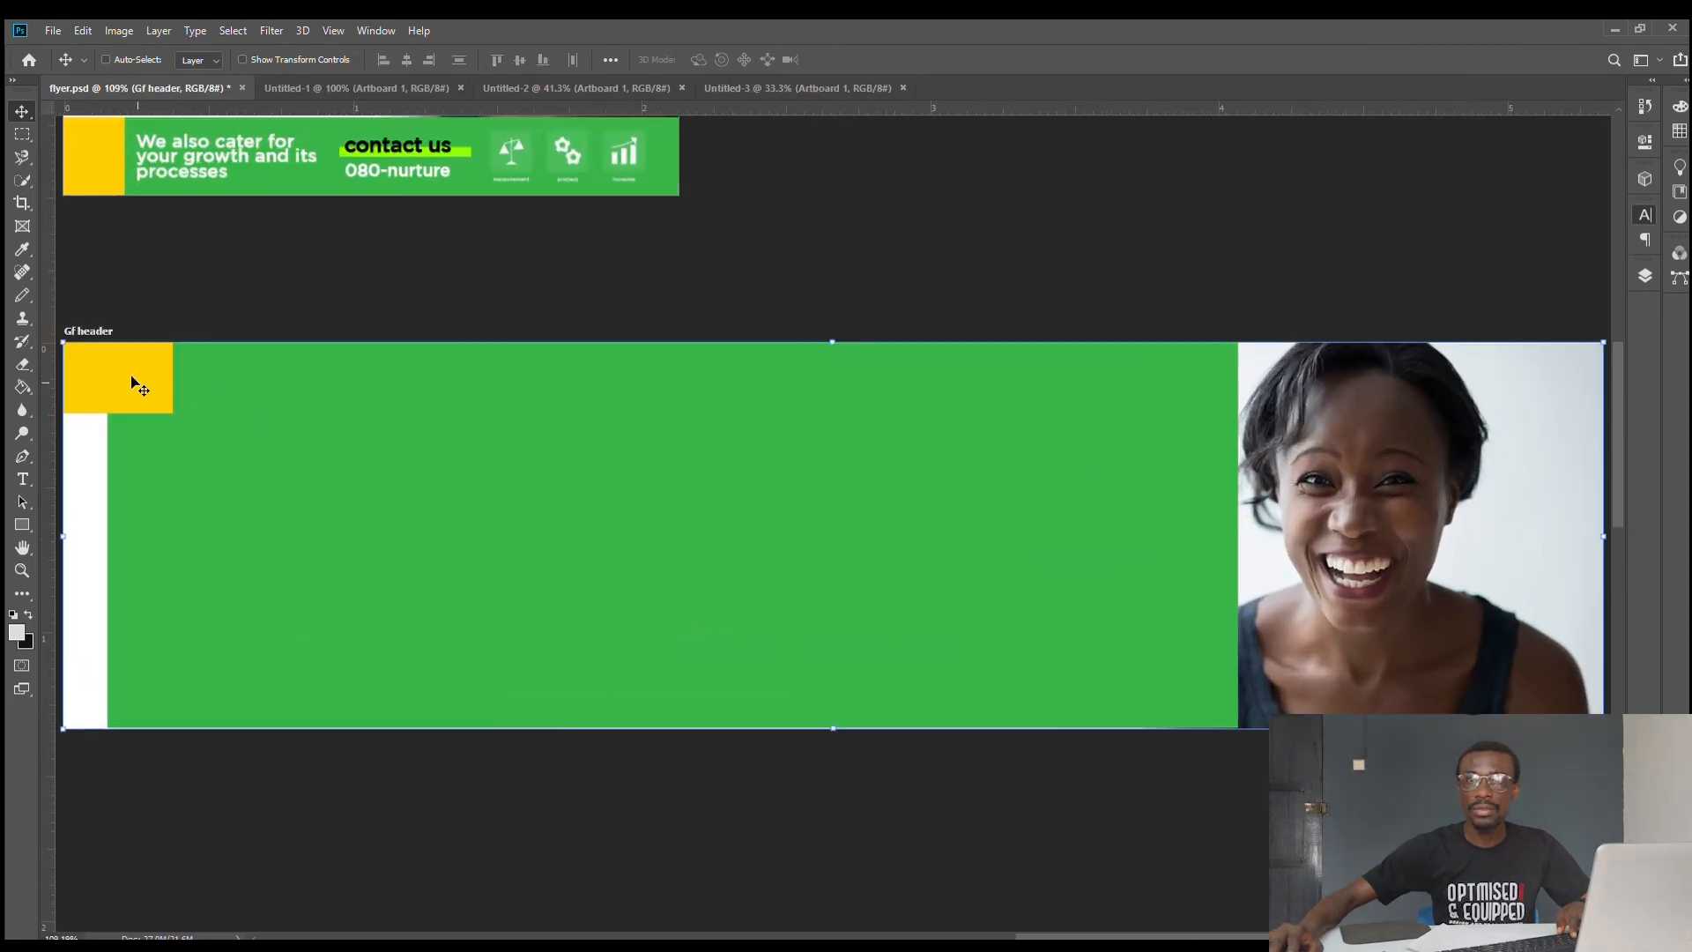
{"action": "left_click", "coordinate": [162, 394], "text": "ctrl"}
{"action": "key", "text": "ctrl+t"}
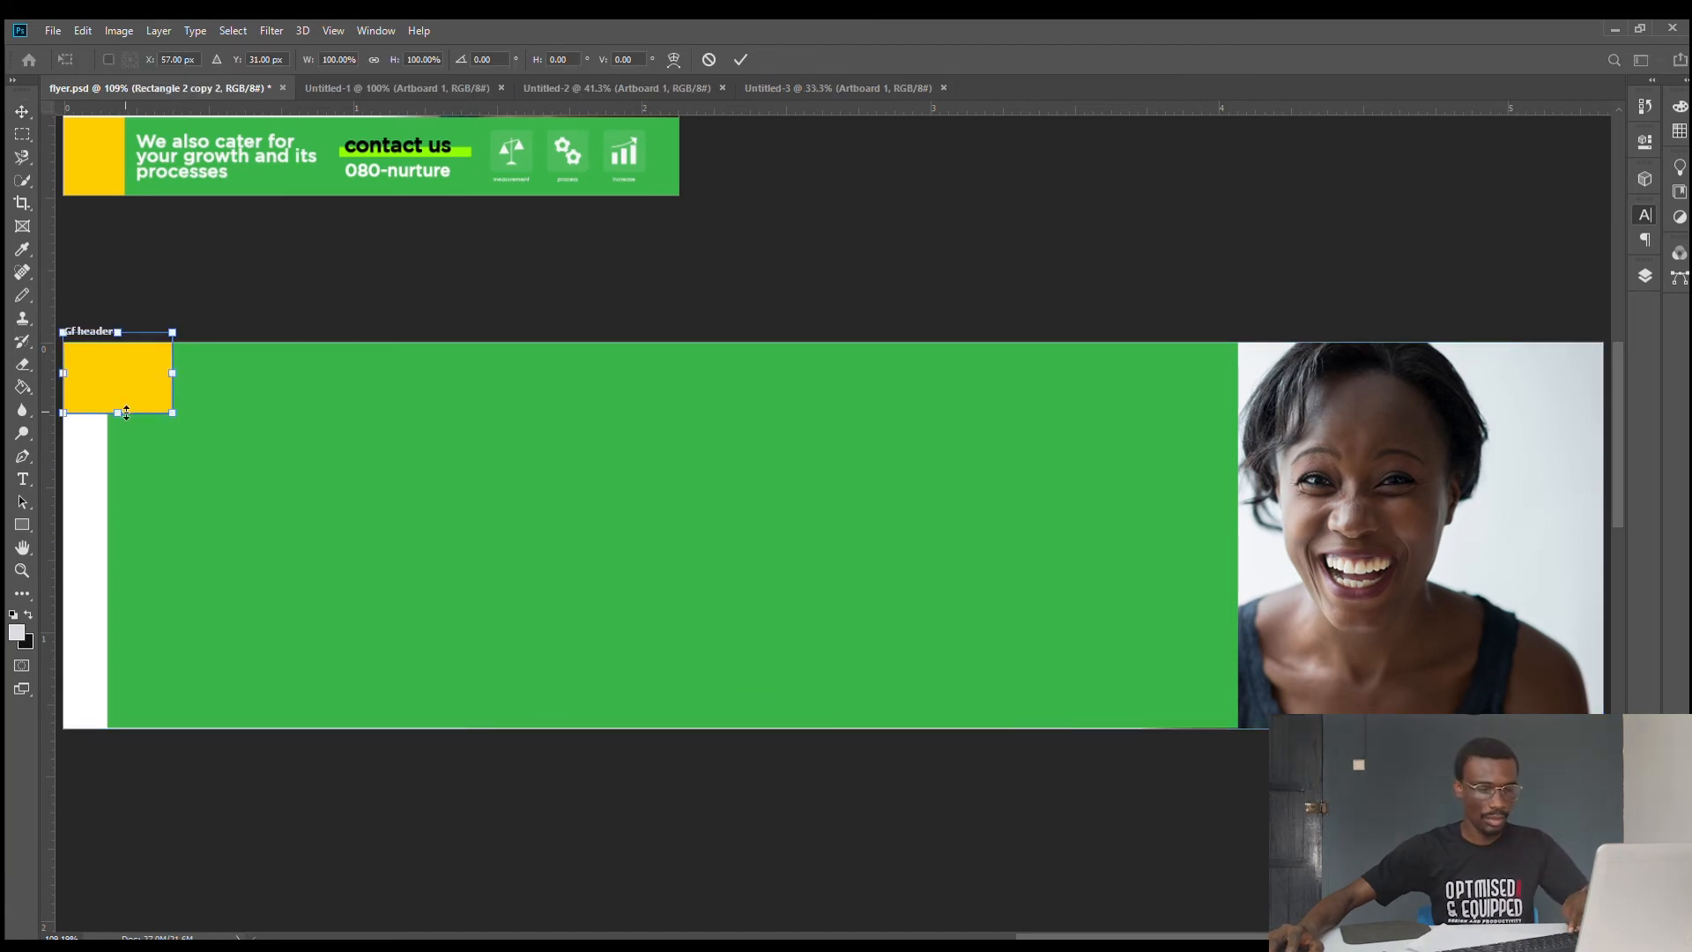
{"action": "left_click_drag", "start_coordinate": [118, 412], "coordinate": [57, 737]}
{"action": "left_click", "coordinate": [742, 59]}
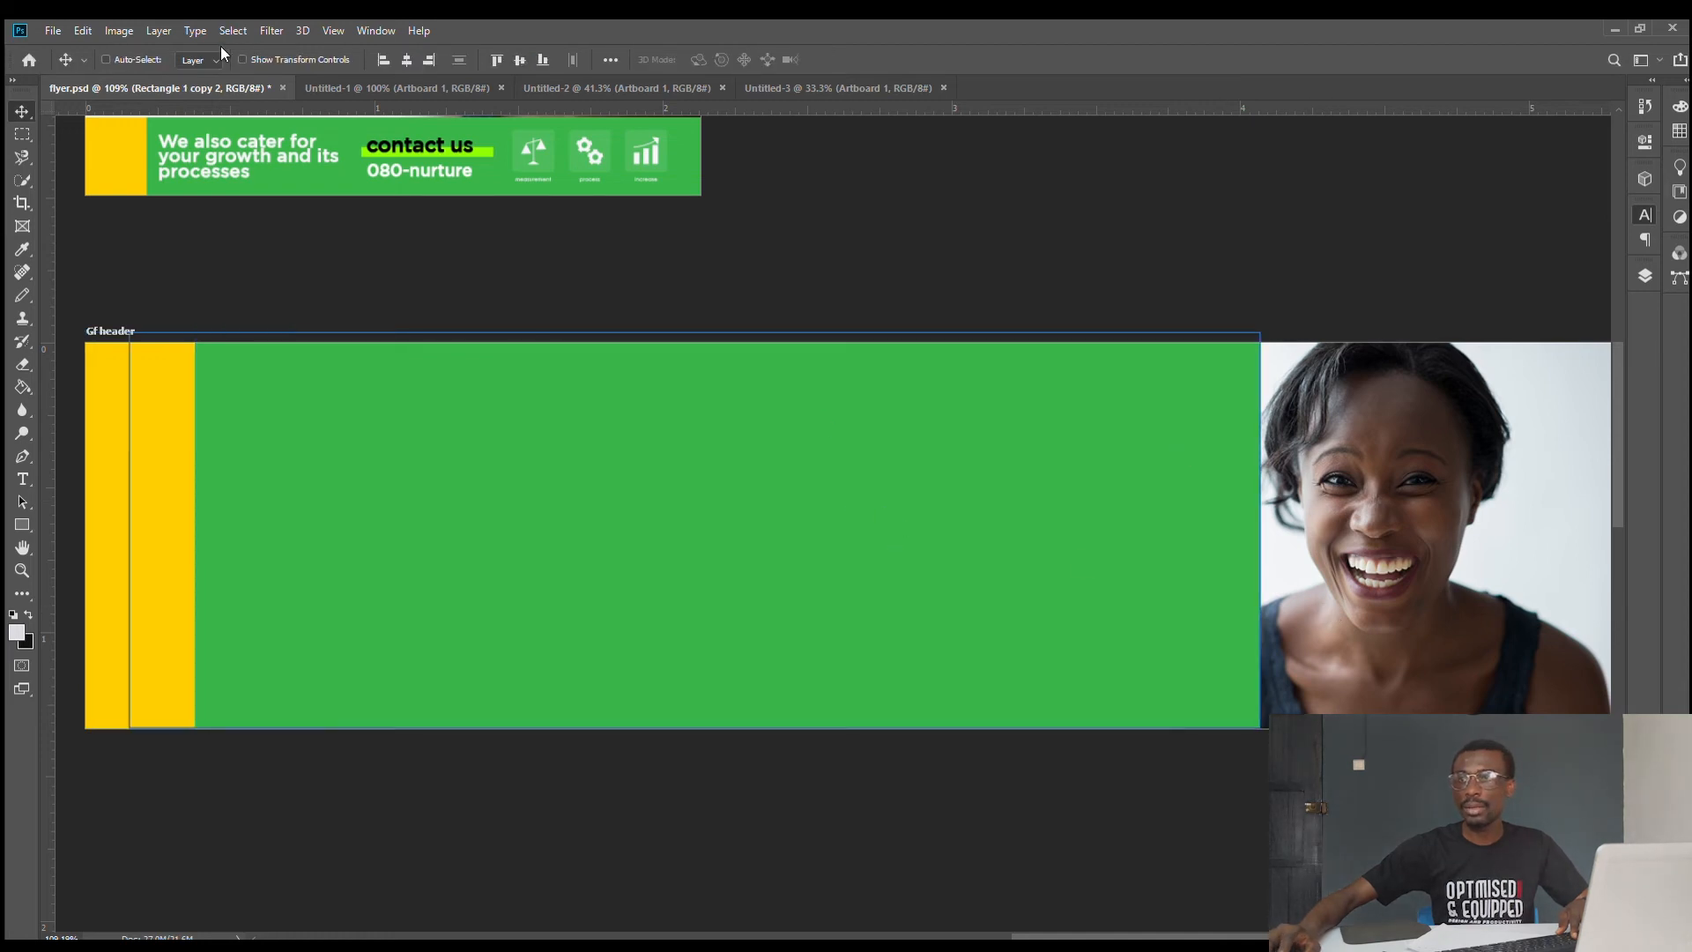
- Narrow the Gf header's green rectangle to about 8.5% of its width, leaving a thin strip beside the yellow bar
{"action": "left_click", "coordinate": [247, 57]}
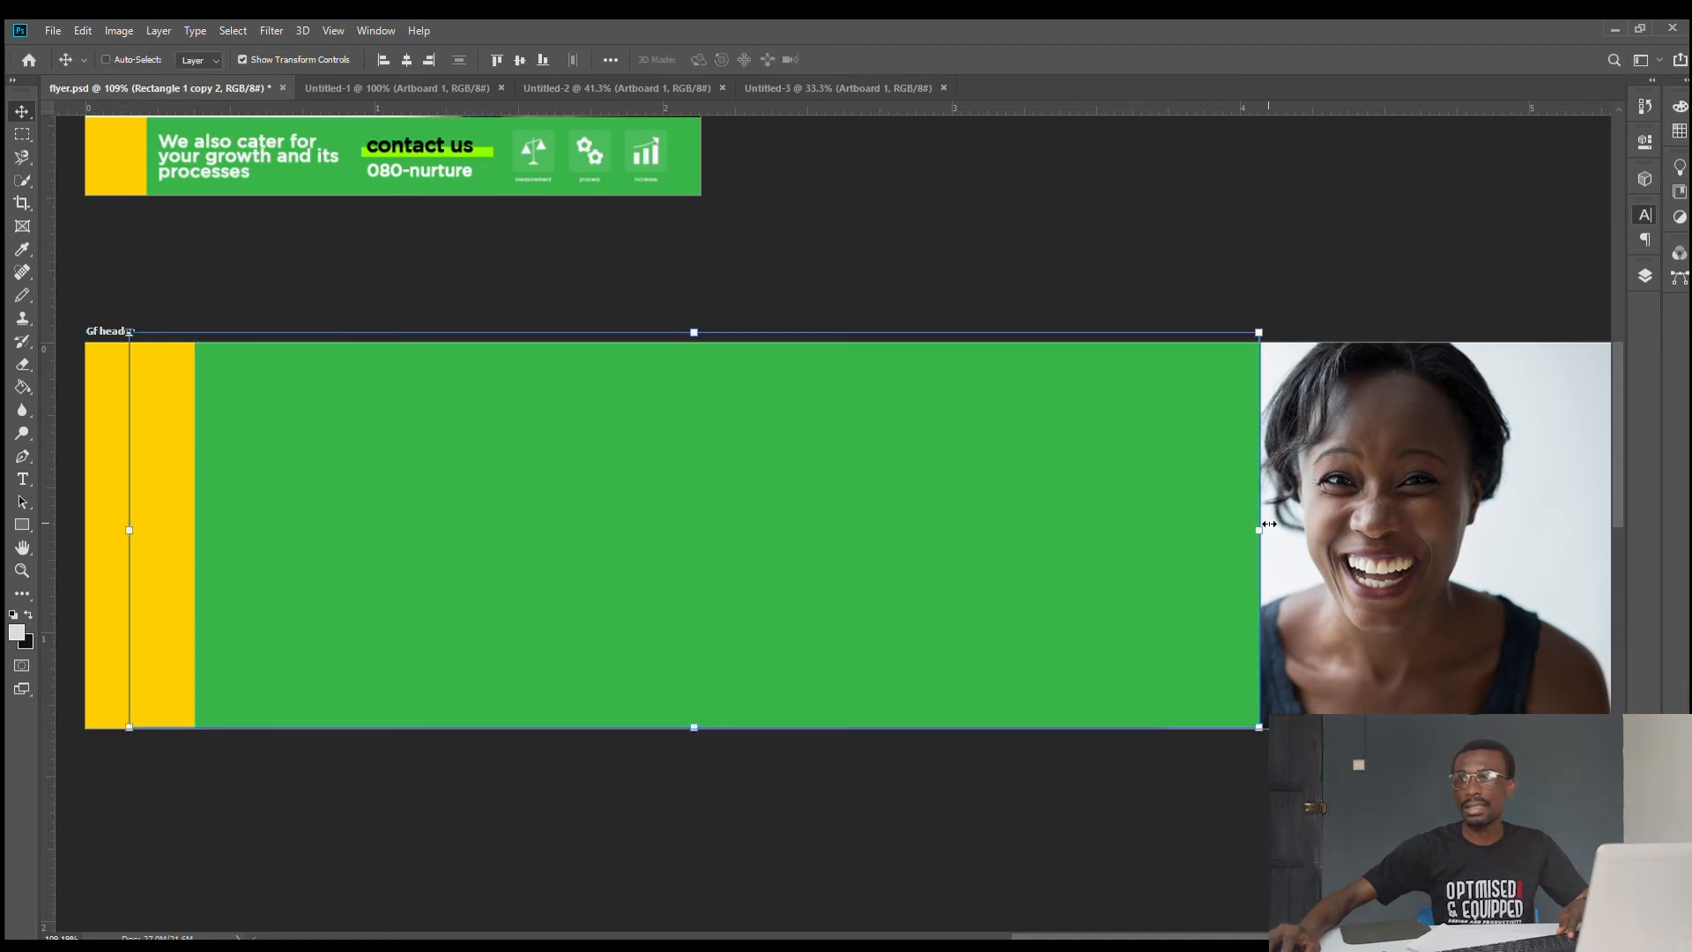
{"action": "left_click_drag", "start_coordinate": [1260, 530], "coordinate": [229, 559]}
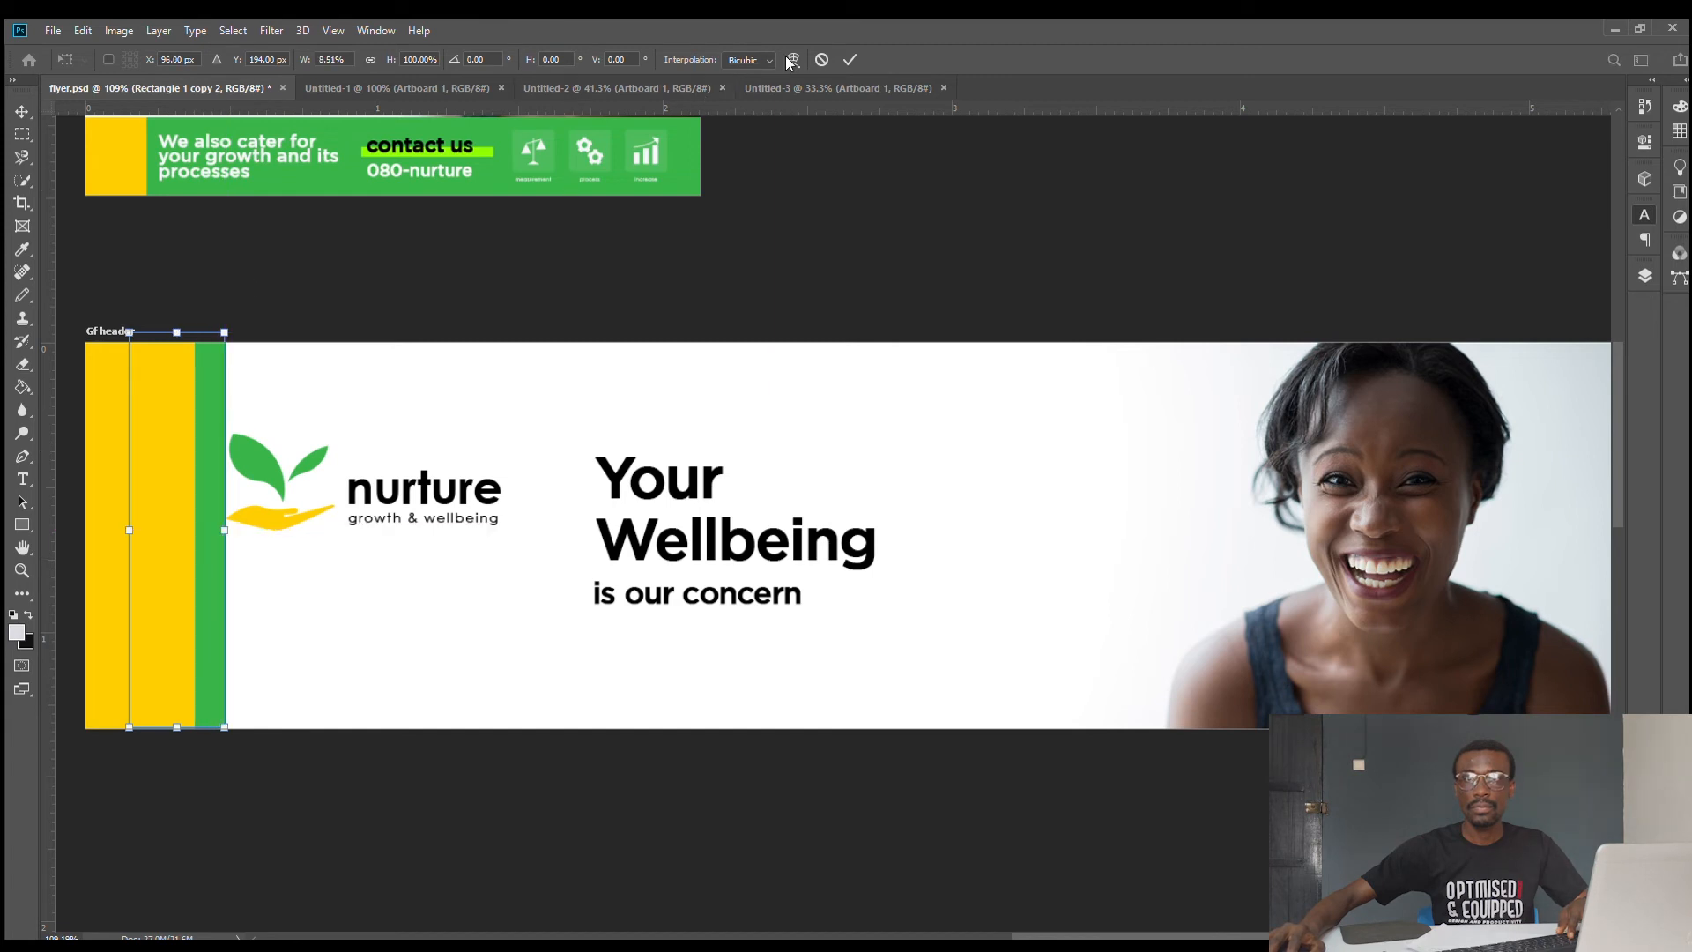
{"action": "left_click", "coordinate": [849, 59]}
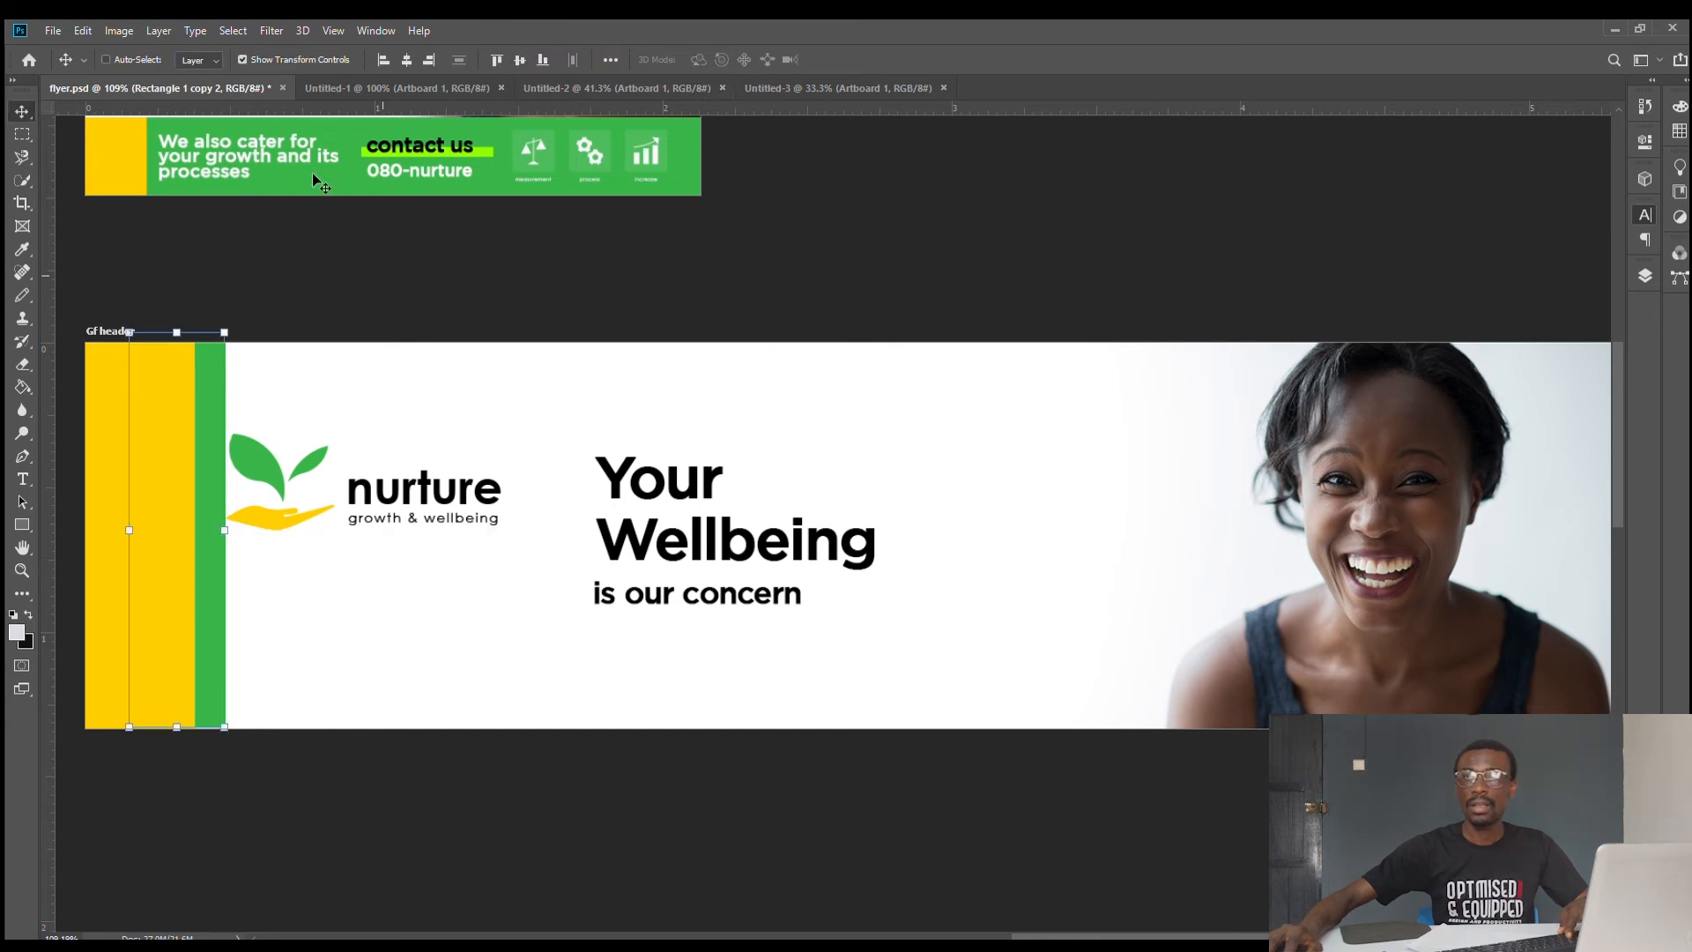
{"action": "left_click", "coordinate": [271, 56]}
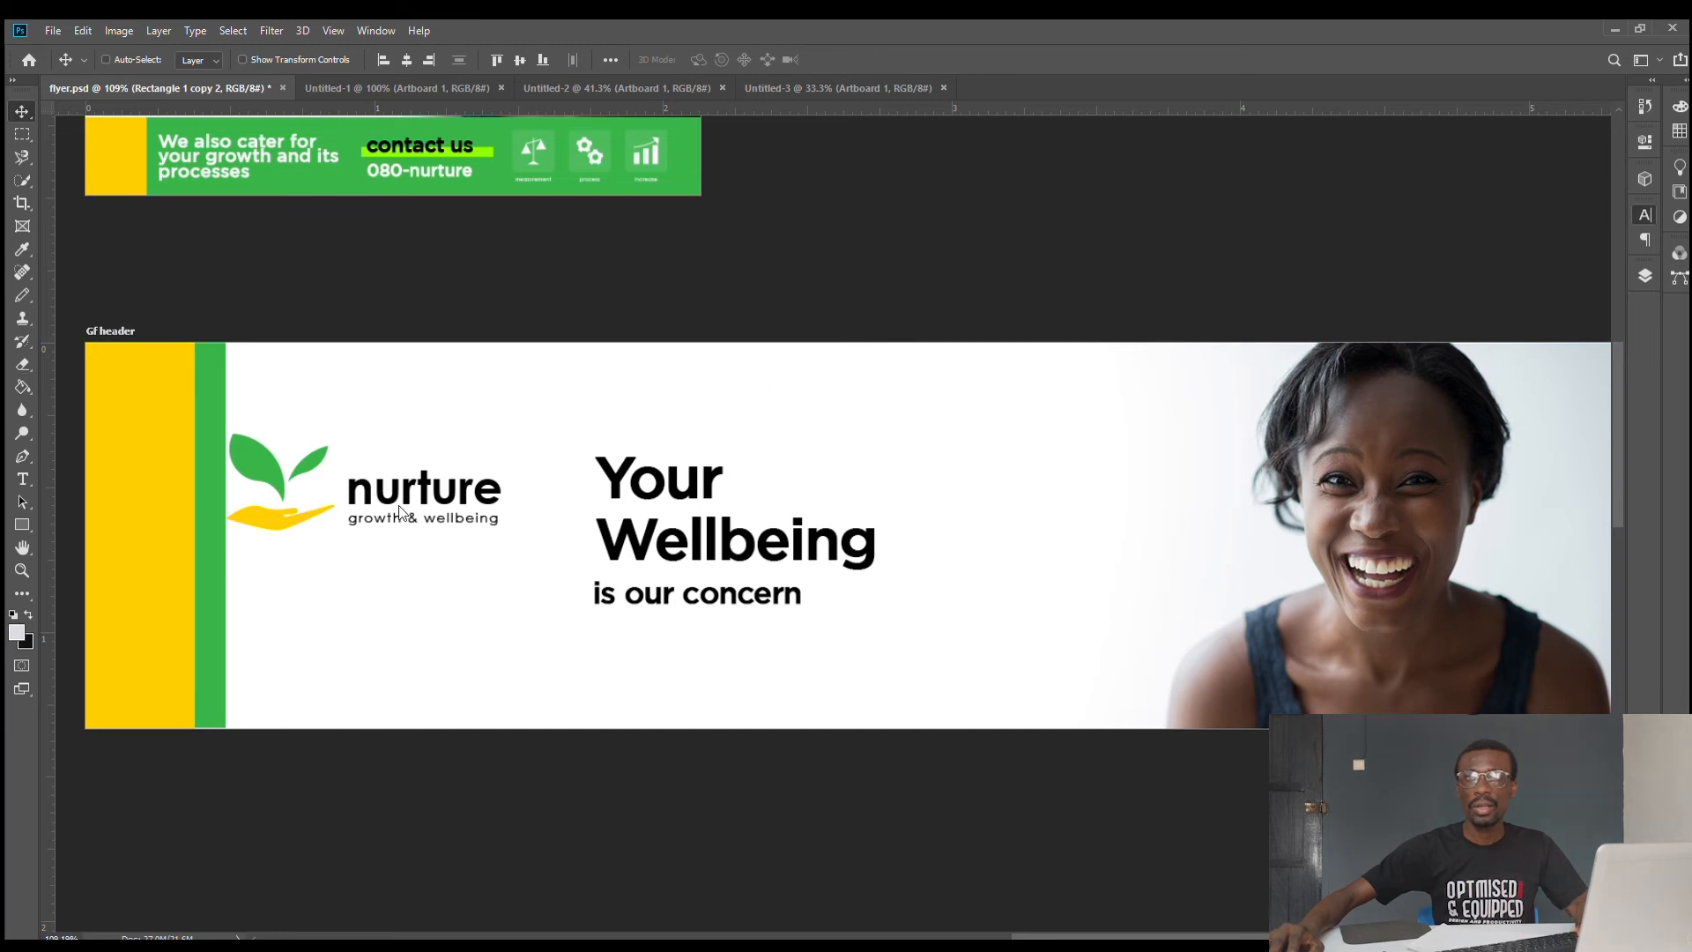
- Shift the Gf header's logo slightly right, clear of the green strip
{"action": "left_click_drag", "start_coordinate": [396, 507], "coordinate": [431, 506]}
{"action": "scroll", "coordinate": [533, 533], "scroll_direction": "down", "scroll_amount": 6}
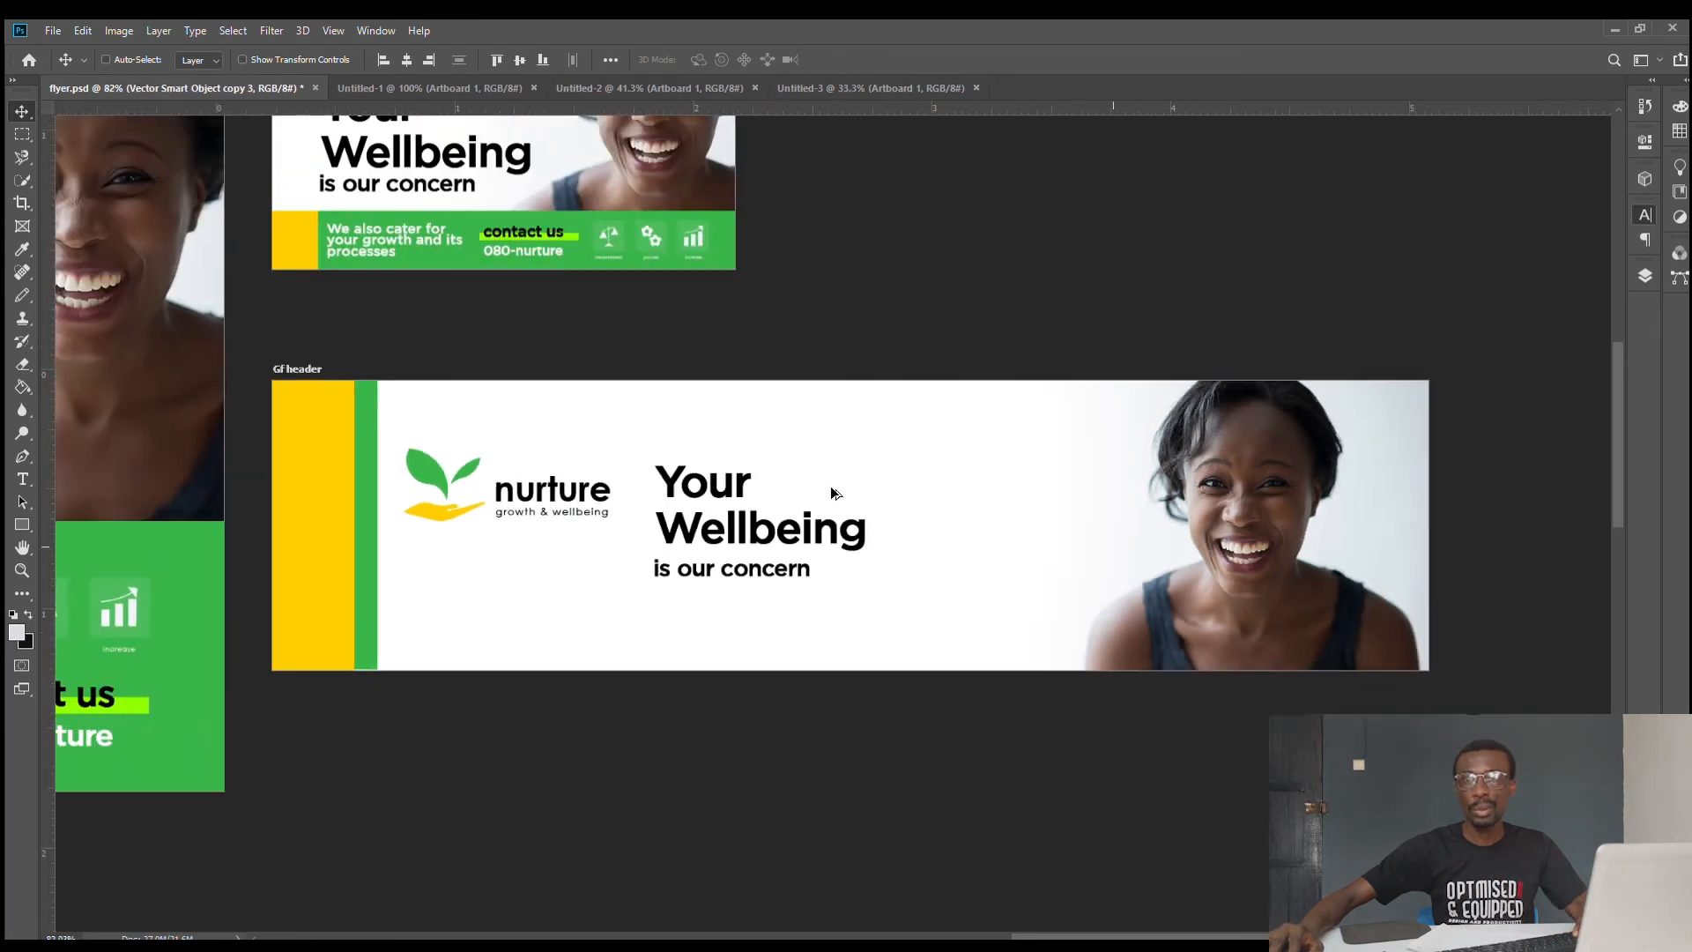
{"action": "scroll", "coordinate": [1093, 494], "scroll_direction": "up", "scroll_amount": 2}
{"action": "scroll", "coordinate": [1093, 504], "scroll_direction": "down", "scroll_amount": 1}
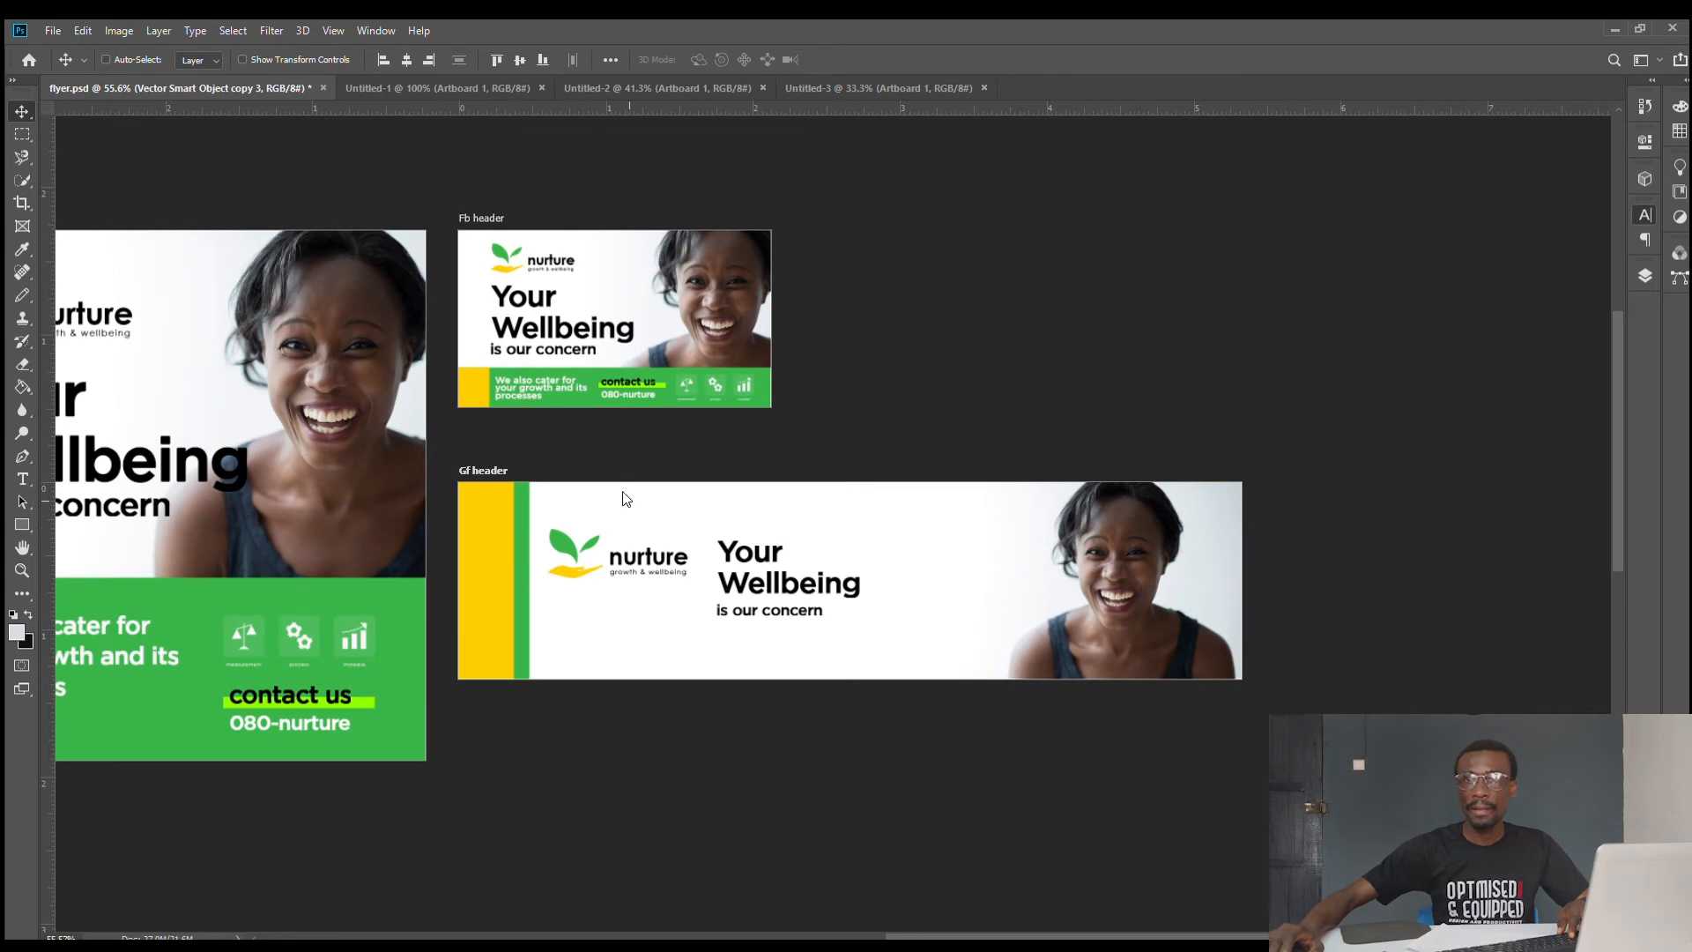
- Duplicate the Fb header's icons onto the Gf header, show them in green and place them between "is our concern" and the photo
{"action": "scroll", "coordinate": [589, 511], "scroll_direction": "up", "scroll_amount": 4}
{"action": "scroll", "coordinate": [574, 561], "scroll_direction": "up", "scroll_amount": 1}
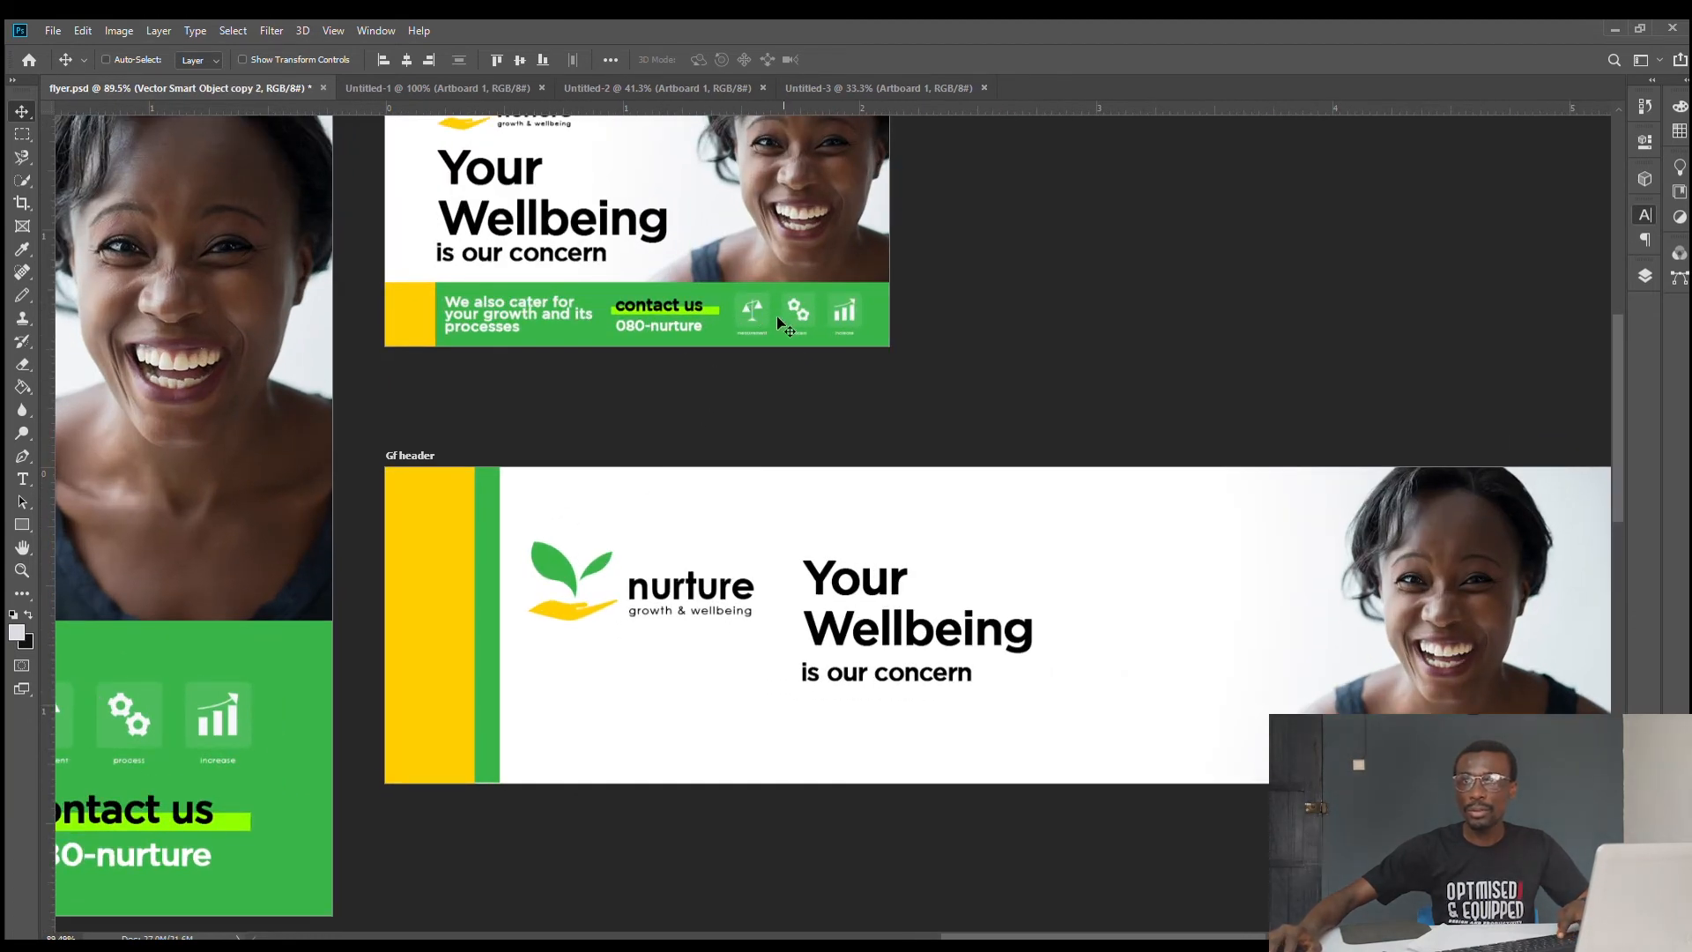
{"action": "left_click_drag", "start_coordinate": [775, 316], "coordinate": [1207, 581]}
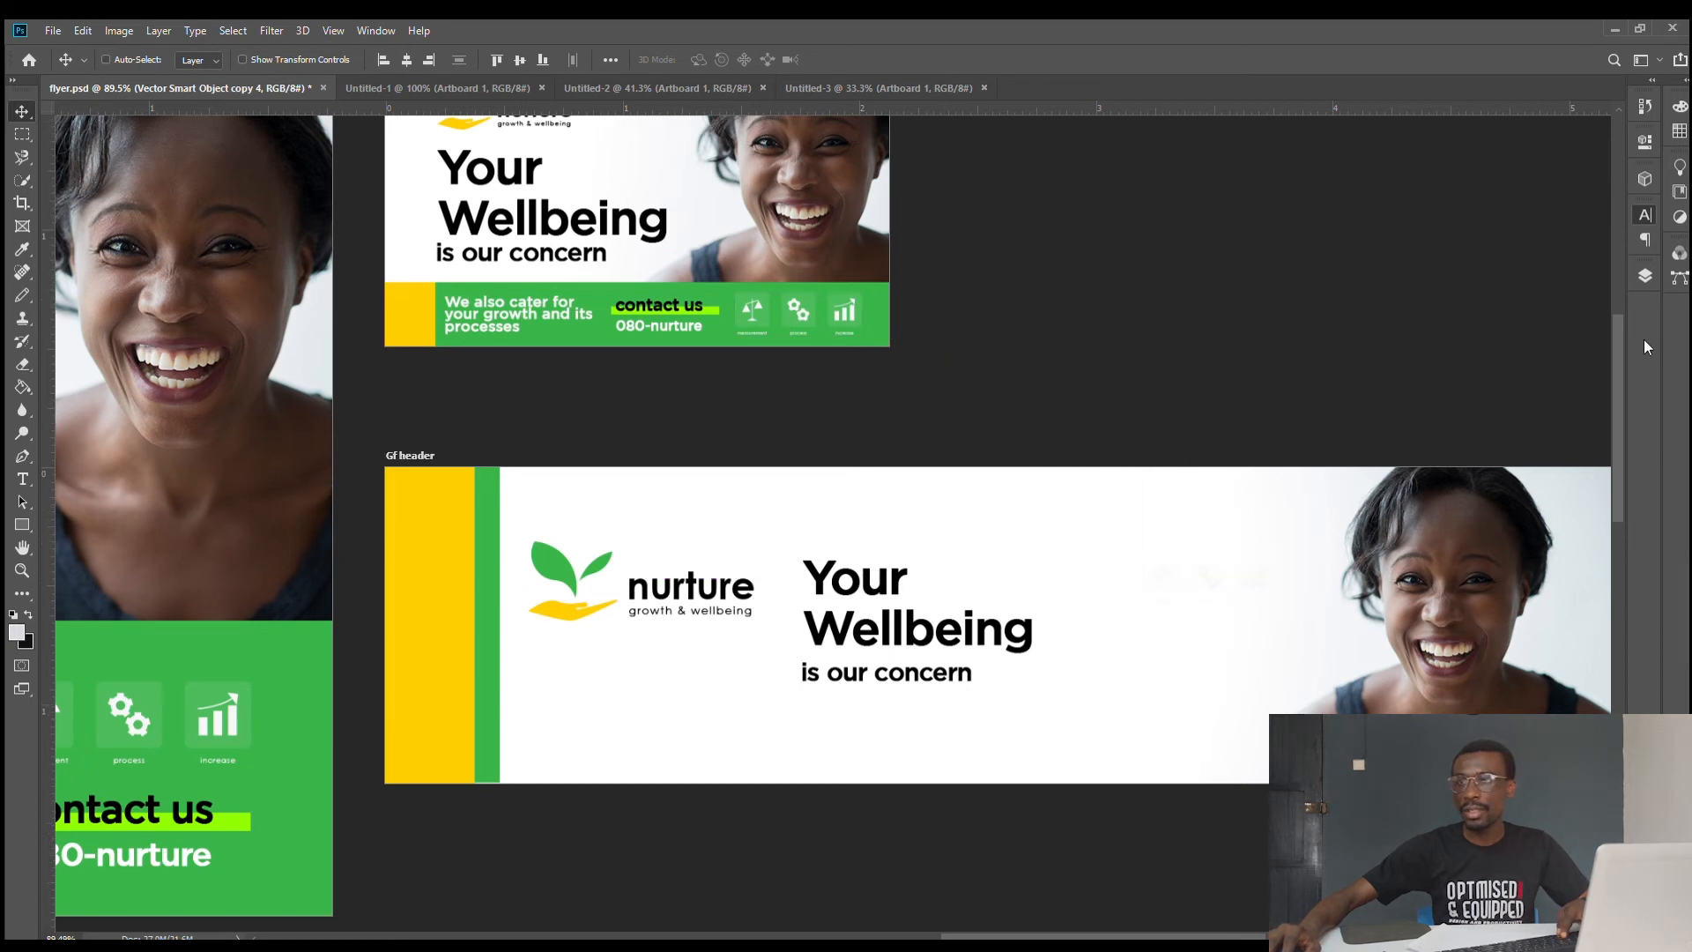
{"action": "left_click", "coordinate": [1648, 278]}
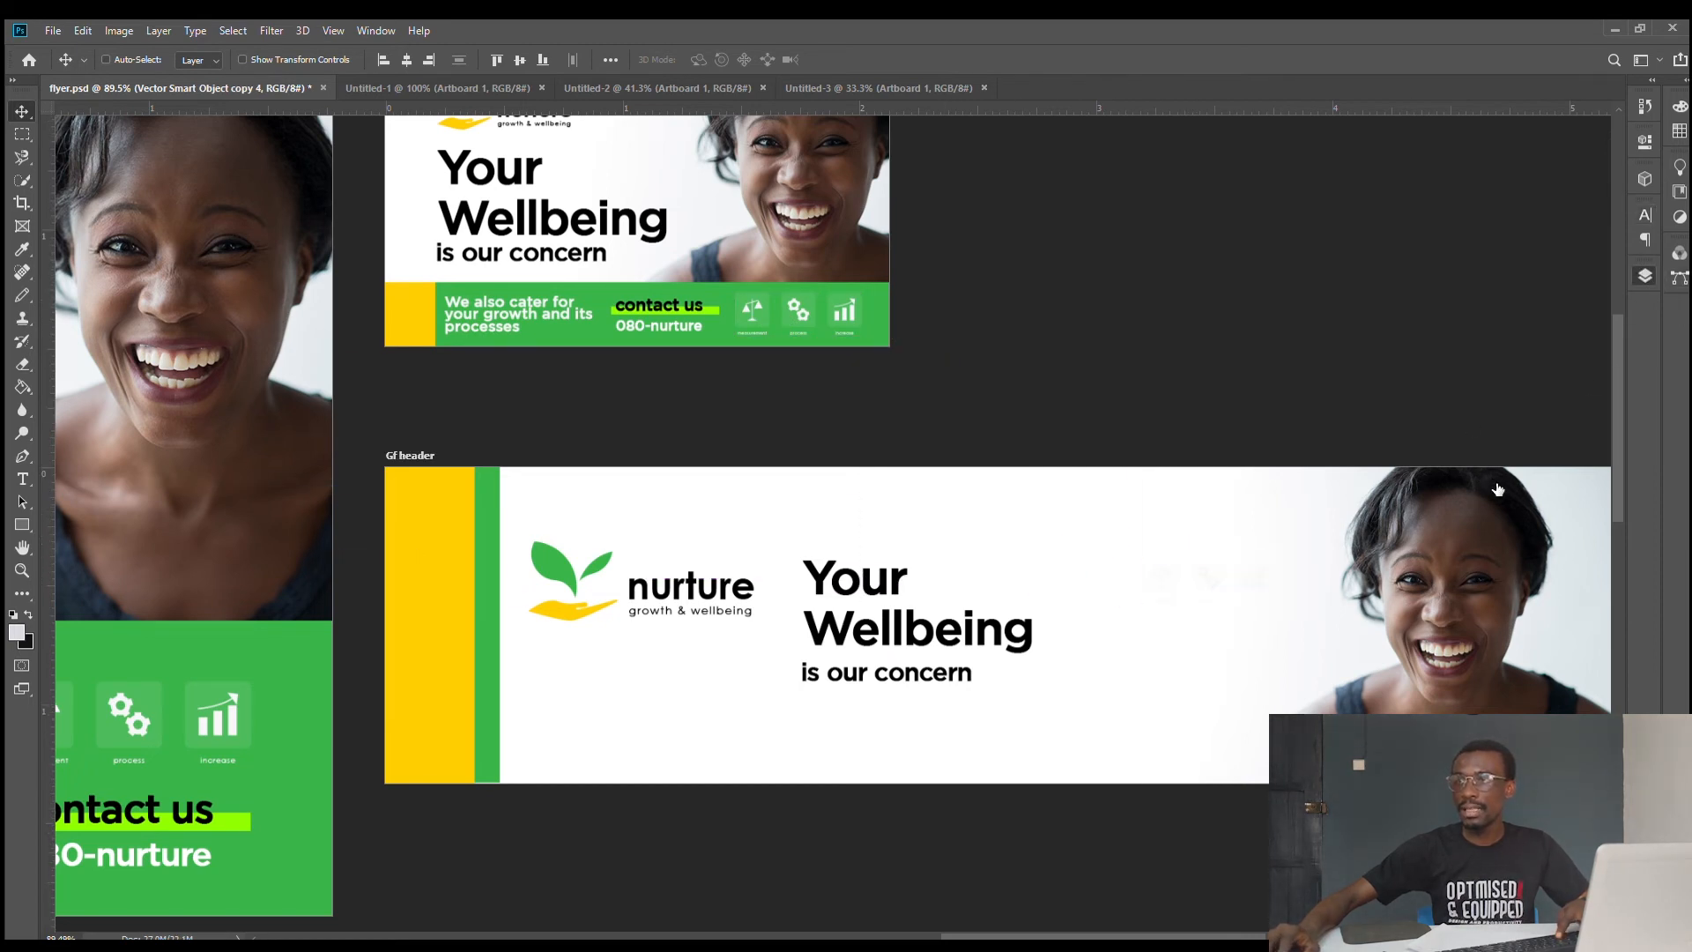
{"action": "left_click_drag", "start_coordinate": [1190, 594], "coordinate": [1184, 689]}
{"action": "scroll", "coordinate": [1230, 656], "scroll_direction": "up", "scroll_amount": 2}
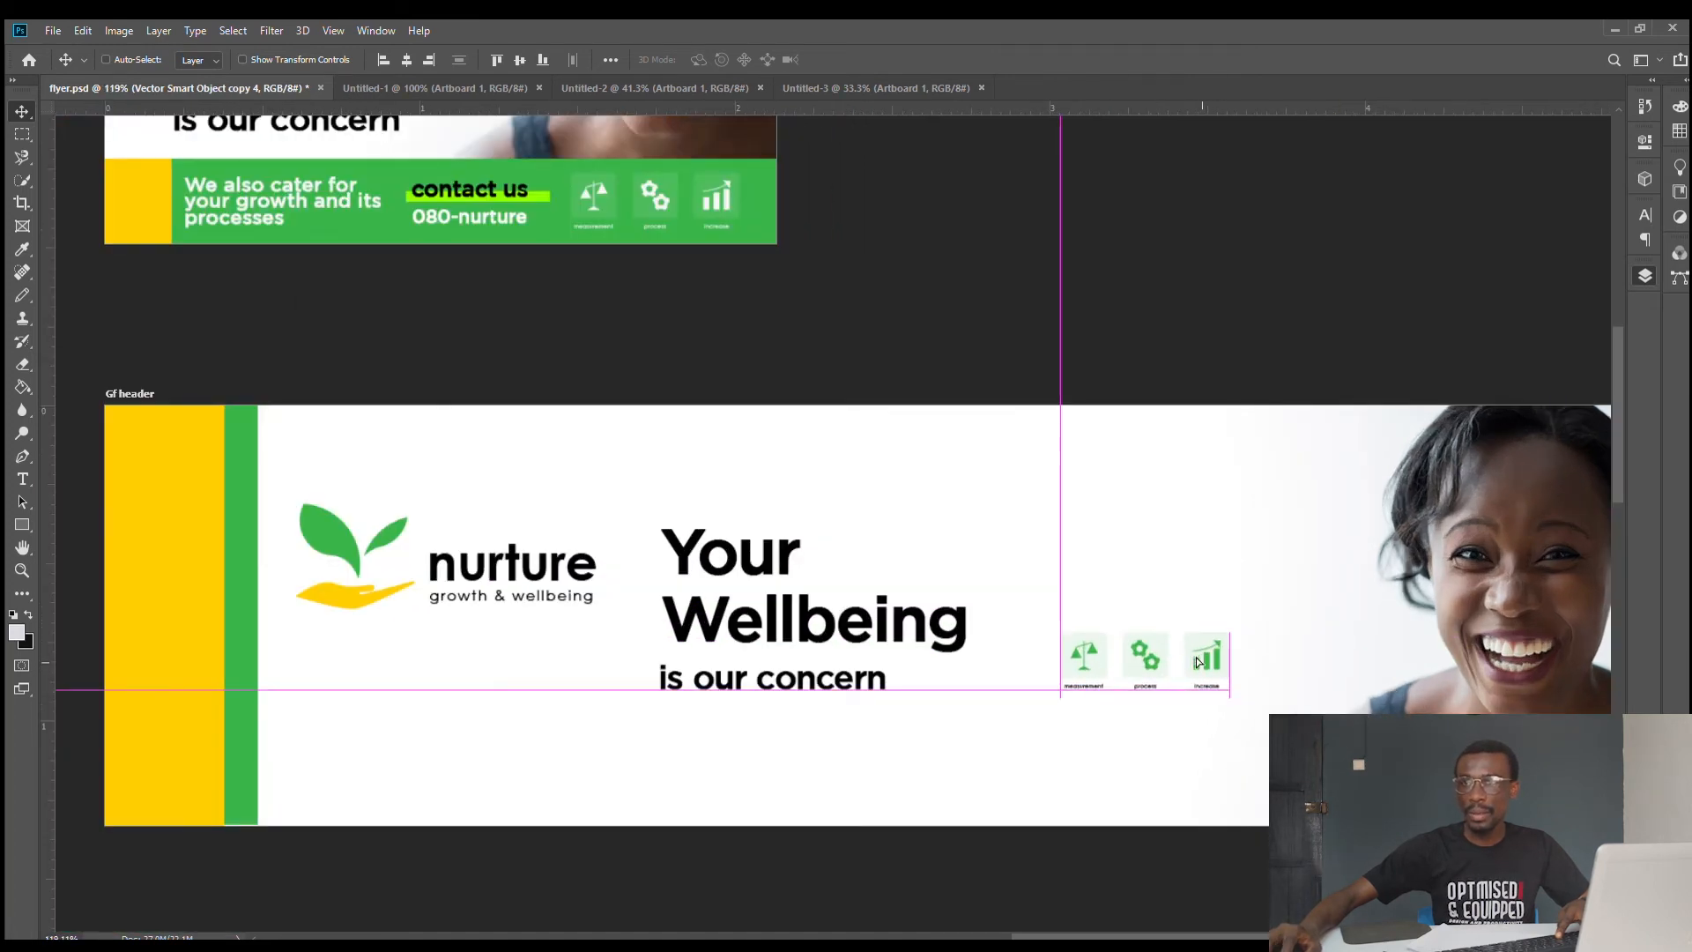
{"action": "scroll", "coordinate": [910, 468], "scroll_direction": "down", "scroll_amount": 1}
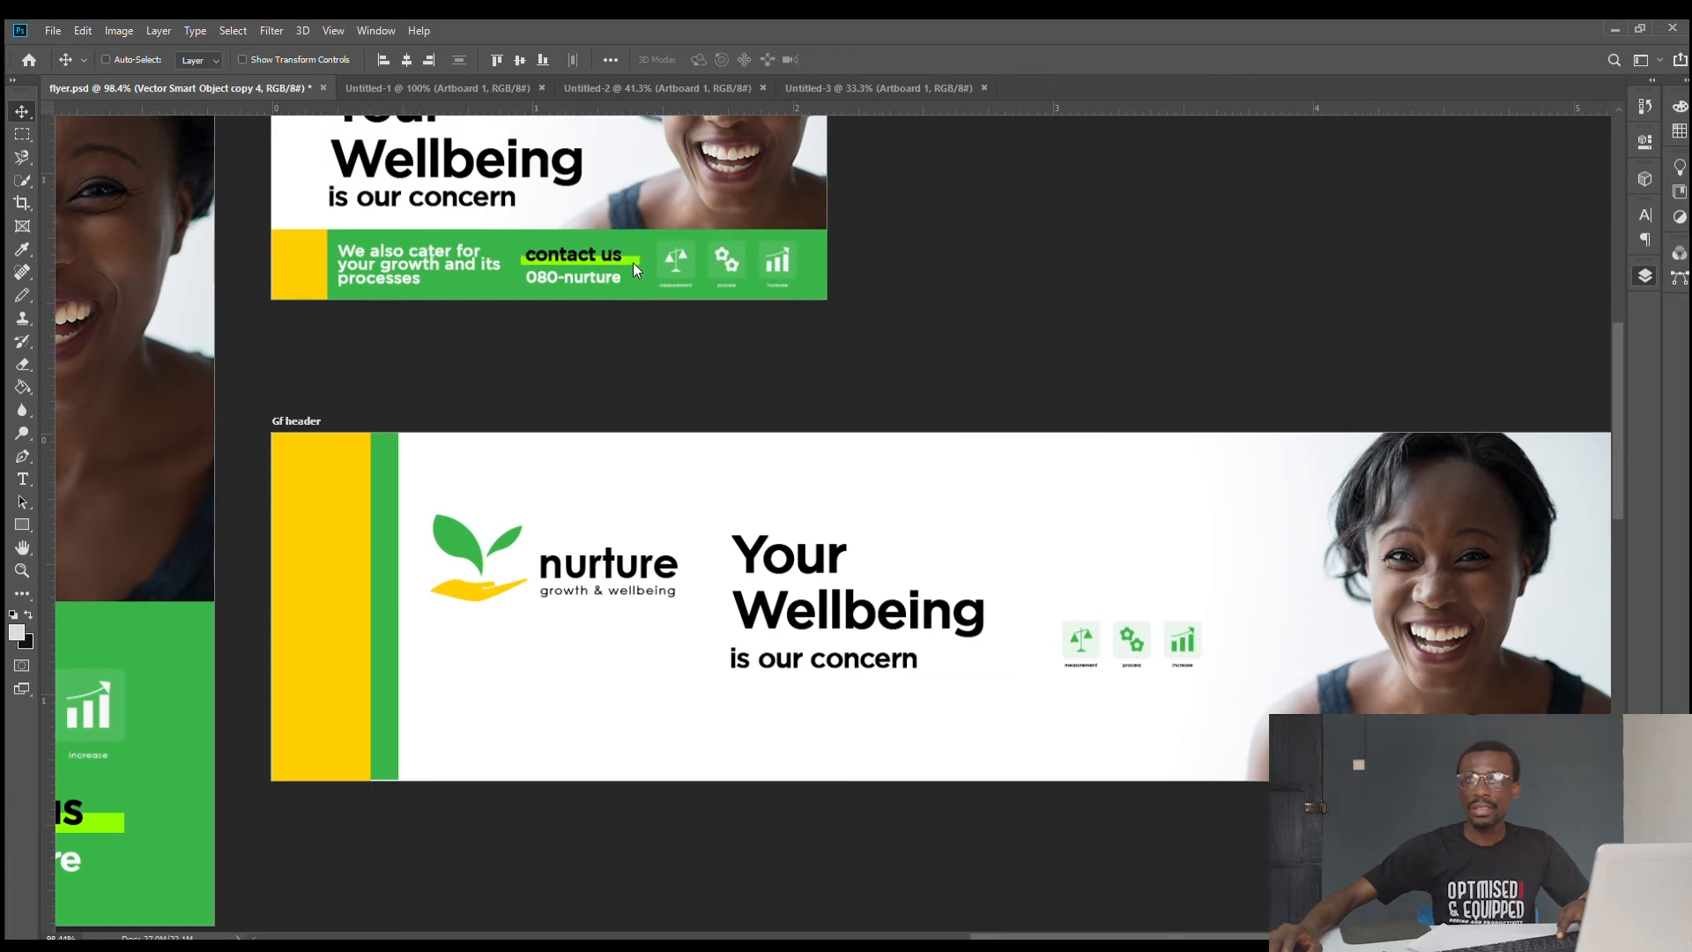
- Duplicate the Fb header's contact group above the Gf header's icons and recolor its phone text black
{"action": "left_click_drag", "start_coordinate": [659, 268], "coordinate": [1121, 543]}
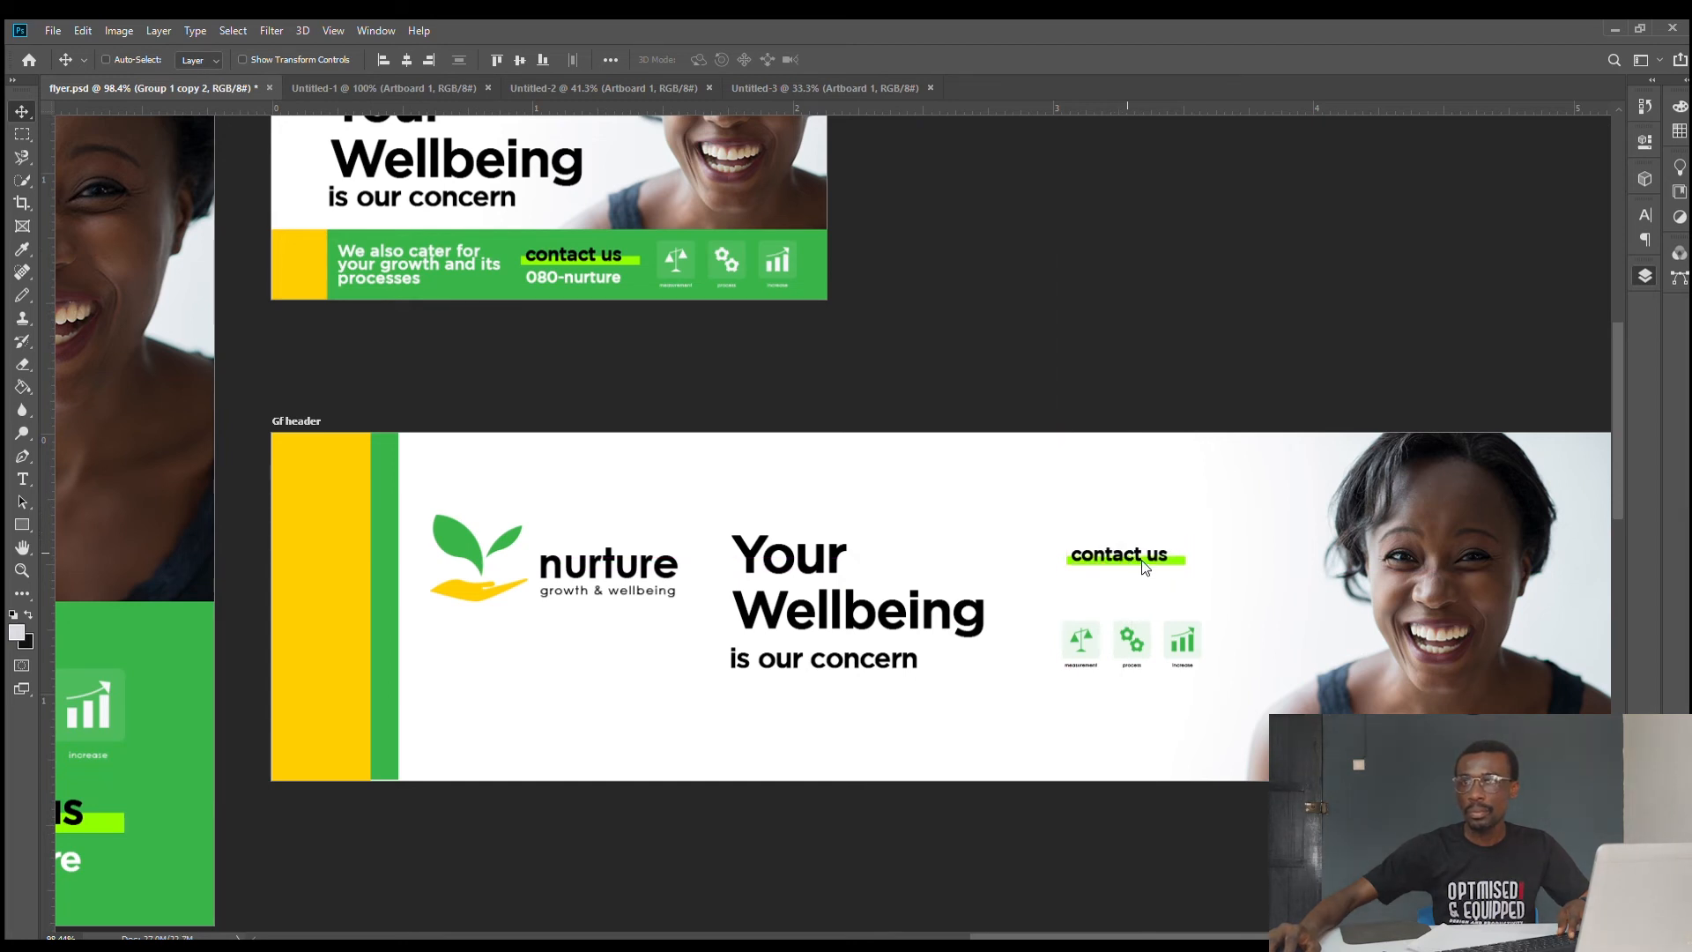
{"action": "left_click", "coordinate": [1135, 606], "text": "ctrl"}
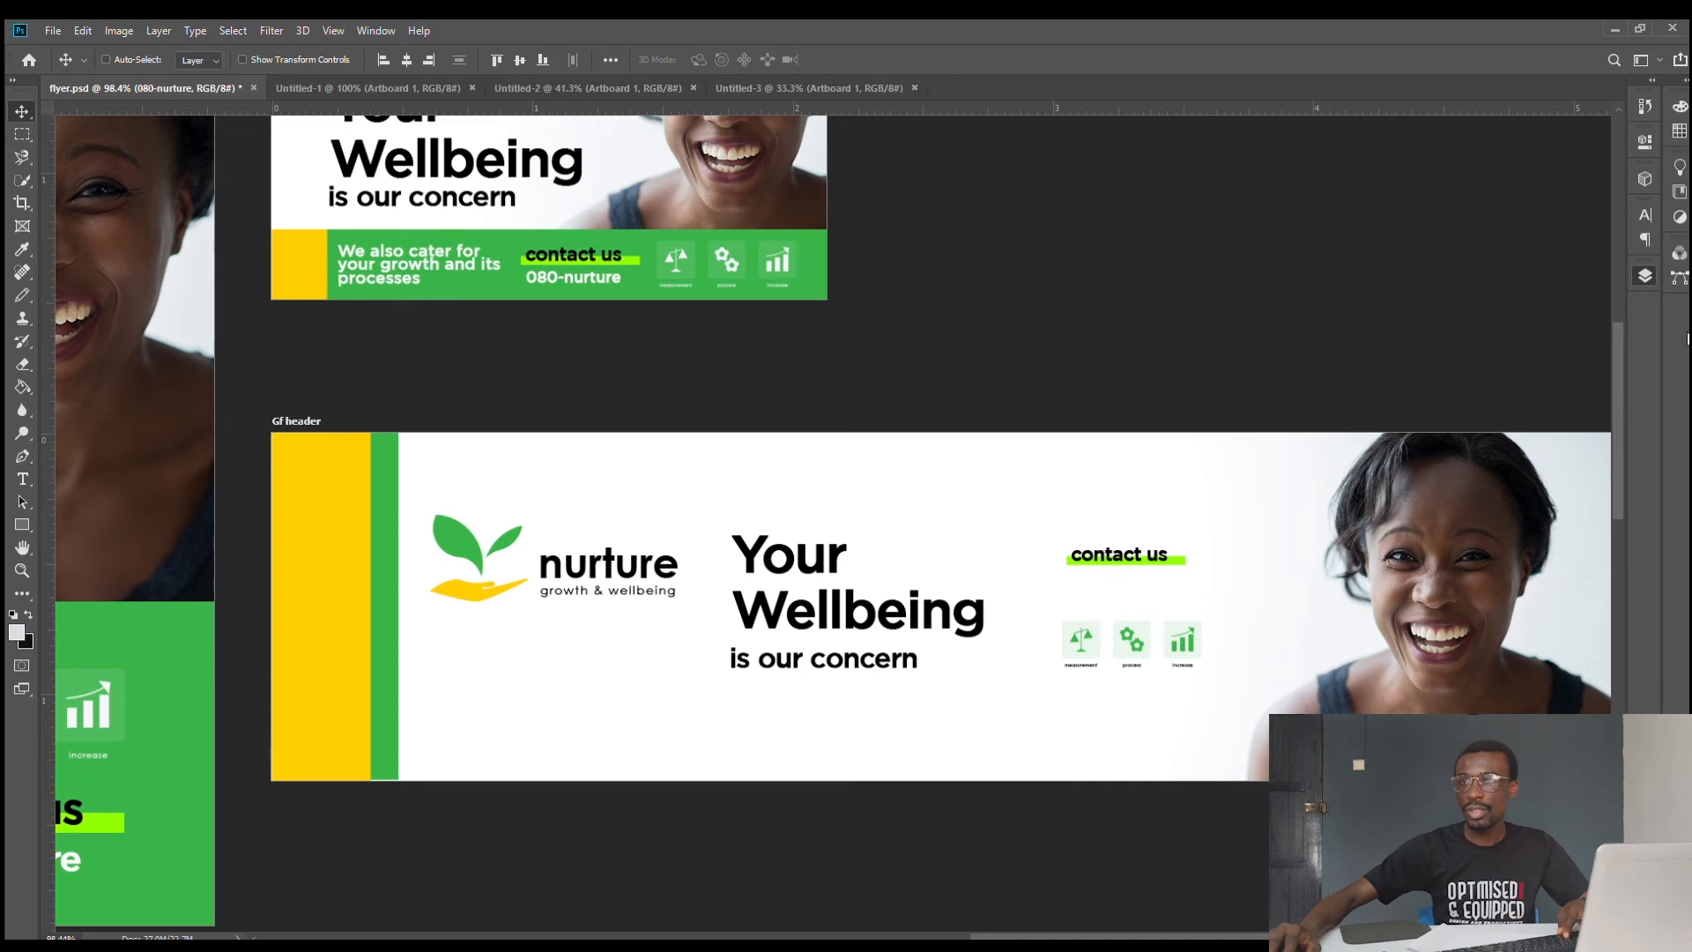
{"action": "key", "text": "i"}
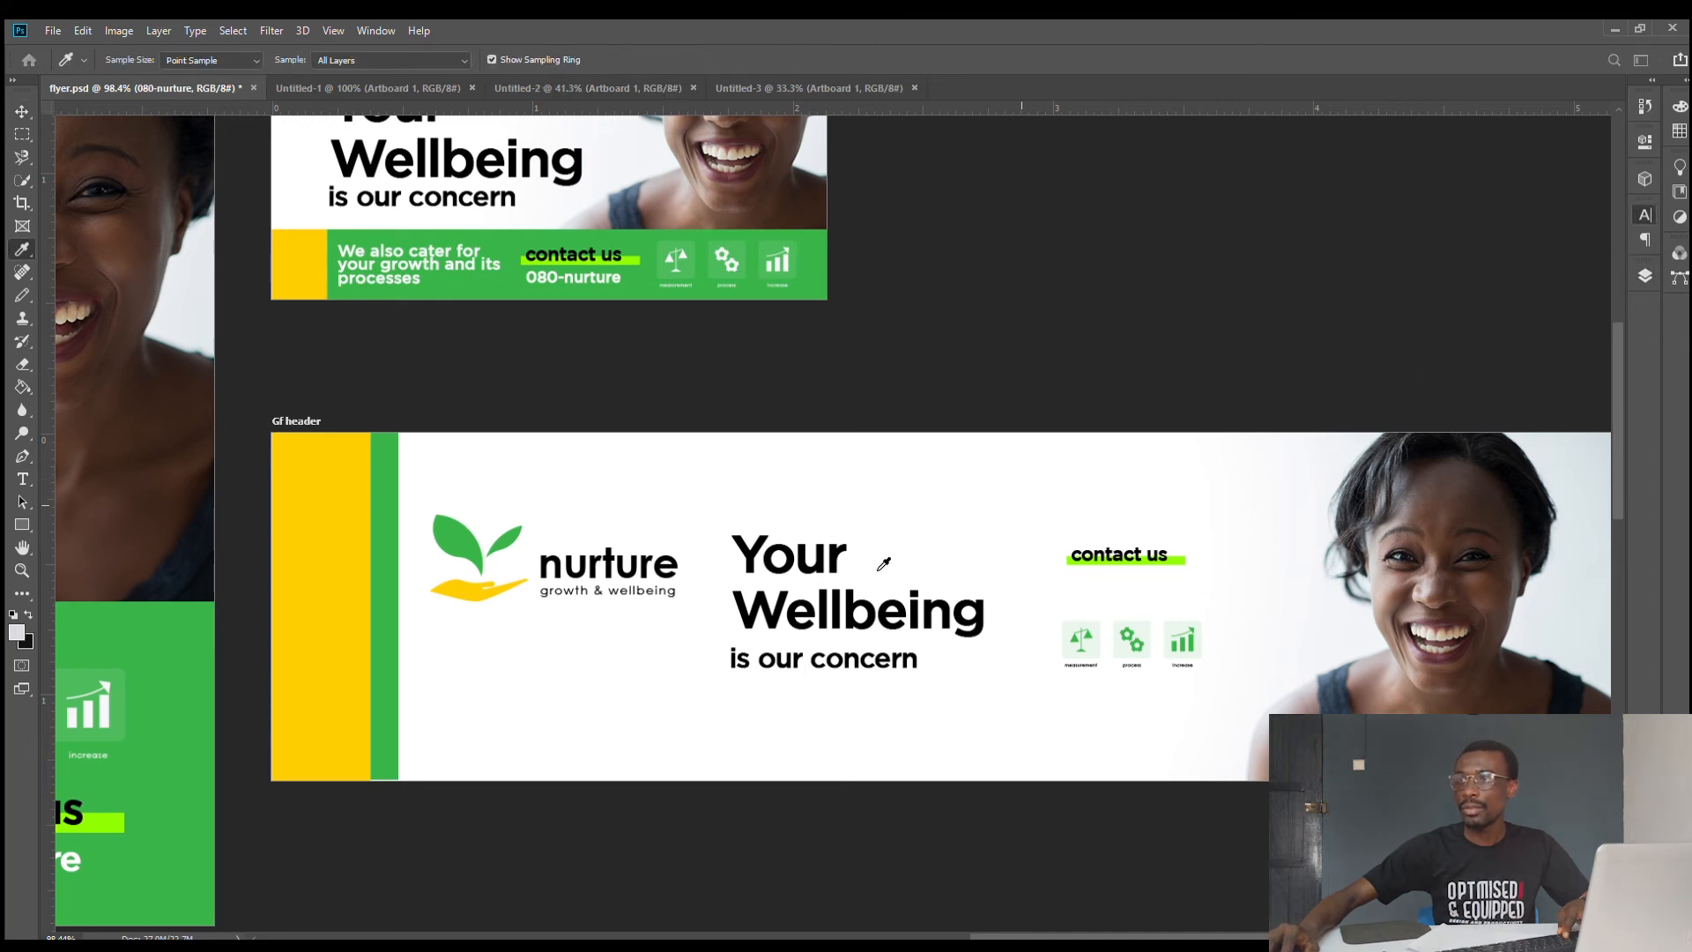
{"action": "key", "text": "ctrl+BackSpace"}
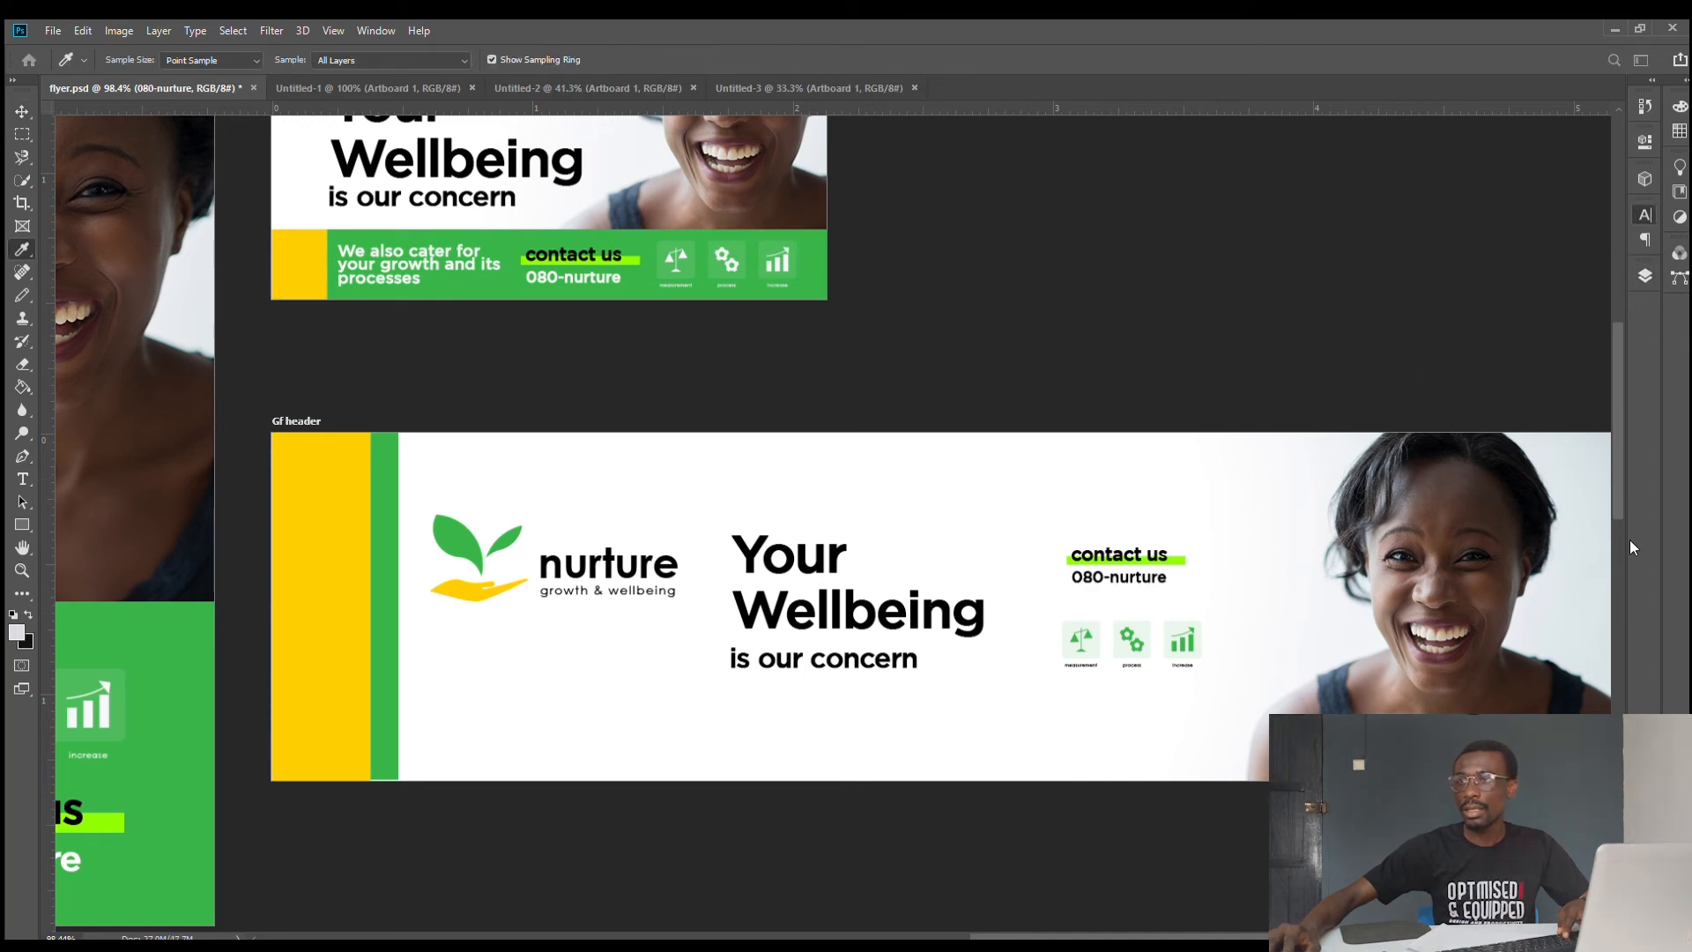
{"action": "key", "text": "v"}
- Duplicate the Fb header's "We also cater for your growth and its processes" text above the Gf header's contact group and color it black
{"action": "scroll", "coordinate": [1142, 499], "scroll_direction": "down", "scroll_amount": 2}
{"action": "scroll", "coordinate": [1157, 521], "scroll_direction": "up", "scroll_amount": 1}
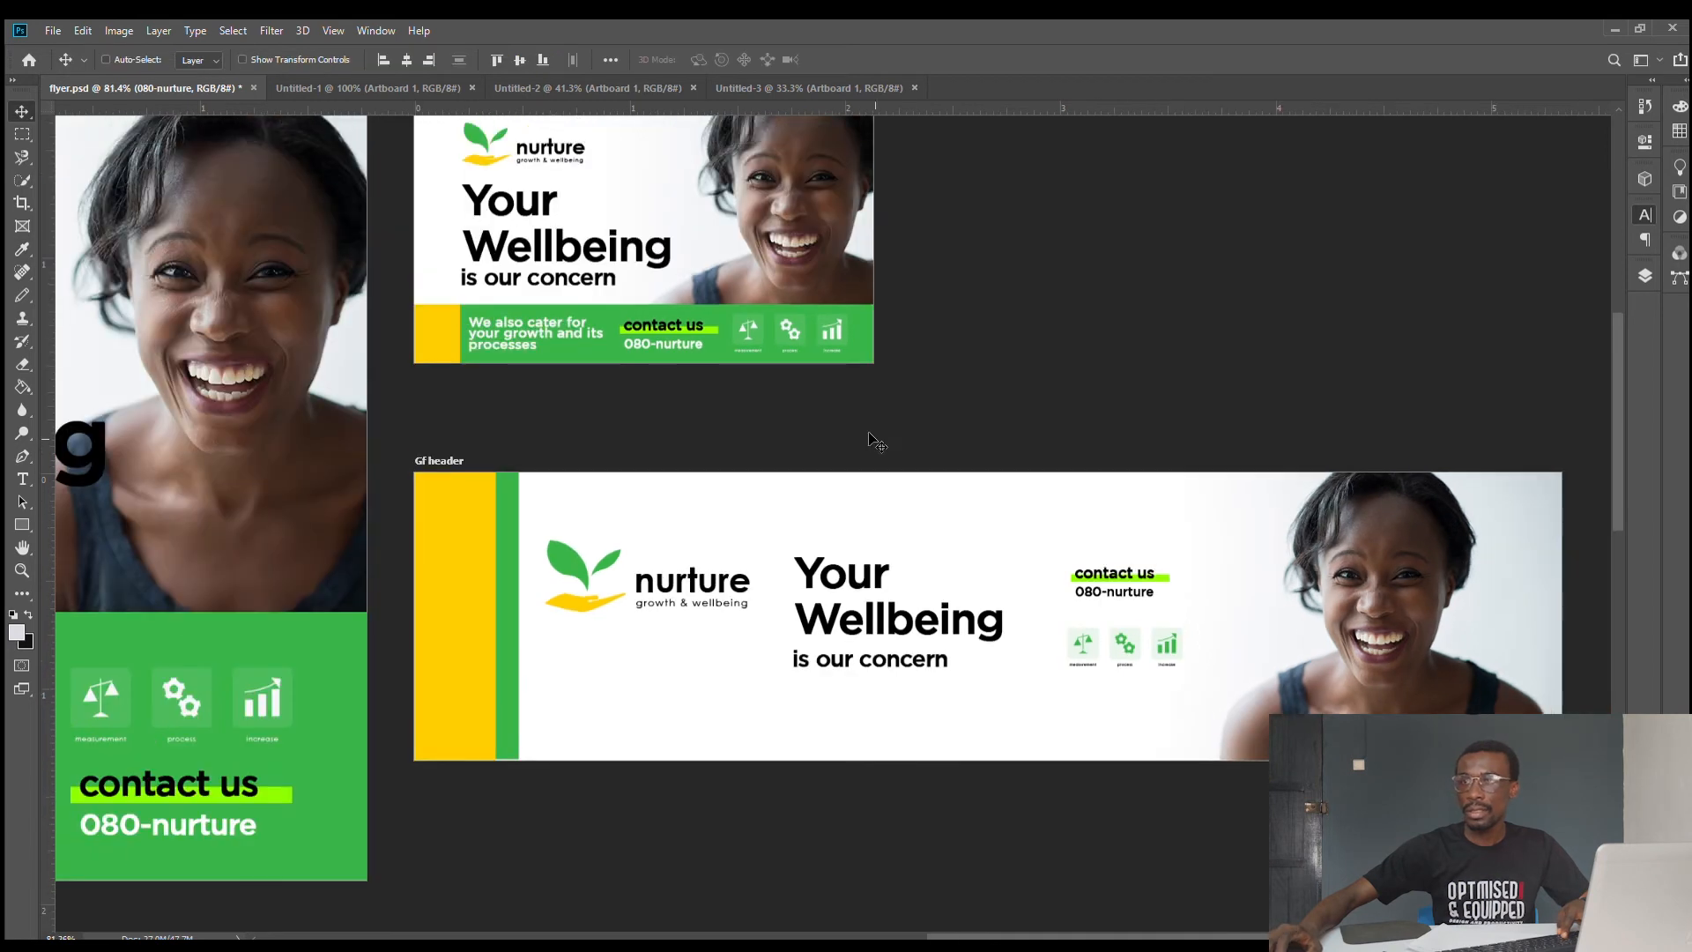
{"action": "left_click_drag", "start_coordinate": [564, 337], "coordinate": [1142, 532]}
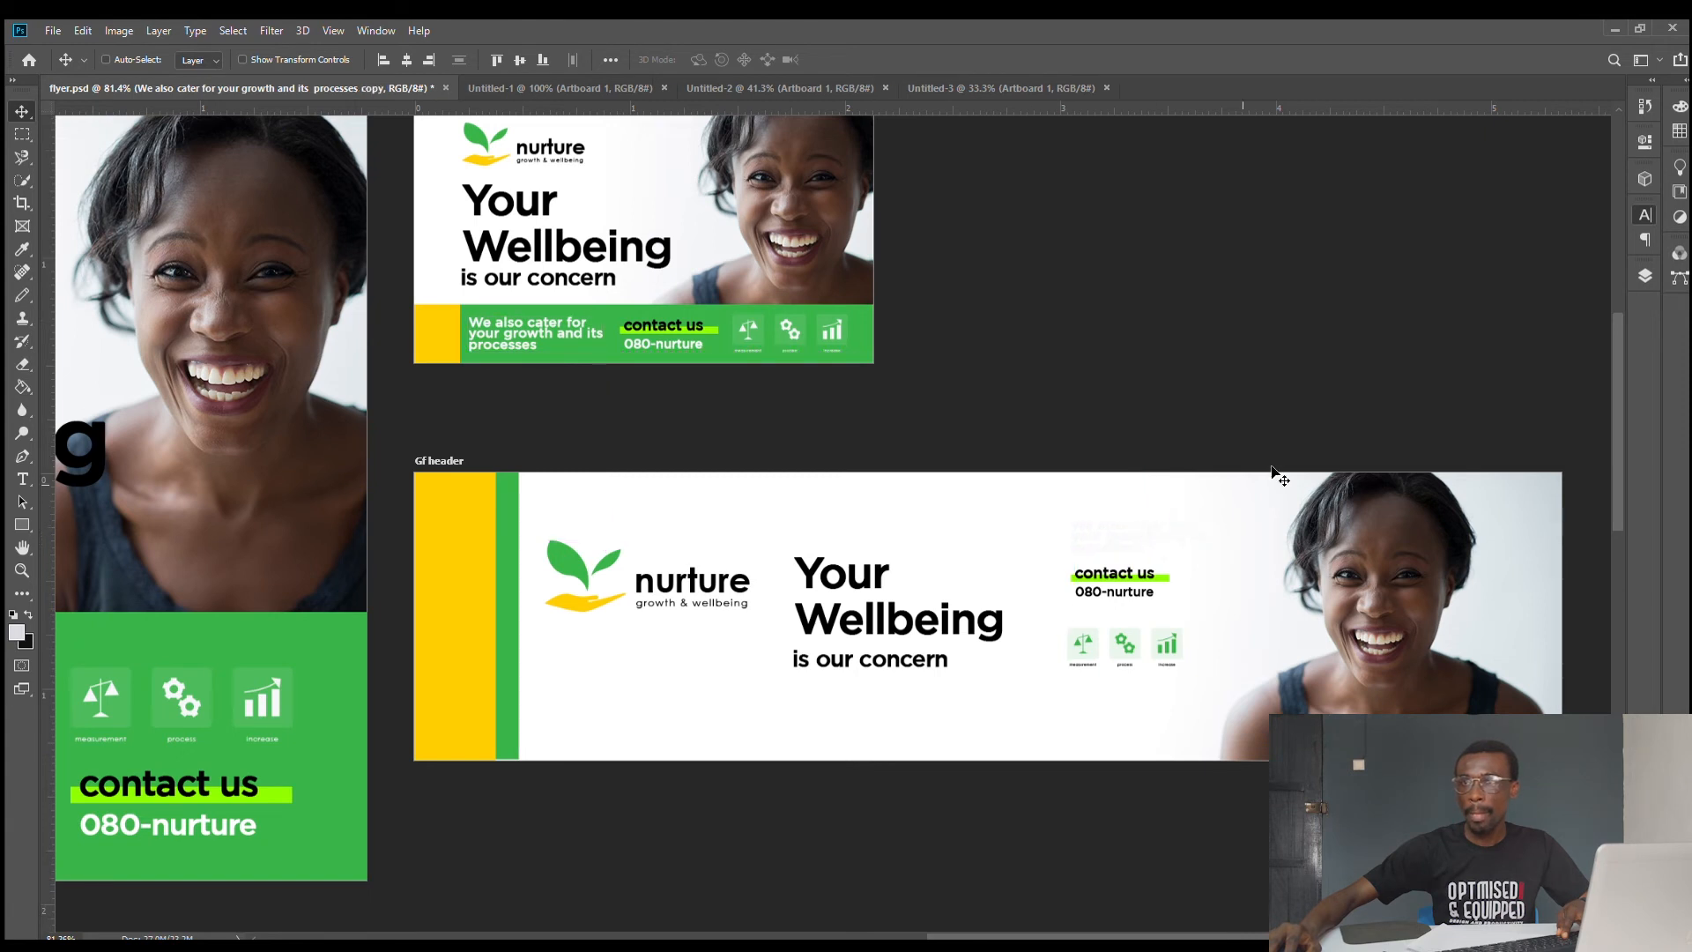
{"action": "key", "text": "i"}
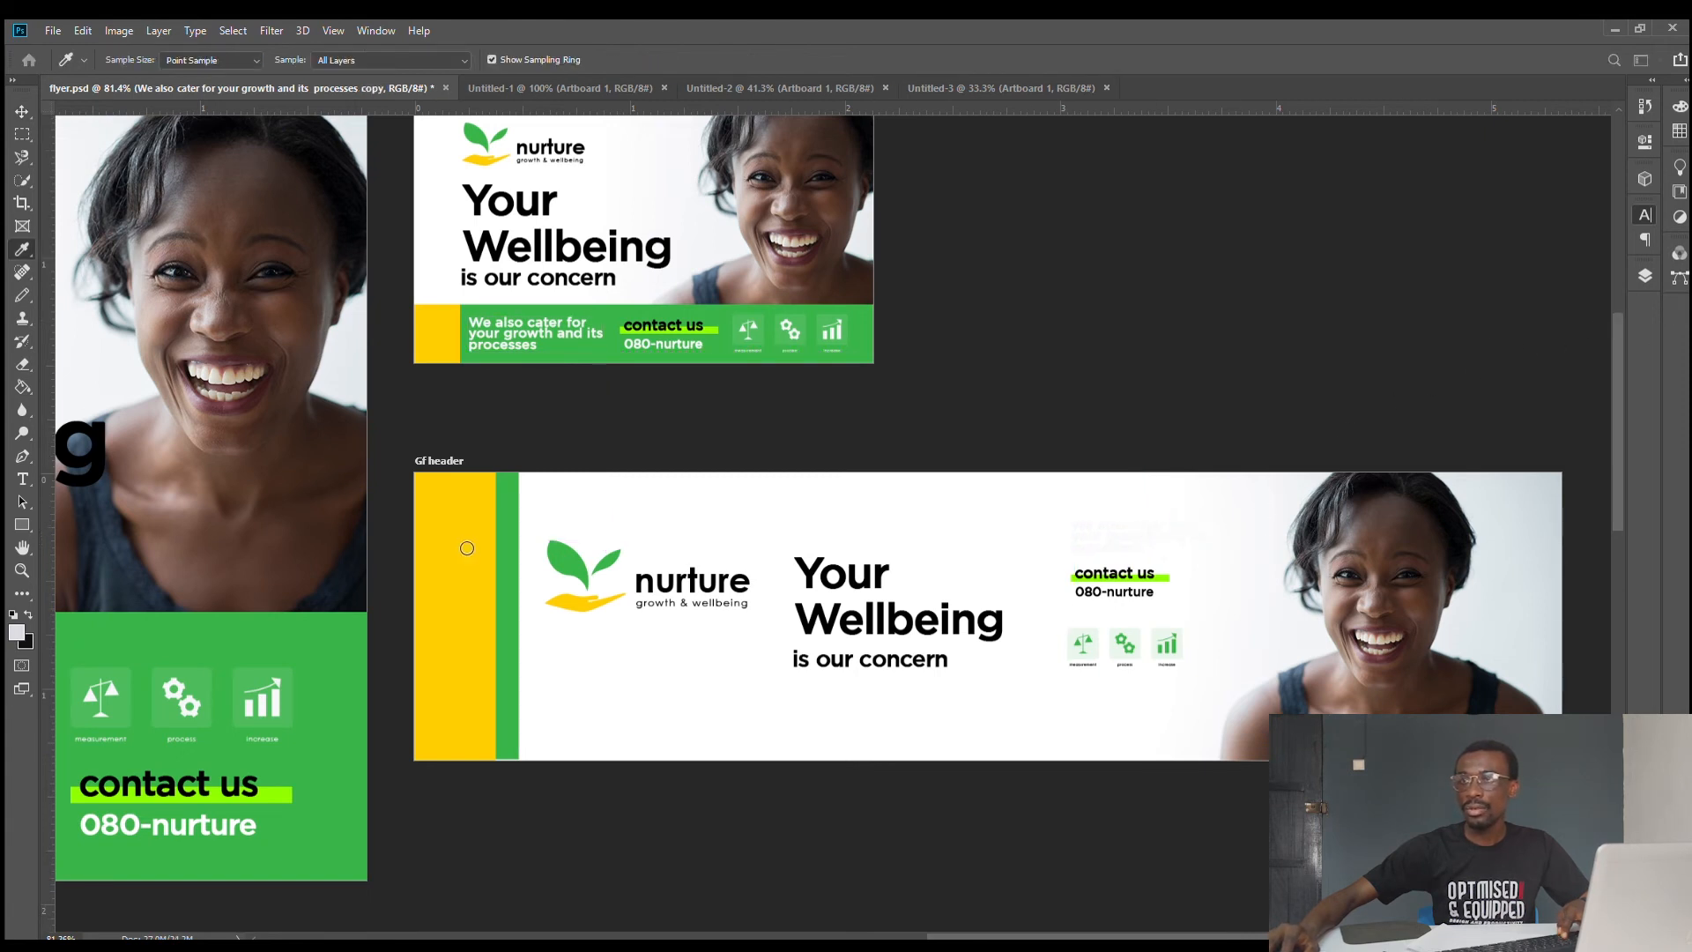
{"action": "left_click", "coordinate": [502, 505]}
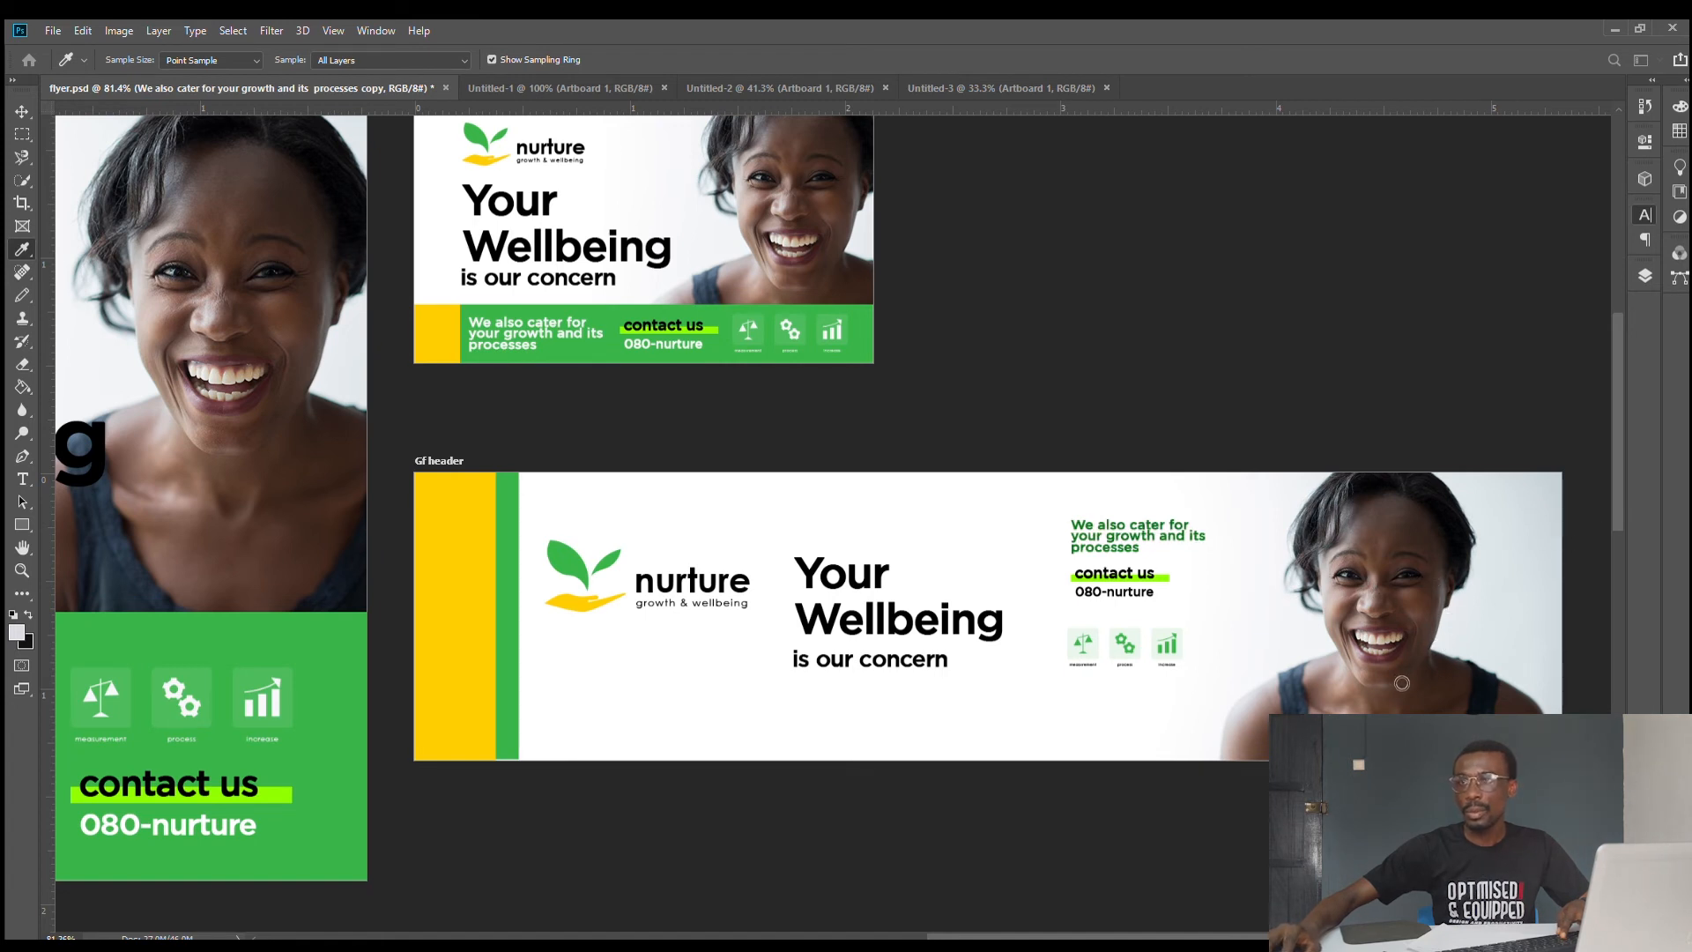
{"action": "left_click", "coordinate": [1438, 604]}
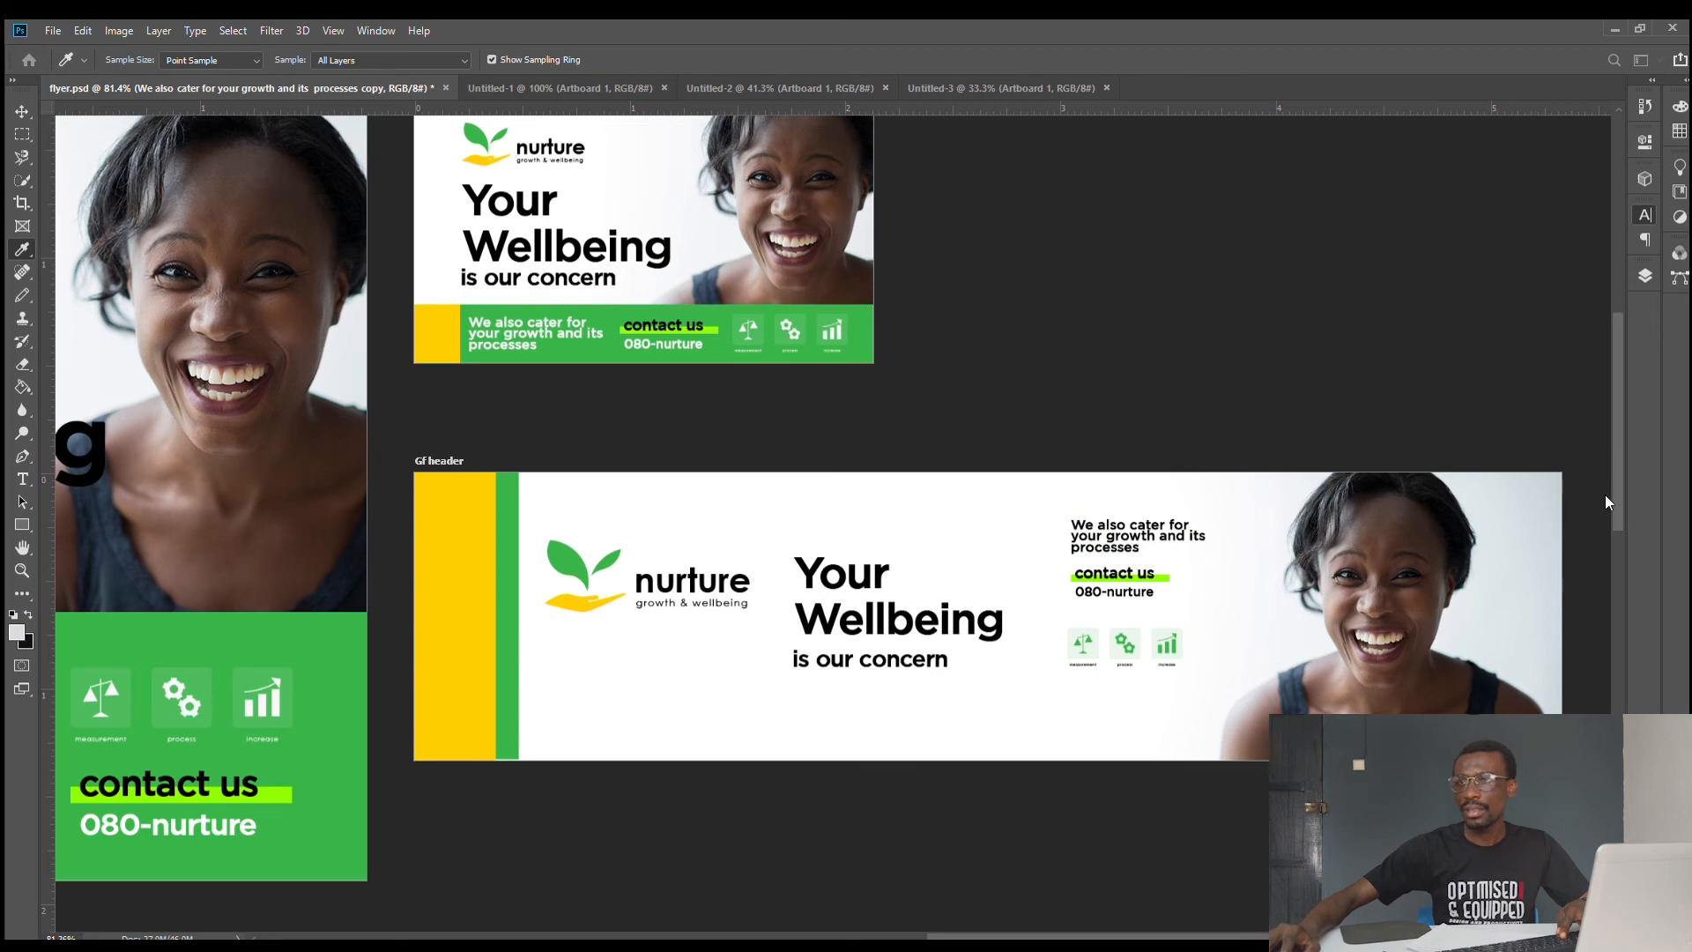
{"action": "key", "text": "v"}
{"action": "scroll", "coordinate": [1246, 502], "scroll_direction": "down", "scroll_amount": 3}
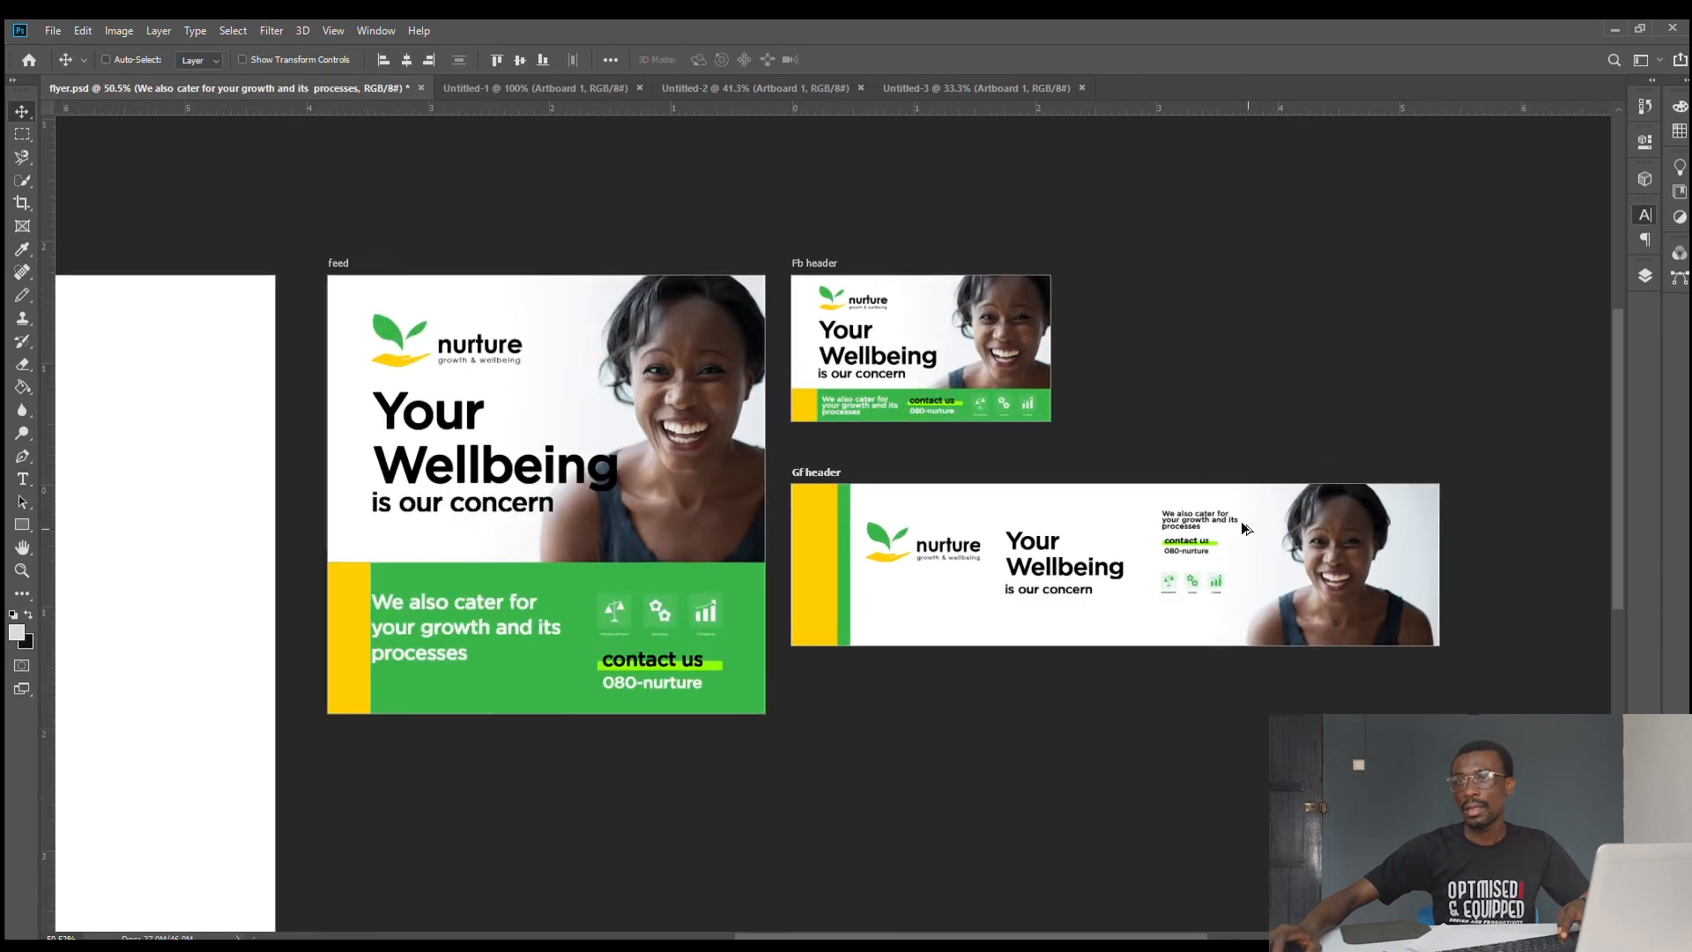
- Nudge the Gf header's "We also cater" text slightly down-left, and enlarge it together with the contact group and icons to 107.50%
{"action": "scroll", "coordinate": [1246, 528], "scroll_direction": "up", "scroll_amount": 3}
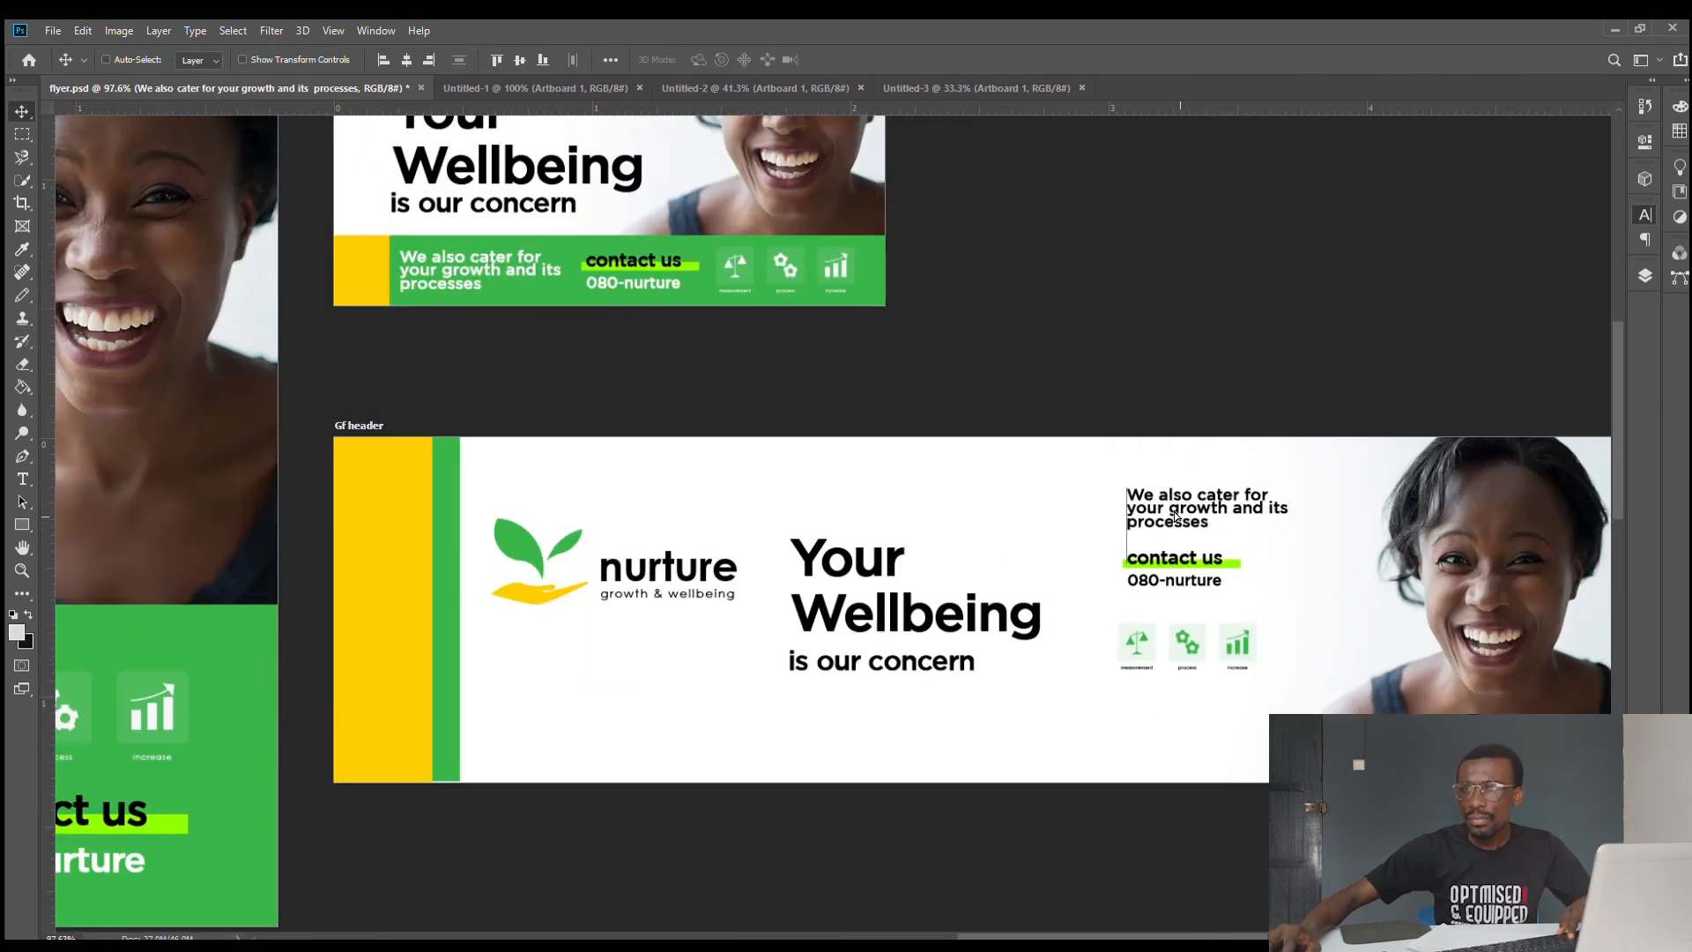
{"action": "left_click_drag", "start_coordinate": [1174, 517], "coordinate": [1169, 520]}
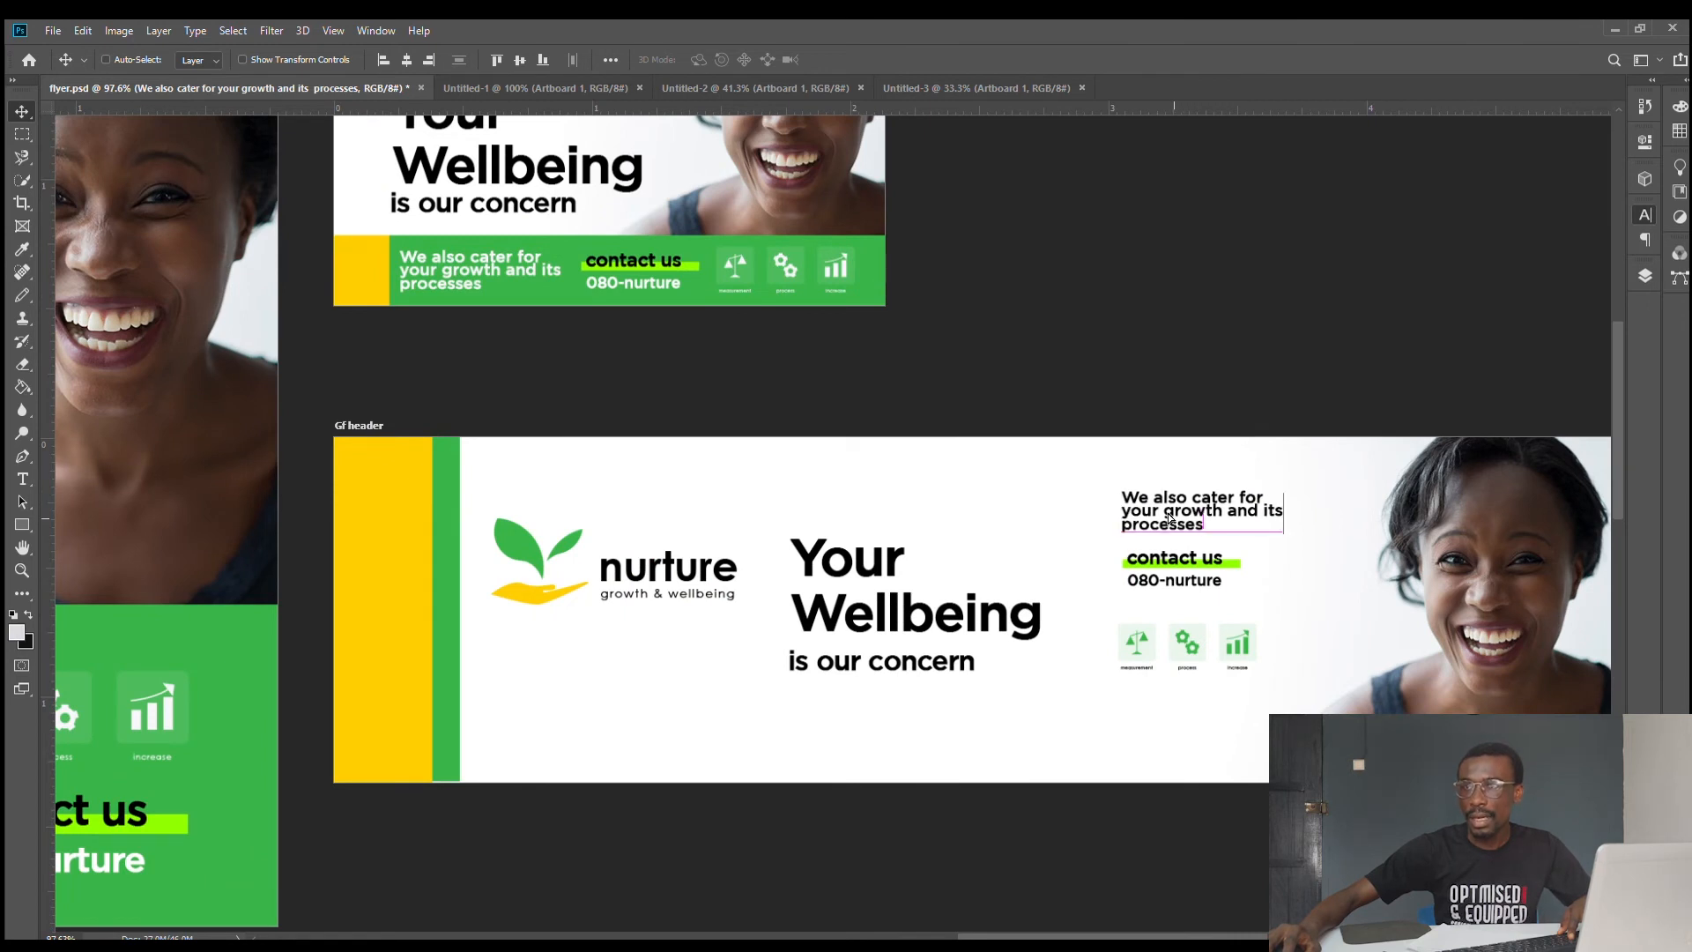
{"action": "left_click", "coordinate": [1202, 590], "text": "ctrl+shift"}
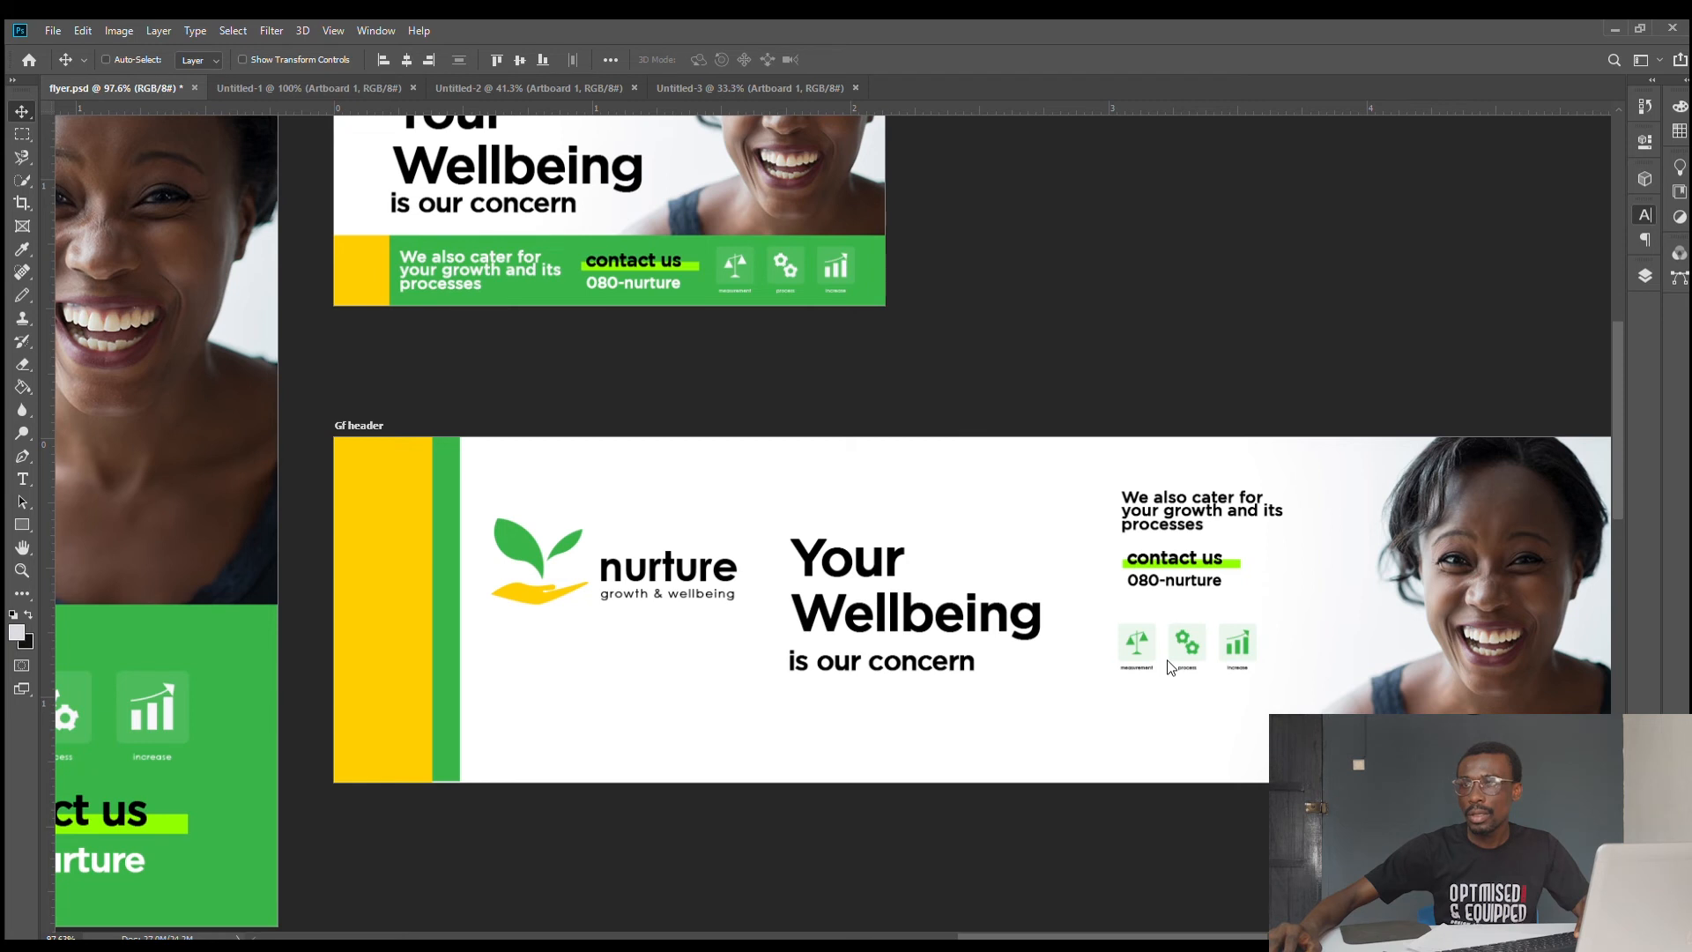
{"action": "left_click", "coordinate": [303, 59]}
{"action": "scroll", "coordinate": [1195, 725], "scroll_direction": "down", "scroll_amount": 2}
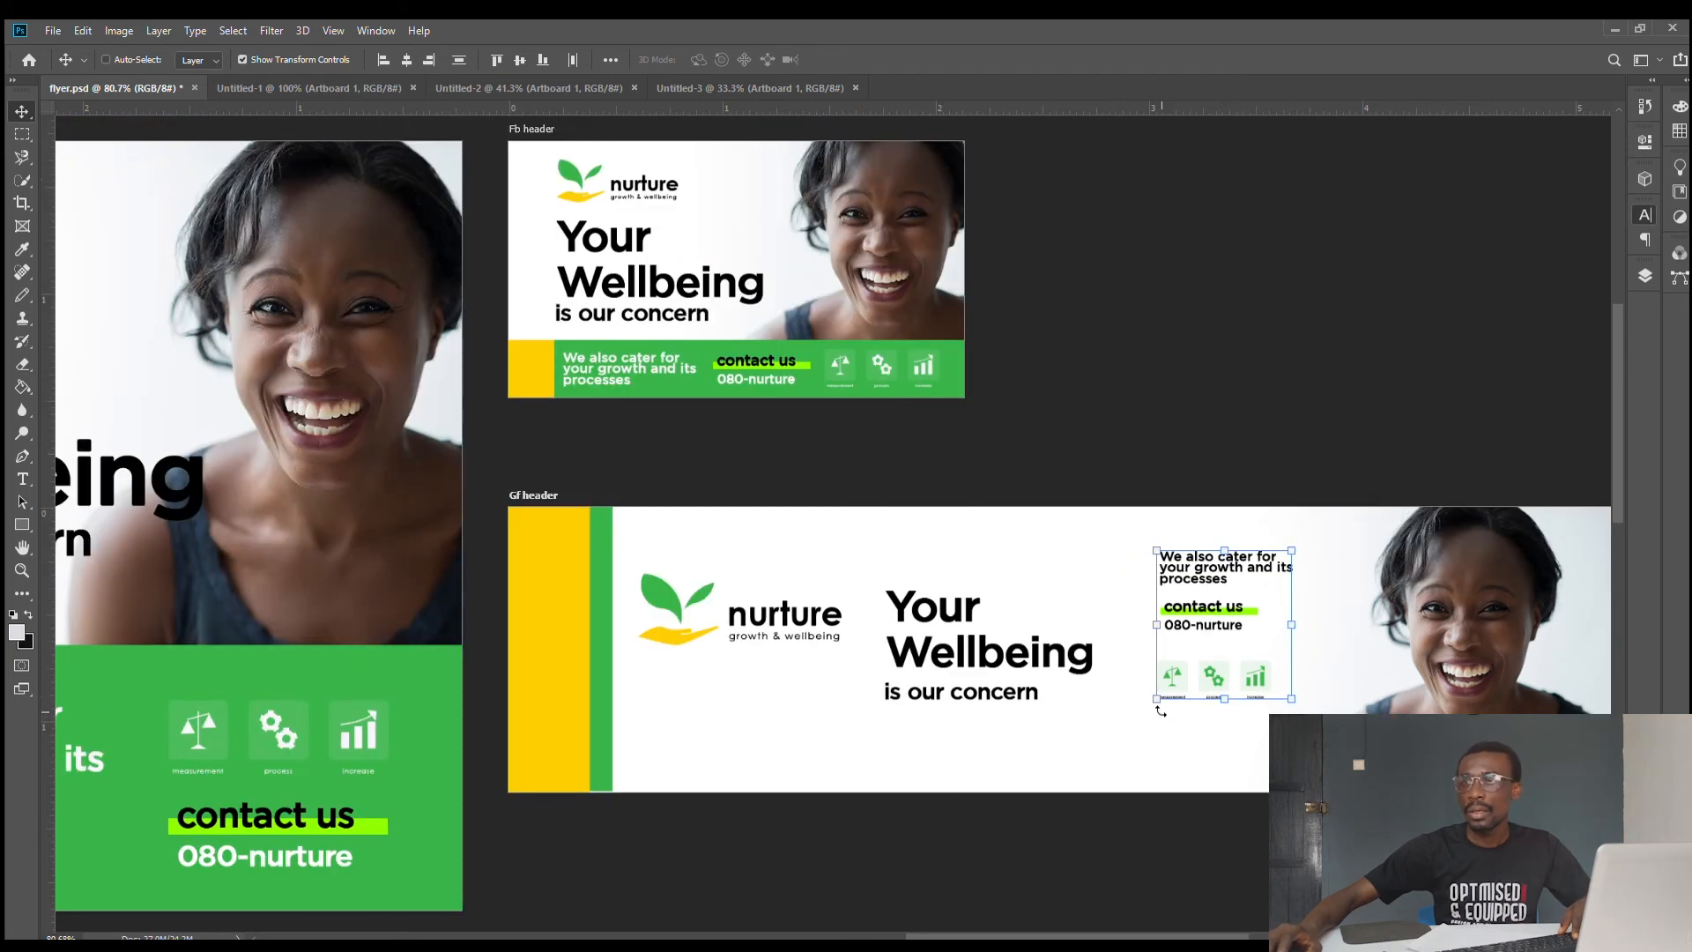
{"action": "left_click_drag", "start_coordinate": [1161, 710], "coordinate": [1158, 716]}
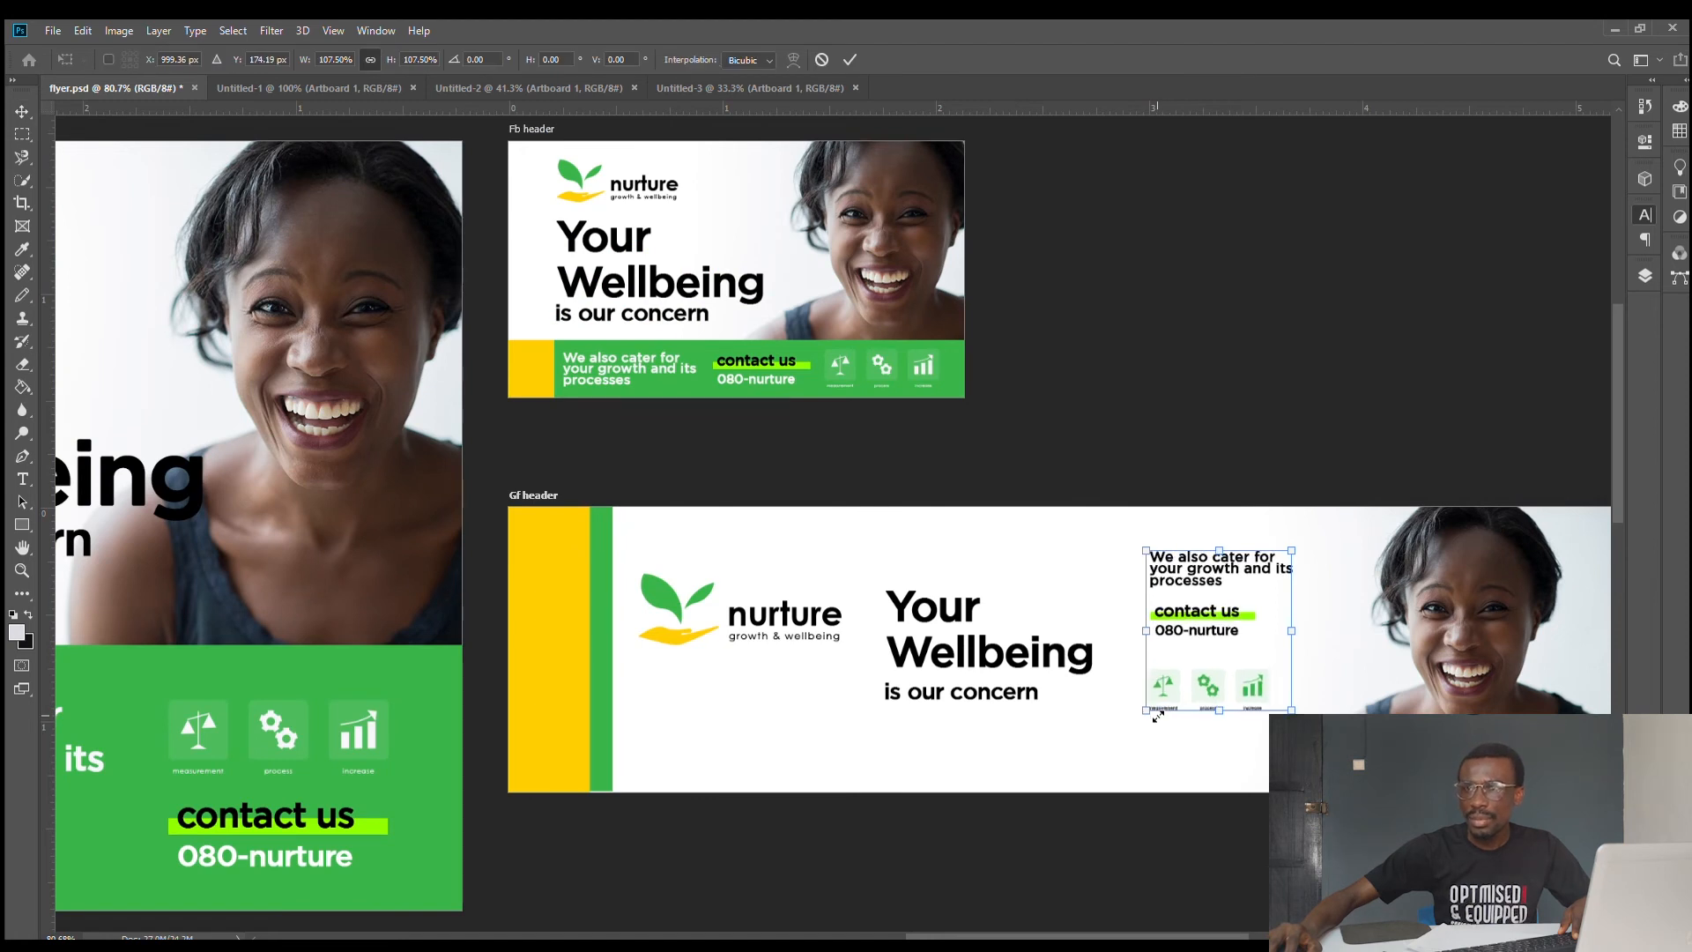
{"action": "left_click", "coordinate": [849, 59]}
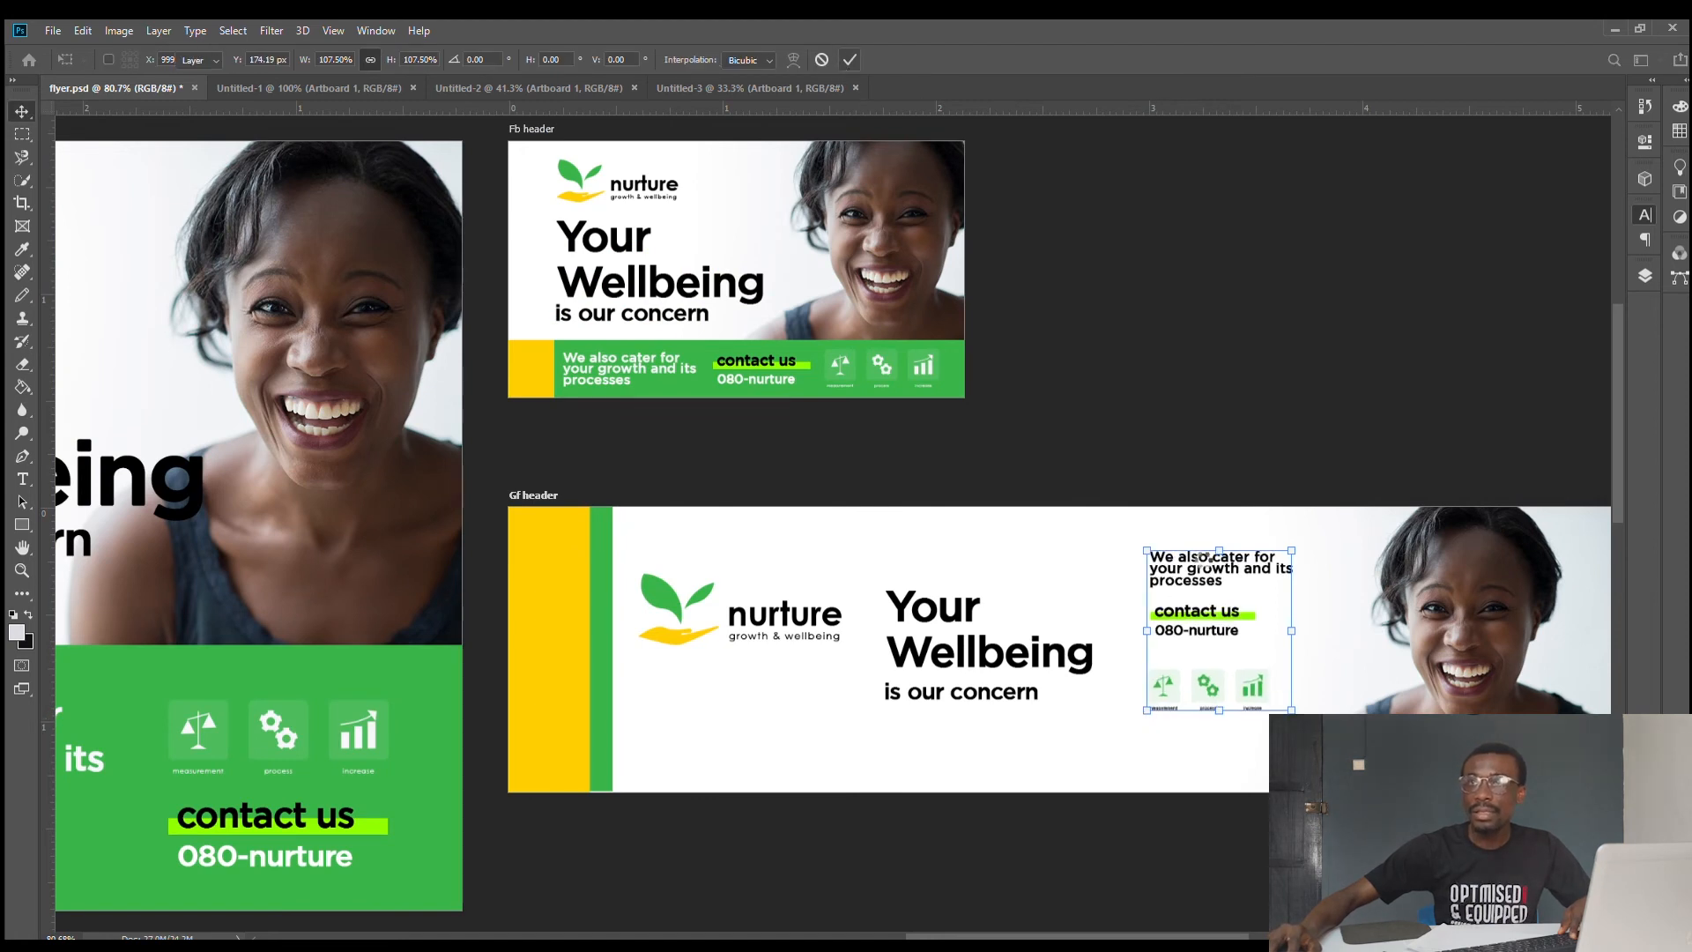
- Enlarge the Gf header's supporting text, contact group and icons together to 127.82% and shift them slightly right
{"action": "scroll", "coordinate": [907, 701], "scroll_direction": "down", "scroll_amount": 2}
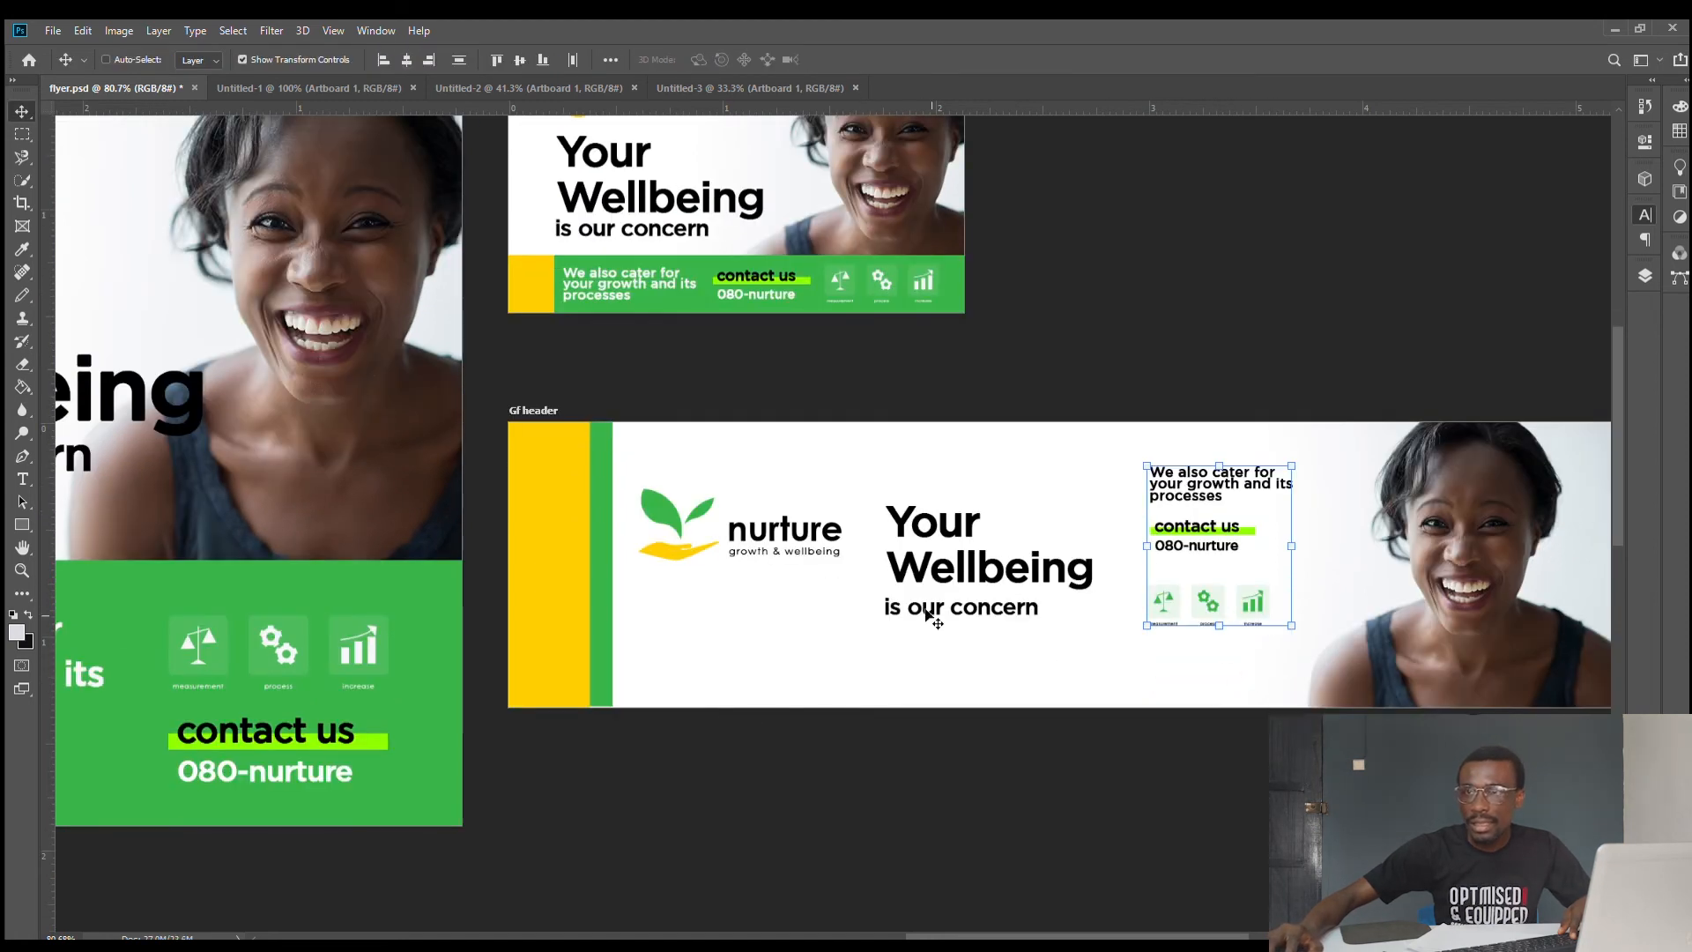
{"action": "scroll", "coordinate": [1107, 624], "scroll_direction": "down", "scroll_amount": 1}
{"action": "scroll", "coordinate": [1108, 624], "scroll_direction": "up", "scroll_amount": 1}
{"action": "scroll", "coordinate": [1133, 635], "scroll_direction": "down", "scroll_amount": 1}
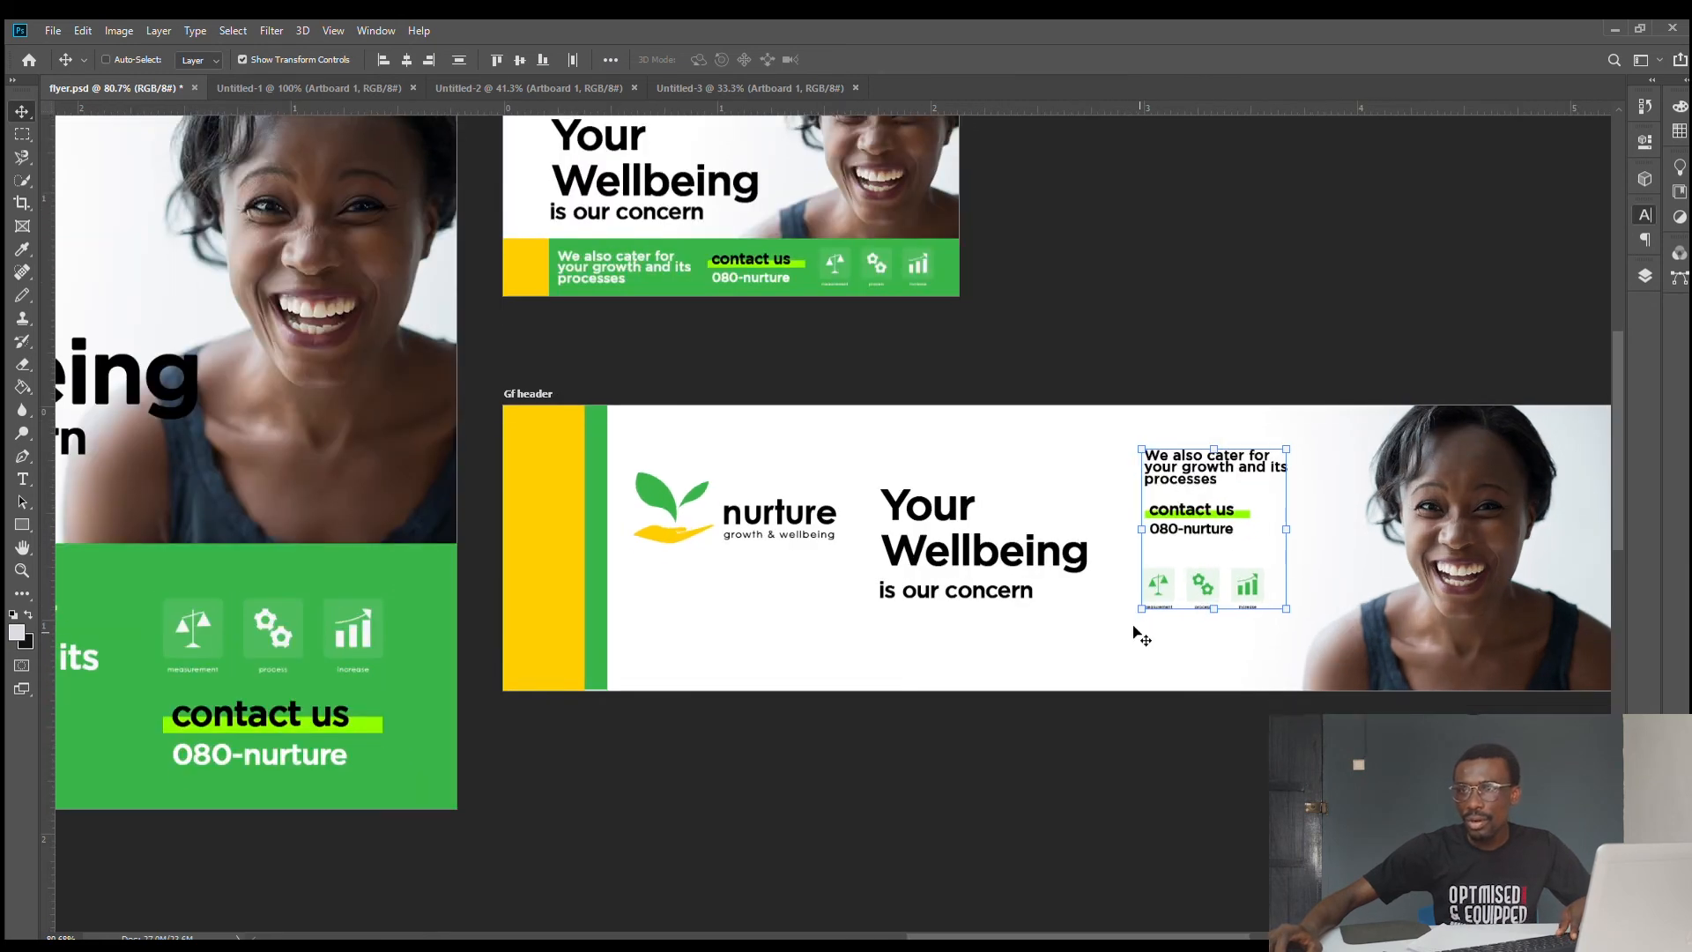
{"action": "scroll", "coordinate": [1223, 602], "scroll_direction": "up", "scroll_amount": 1}
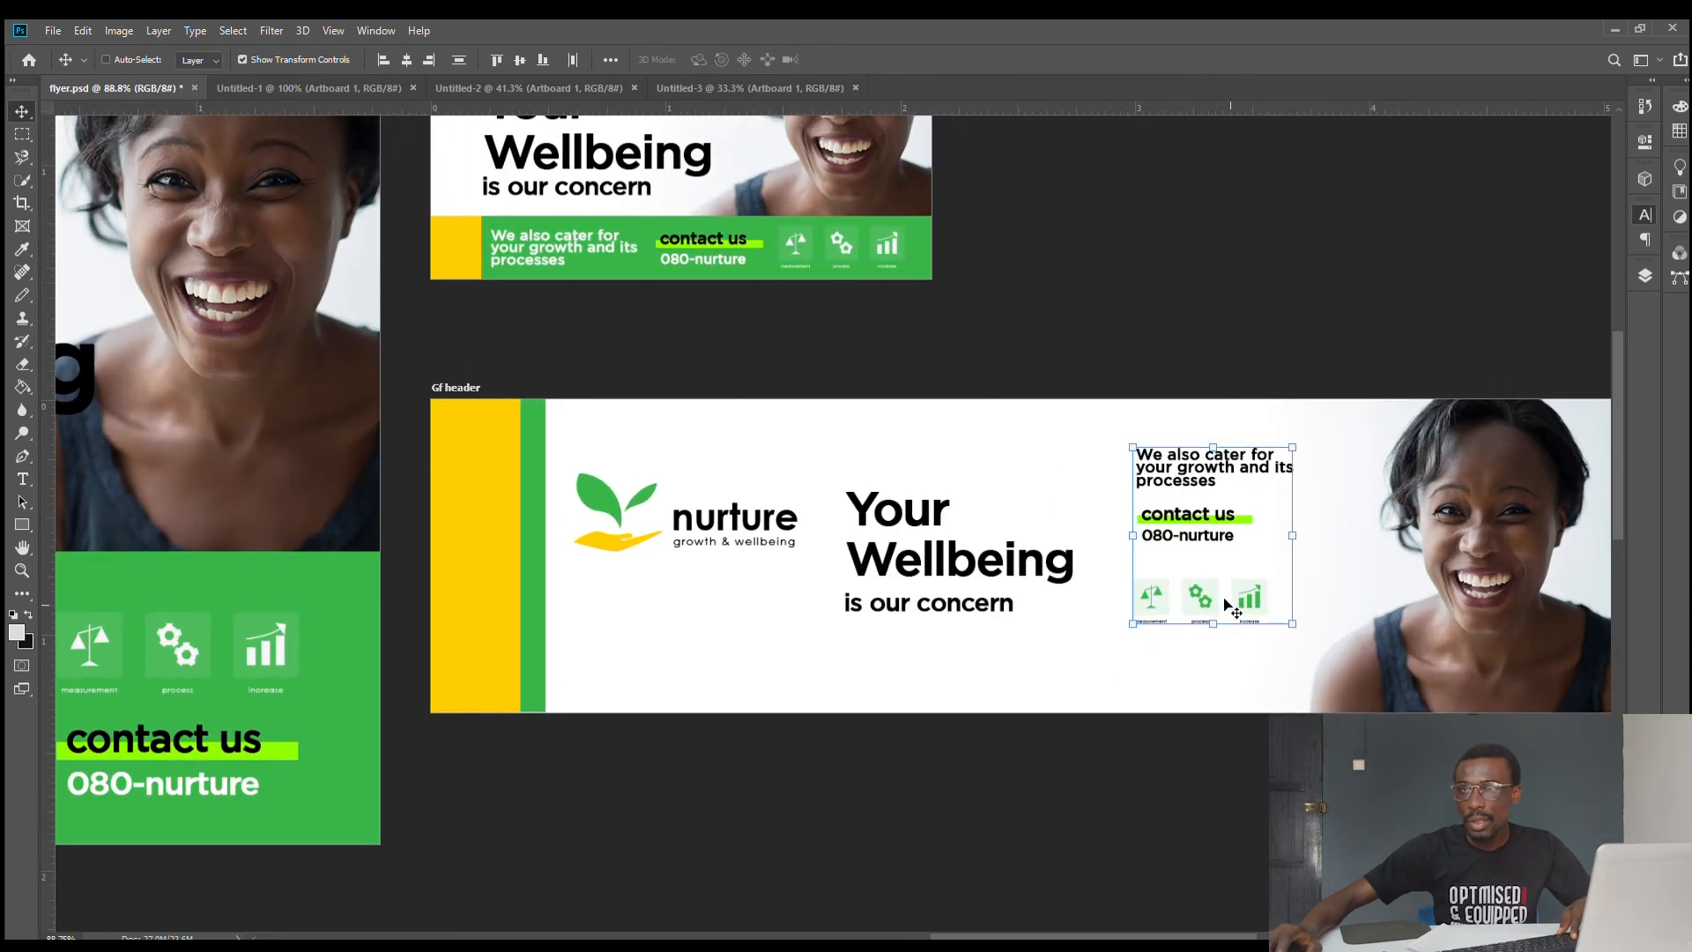
{"action": "scroll", "coordinate": [1223, 602], "scroll_direction": "down", "scroll_amount": 1}
{"action": "left_click_drag", "start_coordinate": [1267, 538], "coordinate": [1225, 534]}
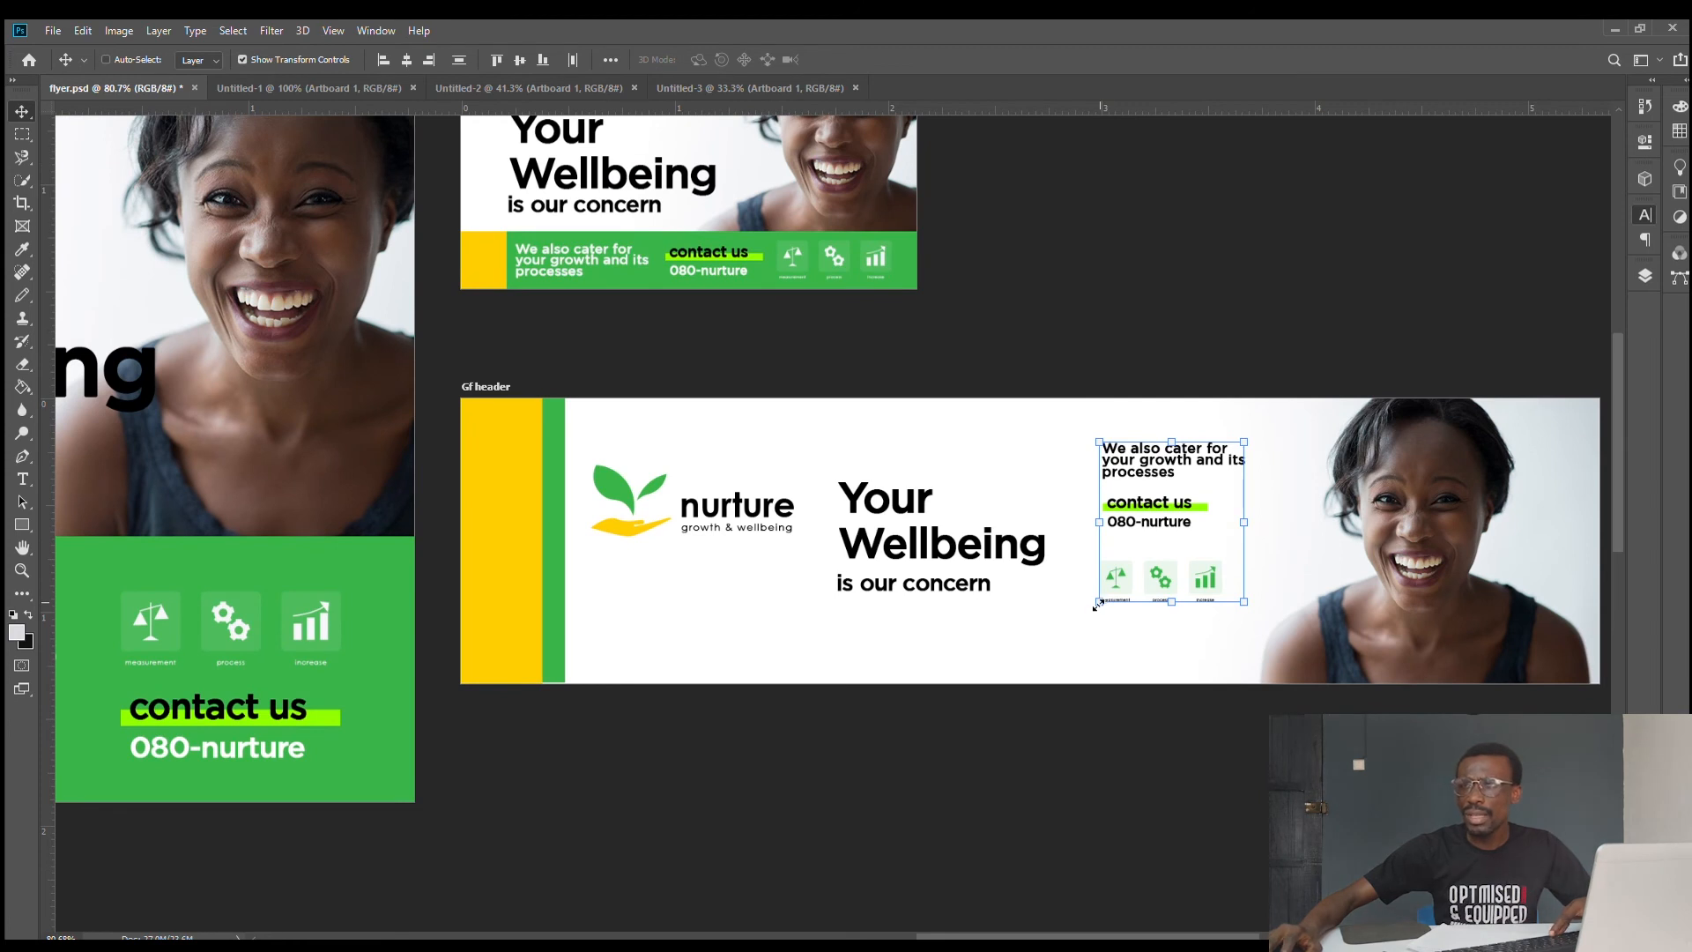
{"action": "key", "text": "ctrl+t"}
{"action": "left_click_drag", "start_coordinate": [1099, 603], "coordinate": [1062, 652]}
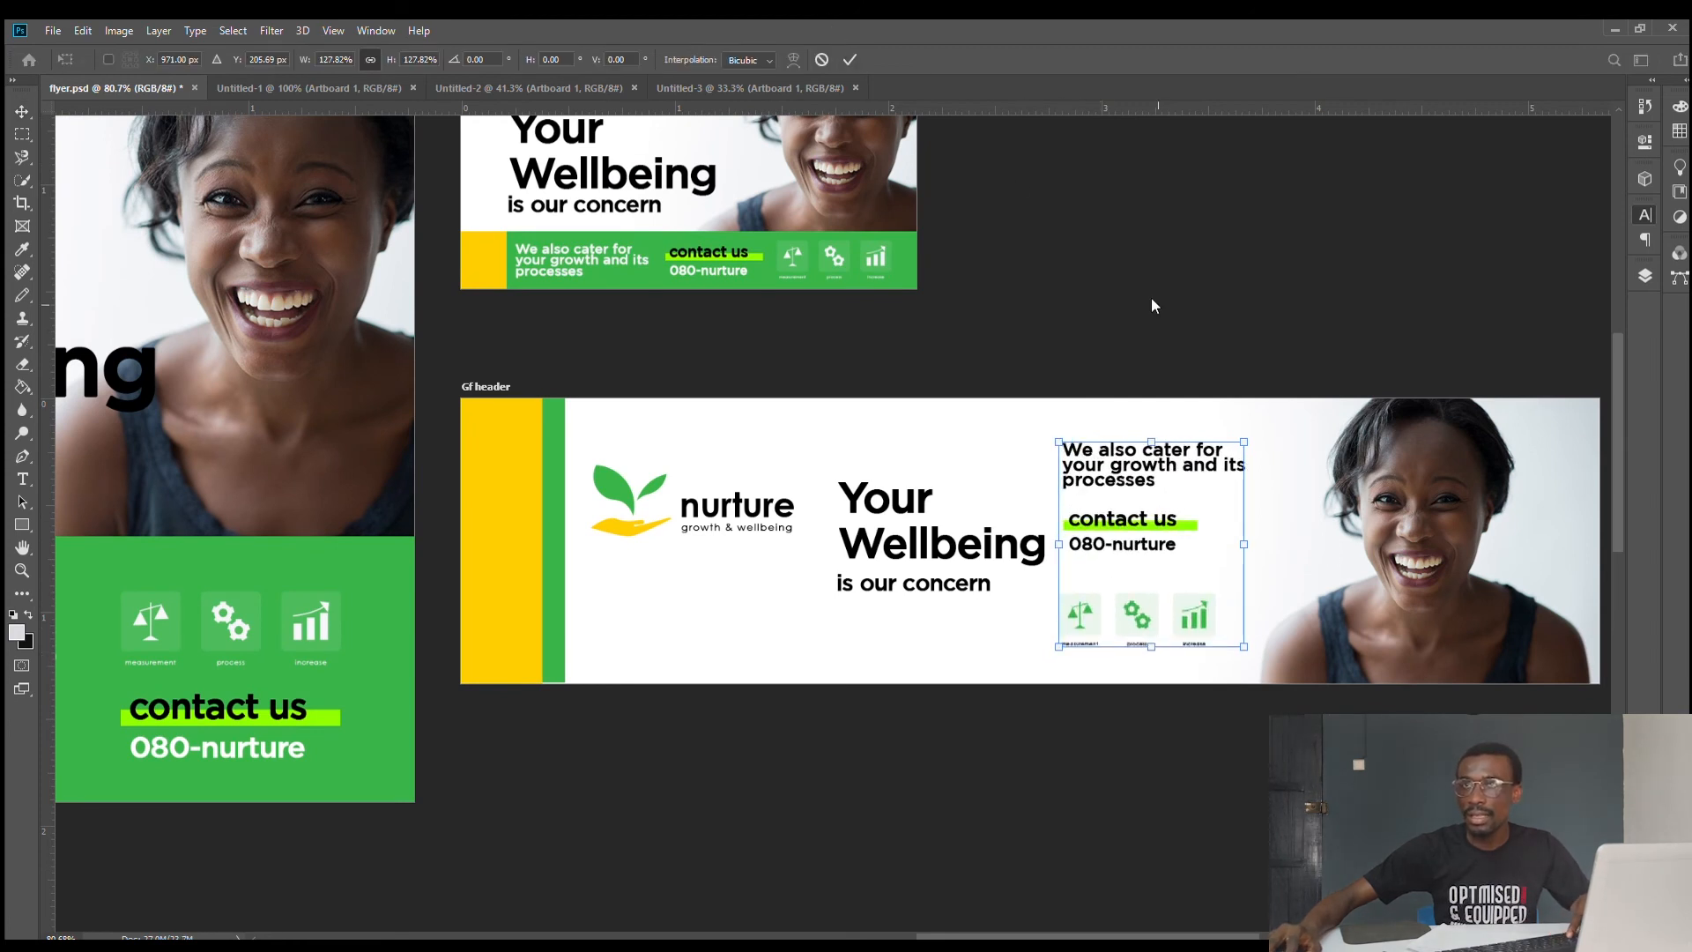
{"action": "left_click", "coordinate": [851, 59]}
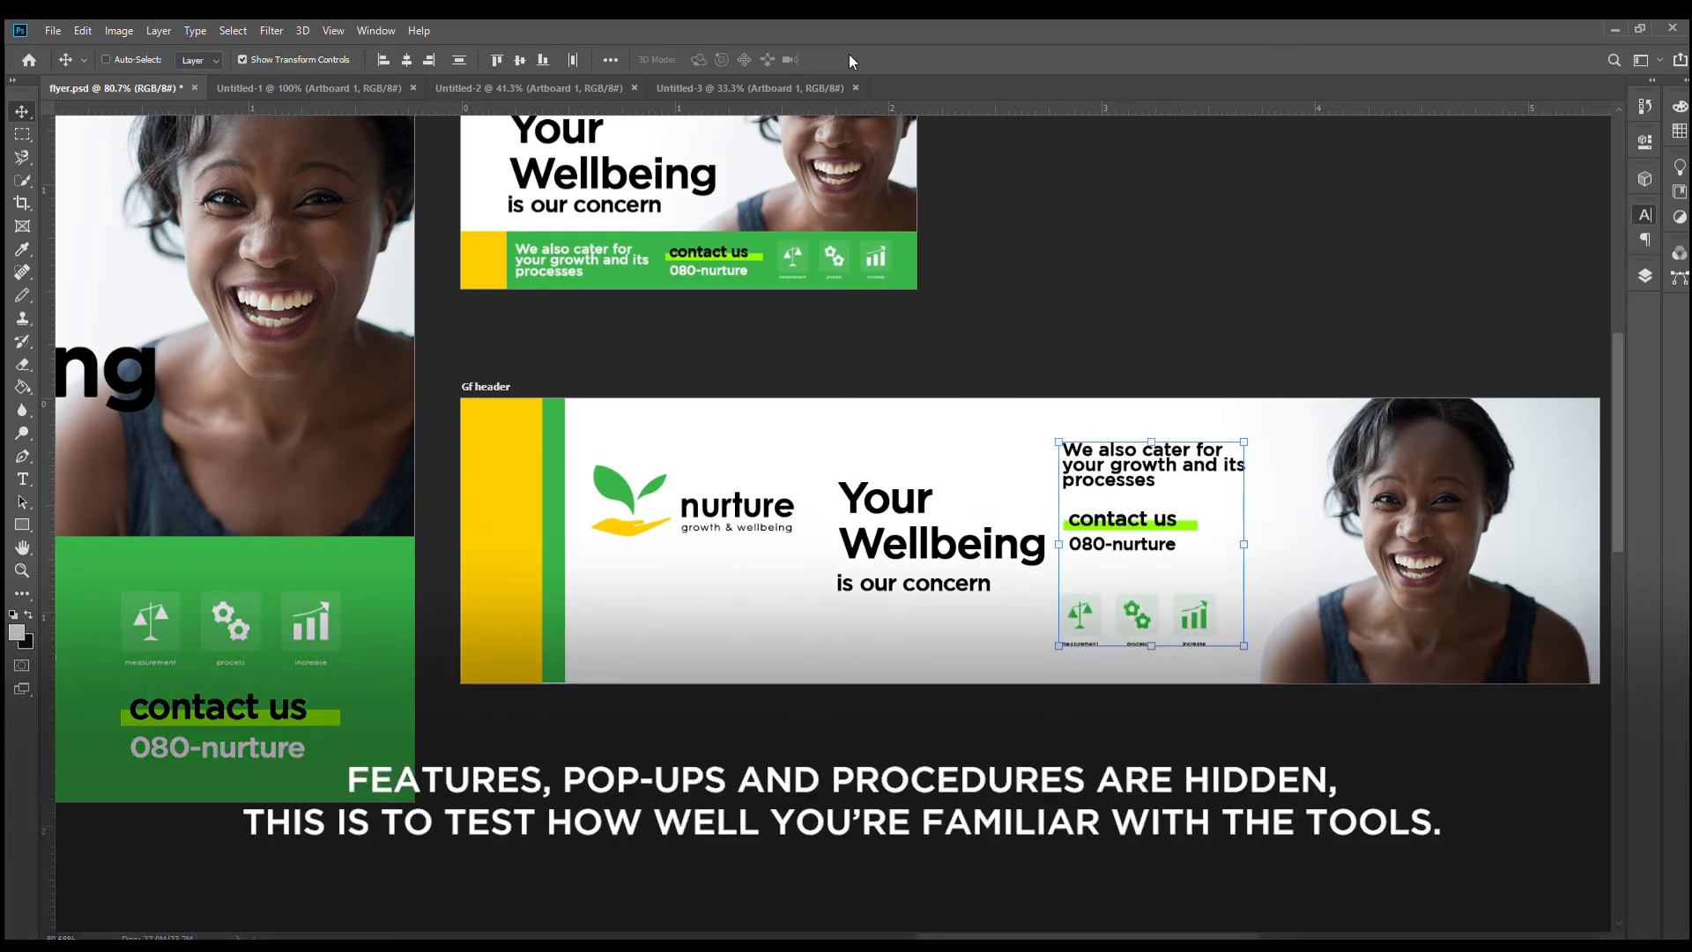
{"action": "left_click_drag", "start_coordinate": [1117, 468], "coordinate": [1128, 467]}
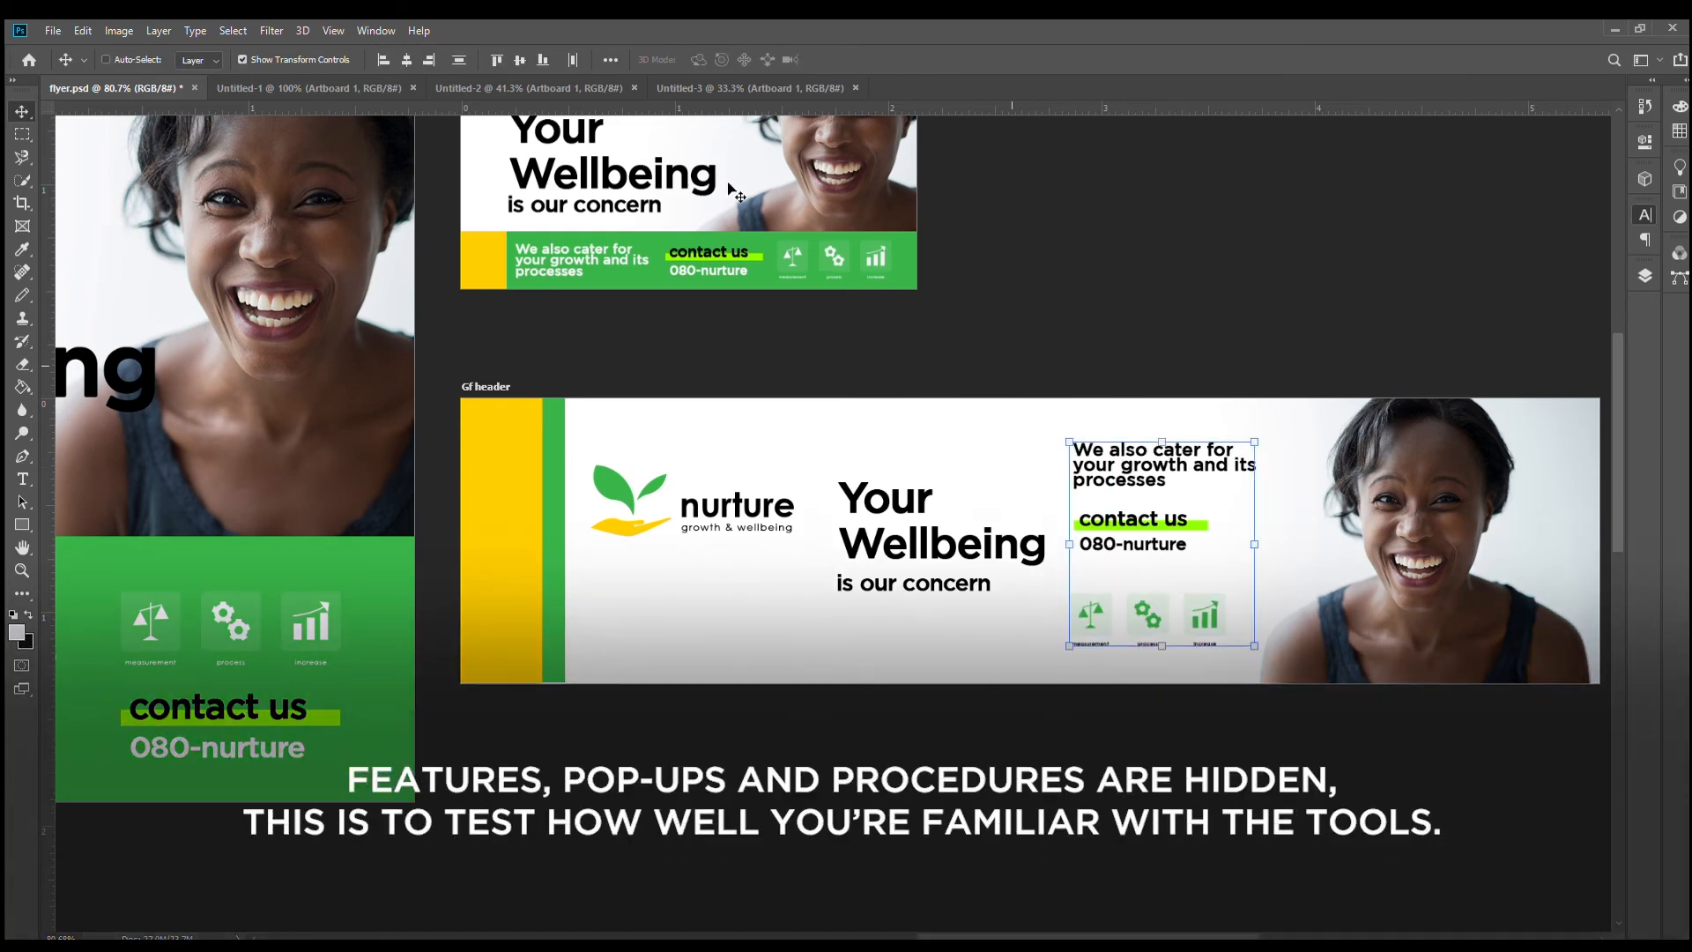
{"action": "left_click", "coordinate": [295, 59]}
- Examine the Gf header's layout and the spacing between its logo, heading, contact column and photo
{"action": "scroll", "coordinate": [955, 453], "scroll_direction": "up", "scroll_amount": 3}
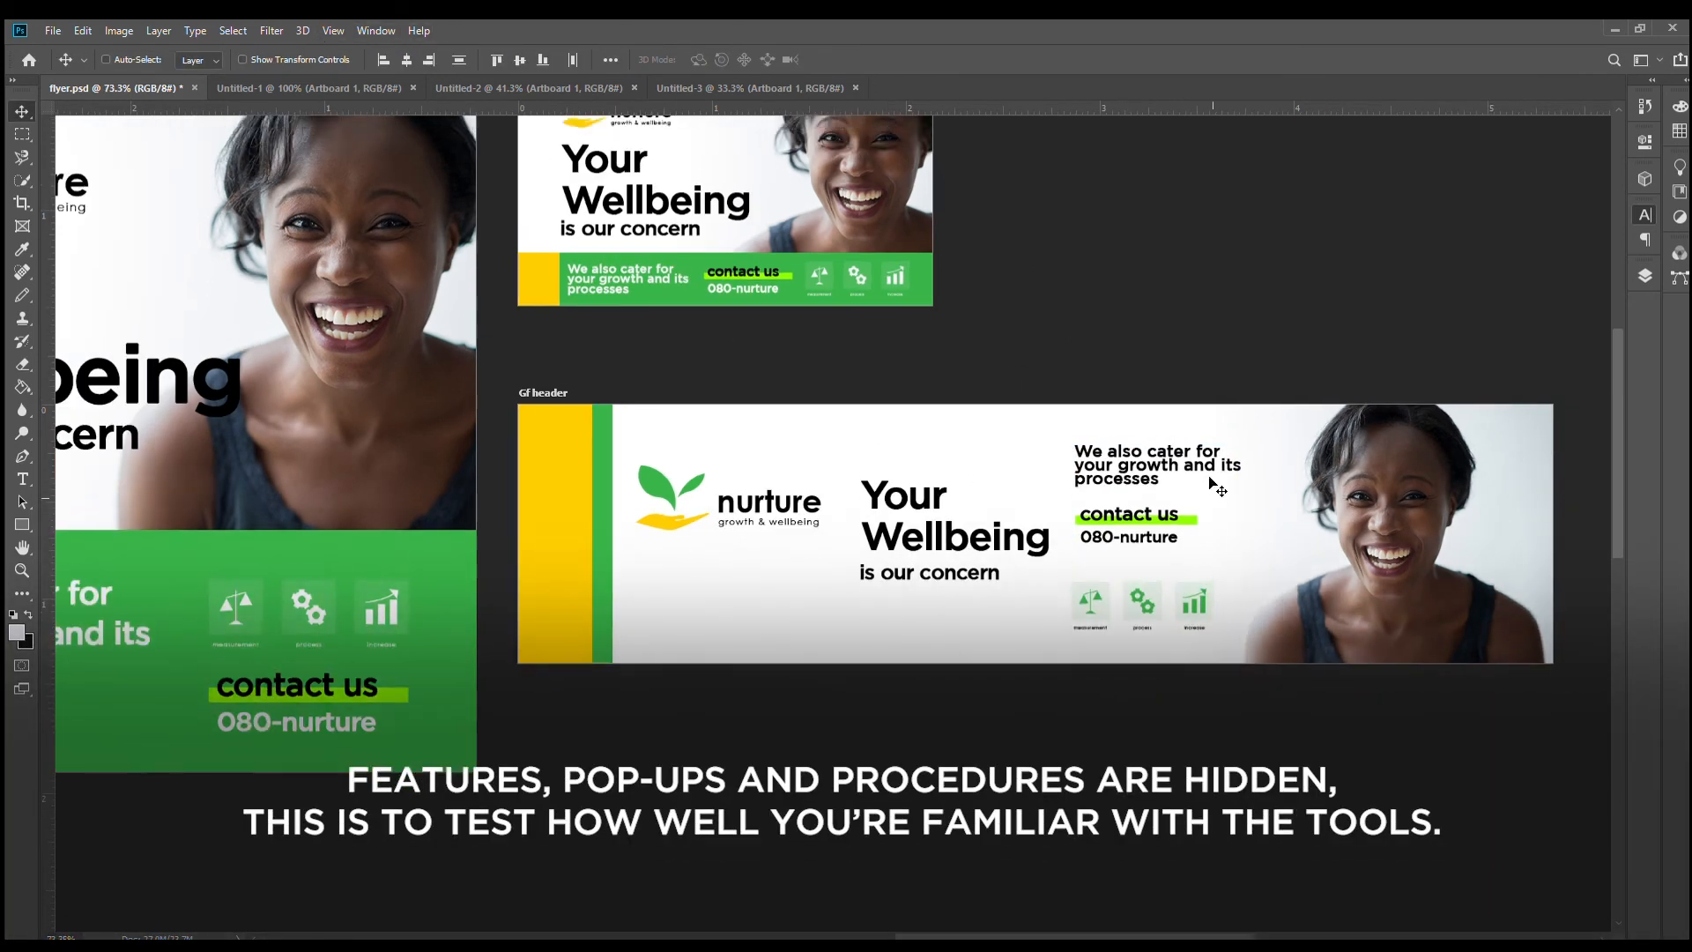
{"action": "scroll", "coordinate": [1061, 506], "scroll_direction": "down", "scroll_amount": 4}
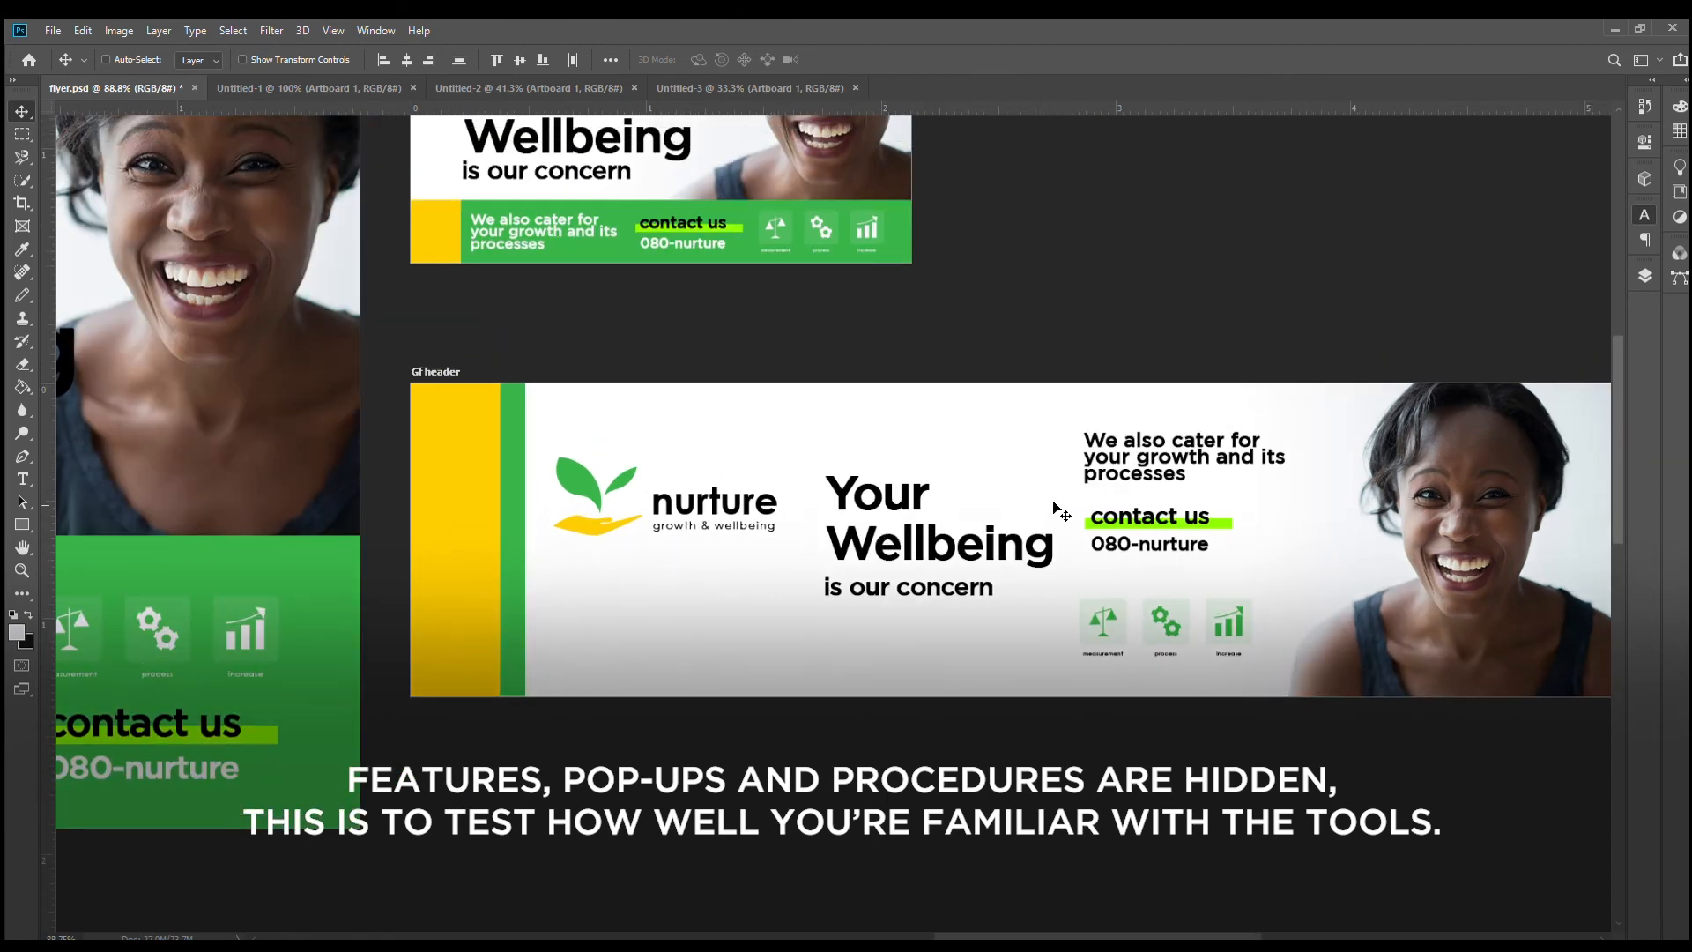
{"action": "scroll", "coordinate": [1003, 562], "scroll_direction": "up", "scroll_amount": 3}
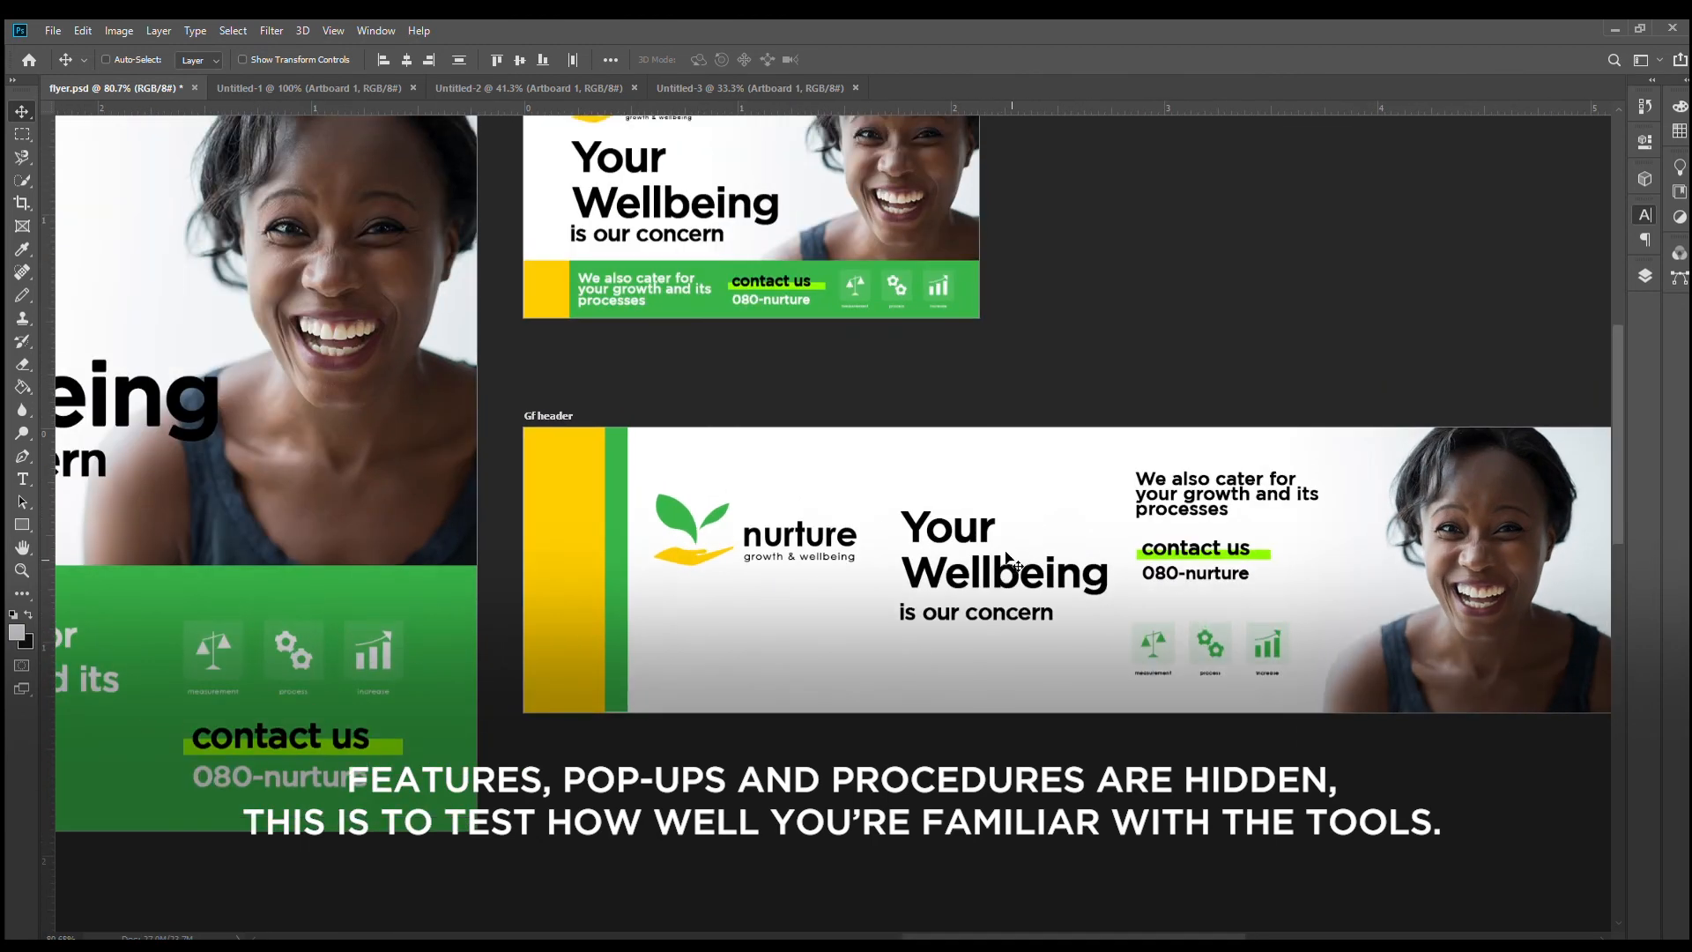
{"action": "scroll", "coordinate": [1008, 559], "scroll_direction": "down", "scroll_amount": 2}
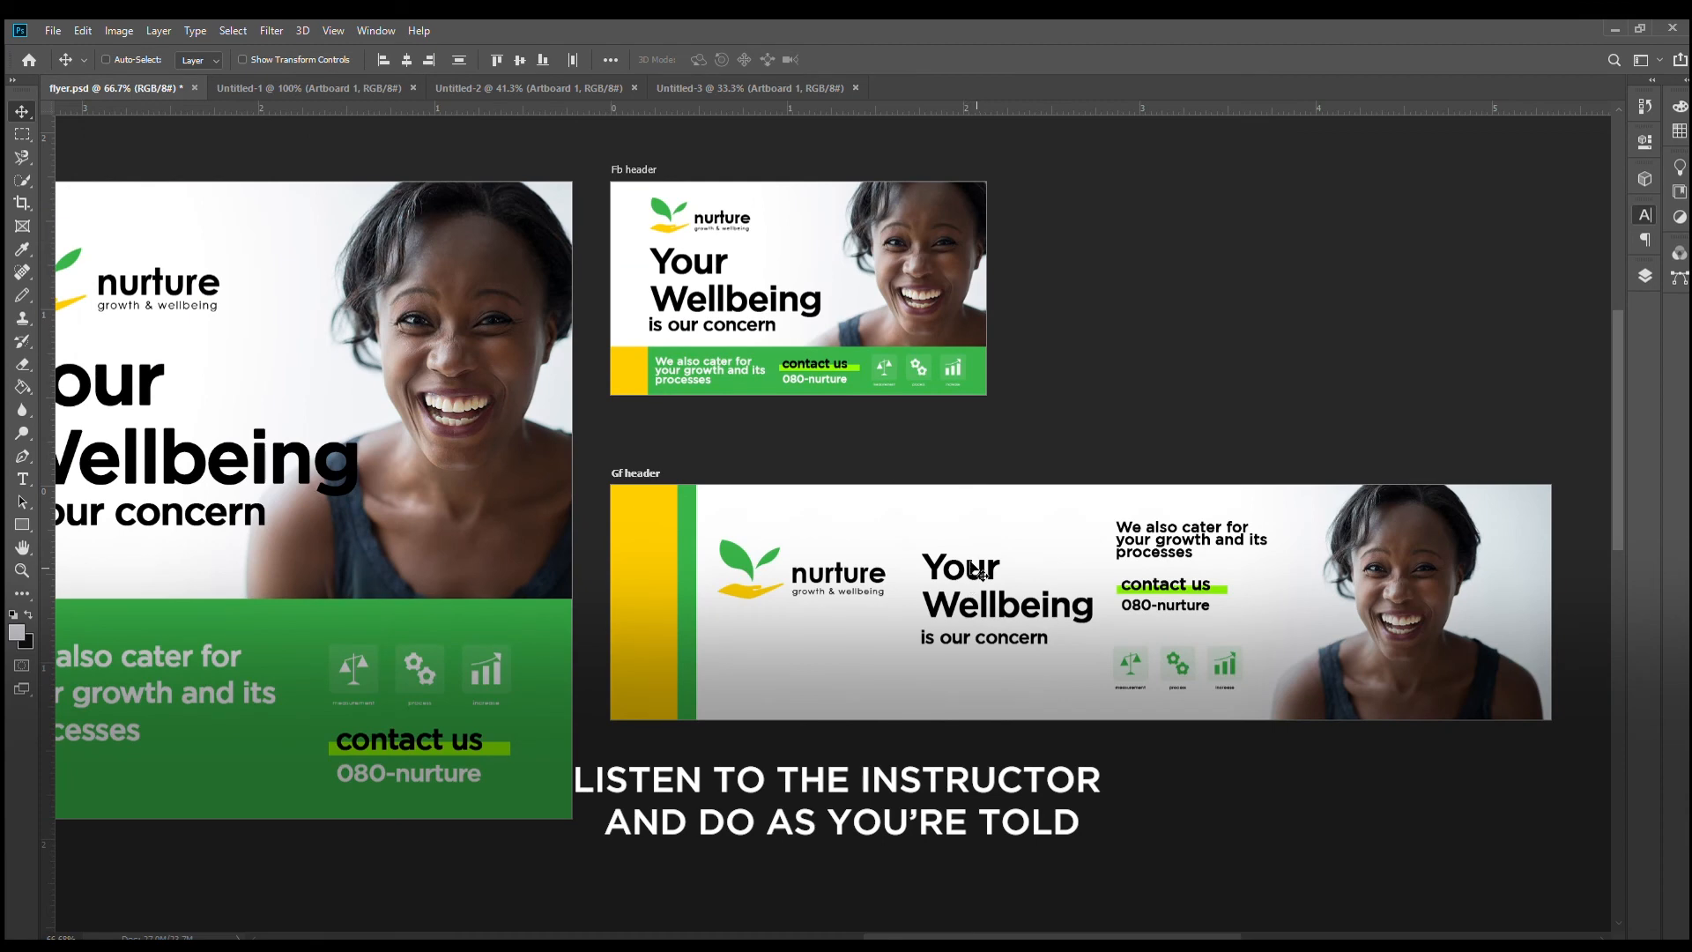
{"action": "scroll", "coordinate": [981, 569], "scroll_direction": "up", "scroll_amount": 1}
{"action": "scroll", "coordinate": [995, 572], "scroll_direction": "down", "scroll_amount": 1}
{"action": "scroll", "coordinate": [996, 568], "scroll_direction": "up", "scroll_amount": 1}
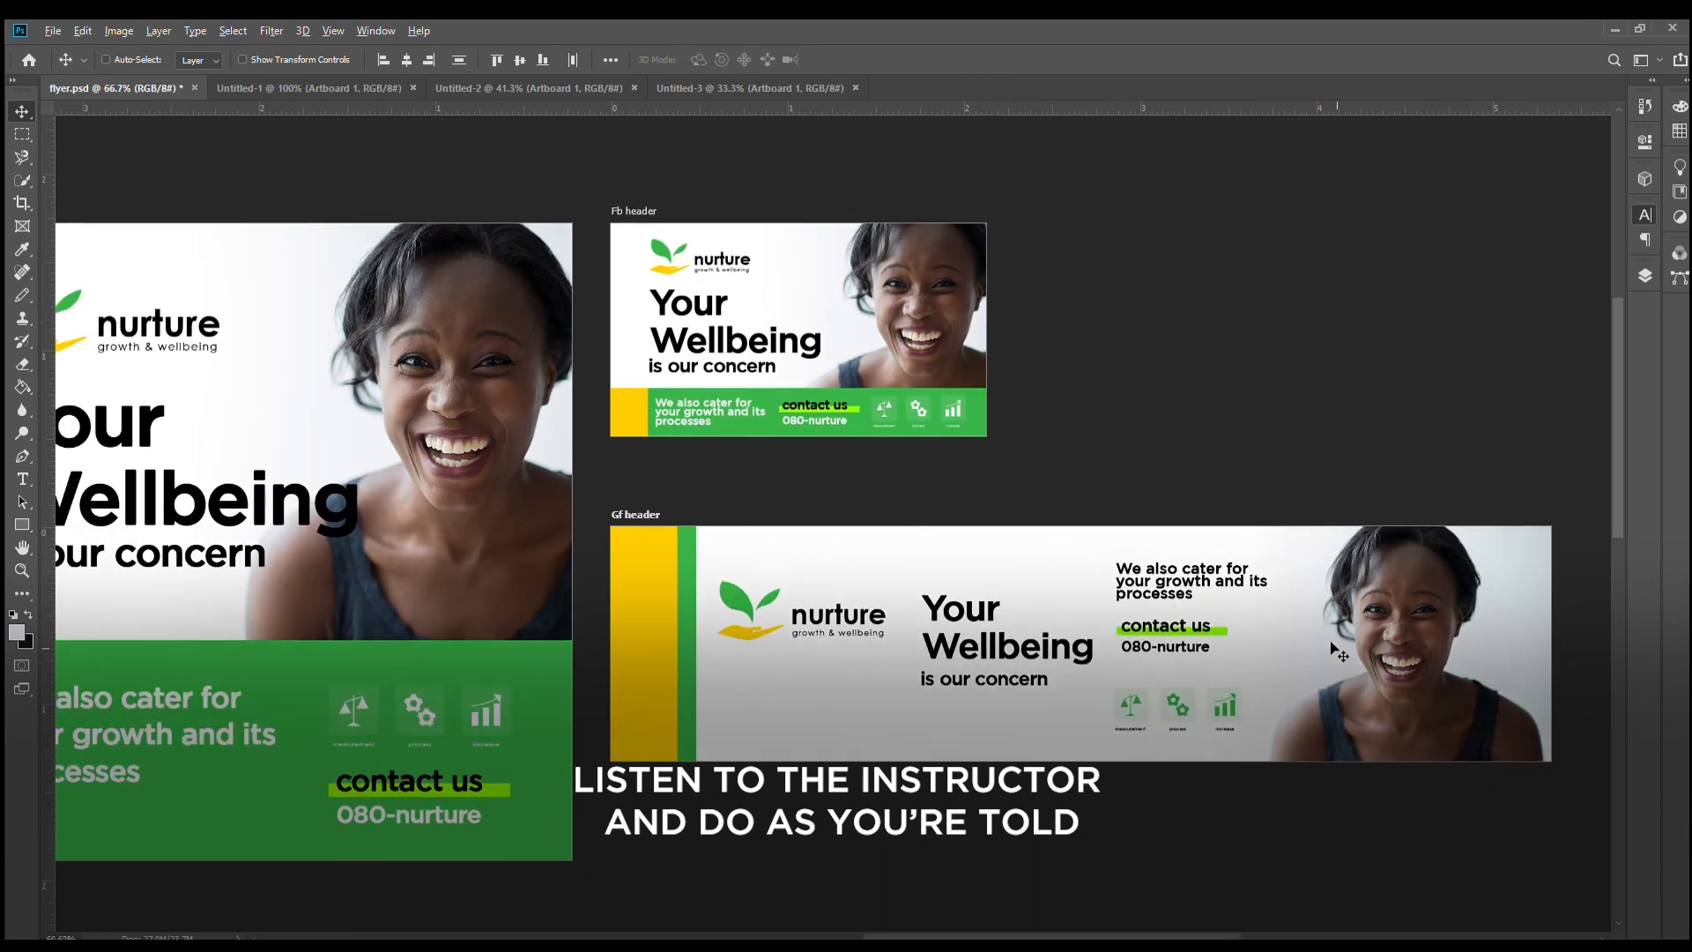
{"action": "scroll", "coordinate": [1049, 617], "scroll_direction": "down", "scroll_amount": 1}
{"action": "scroll", "coordinate": [1057, 620], "scroll_direction": "up", "scroll_amount": 2}
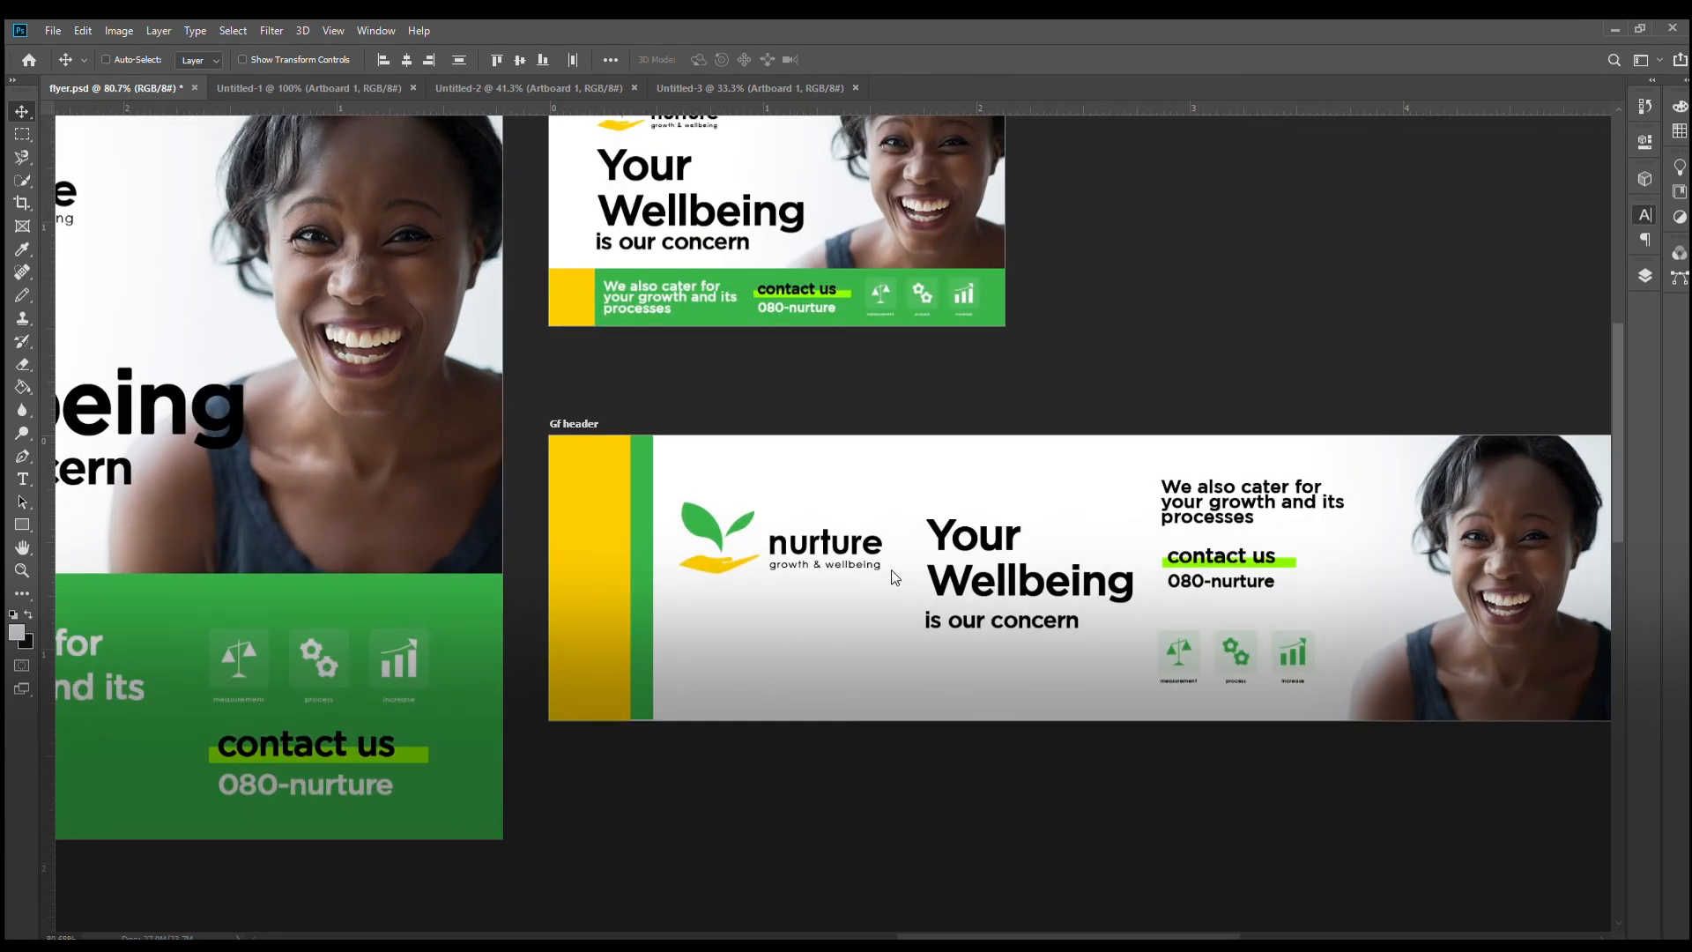
- Move the Gf header's logo down toward the vertical middle and shift the "Your Wellbeing is our concern" texts slightly down and left
{"action": "scroll", "coordinate": [870, 552], "scroll_direction": "up", "scroll_amount": 2}
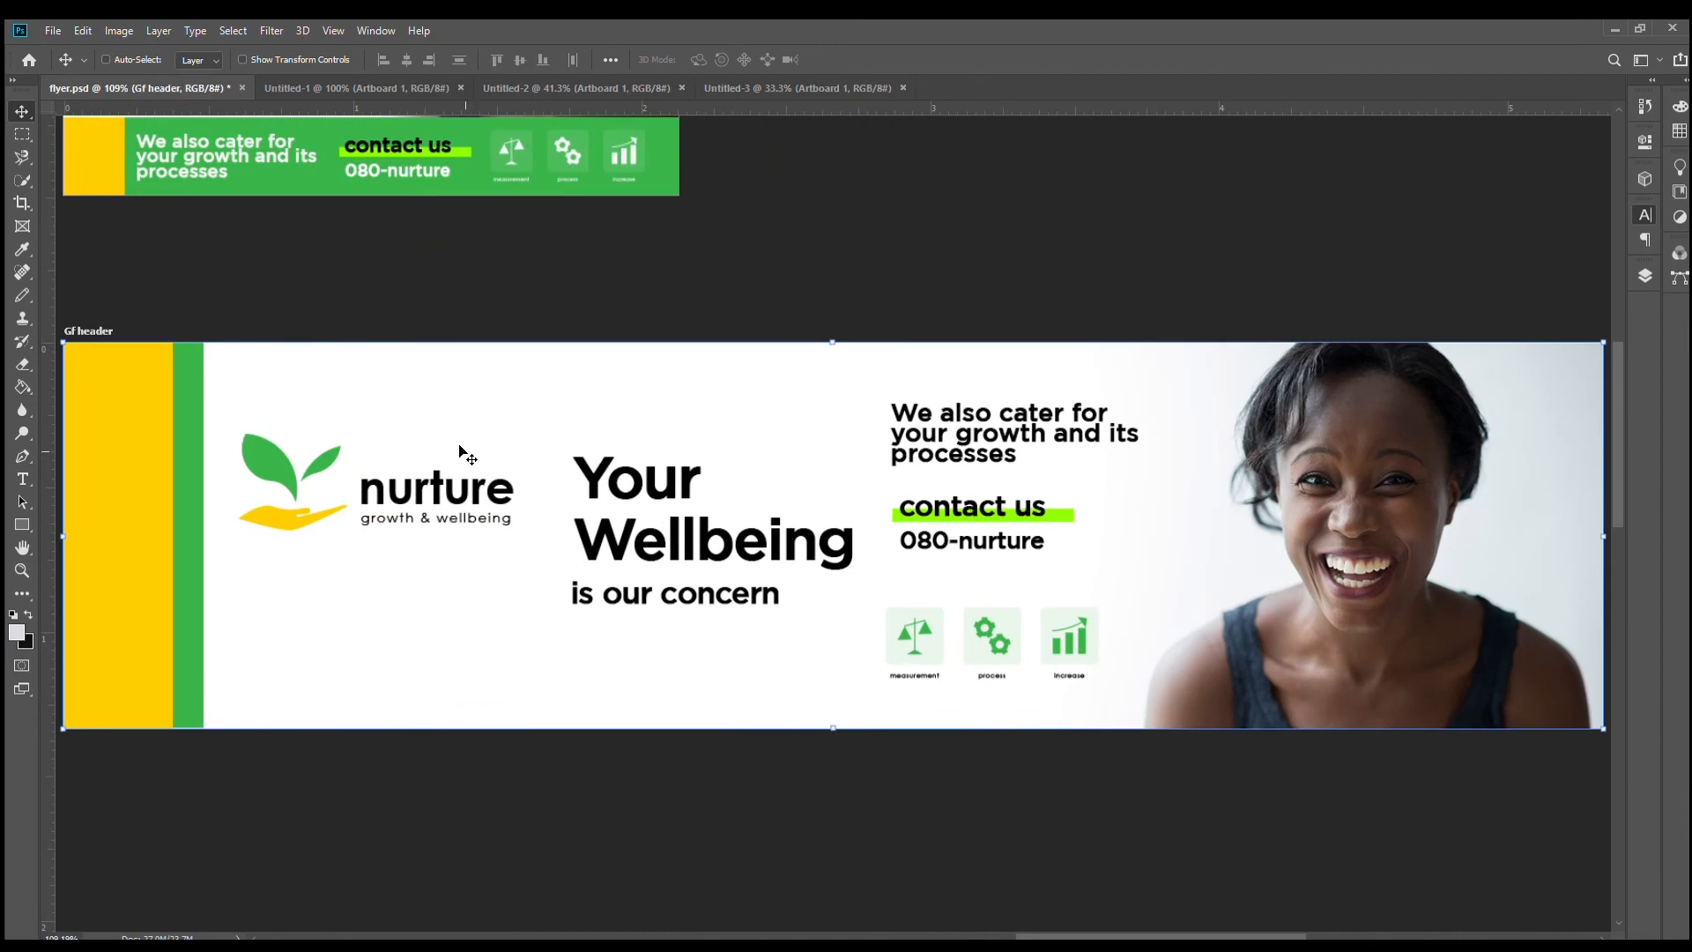
{"action": "left_click_drag", "start_coordinate": [490, 502], "coordinate": [457, 553]}
{"action": "left_click", "coordinate": [636, 601]}
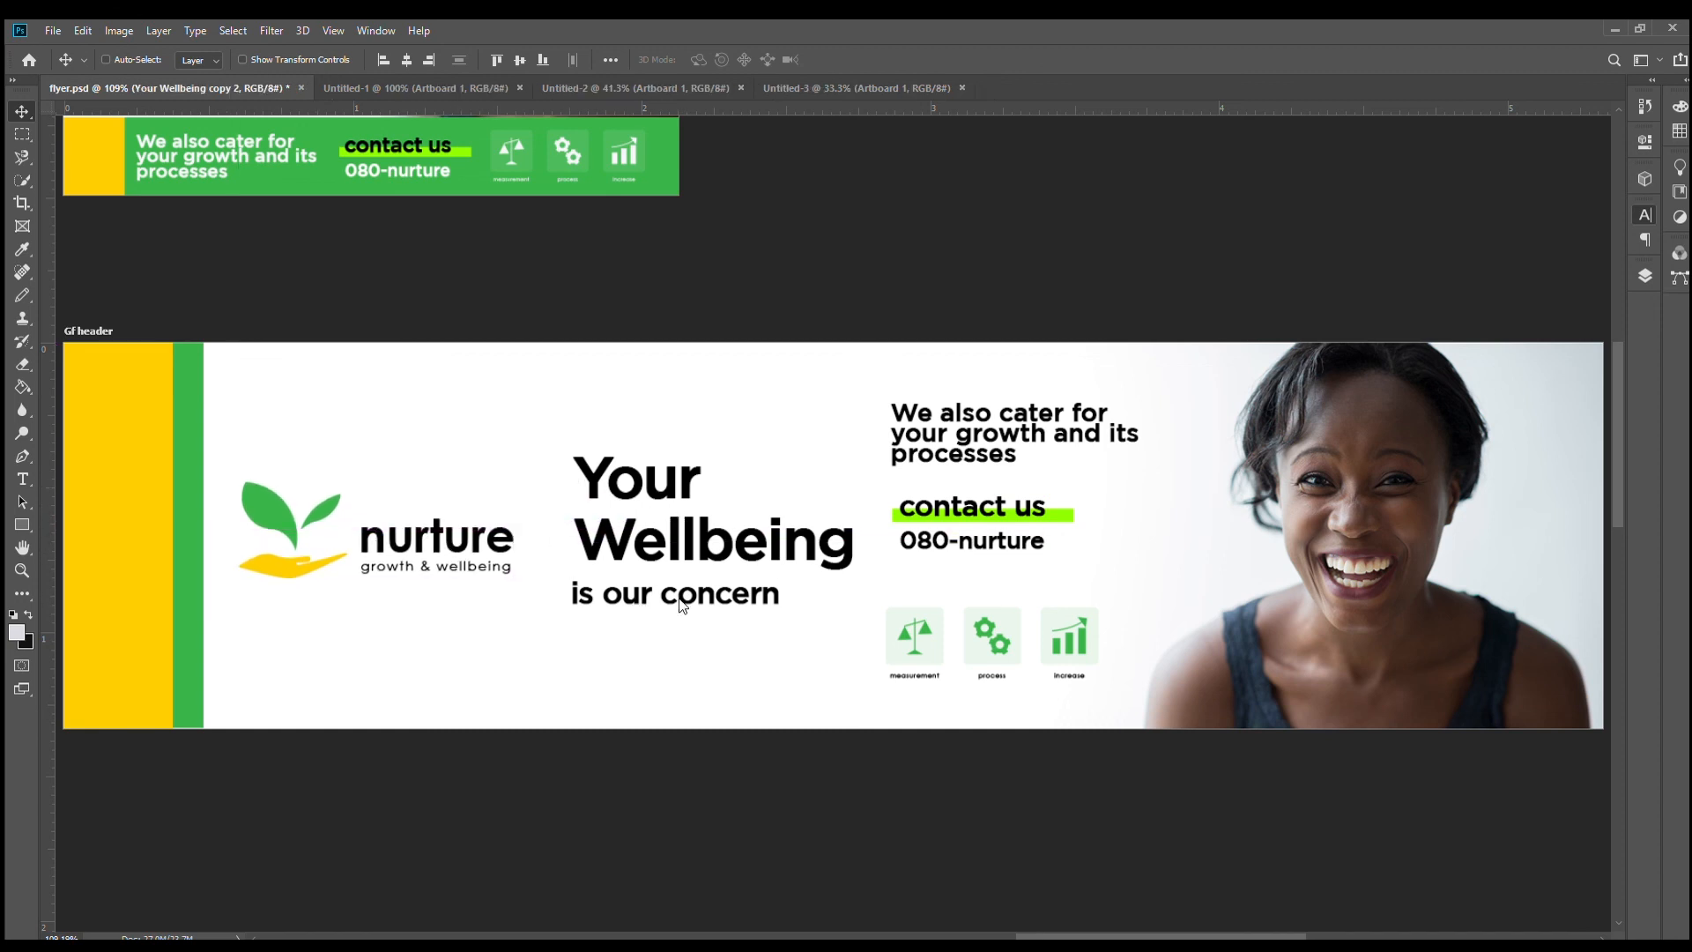
{"action": "scroll", "coordinate": [838, 629], "scroll_direction": "down", "scroll_amount": 3}
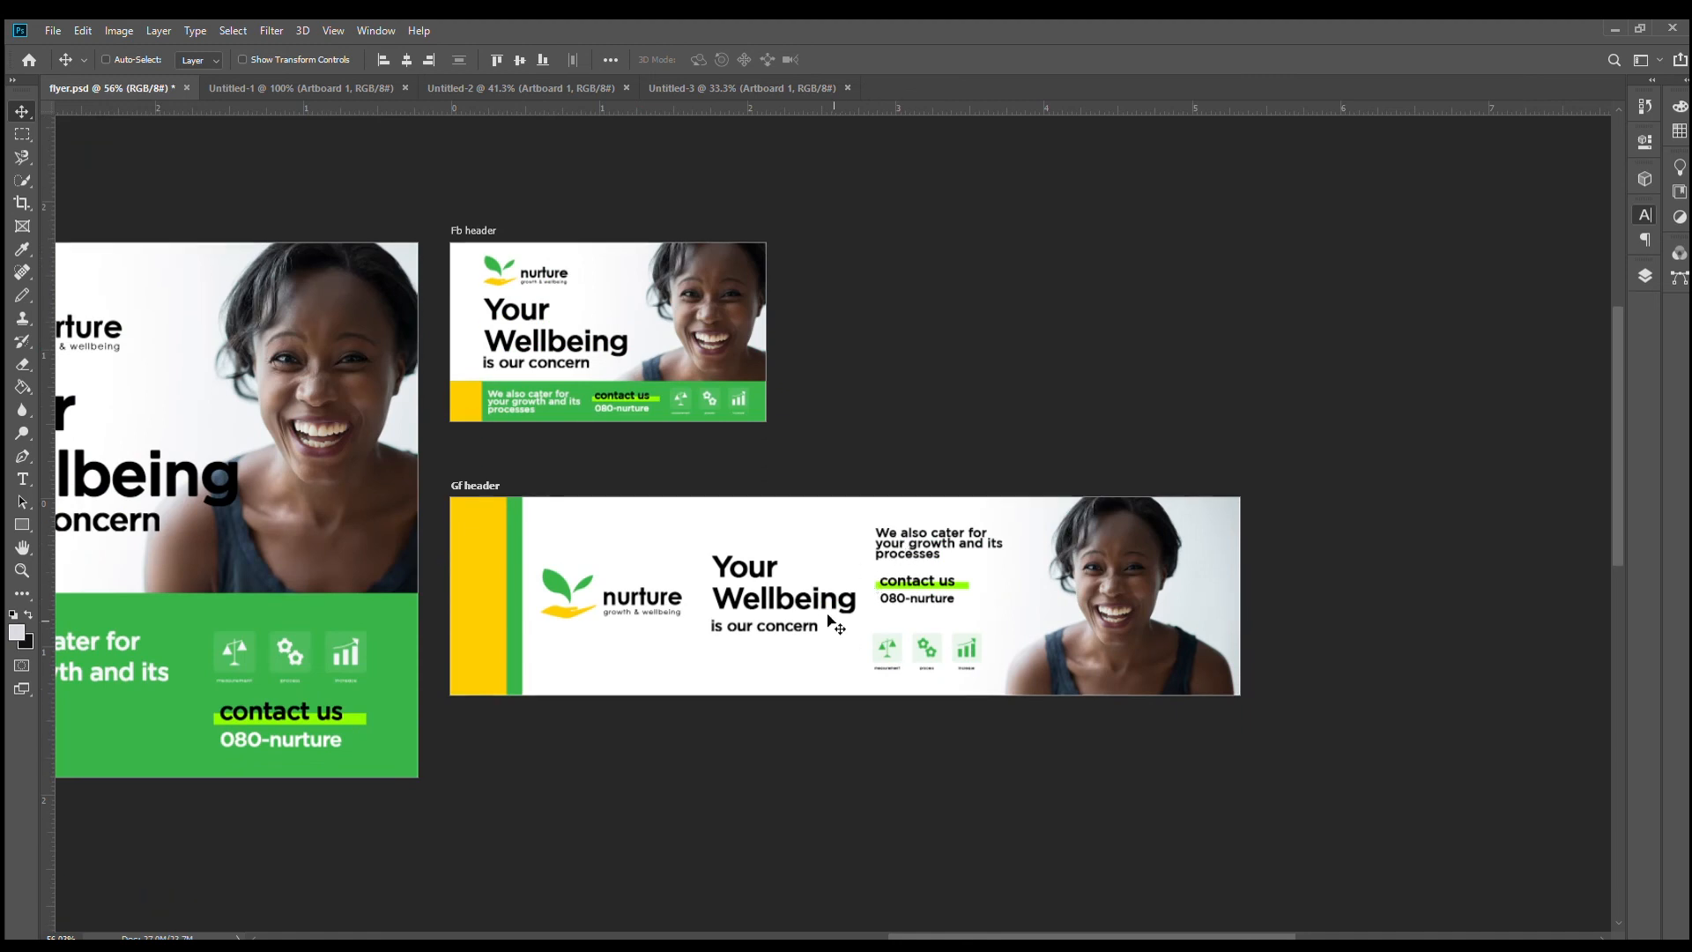
{"action": "left_click_drag", "start_coordinate": [805, 599], "coordinate": [801, 603]}
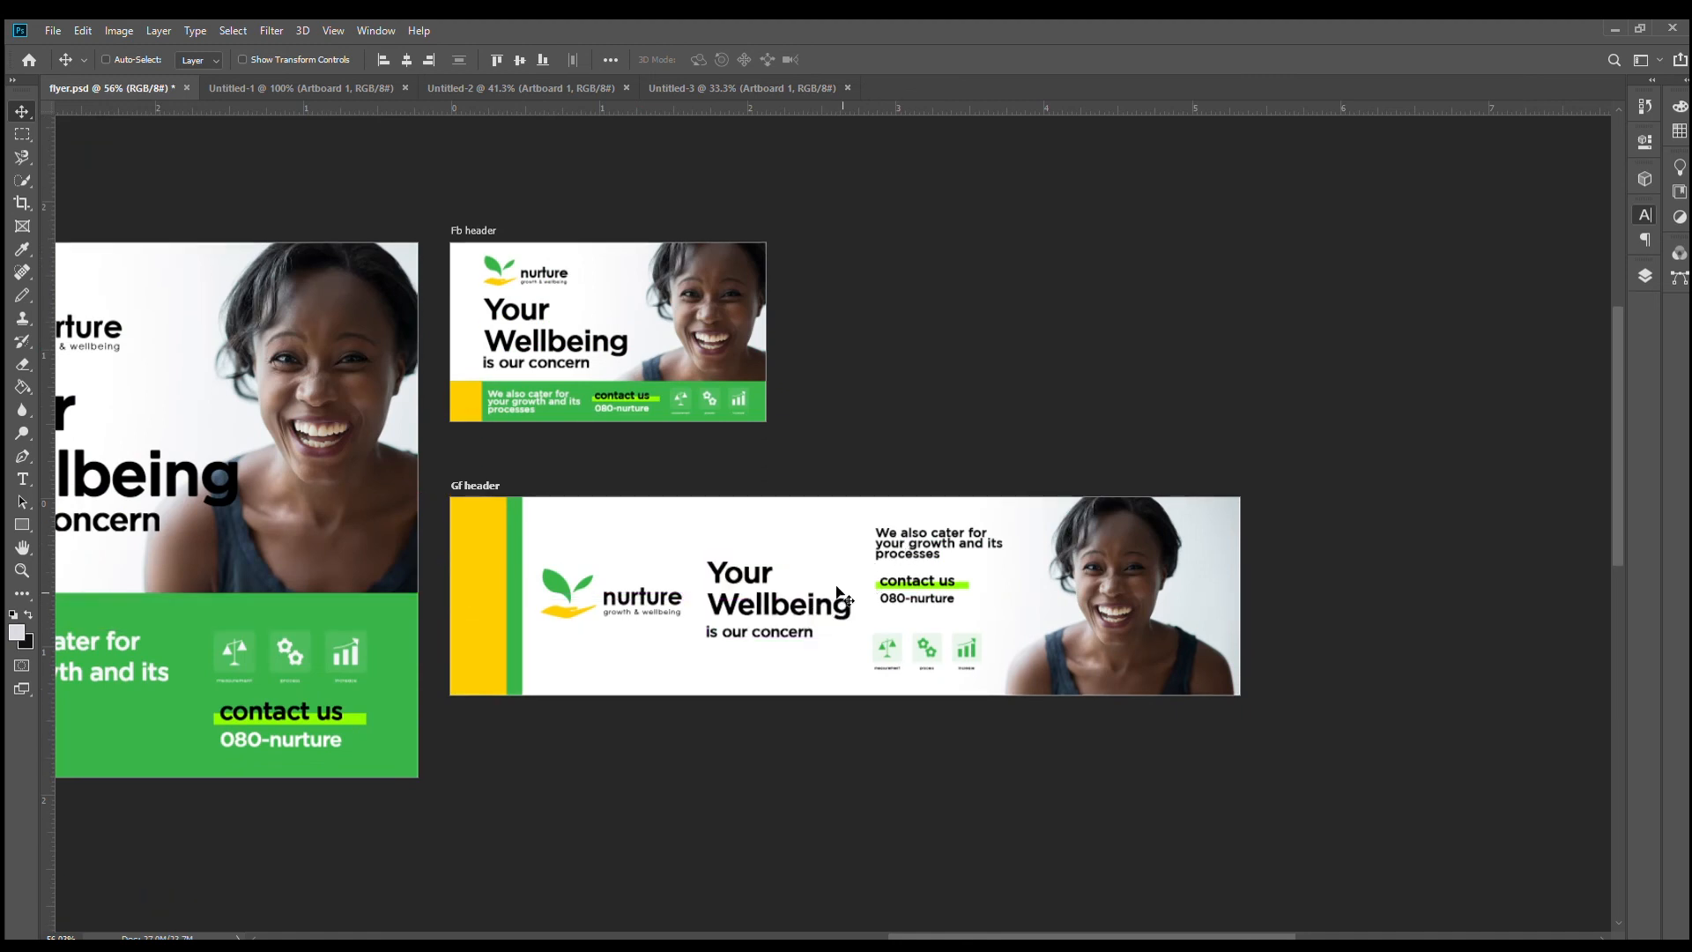
- Draw a thin vertical rectangle about 4 px wide and 370 px high between the Gf header's heading and contact column
{"action": "scroll", "coordinate": [1003, 532], "scroll_direction": "down", "scroll_amount": 2}
{"action": "scroll", "coordinate": [925, 564], "scroll_direction": "down", "scroll_amount": 2}
{"action": "scroll", "coordinate": [731, 537], "scroll_direction": "up", "scroll_amount": 3}
{"action": "scroll", "coordinate": [793, 516], "scroll_direction": "up", "scroll_amount": 2}
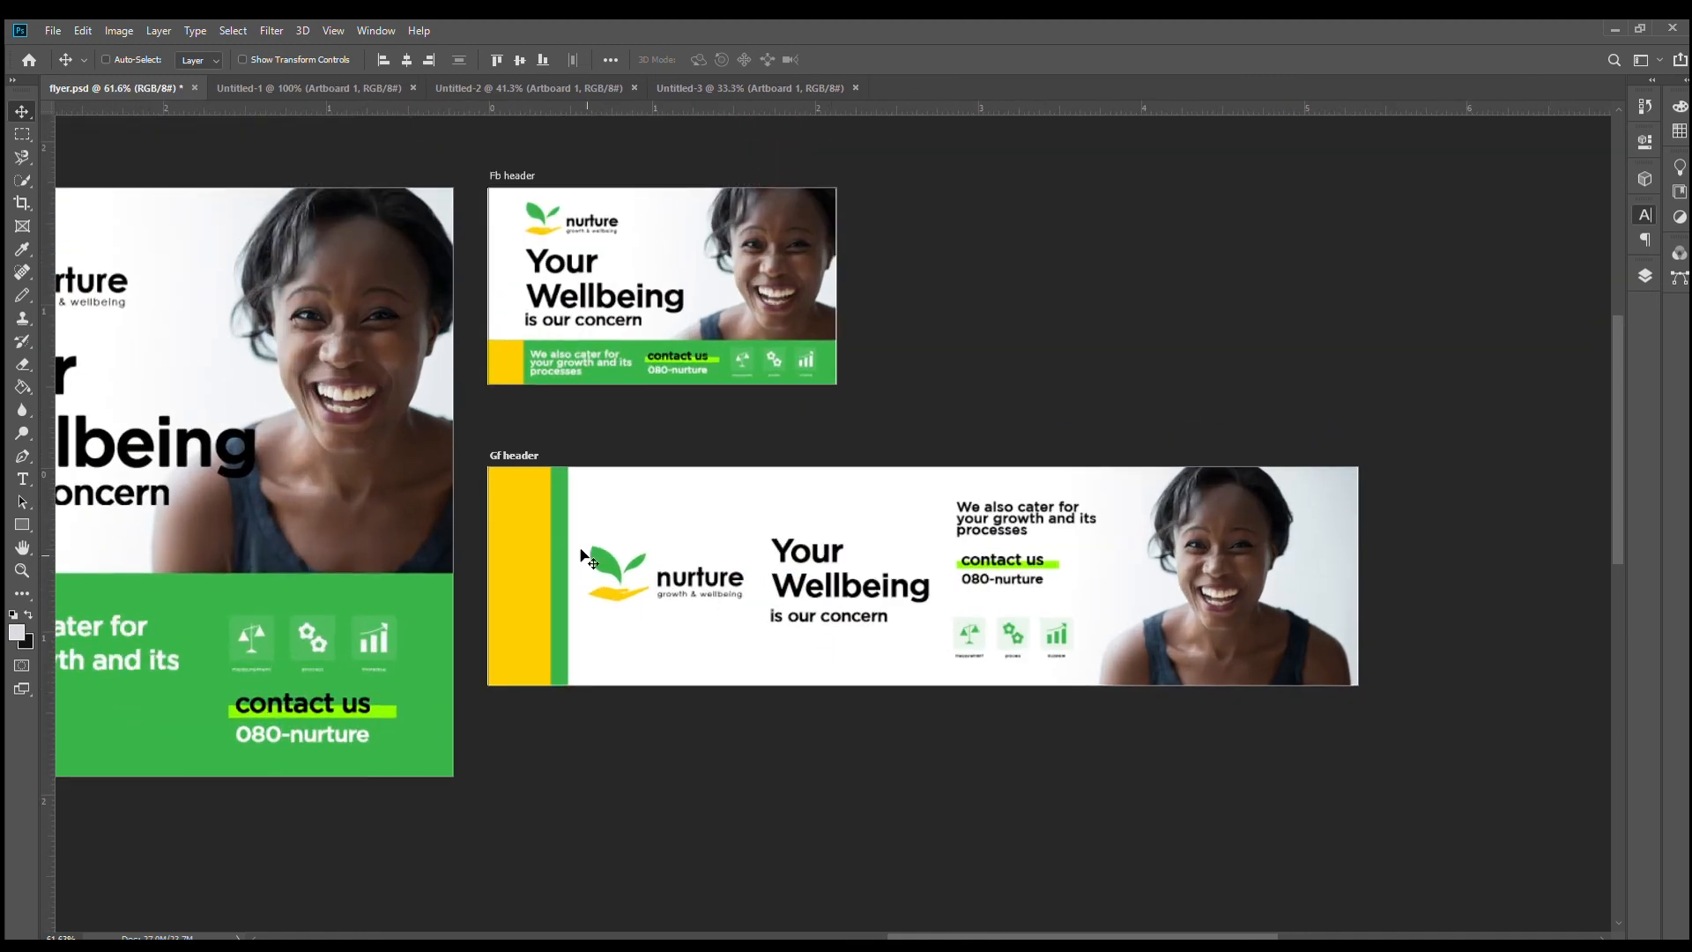
{"action": "scroll", "coordinate": [970, 627], "scroll_direction": "down", "scroll_amount": 1}
{"action": "scroll", "coordinate": [995, 634], "scroll_direction": "up", "scroll_amount": 1}
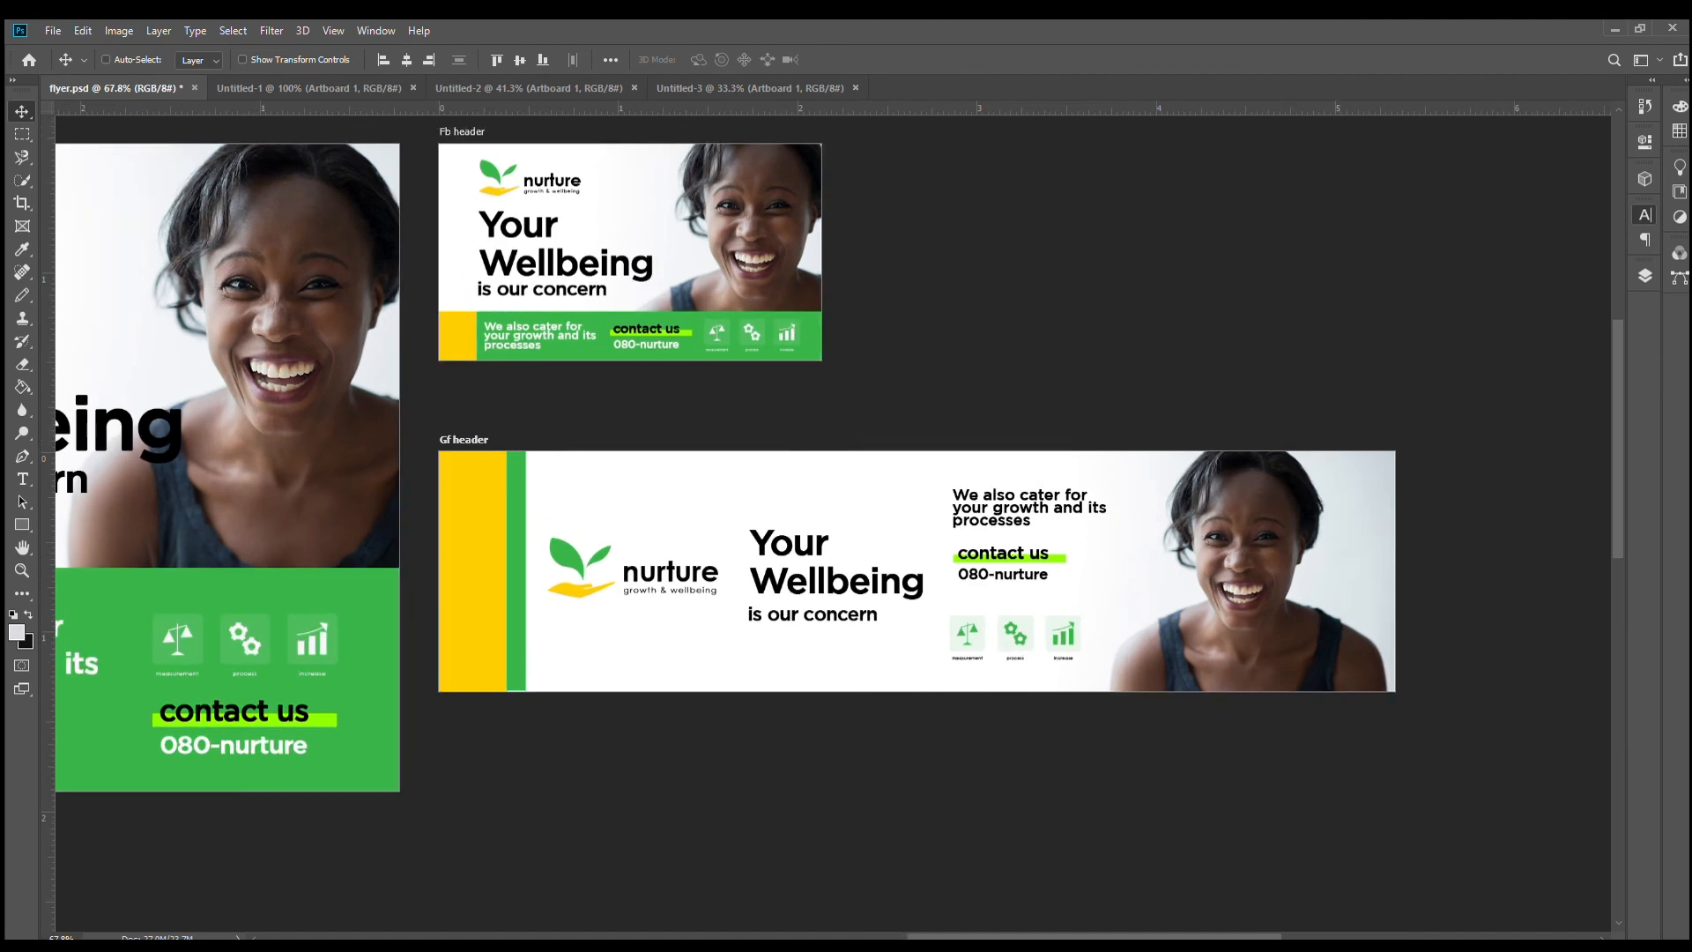
{"action": "left_click", "coordinate": [22, 525]}
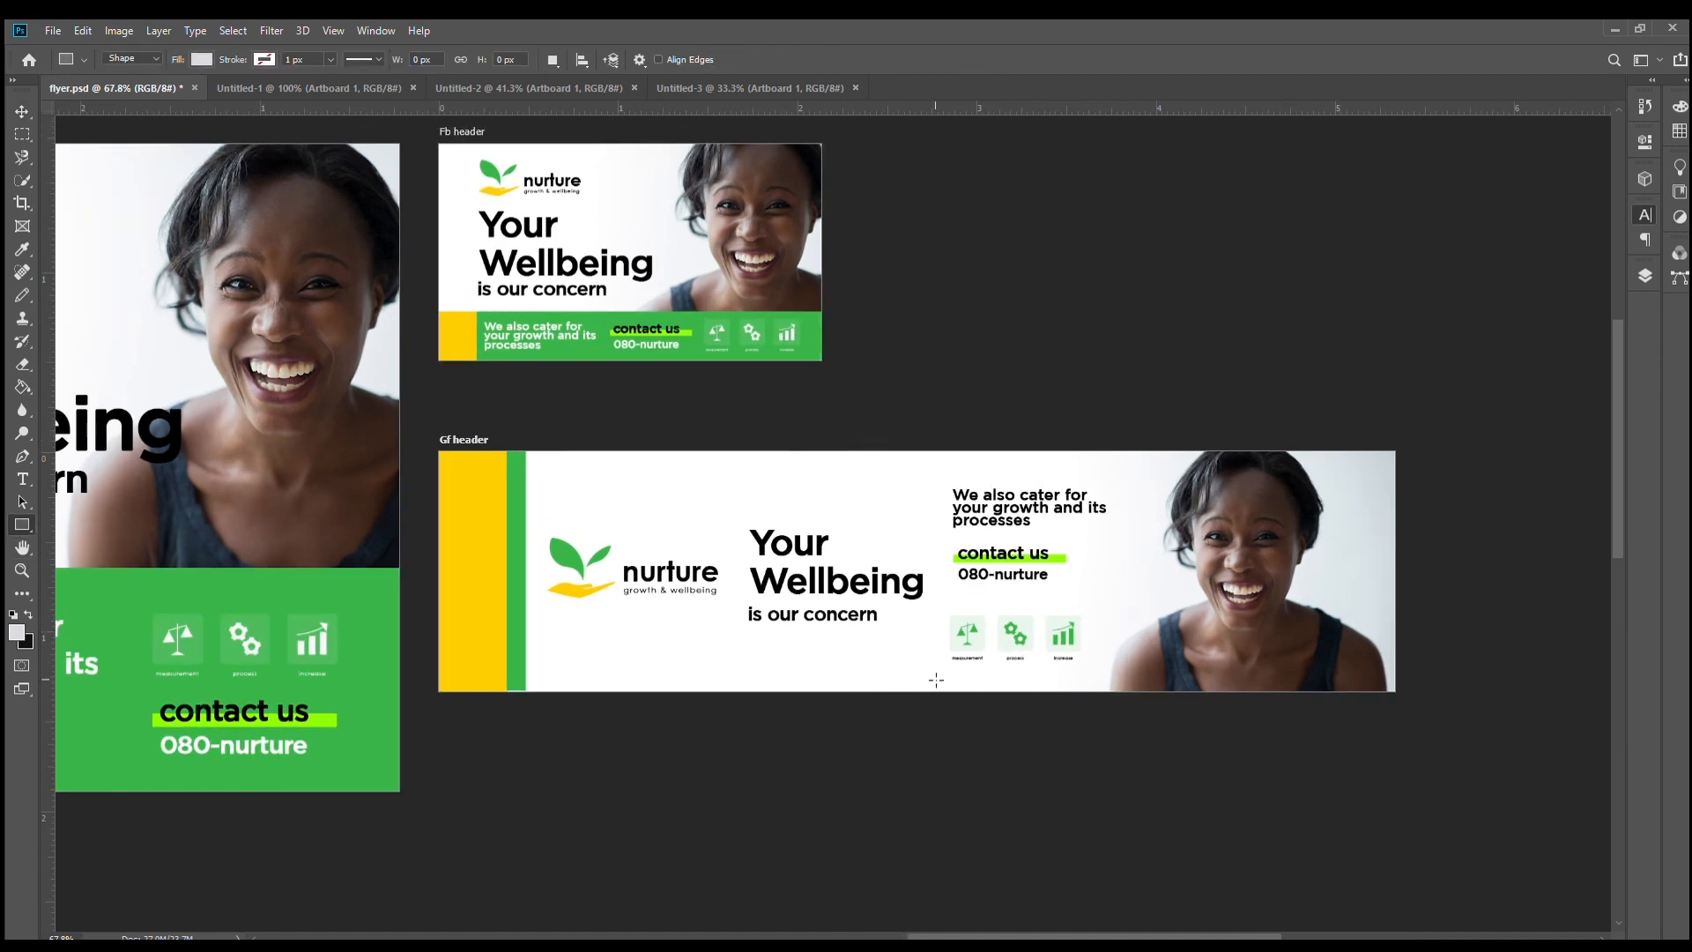
{"action": "left_click_drag", "start_coordinate": [936, 679], "coordinate": [932, 457]}
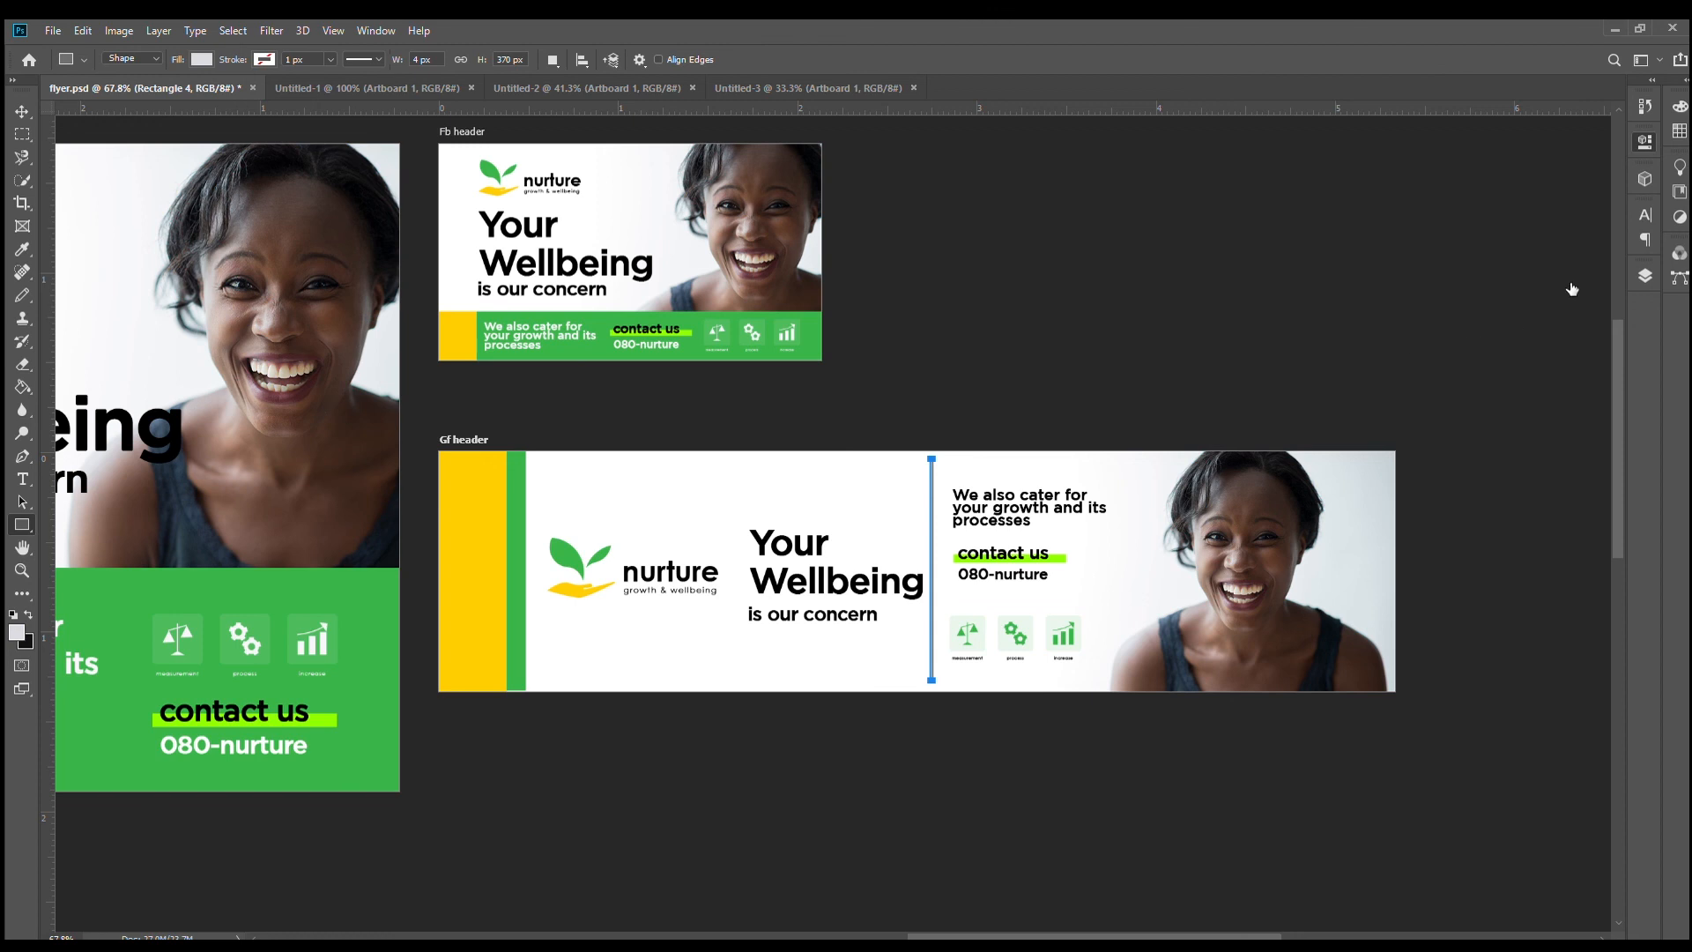
- Fill the Gf header's thin vertical divider with the design's green
{"action": "key", "text": "i"}
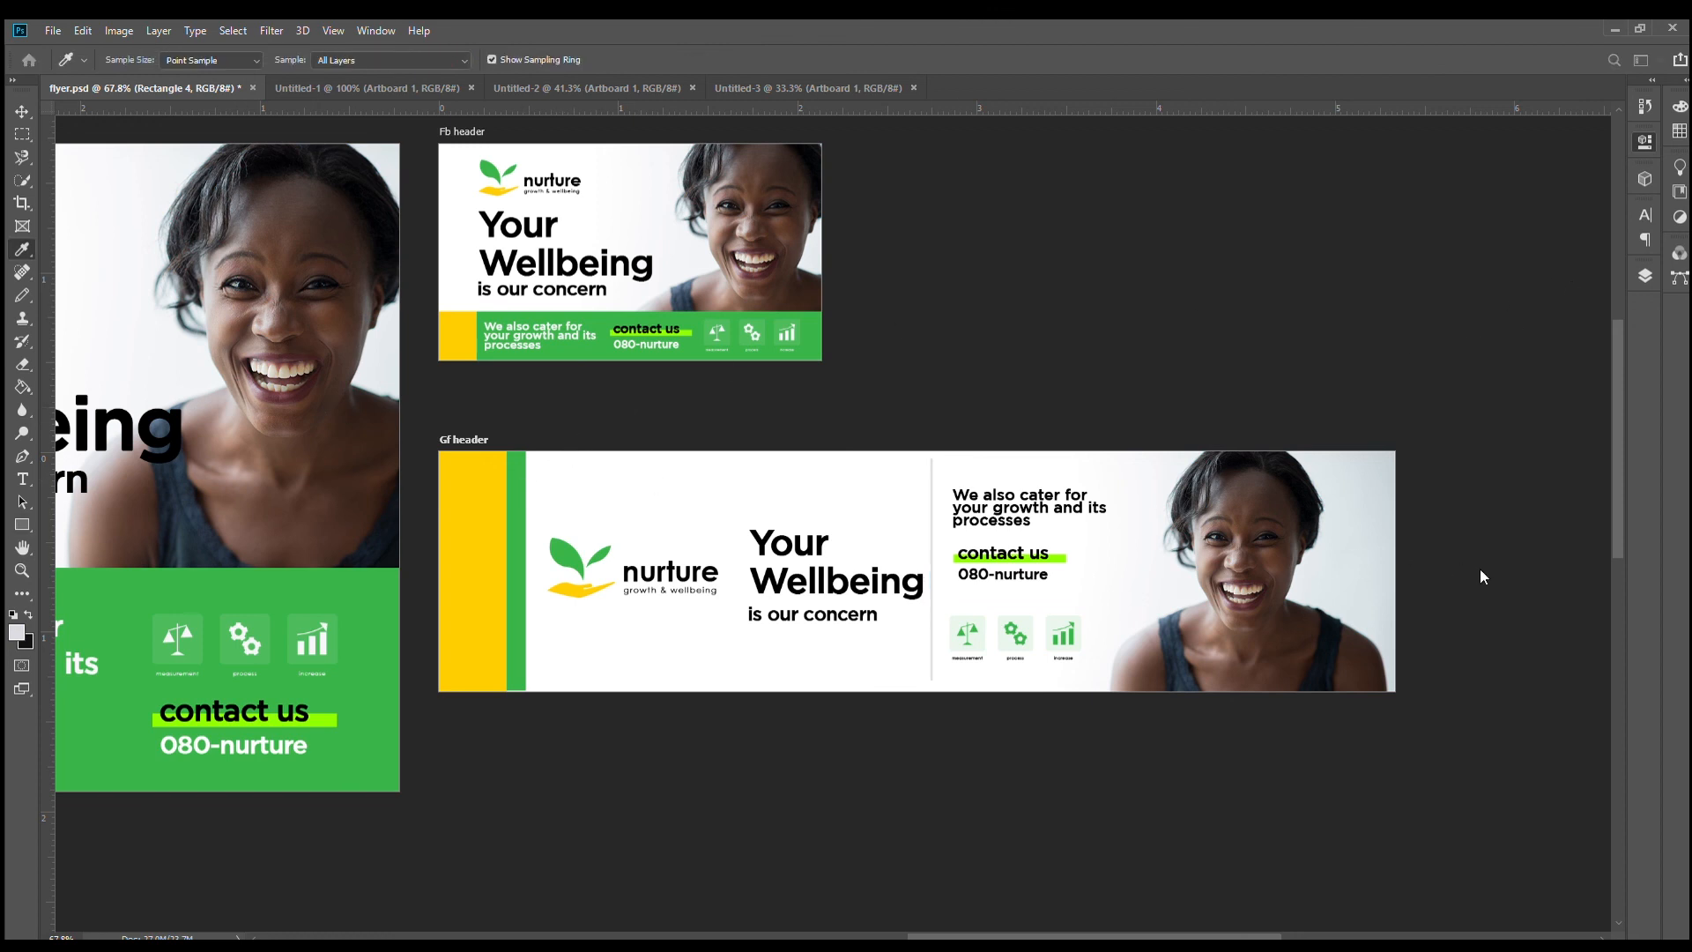
{"action": "key", "text": "u"}
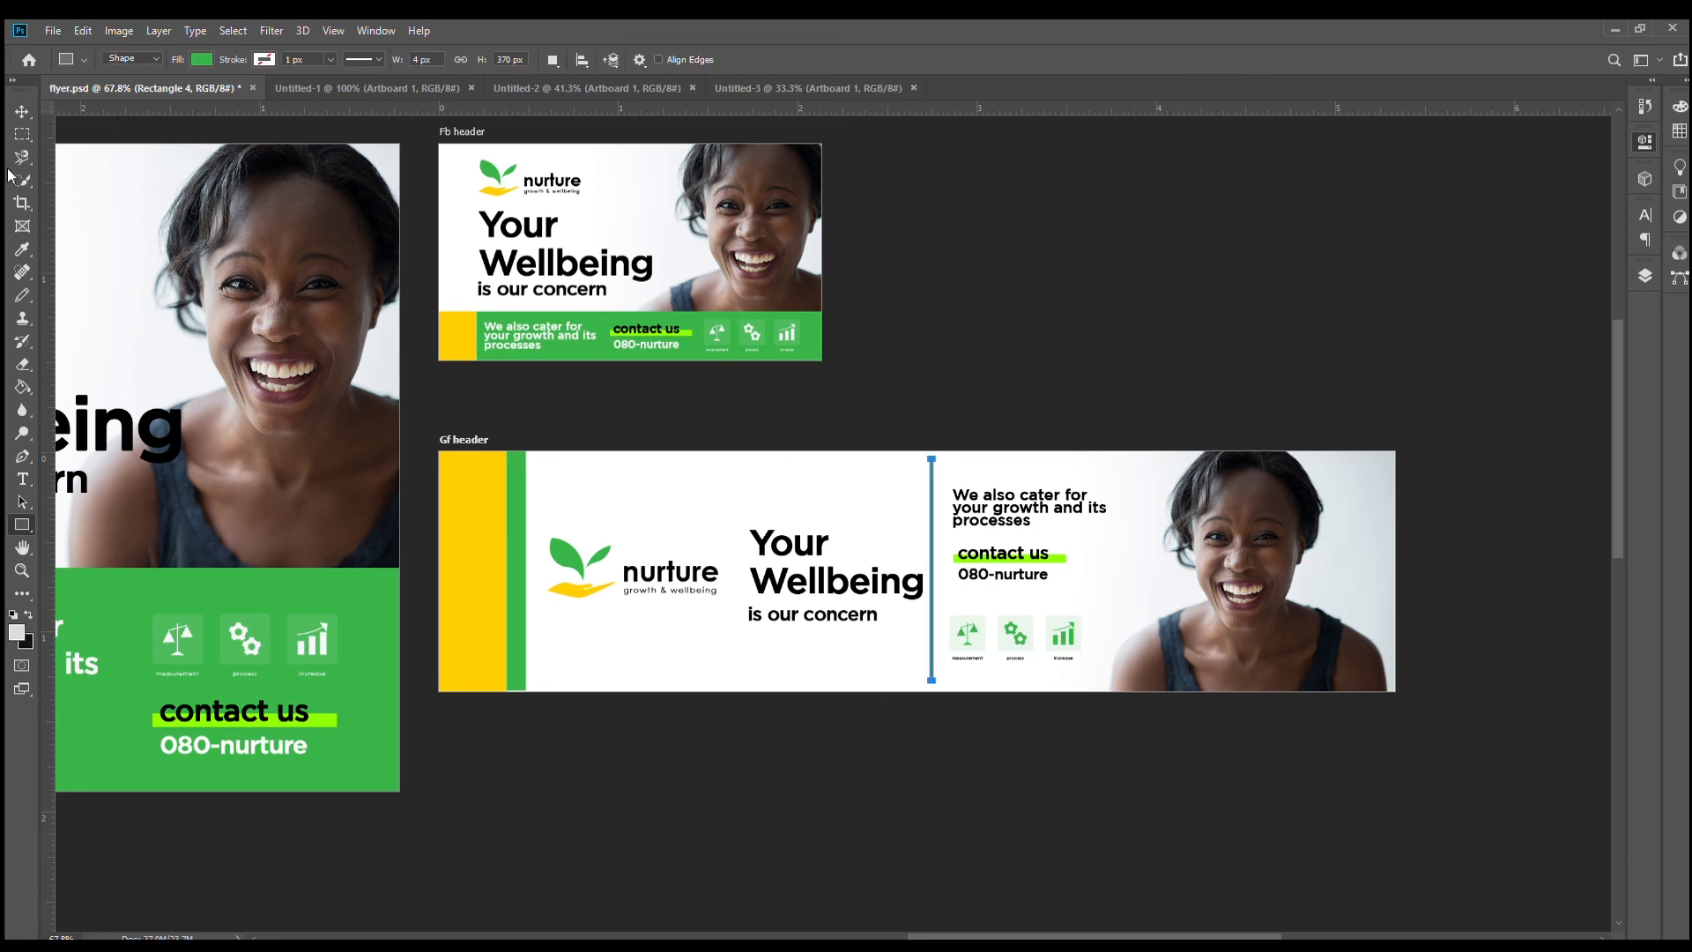
{"action": "left_click", "coordinate": [22, 111]}
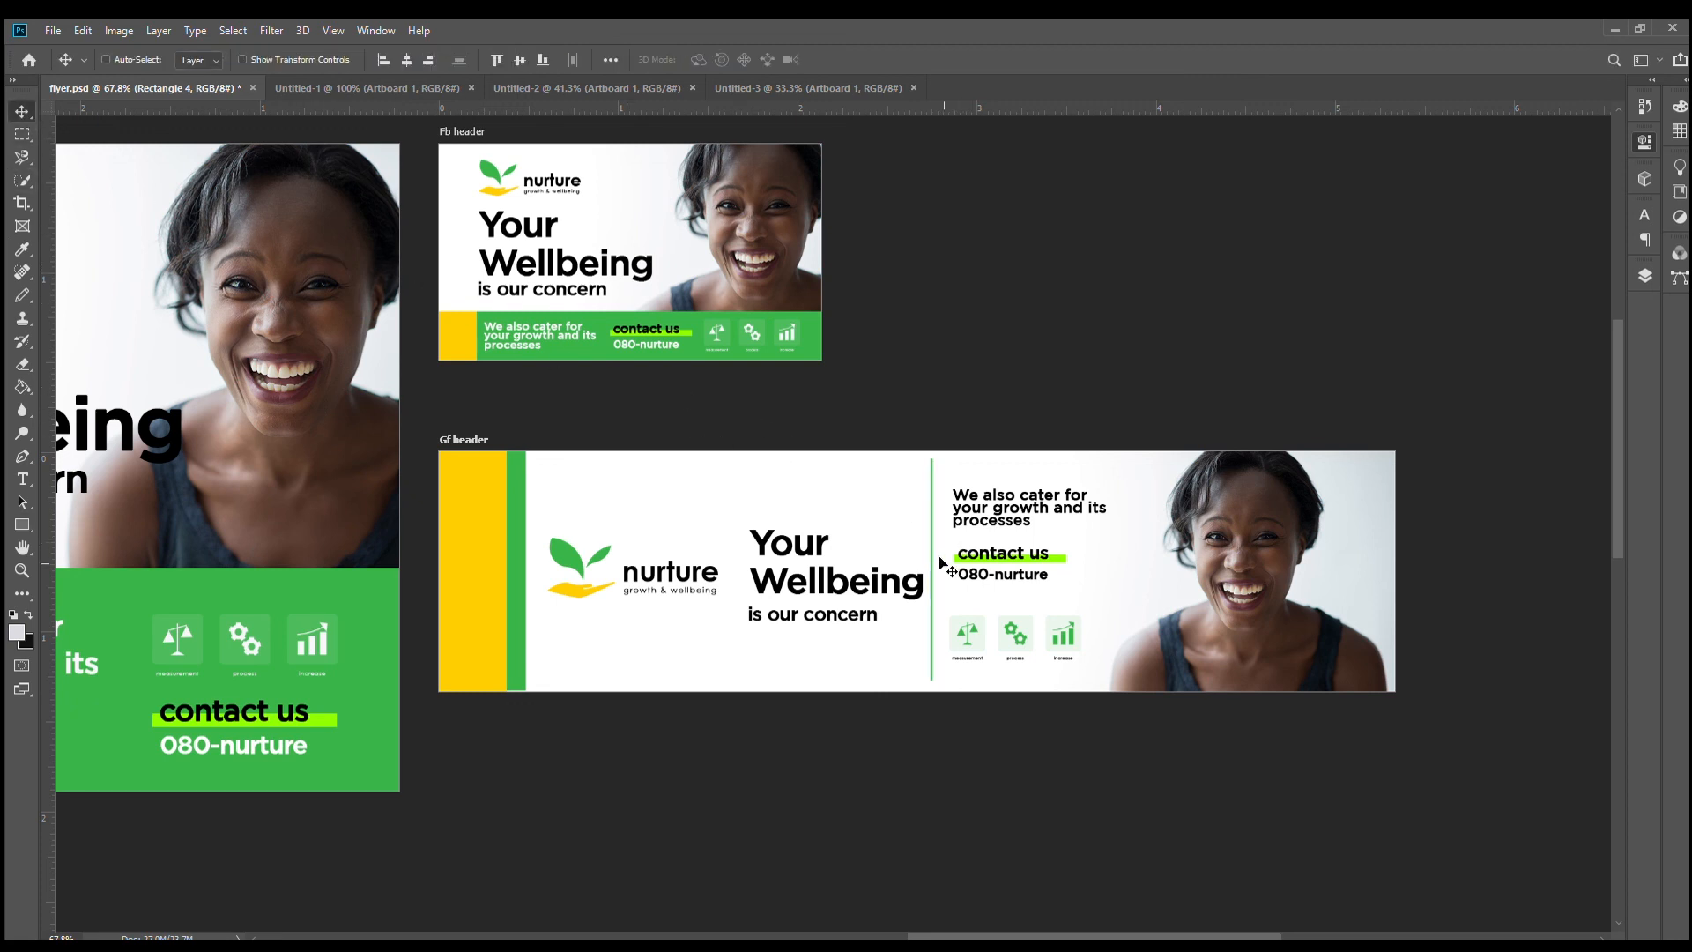
- Nudge the Gf header's green divider slightly right, away from "Wellbeing", and lower its opacity to a paler green
{"action": "left_click_drag", "start_coordinate": [940, 558], "coordinate": [943, 558]}
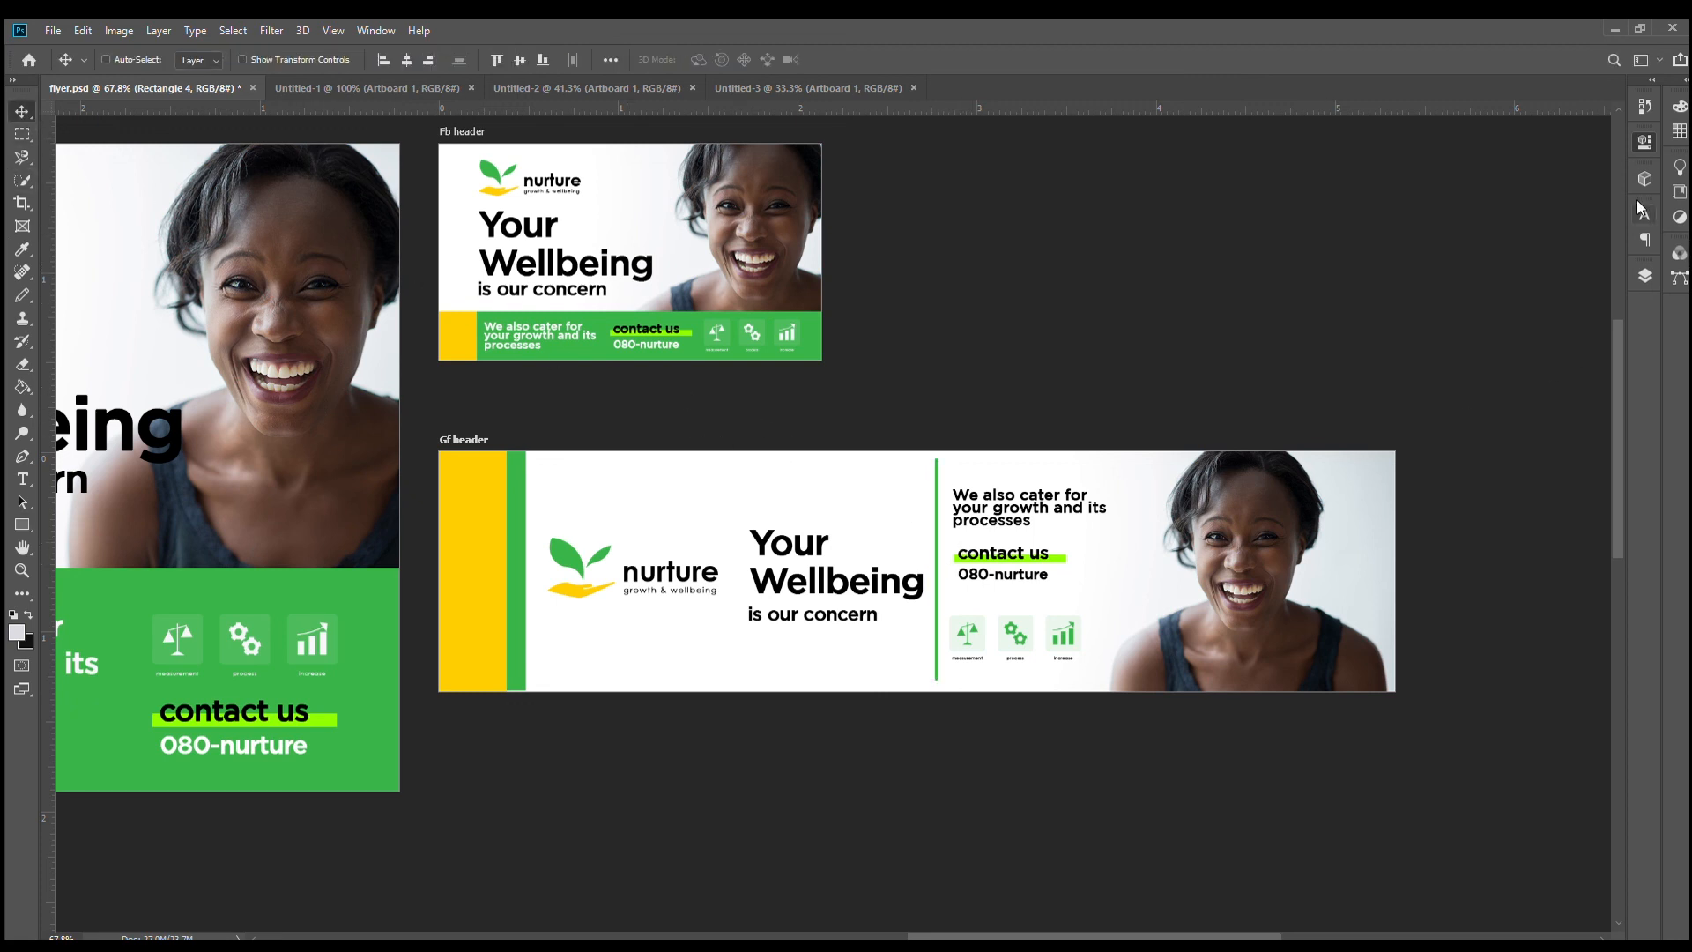
{"action": "left_click_drag", "start_coordinate": [1644, 275], "coordinate": [1648, 290]}
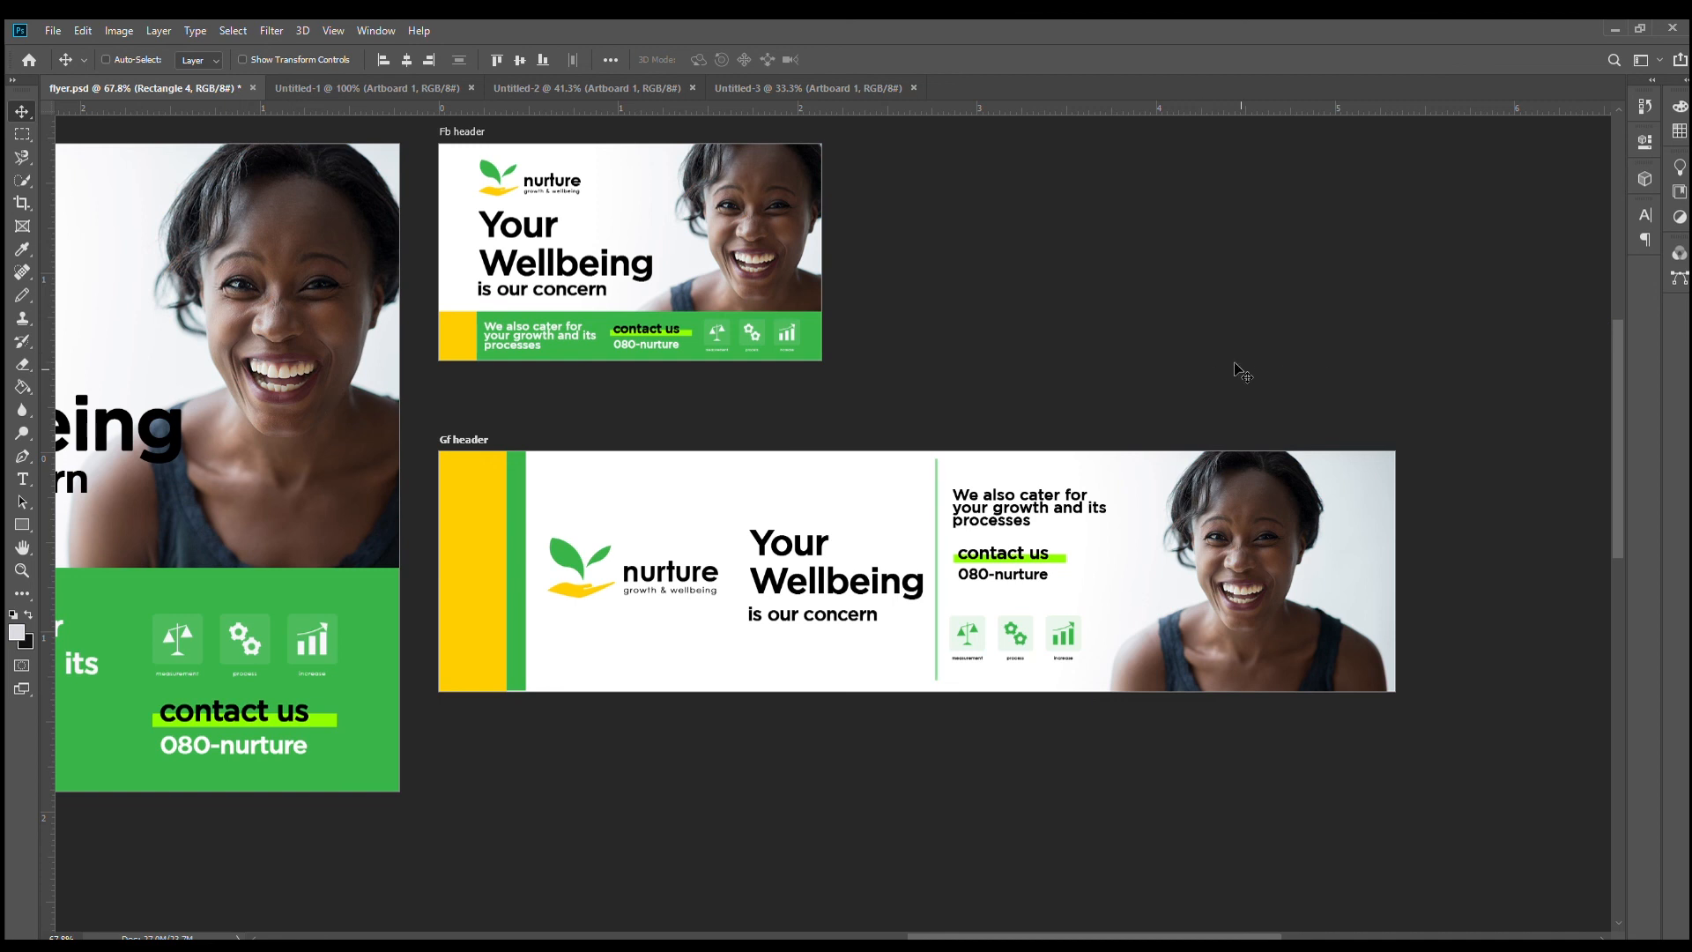
{"action": "scroll", "coordinate": [1296, 390], "scroll_direction": "down", "scroll_amount": 4}
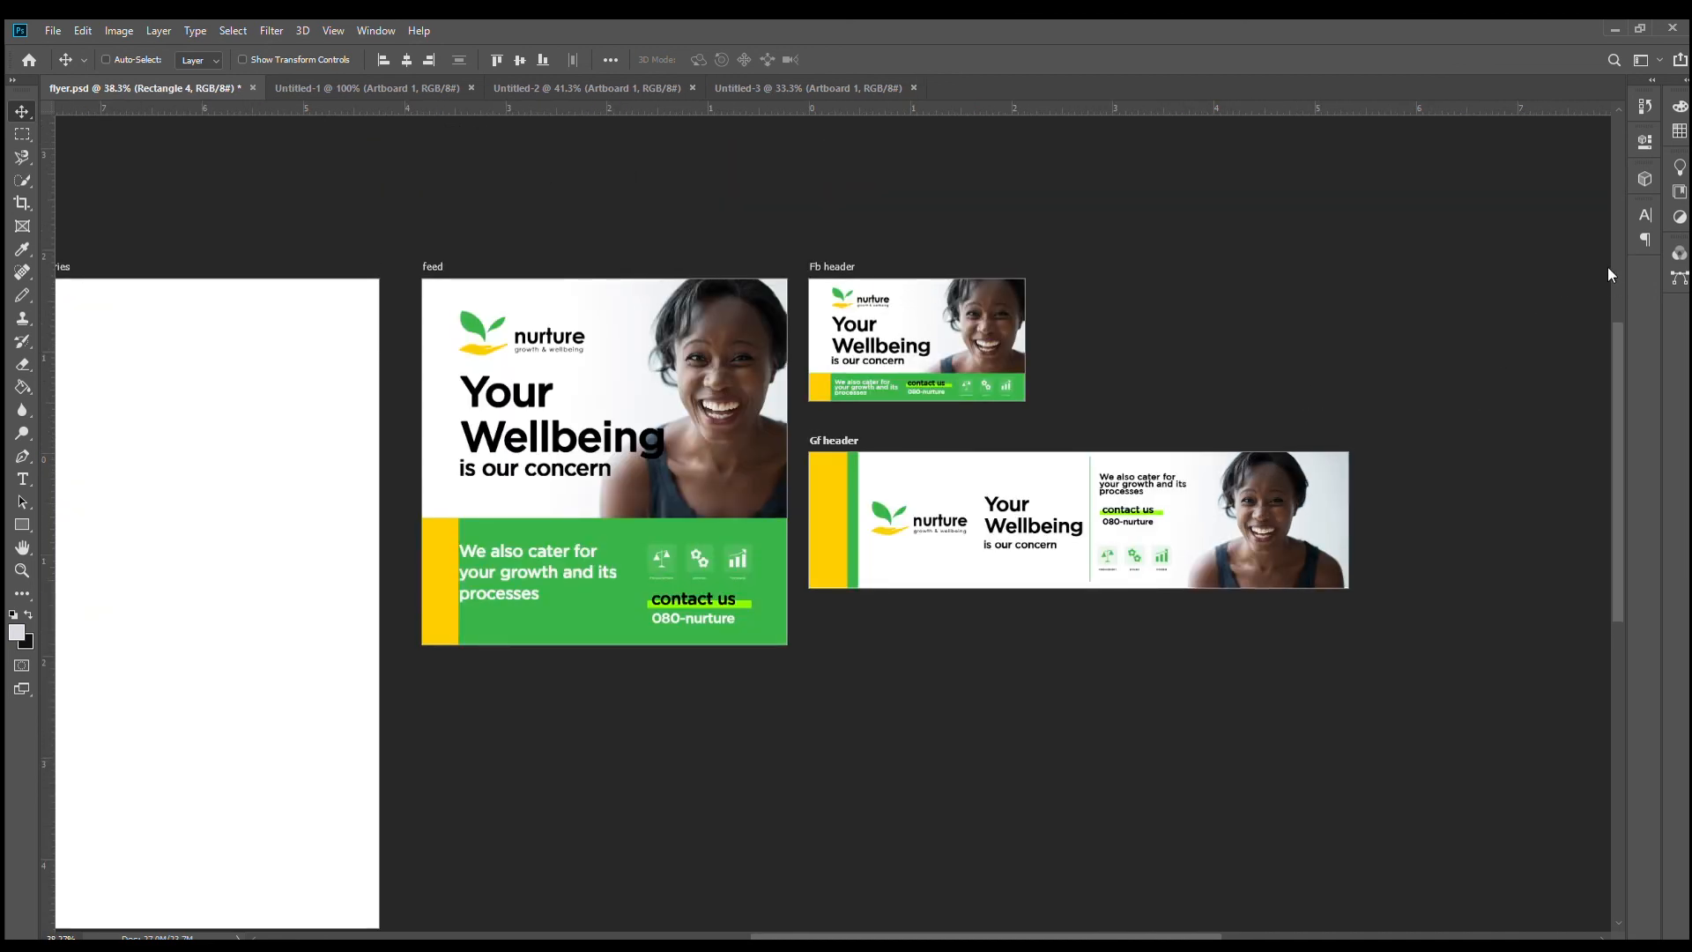
{"action": "scroll", "coordinate": [970, 458], "scroll_direction": "up", "scroll_amount": 3}
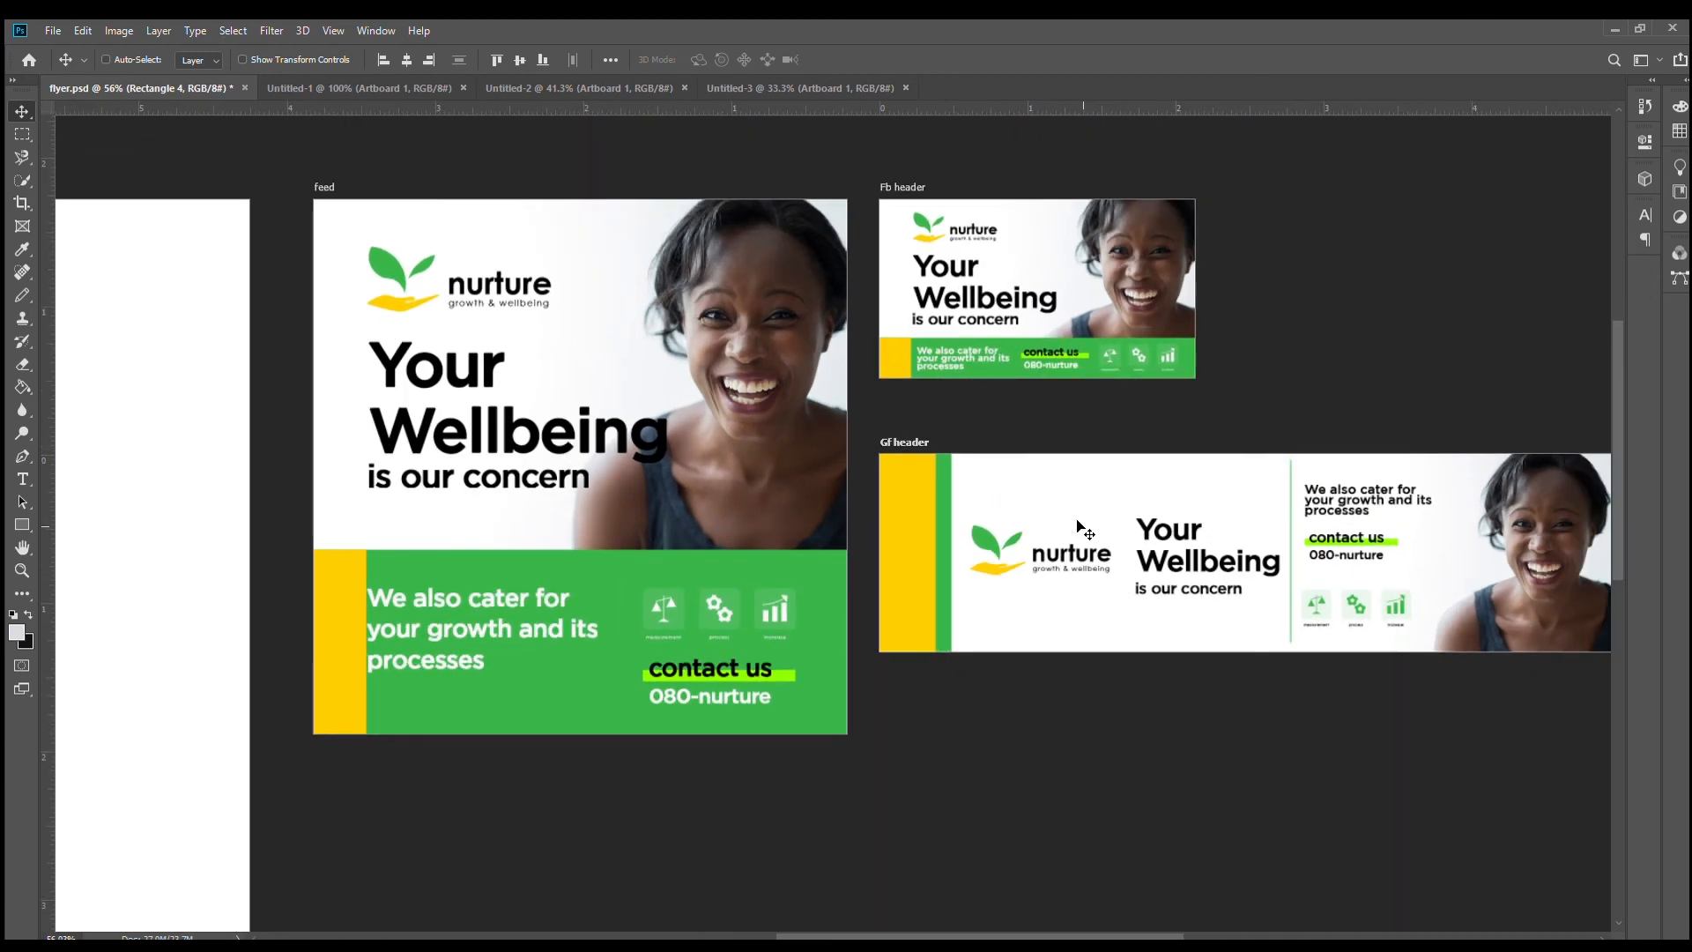